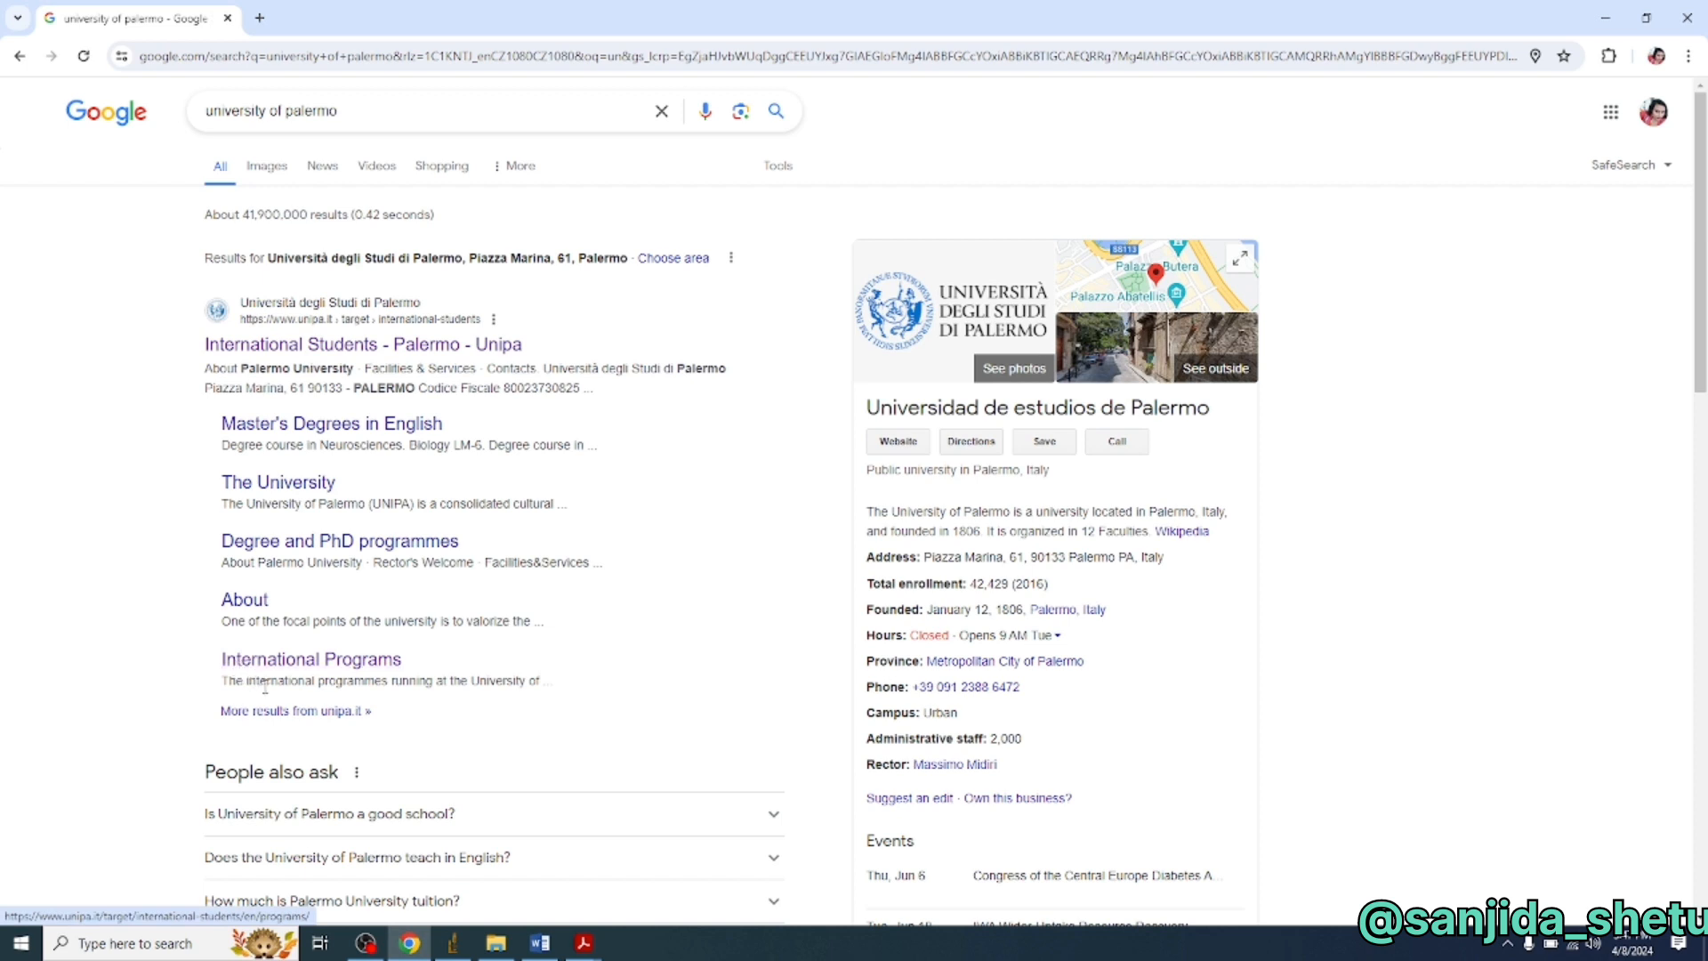
- Open the University of Palermo International Students page and look over the Tuition Fees page
click(498, 346)
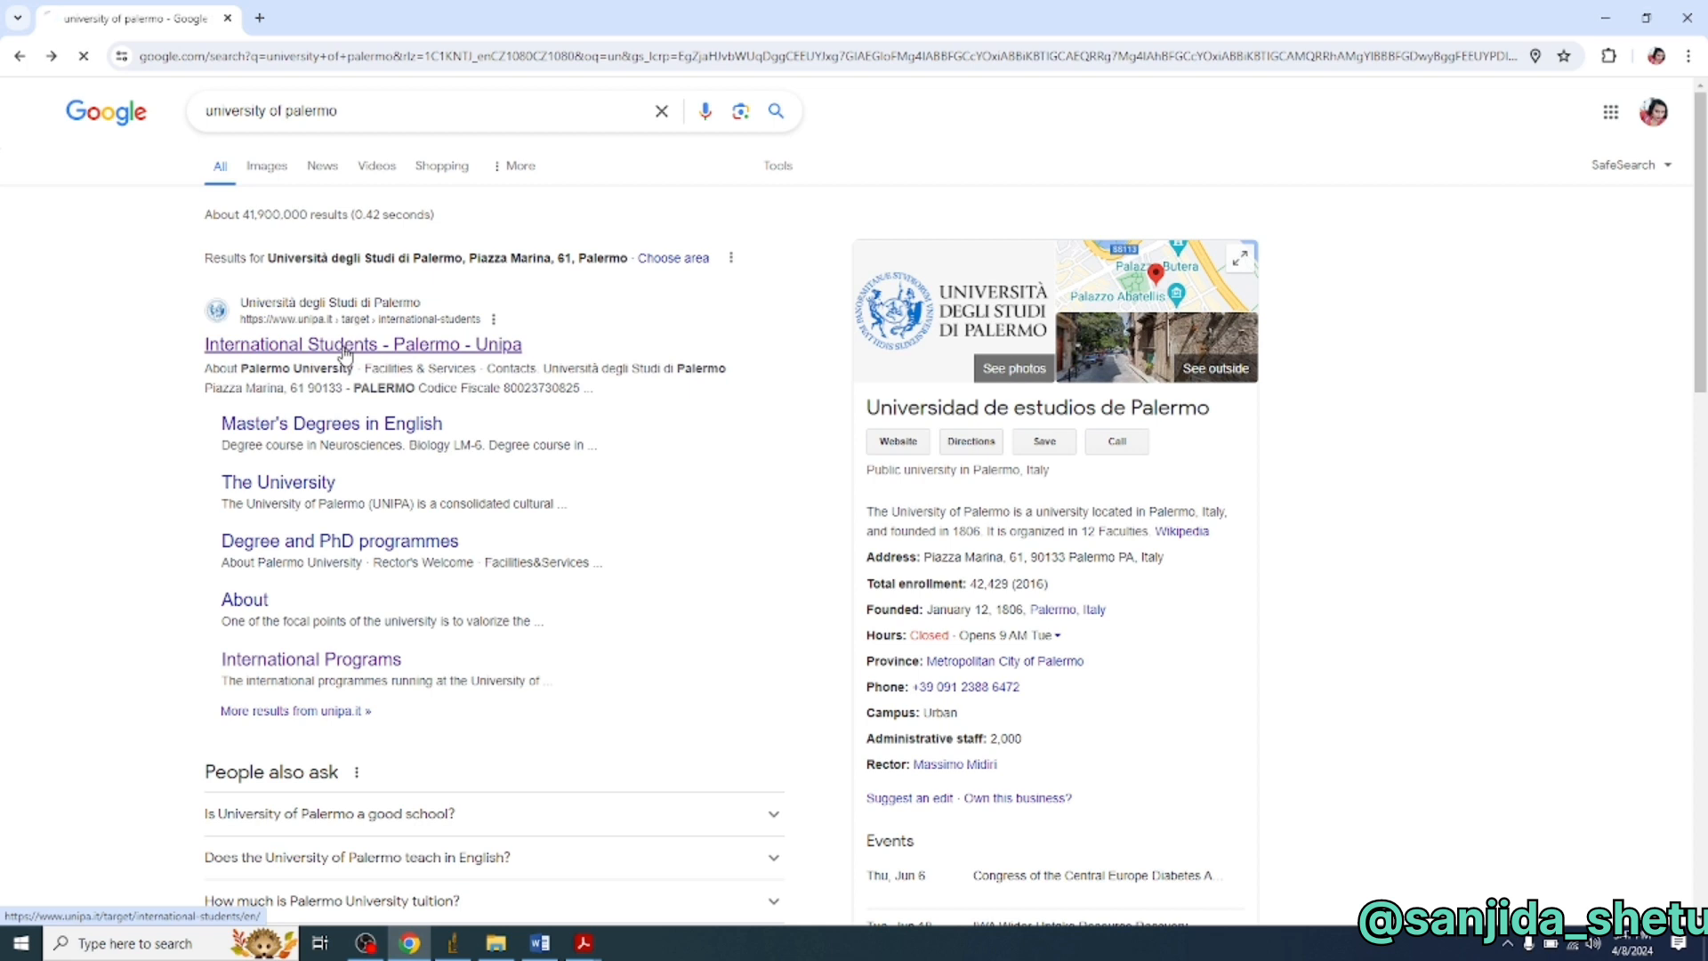
click(345, 349)
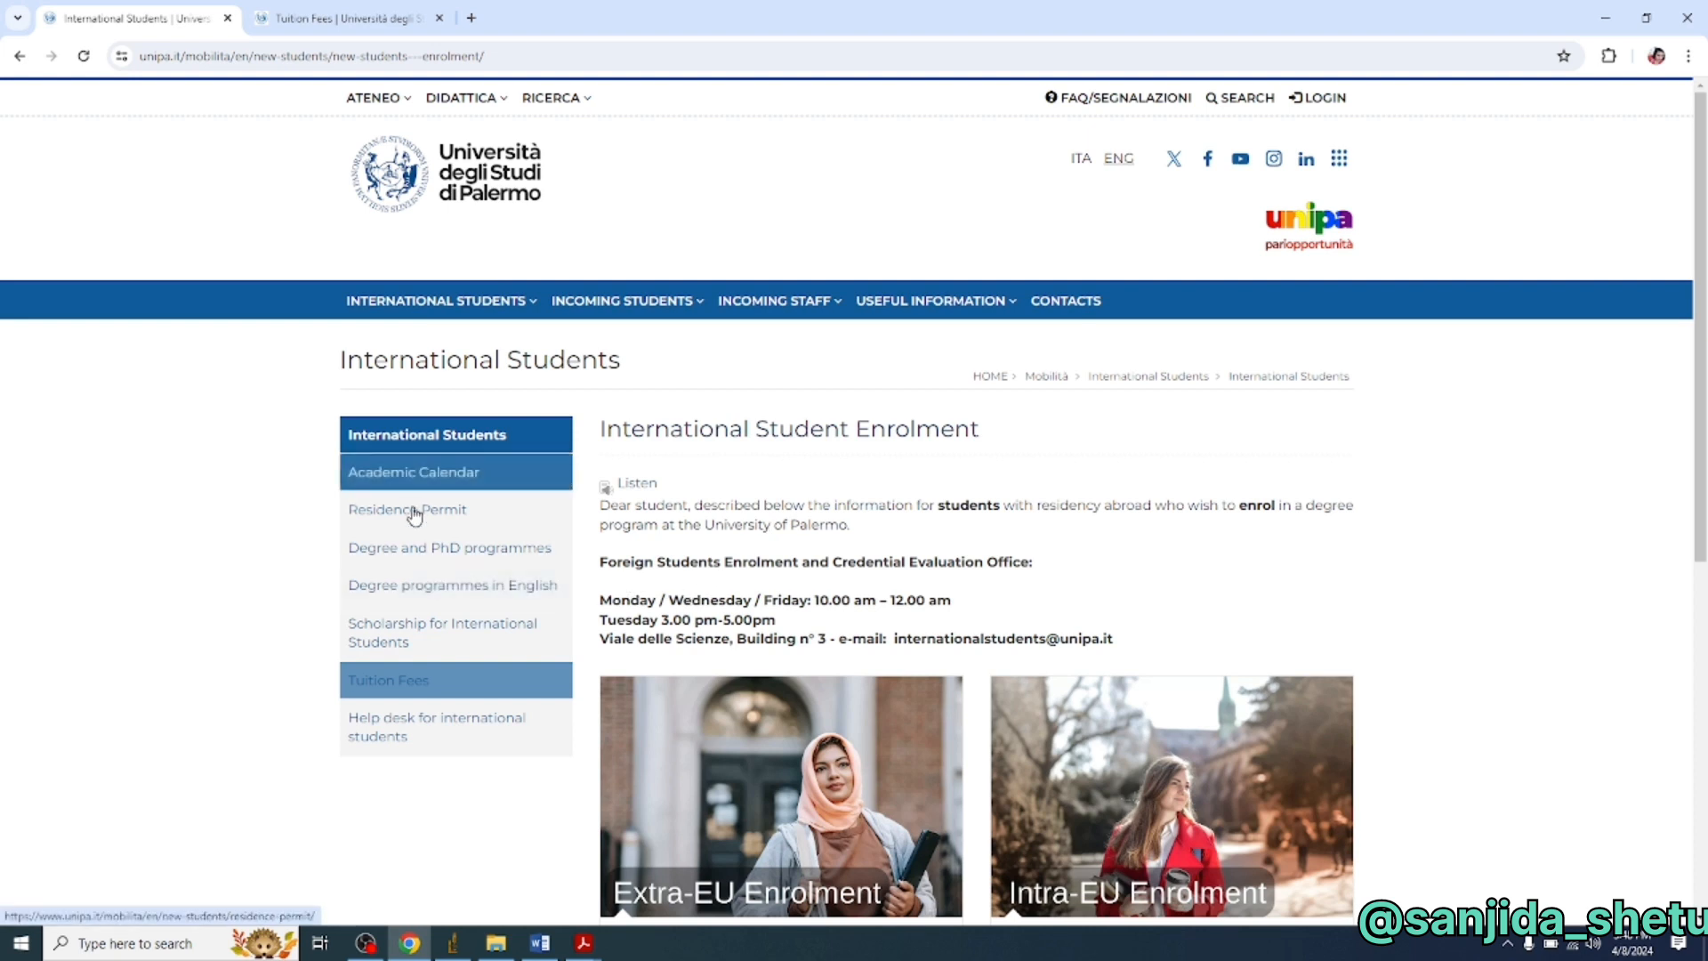
click(444, 676)
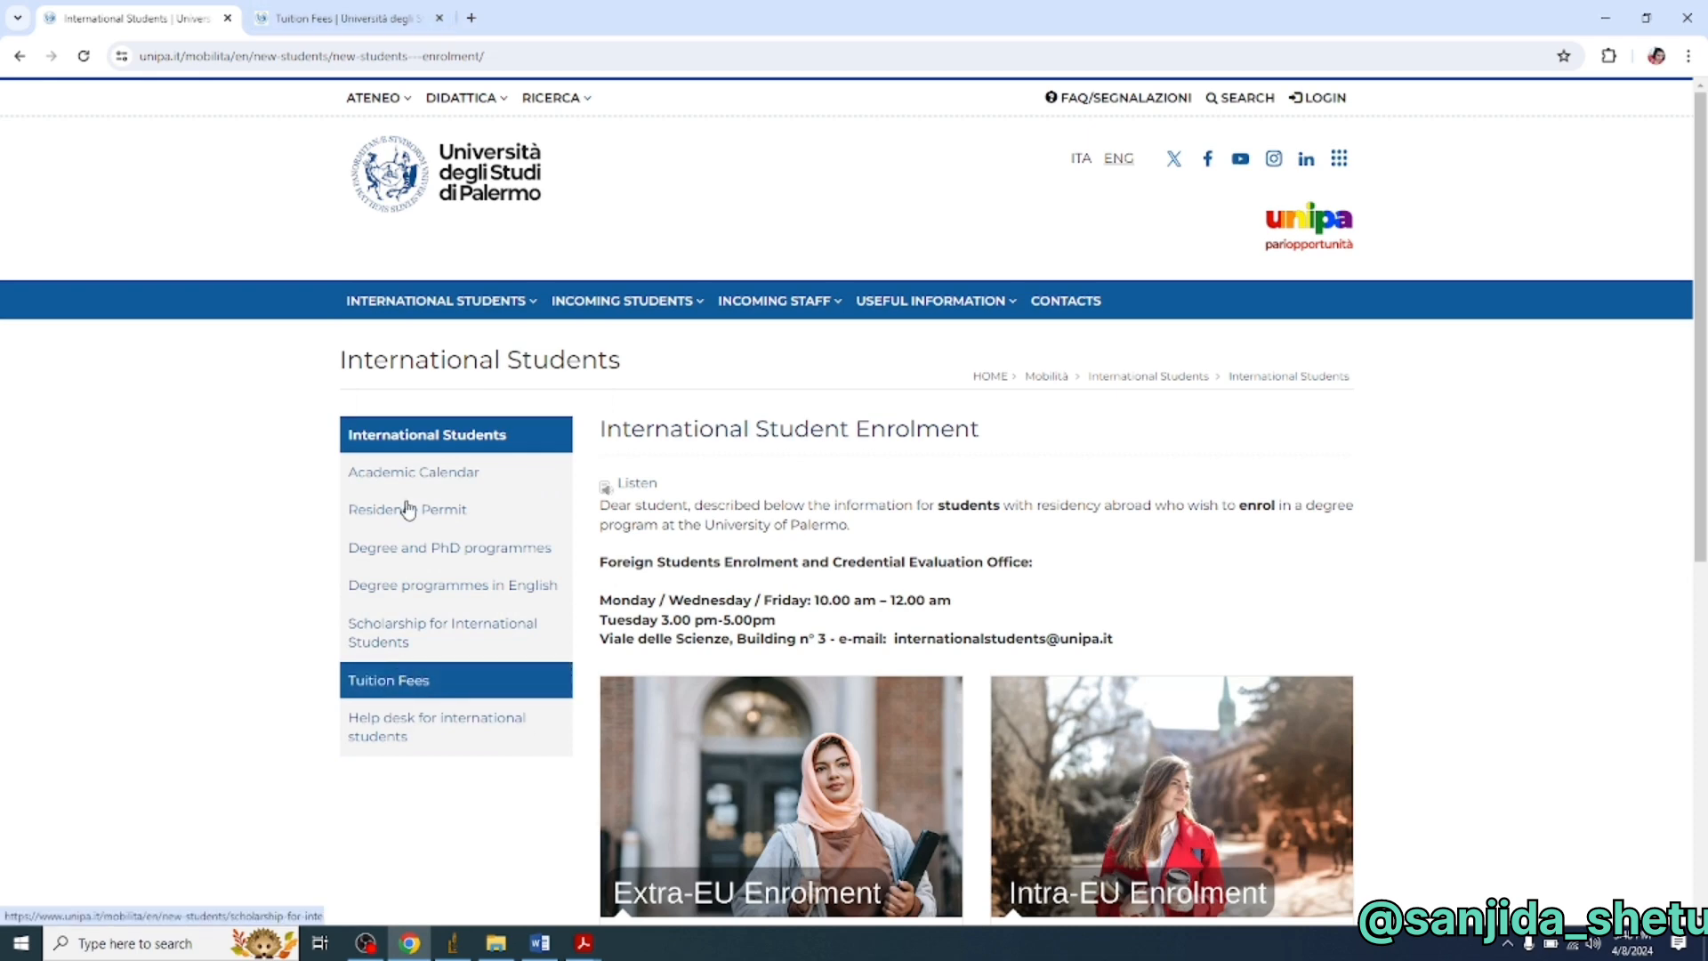
click(397, 25)
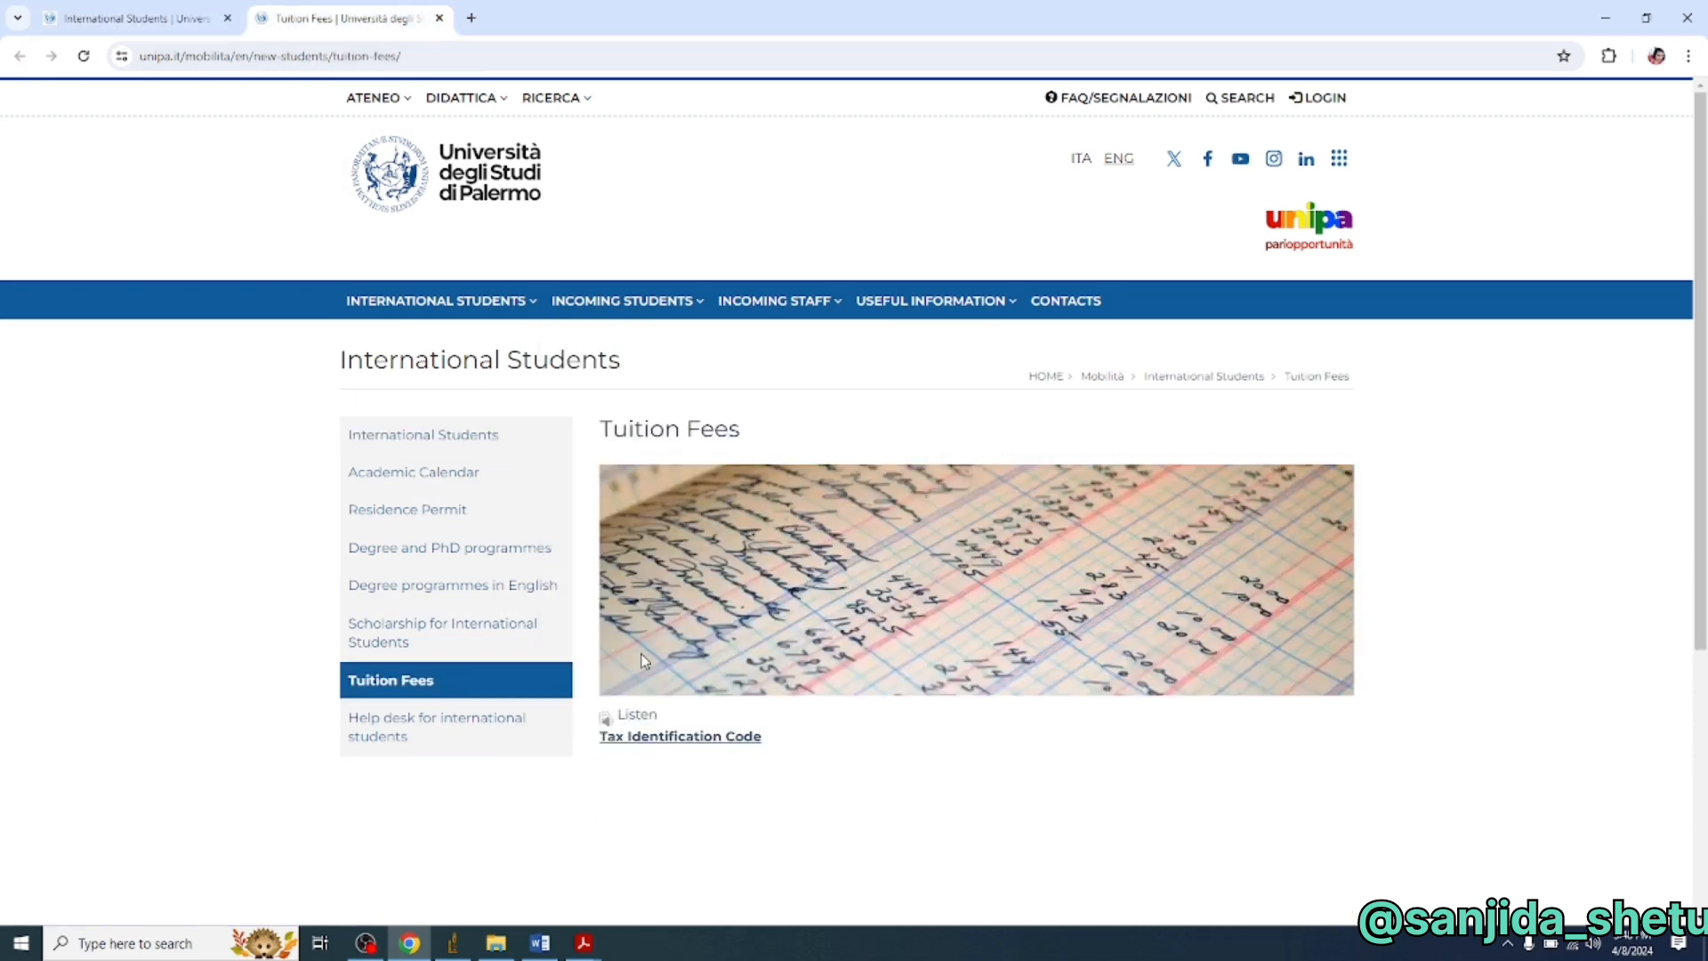
click(133, 18)
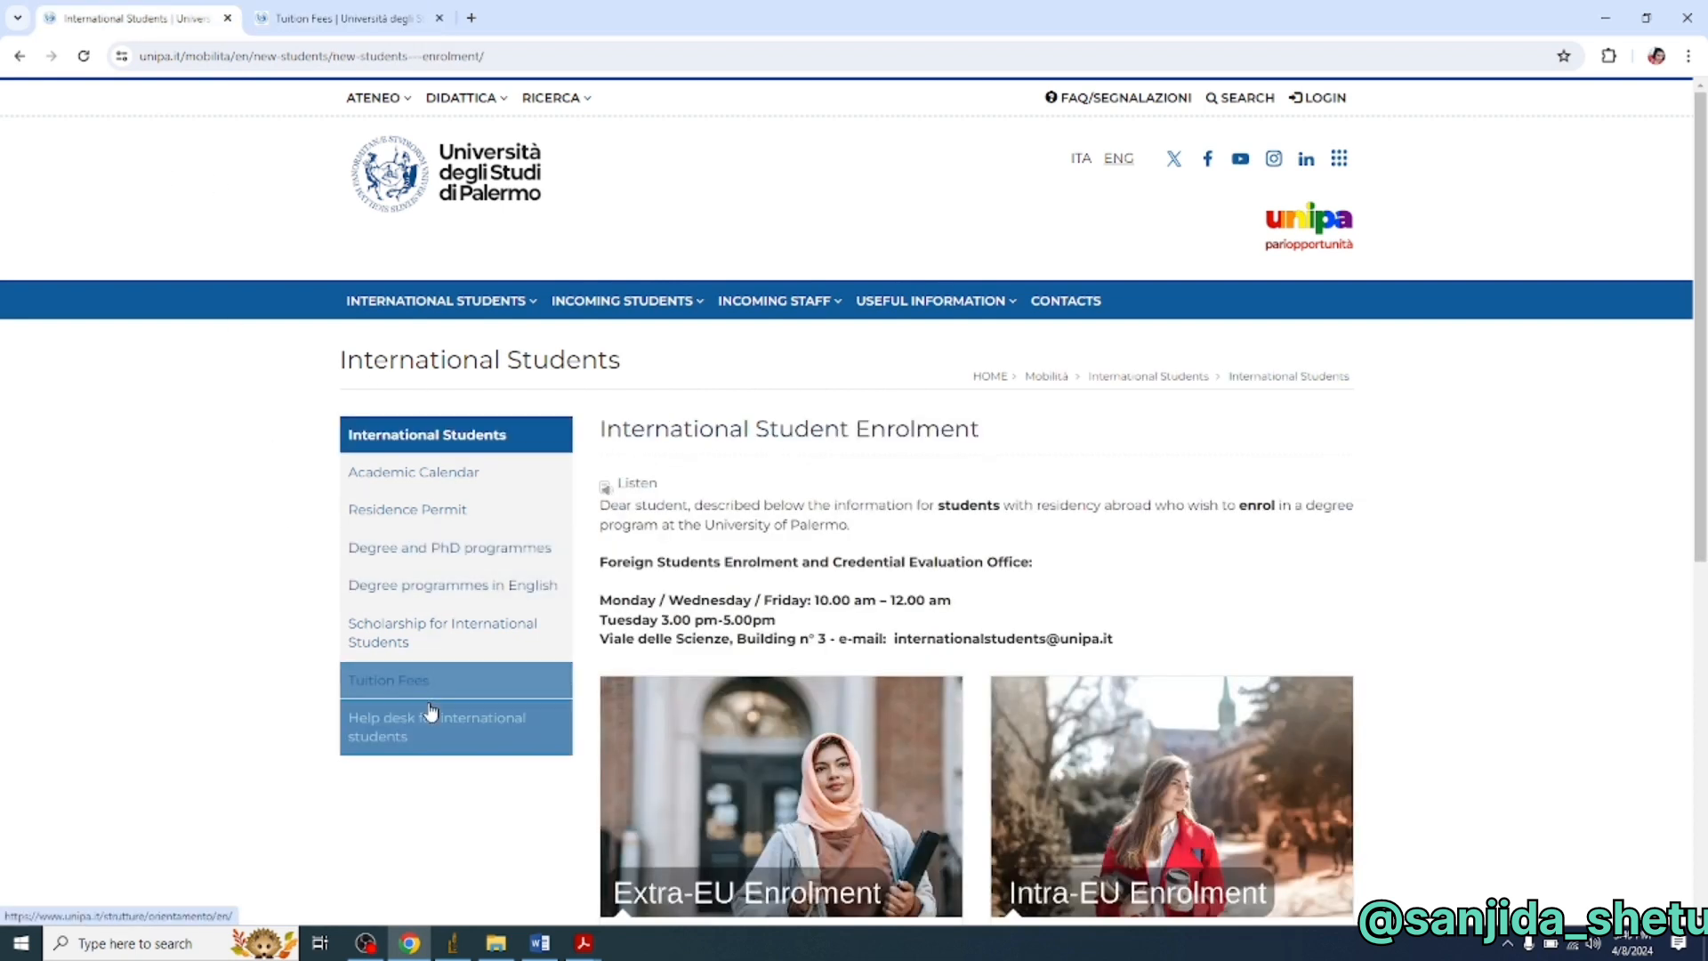
- Open Degree programmes in English in a new tab and close the Tuition Fees tab
right_click(428, 597)
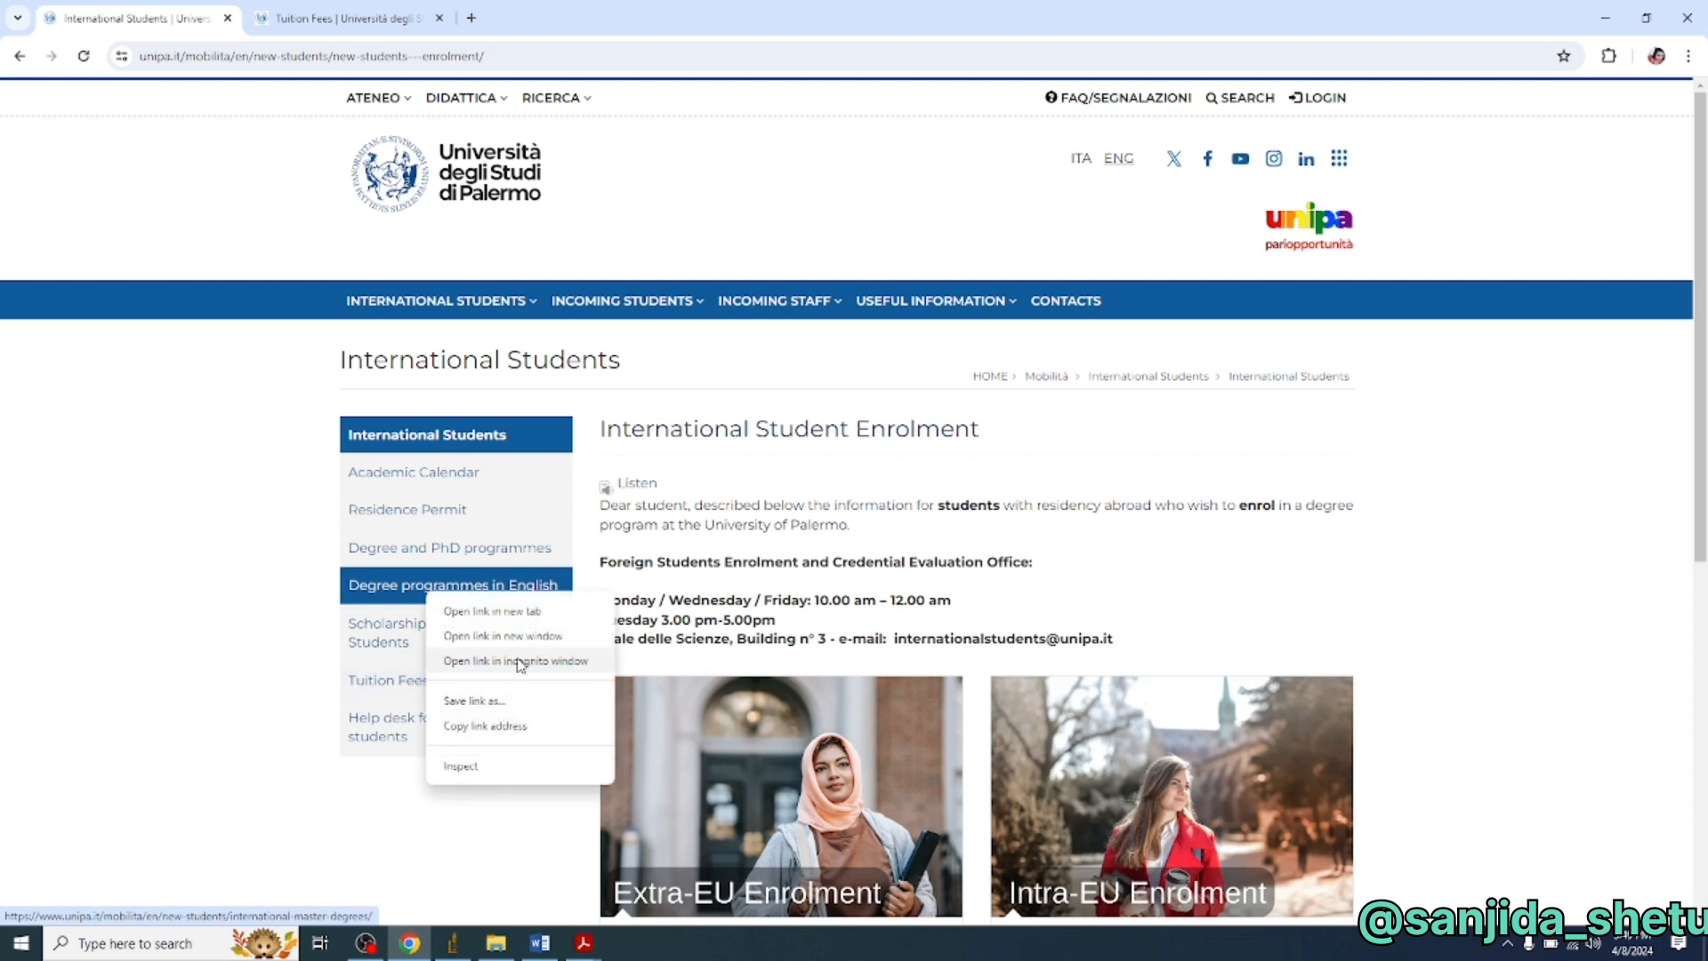
click(514, 620)
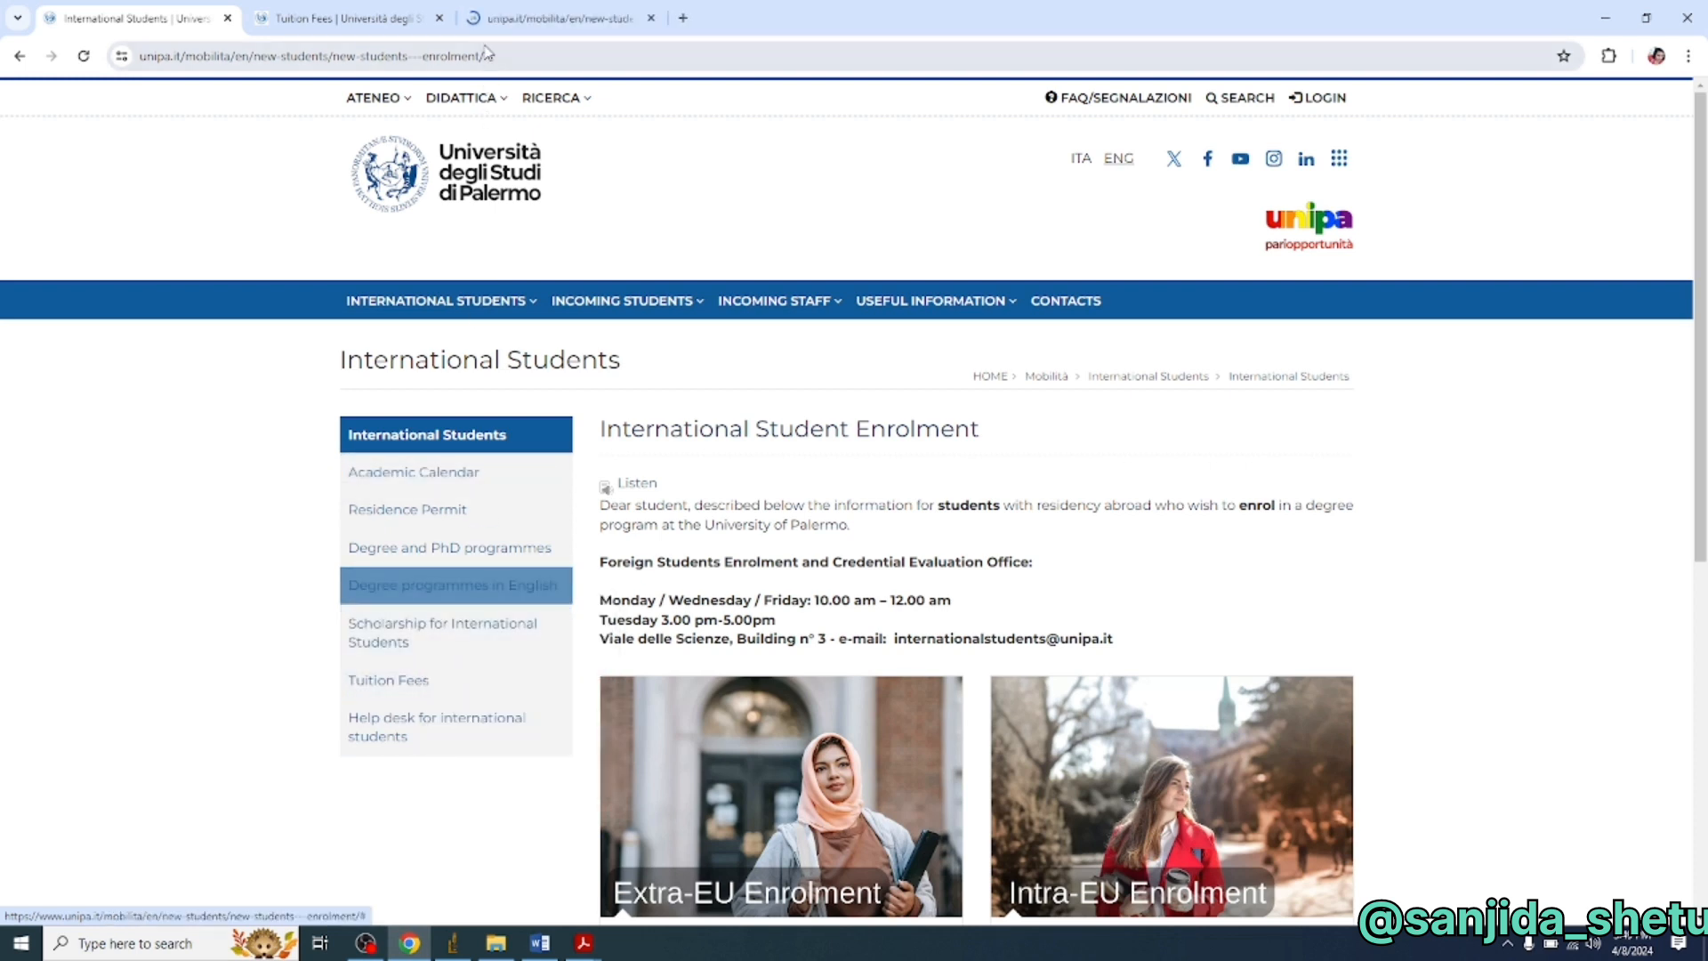
click(439, 19)
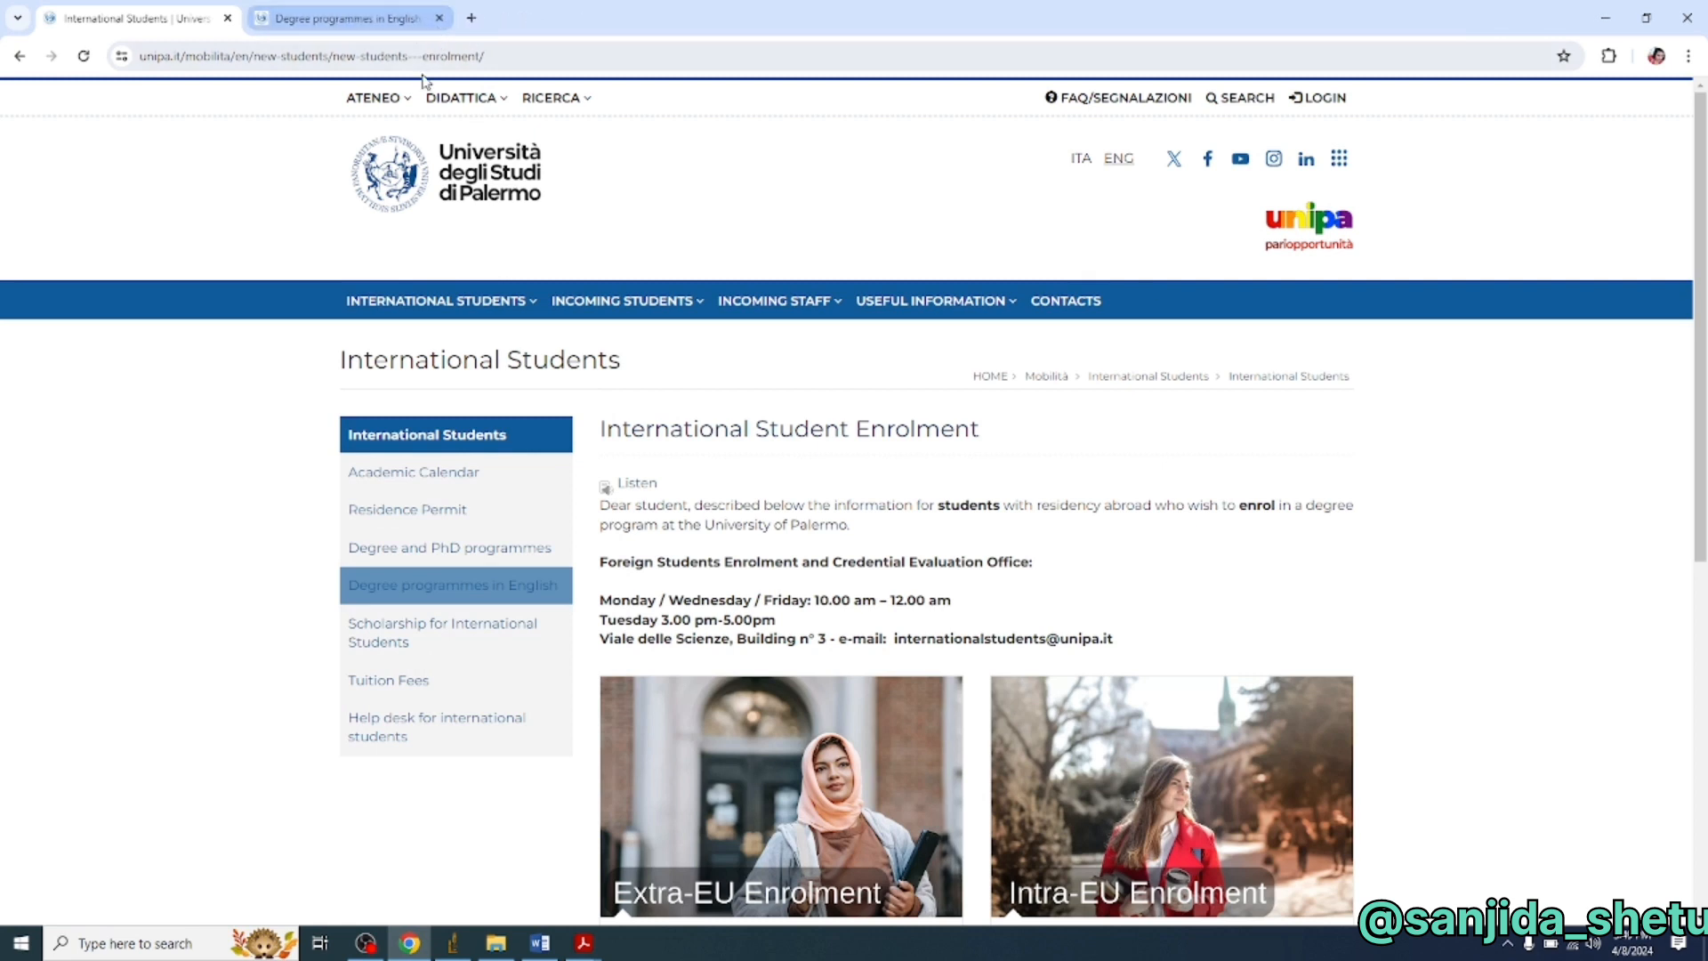
- Switch to Degree programmes in English and scroll to the Master's cards, including Neurosciences (LM-6)
click(366, 9)
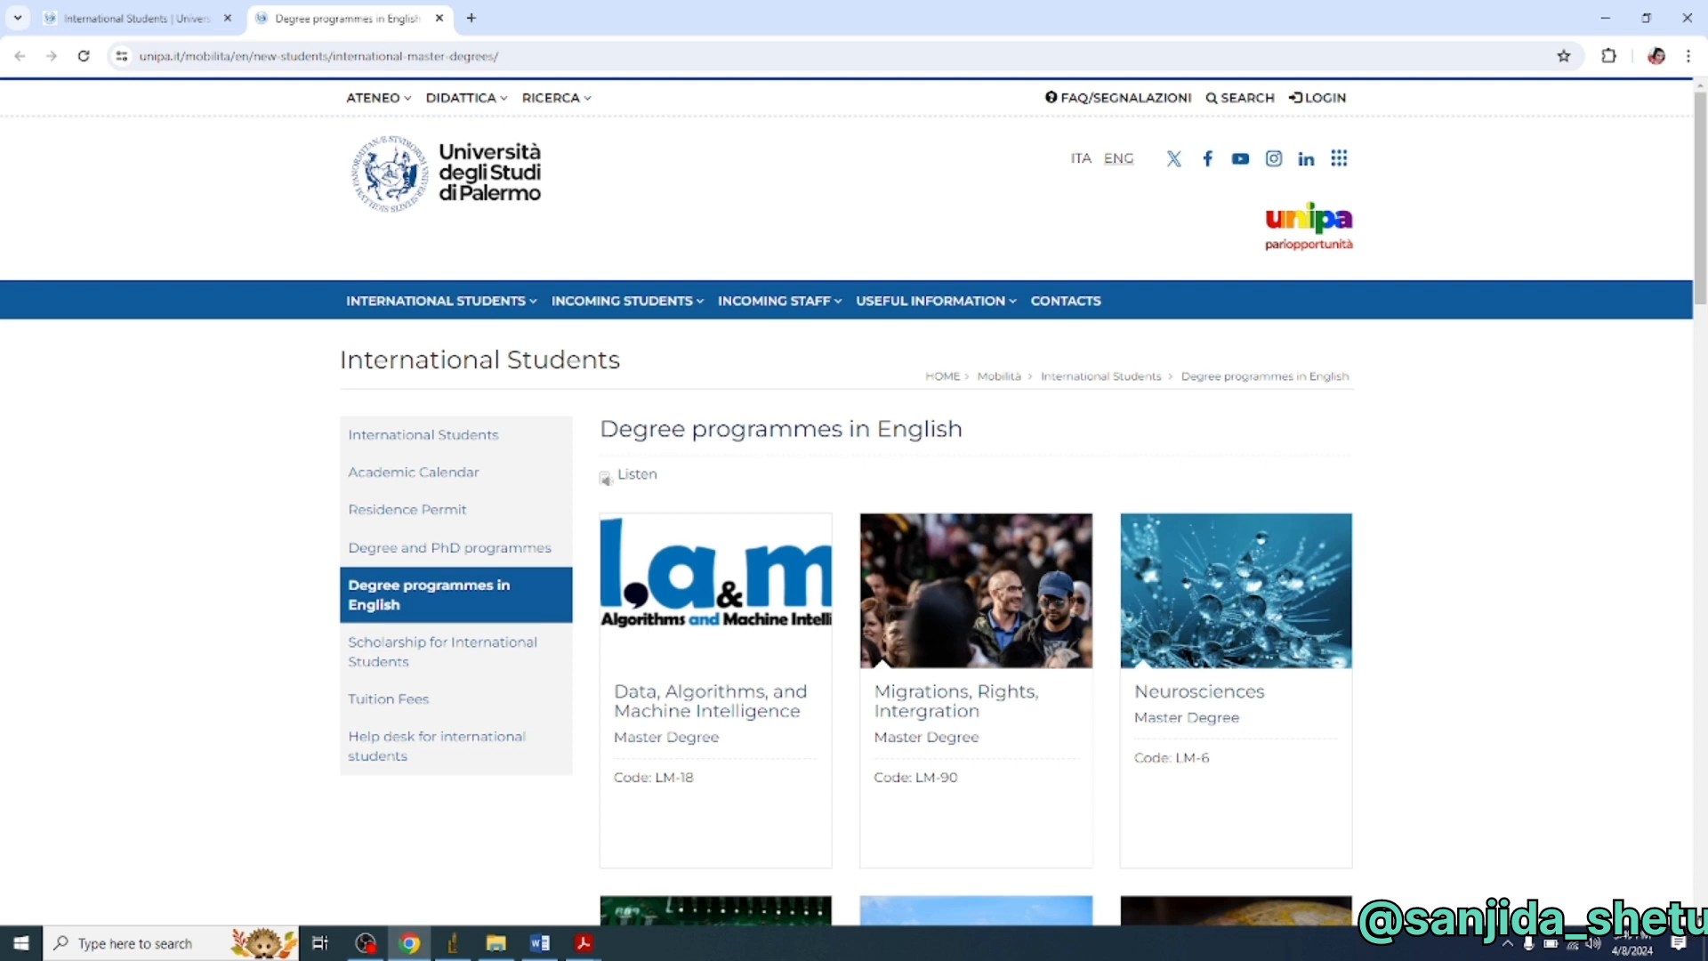
scroll(854, 498, down, 1)
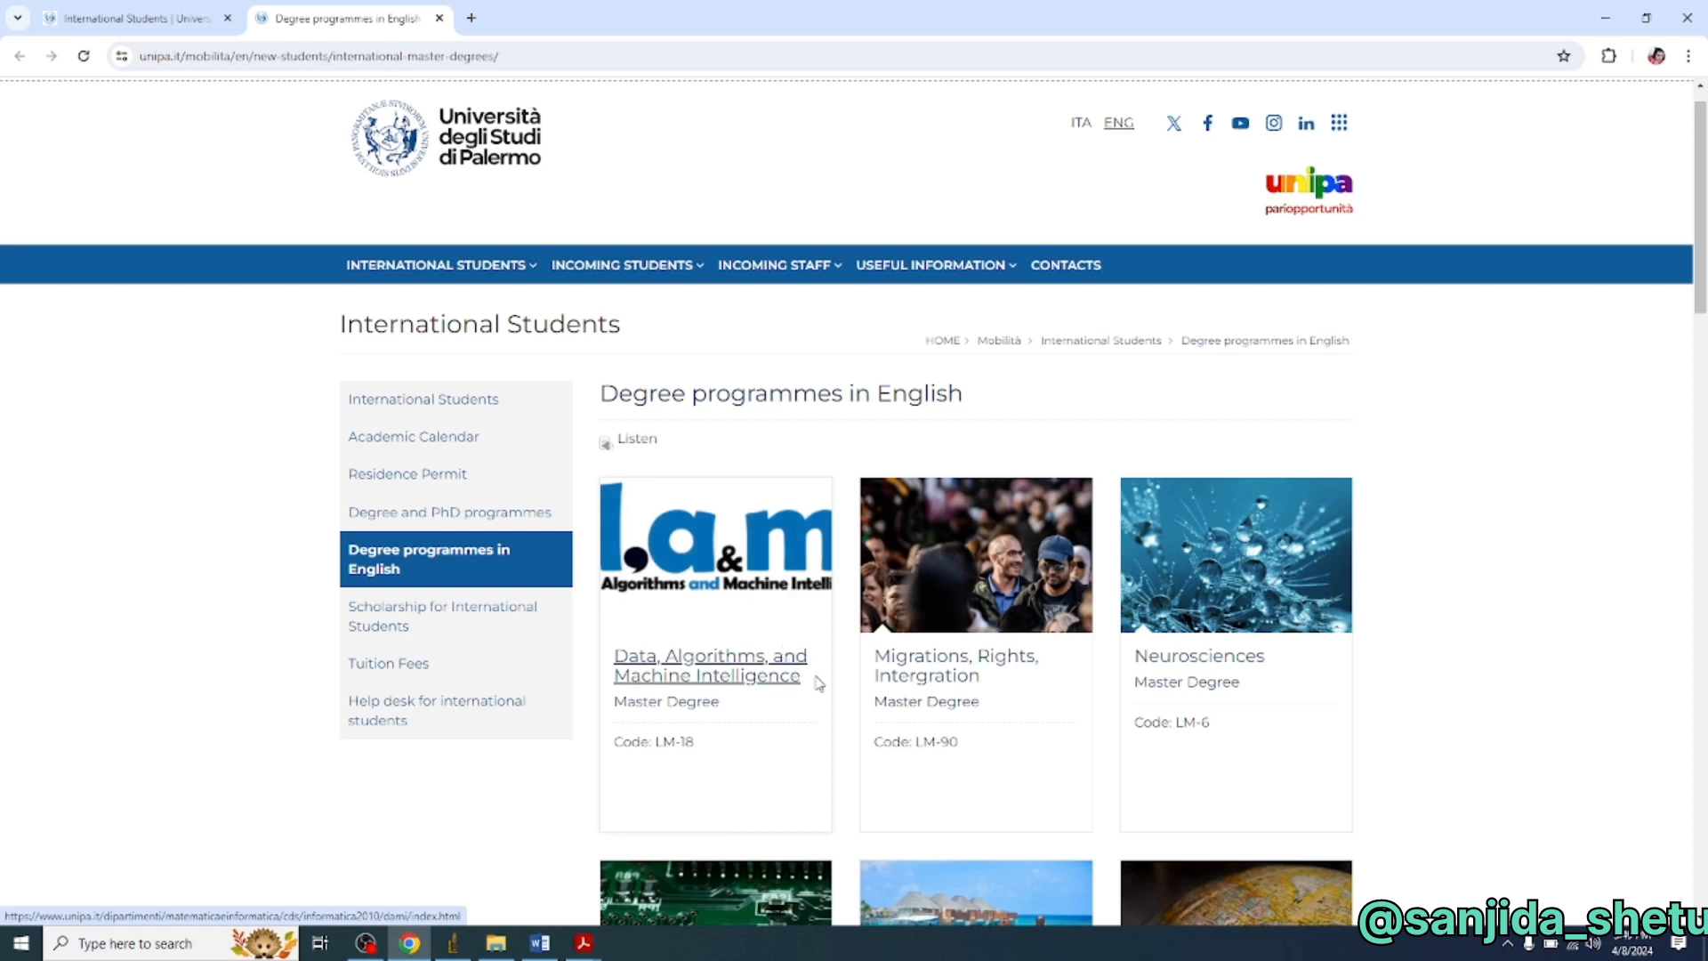
scroll(747, 782, down, 1)
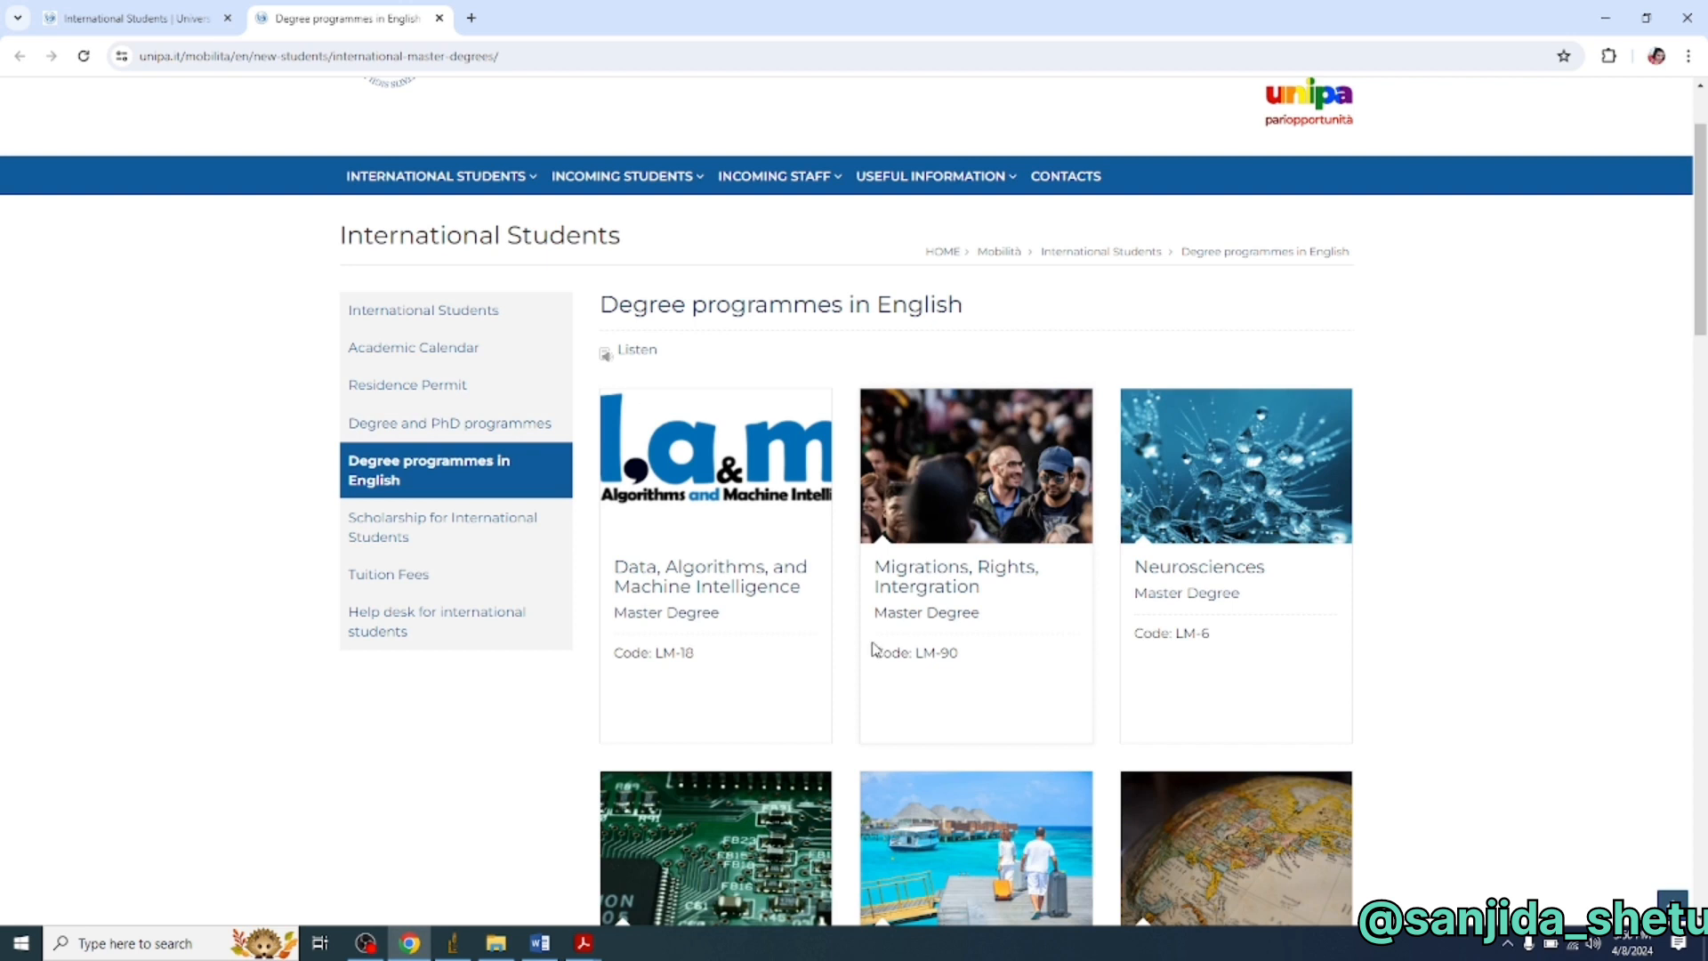
scroll(789, 637, down, 1)
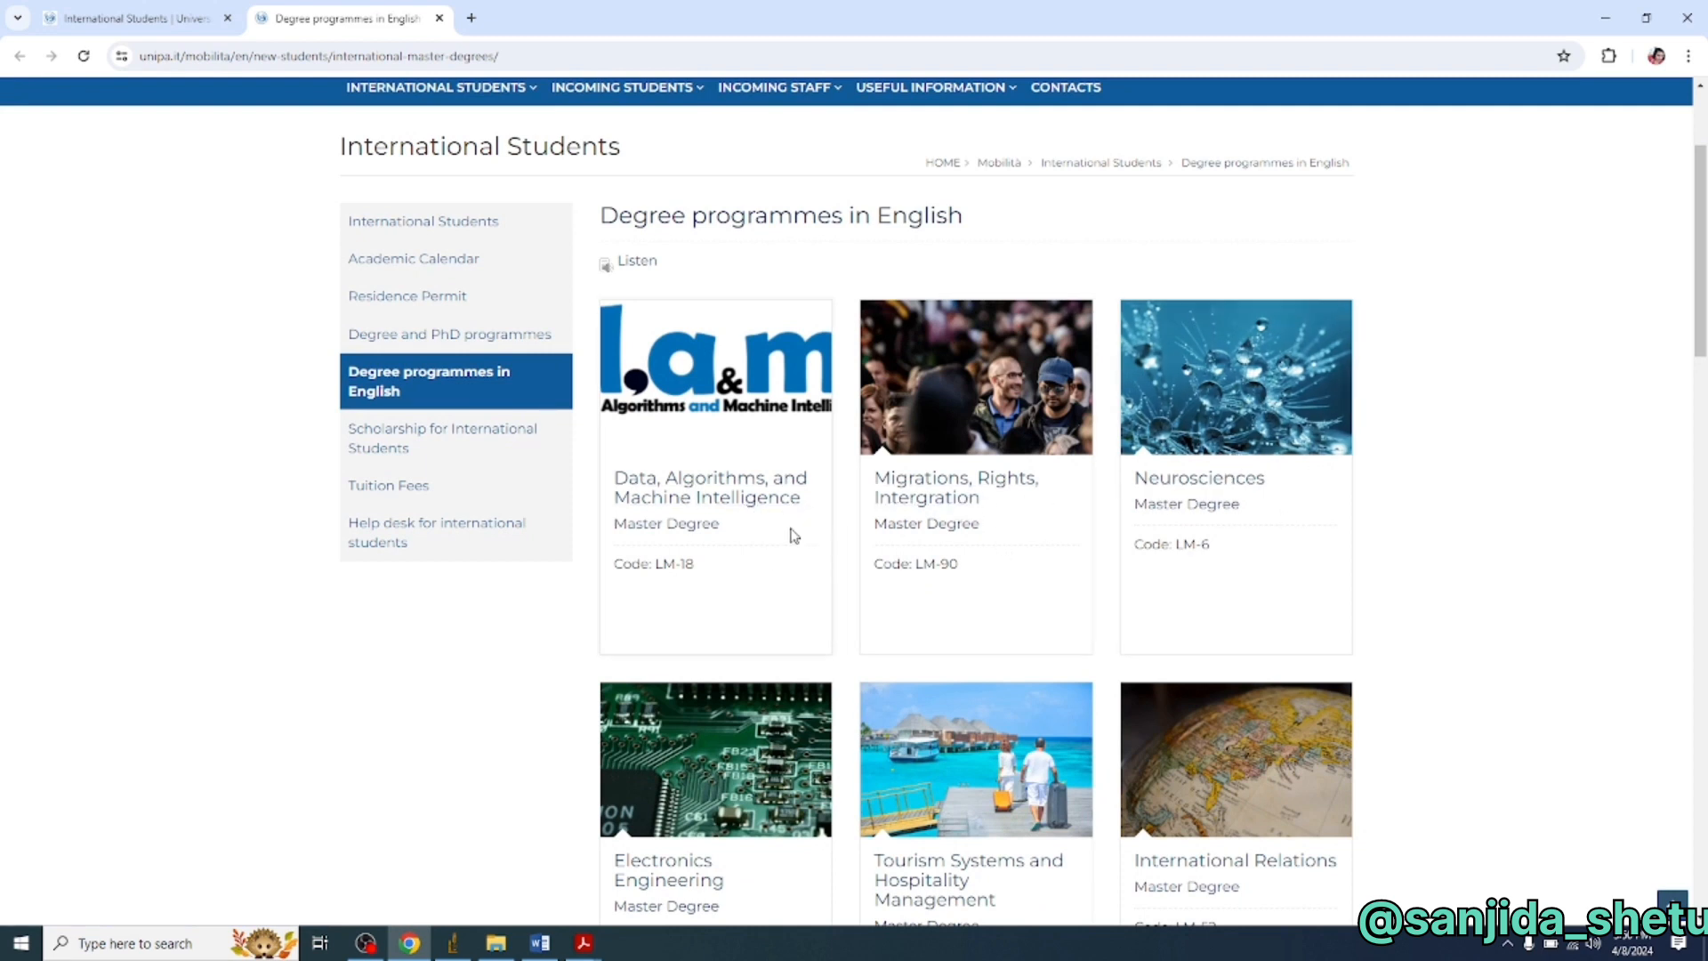
- Review the programme list down to Transnational German Studies, then bring up the Neurosciences link's menu
scroll(1003, 626, down, 4)
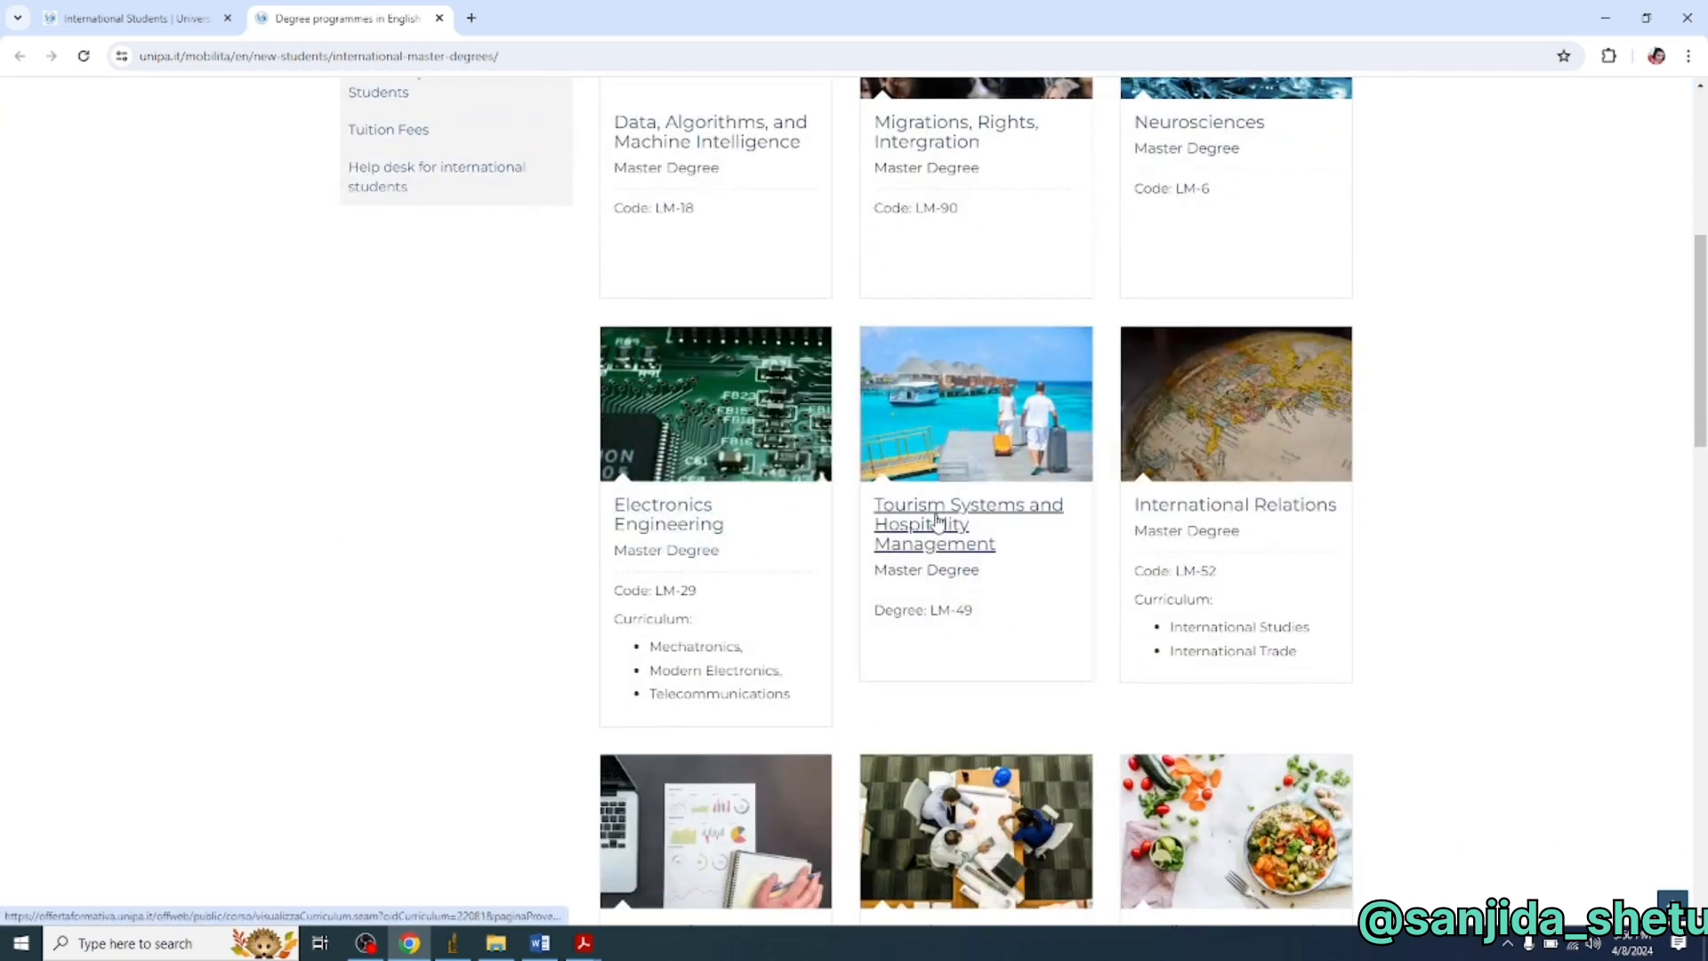
scroll(1255, 537, down, 4)
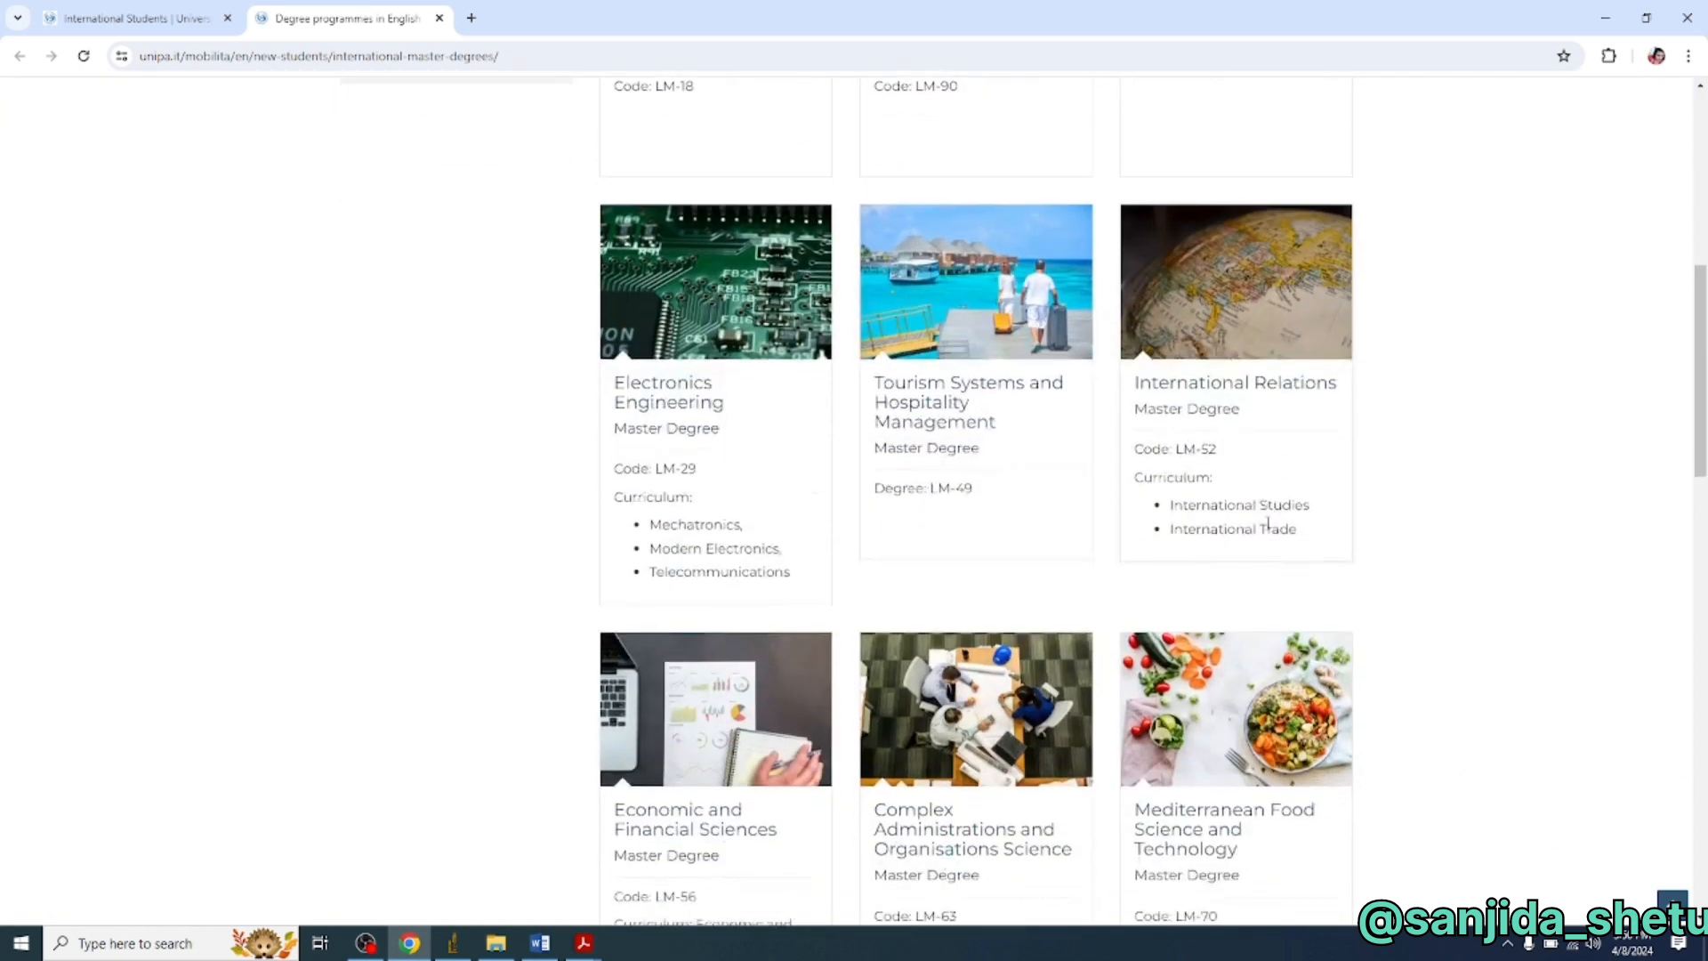
scroll(1102, 525, down, 2)
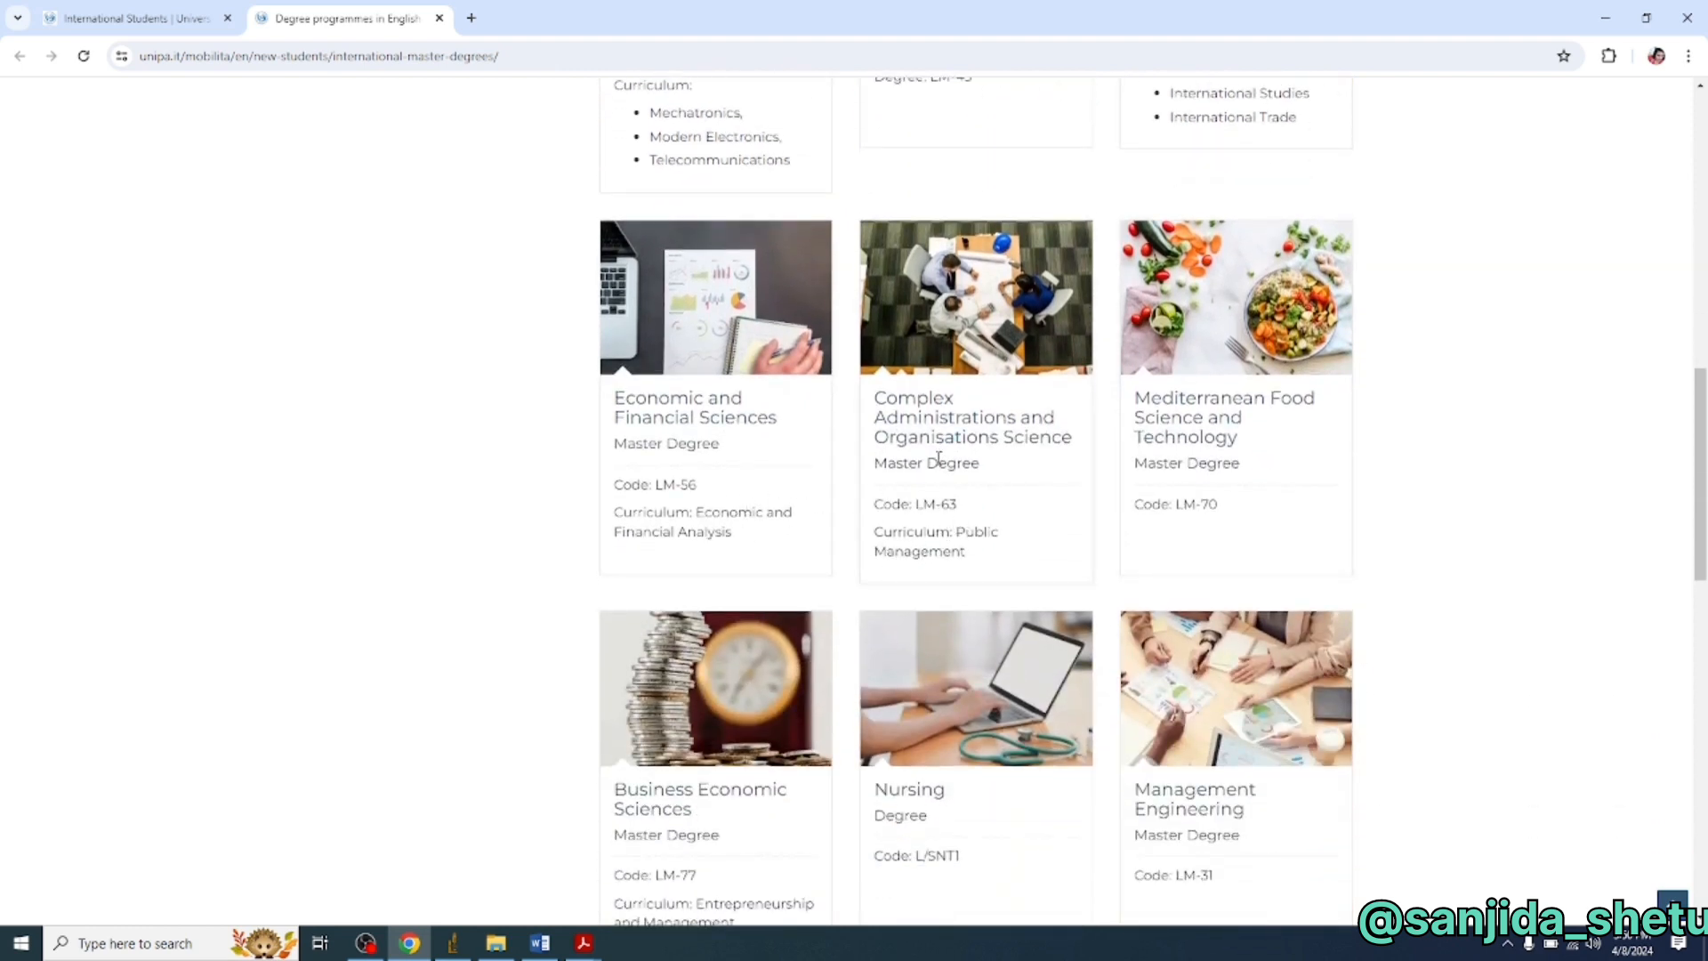
scroll(1156, 623, down, 2)
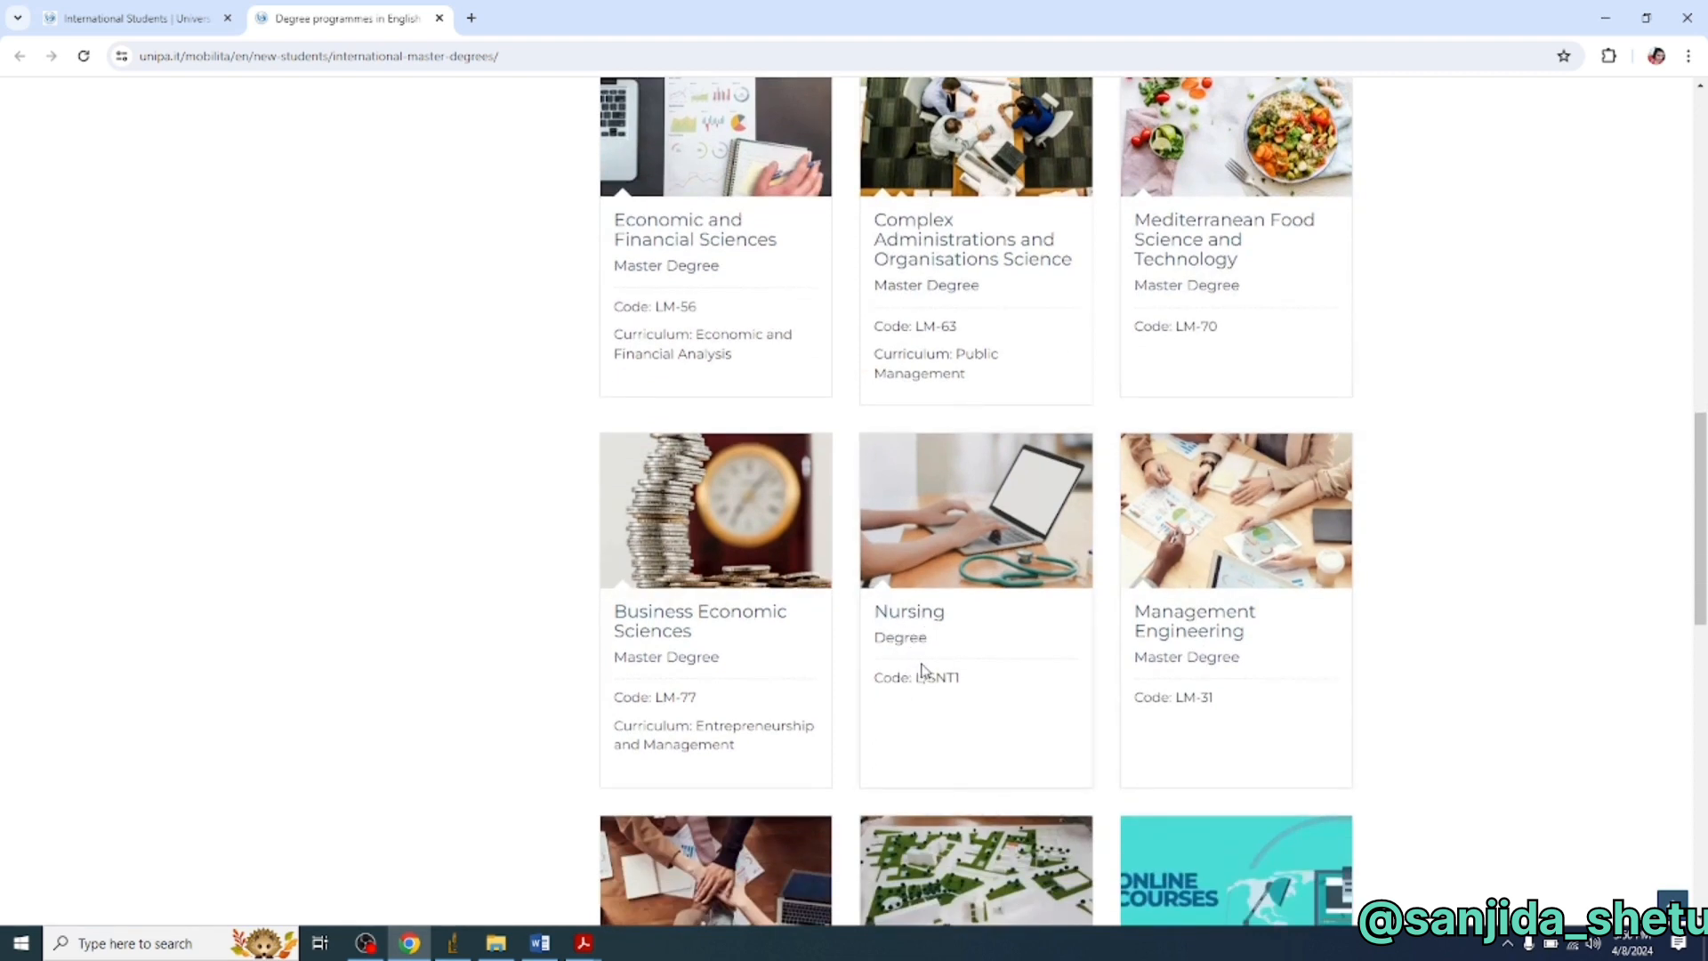
scroll(922, 669, down, 5)
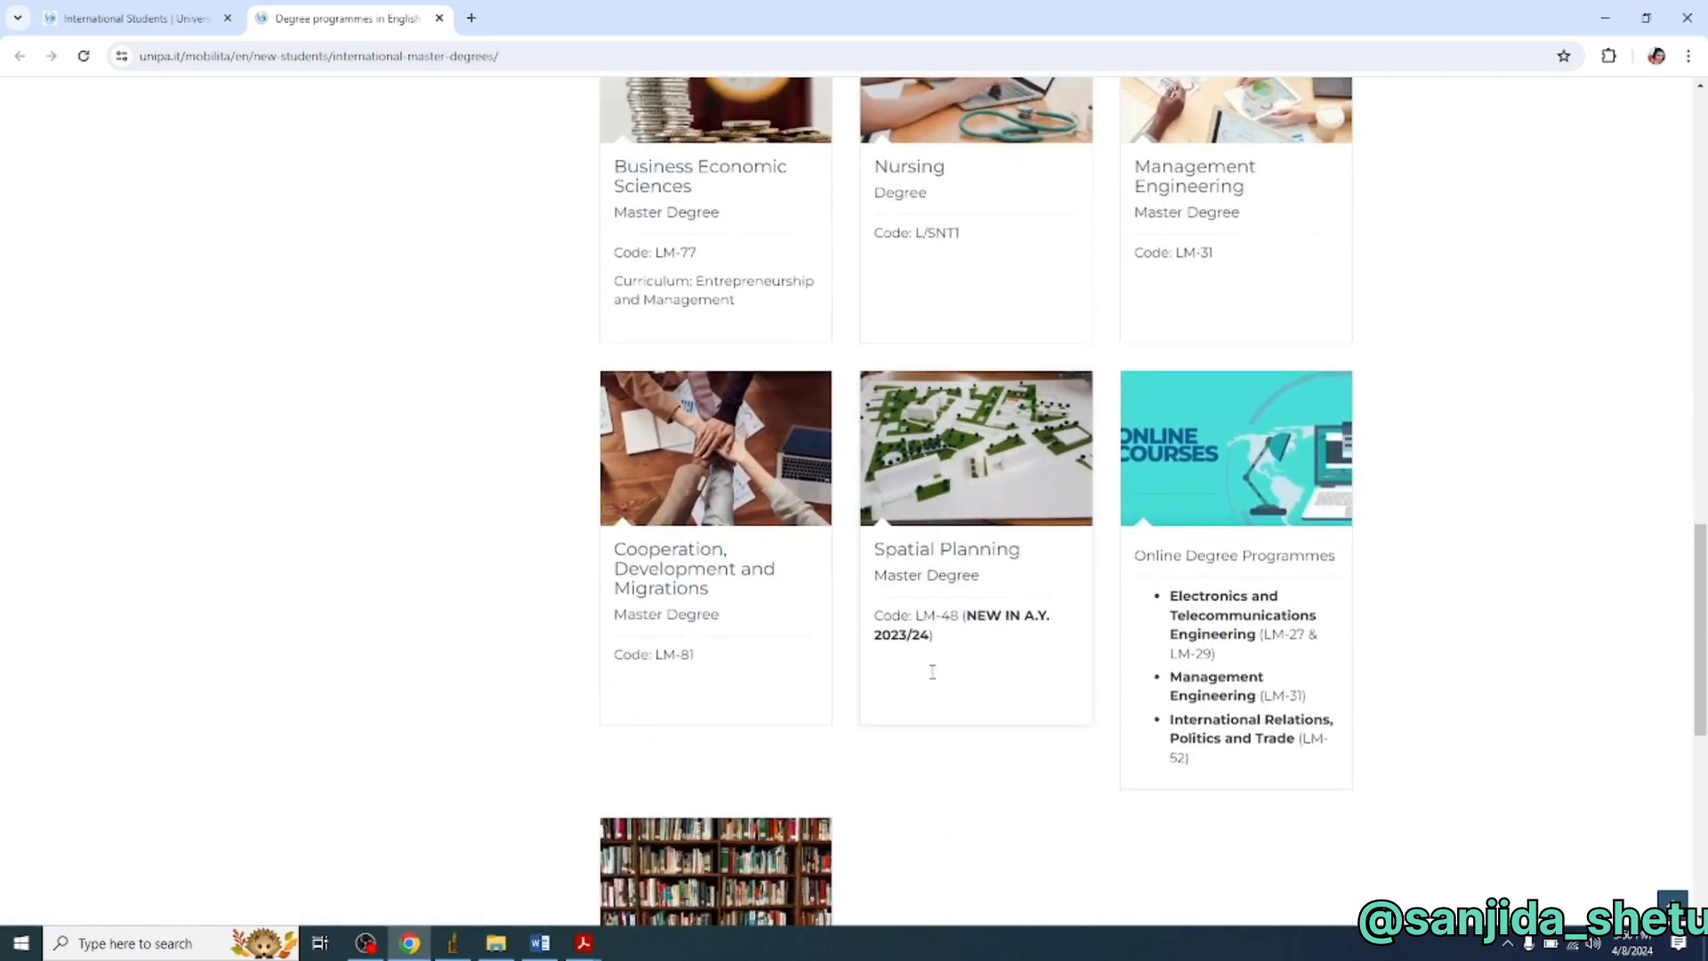
scroll(932, 671, down, 2)
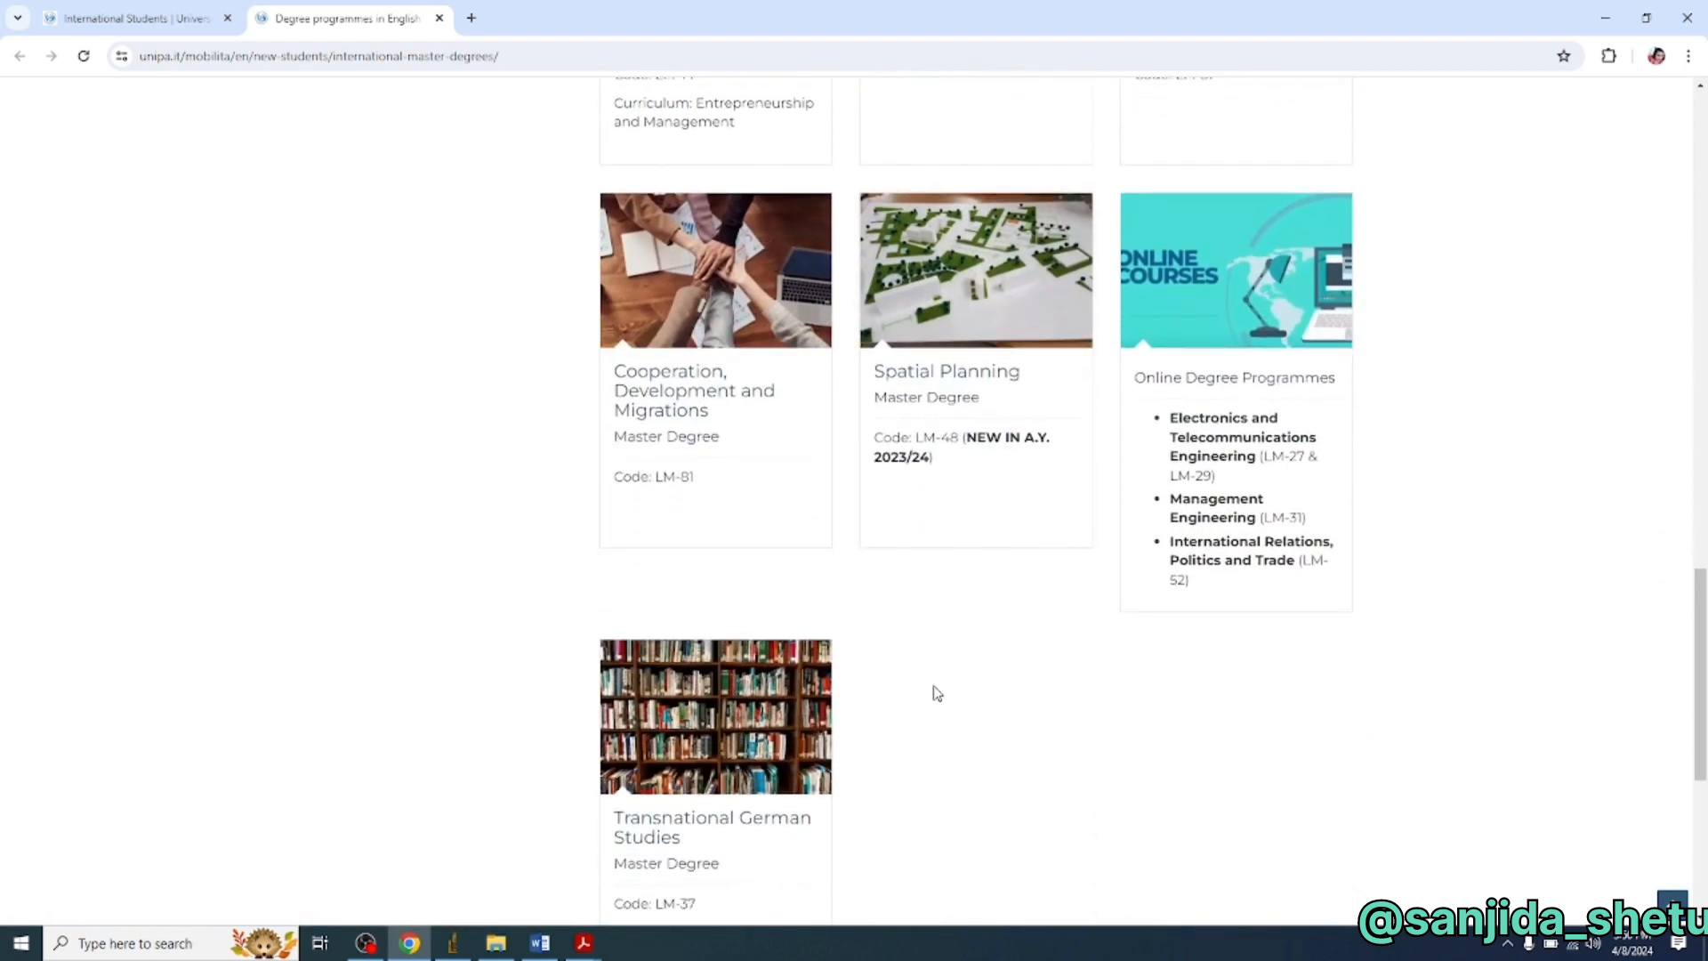
scroll(992, 704, down, 1)
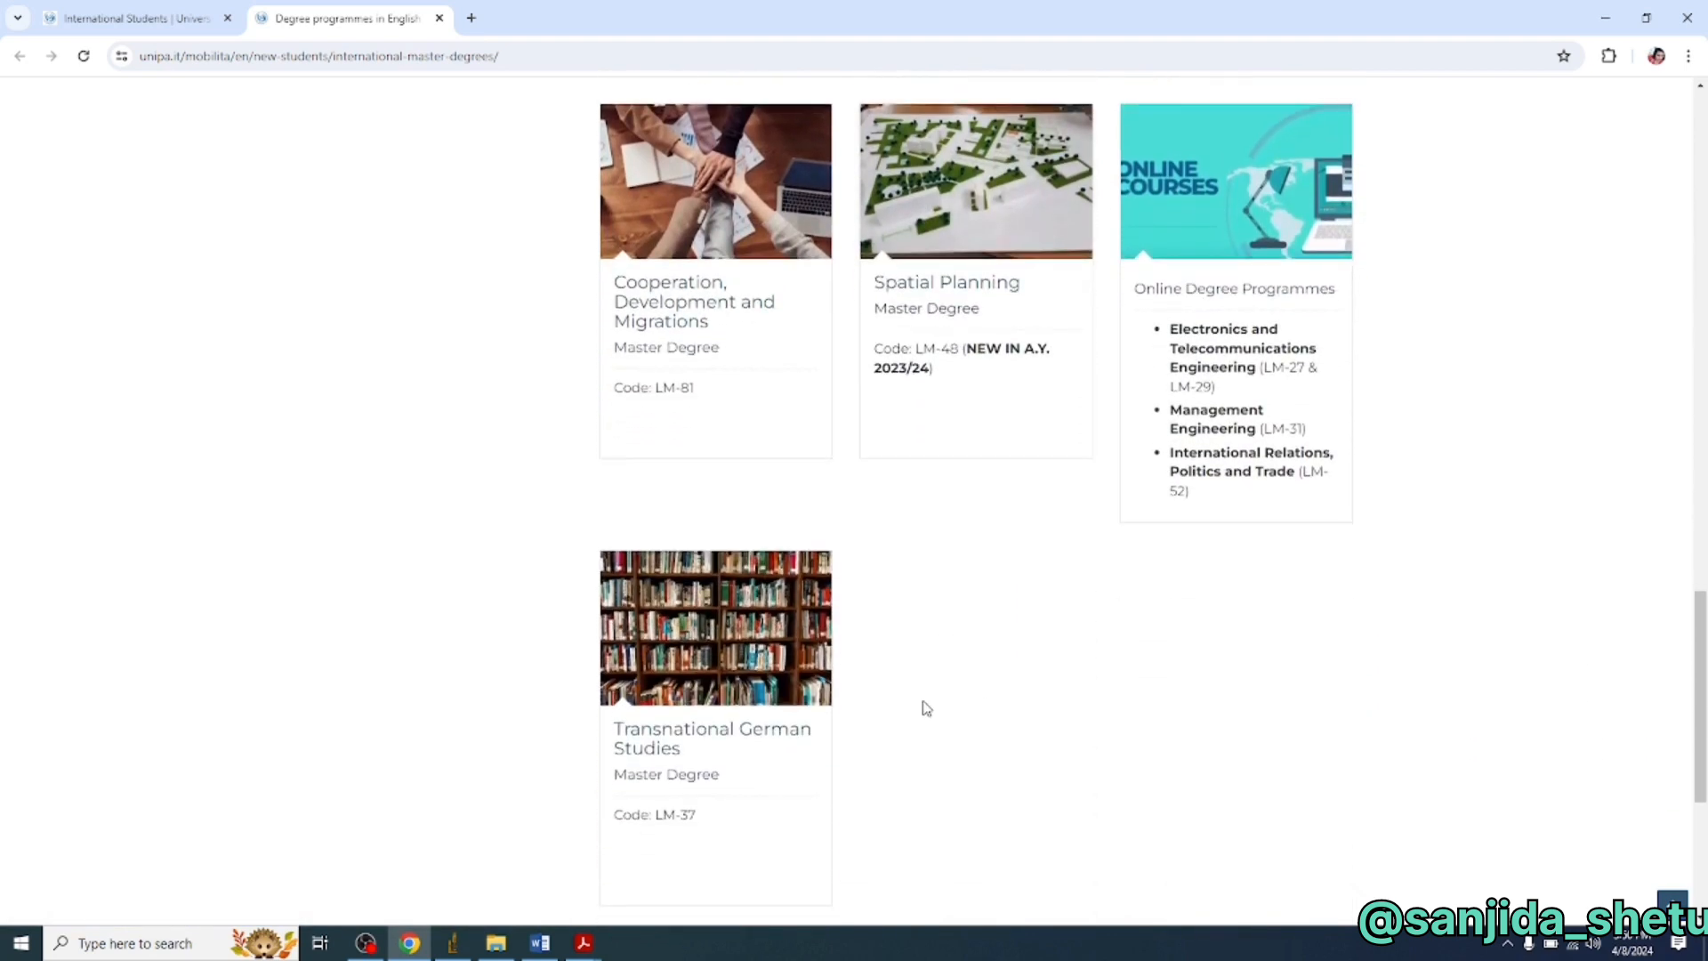
scroll(950, 721, down, 1)
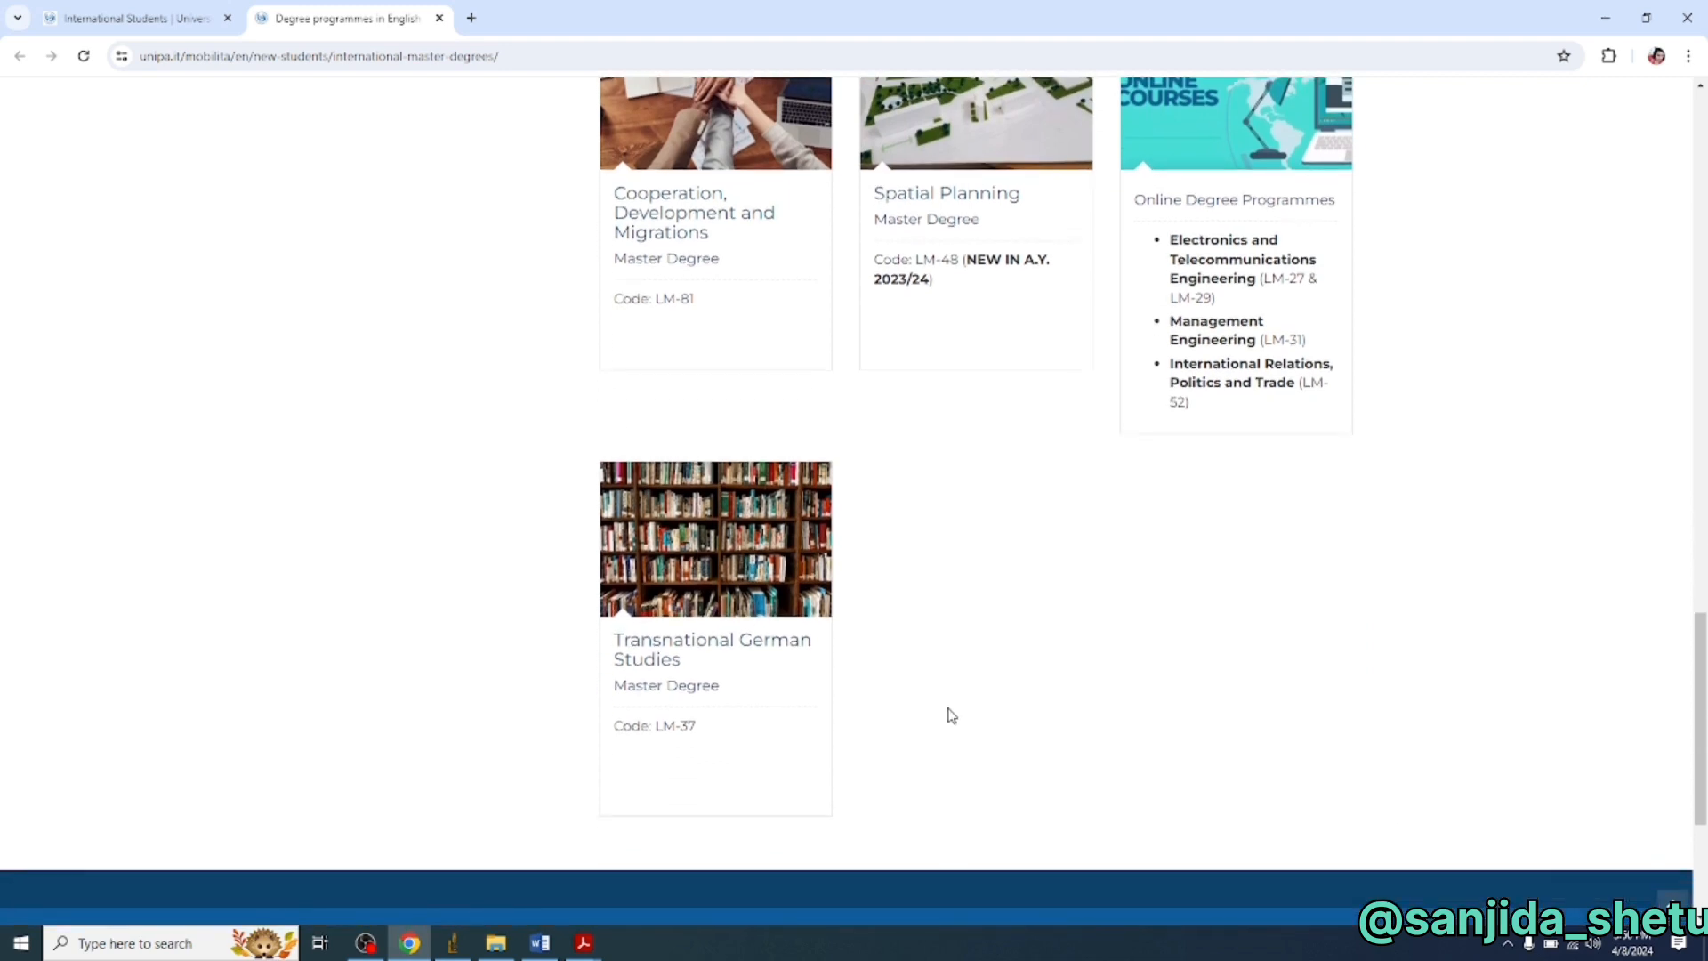
scroll(950, 715, up, 2)
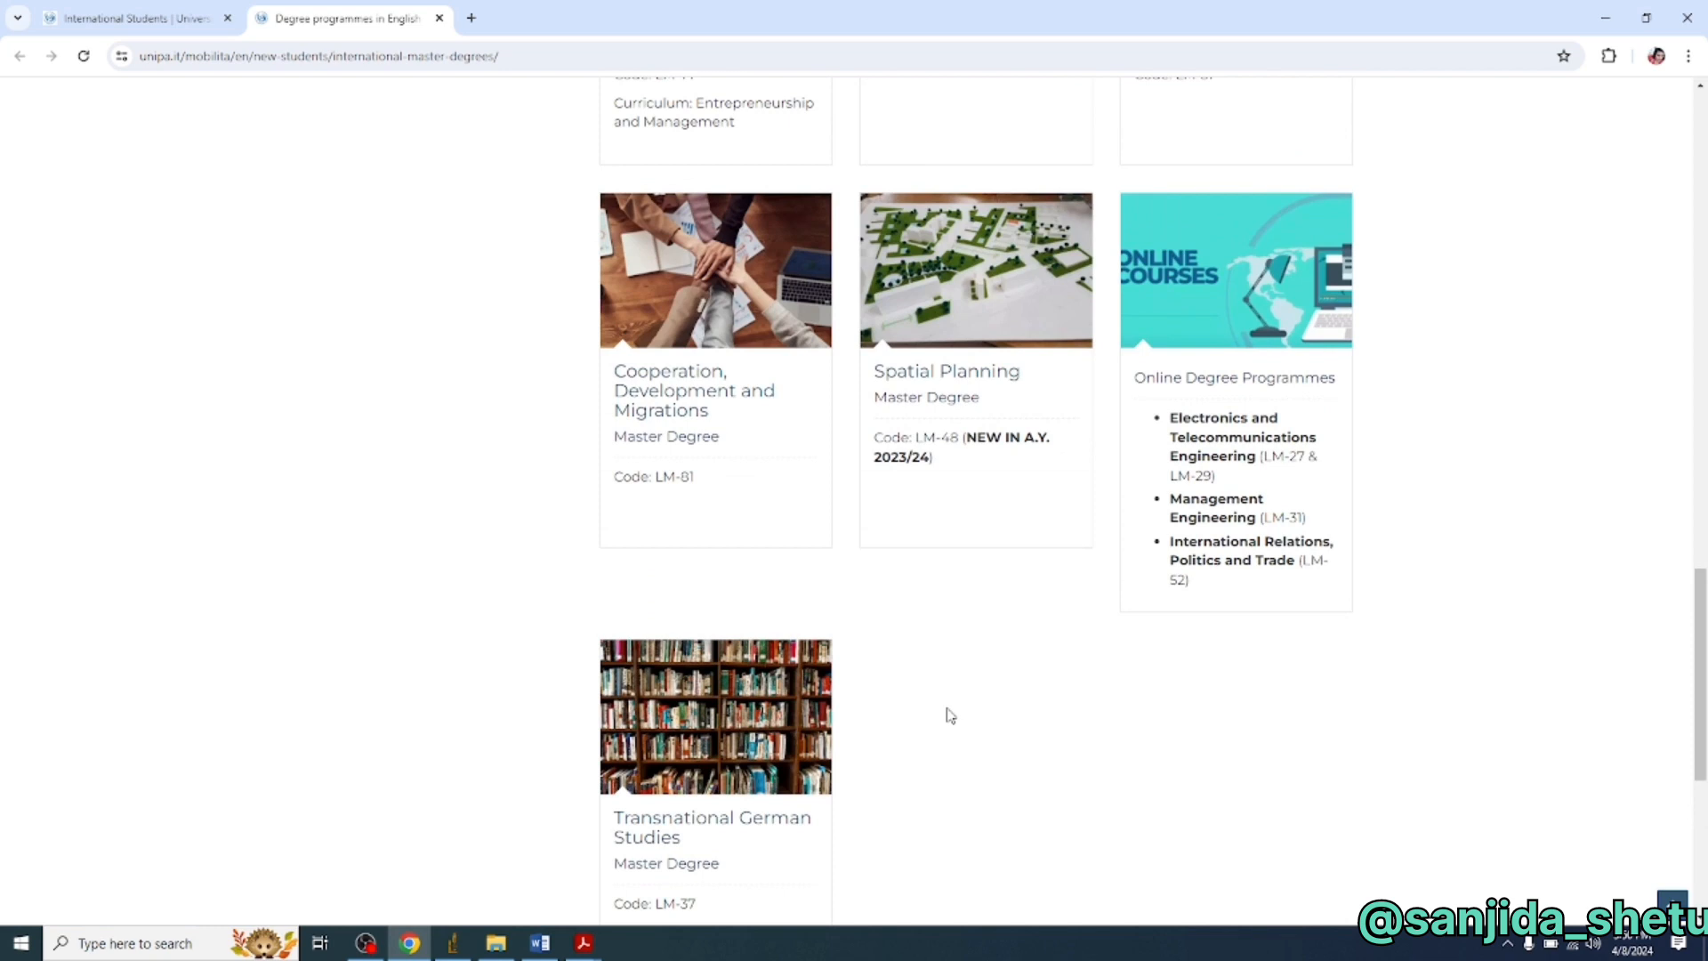
scroll(950, 715, up, 2)
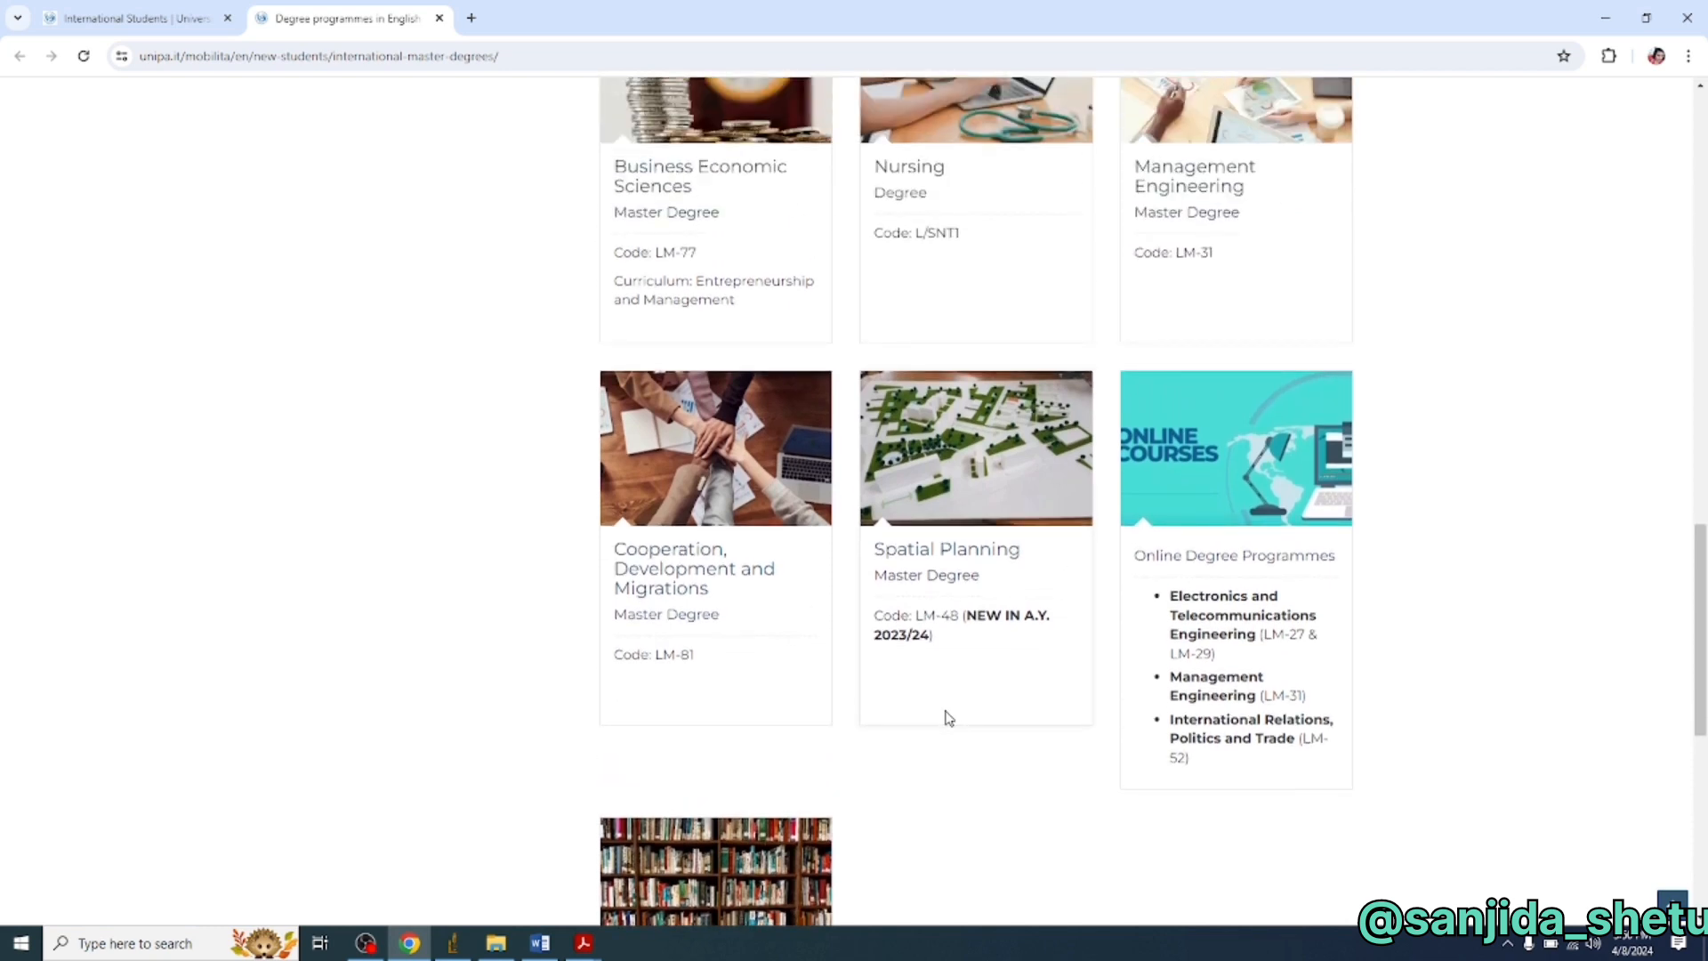
scroll(948, 717, up, 2)
scroll(946, 721, up, 2)
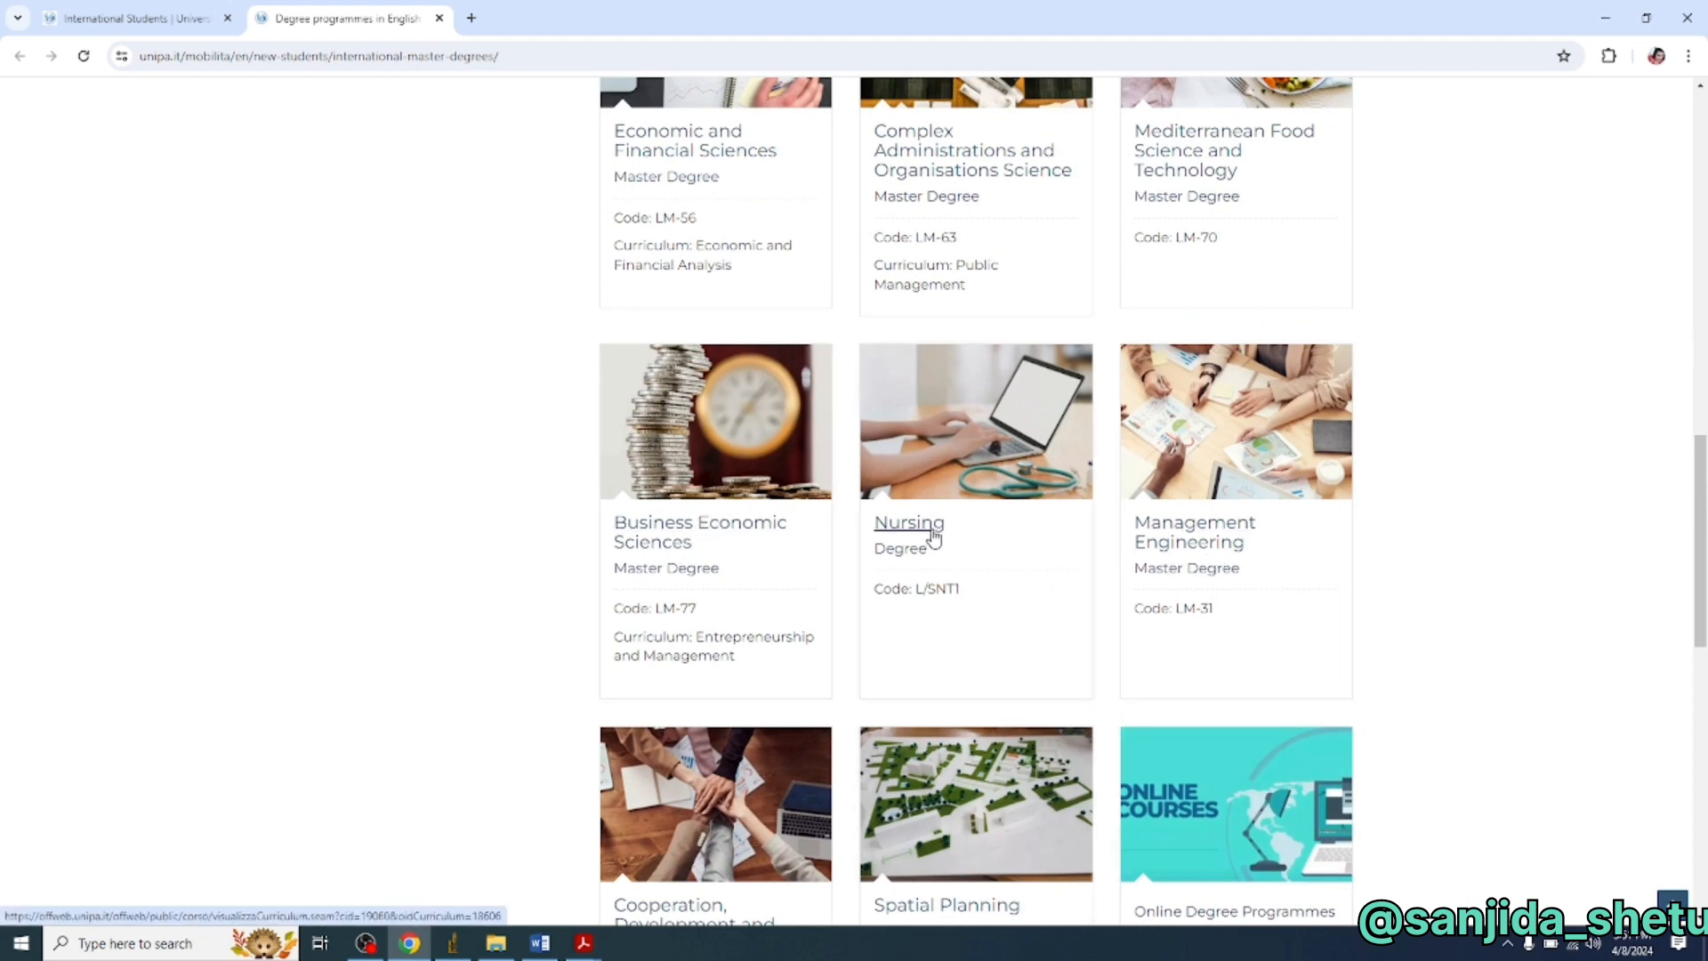
scroll(934, 533, up, 6)
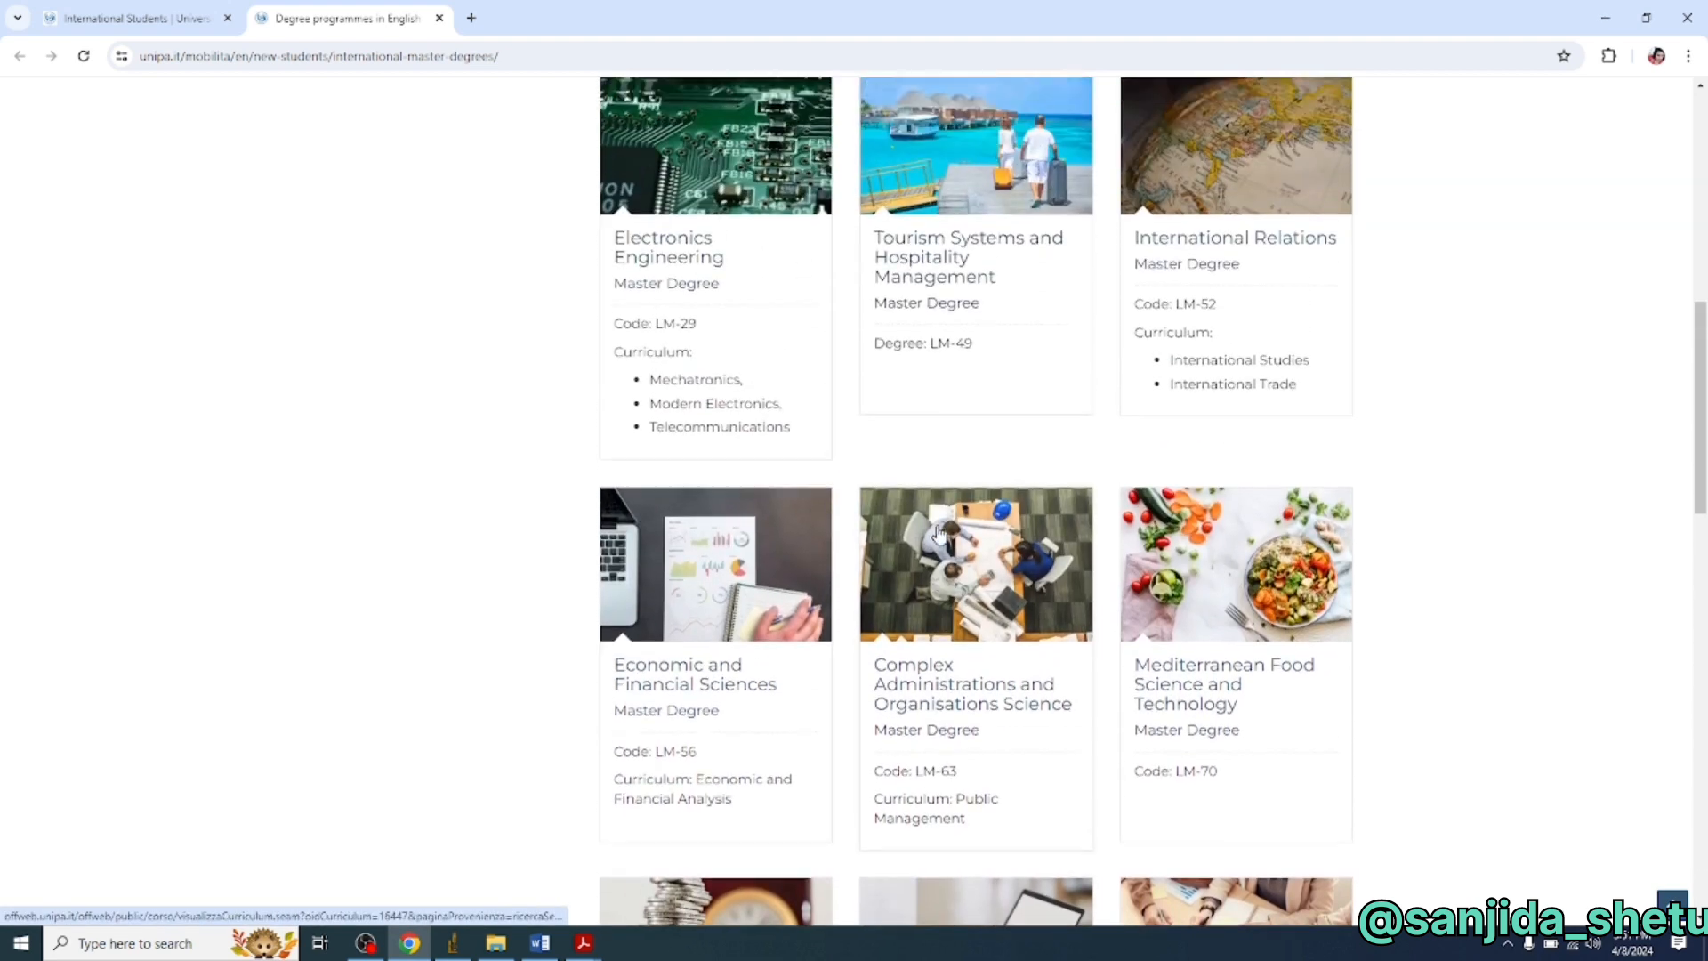
scroll(938, 532, up, 5)
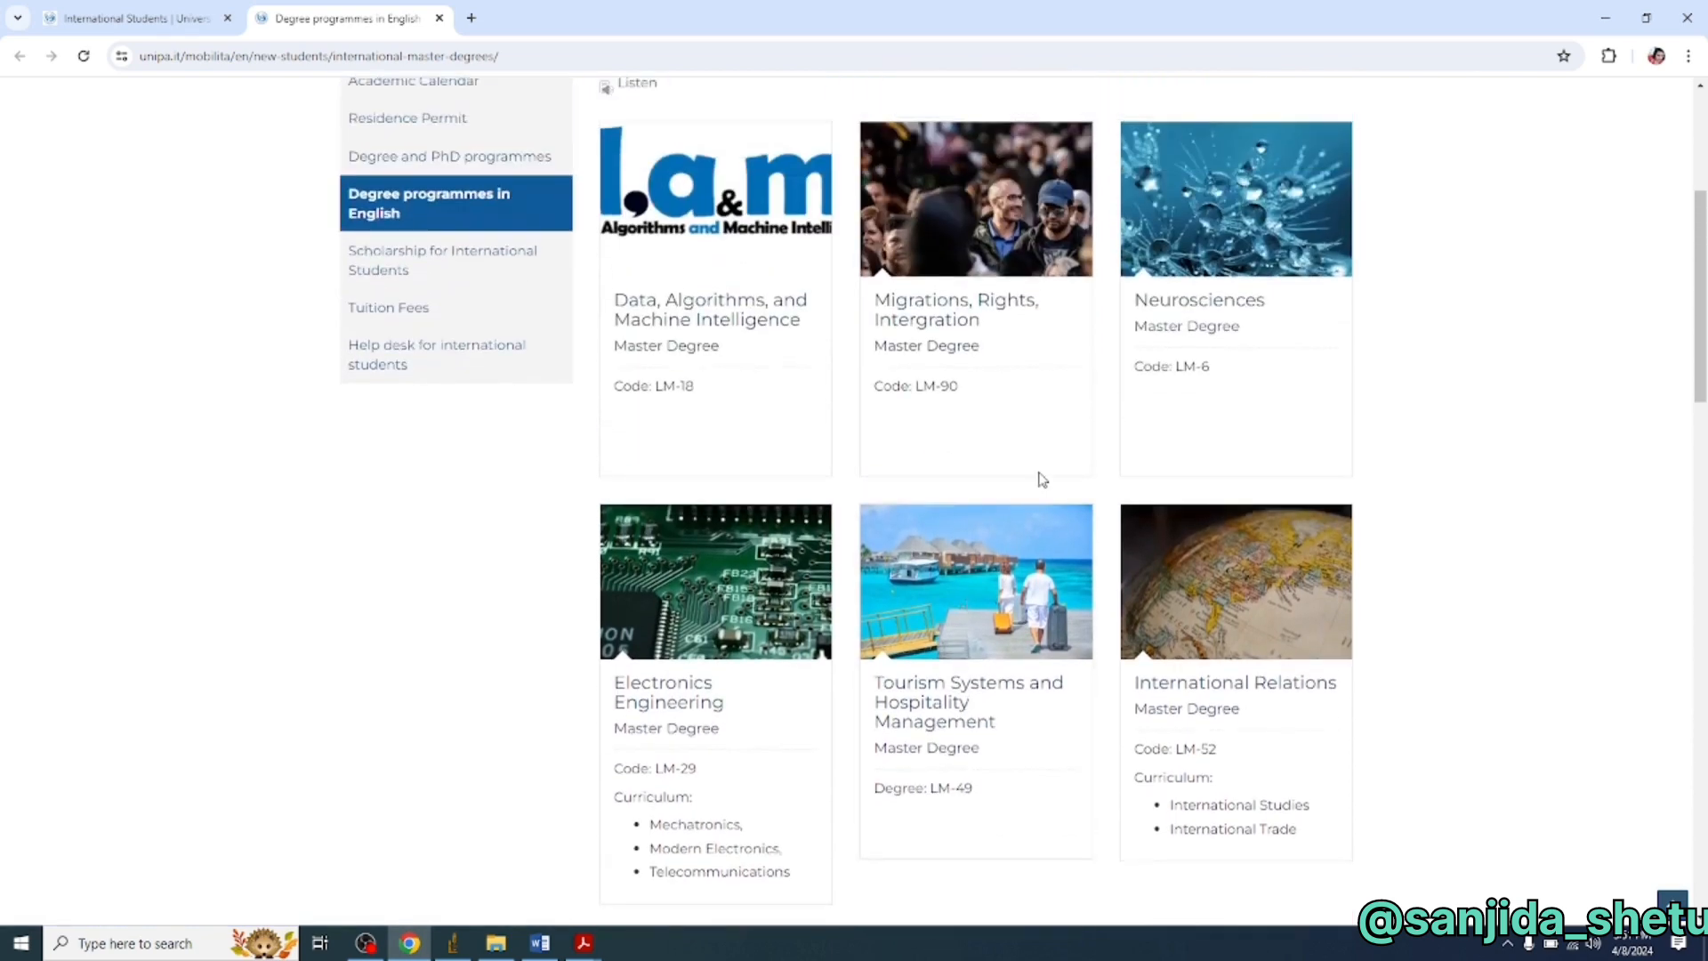
right_click(1154, 306)
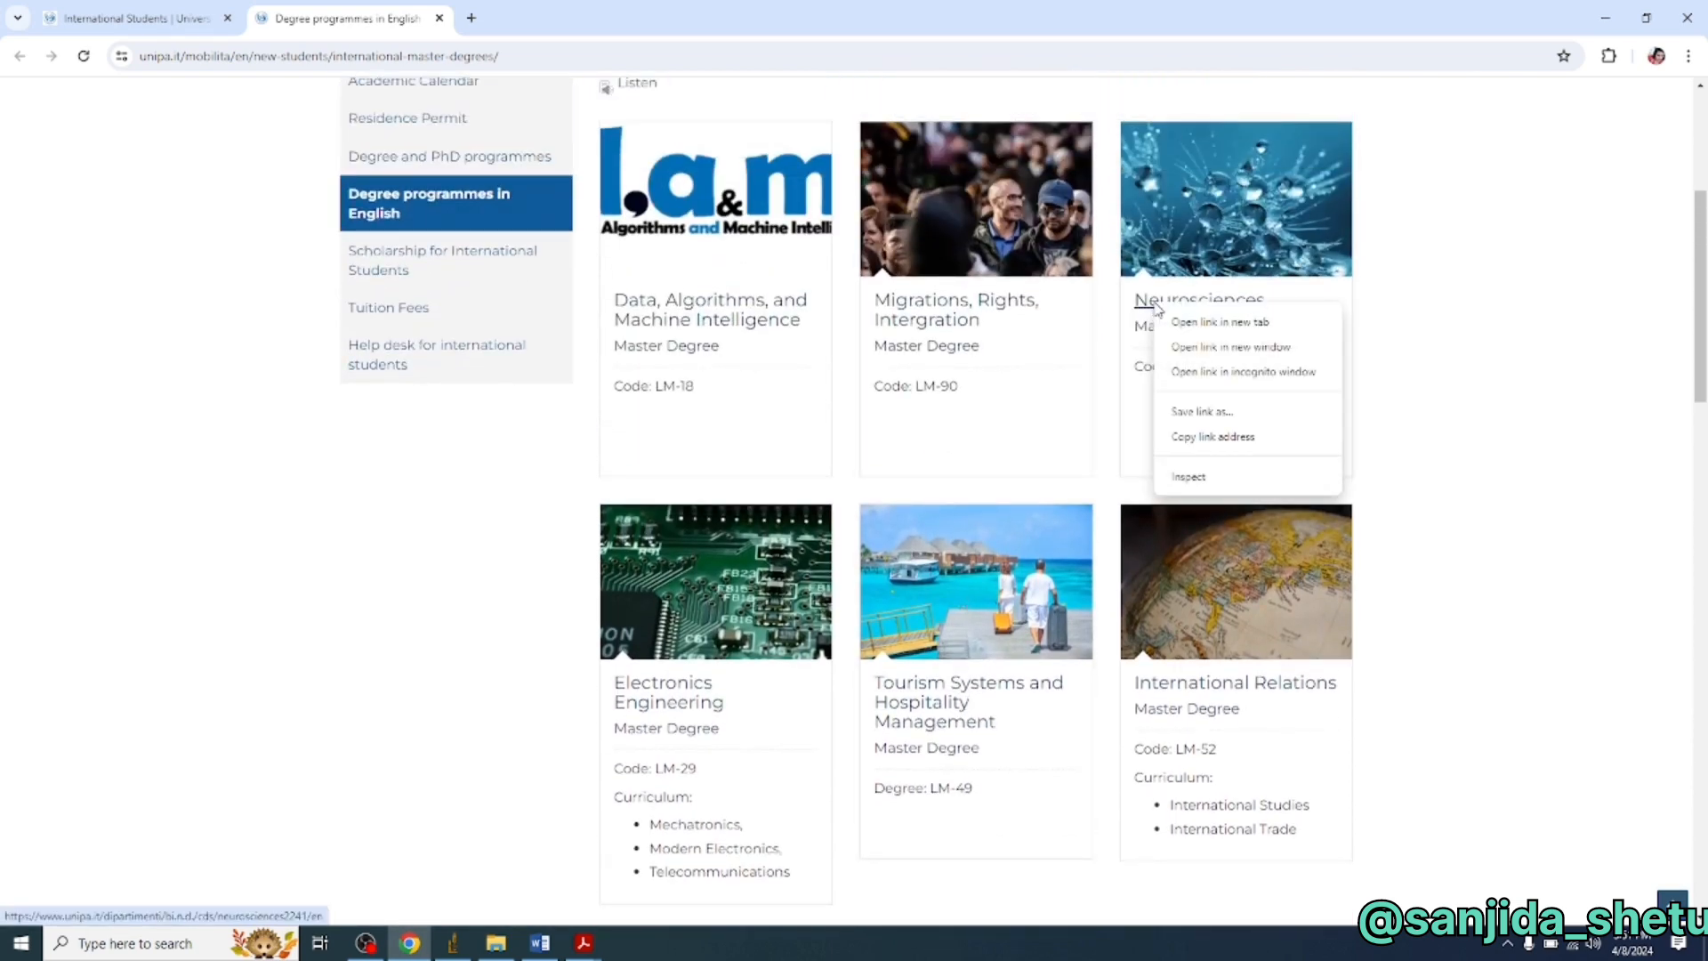
click(1192, 322)
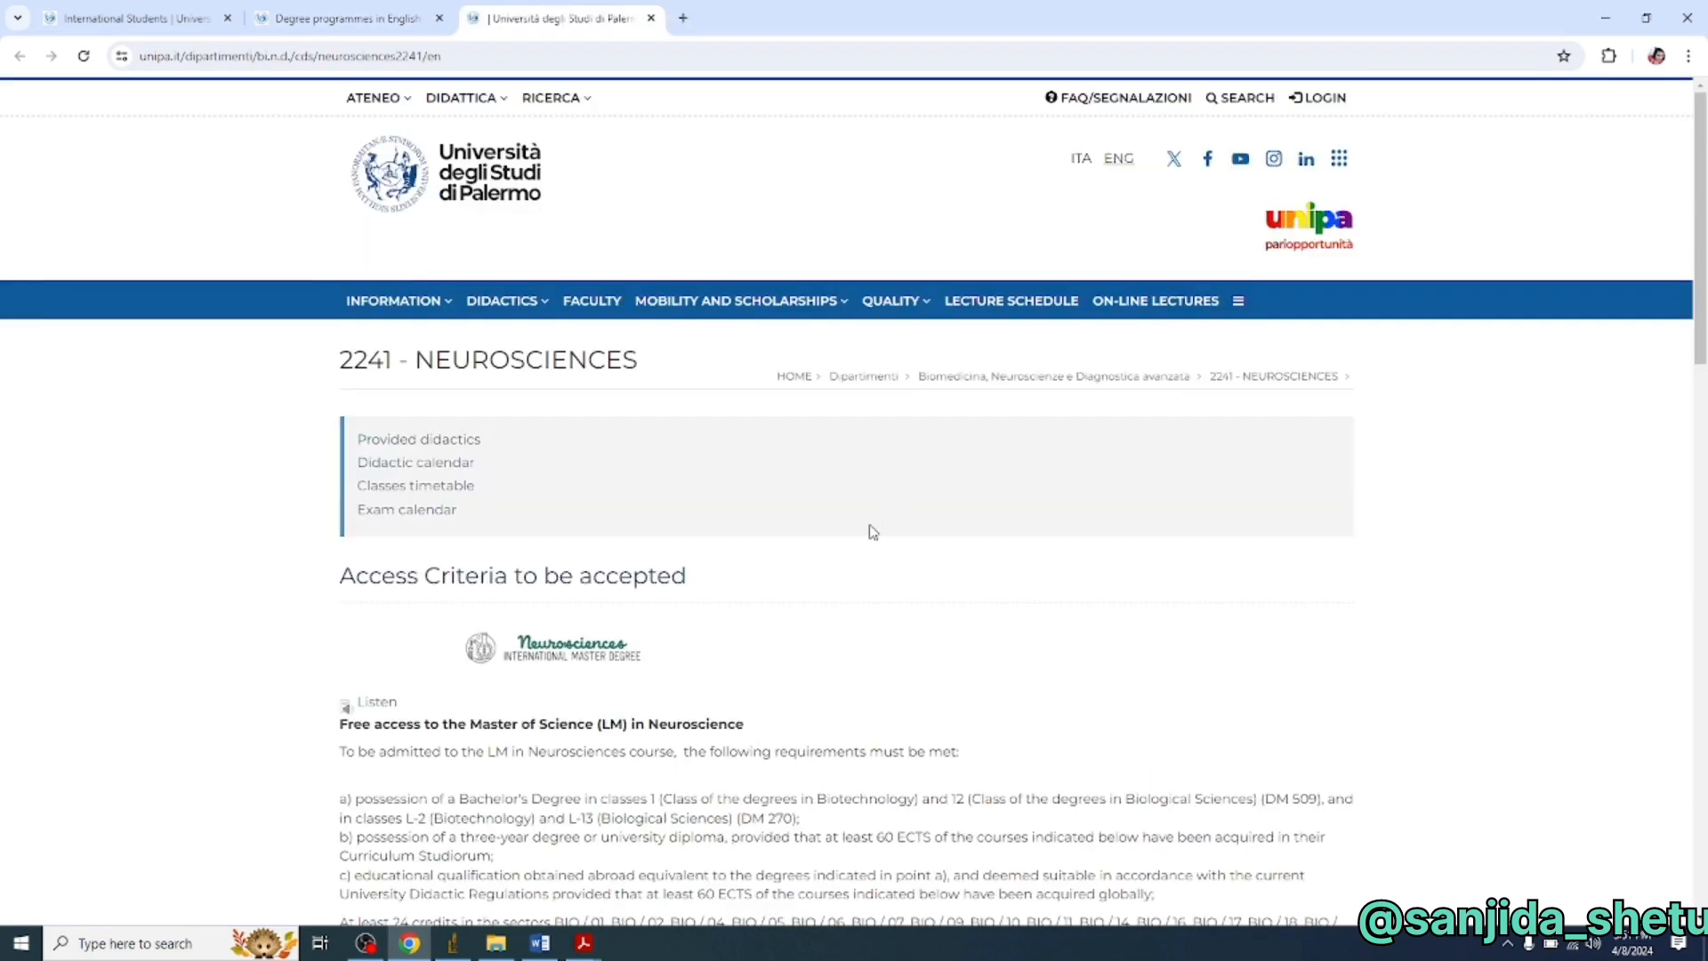
scroll(578, 430, down, 9)
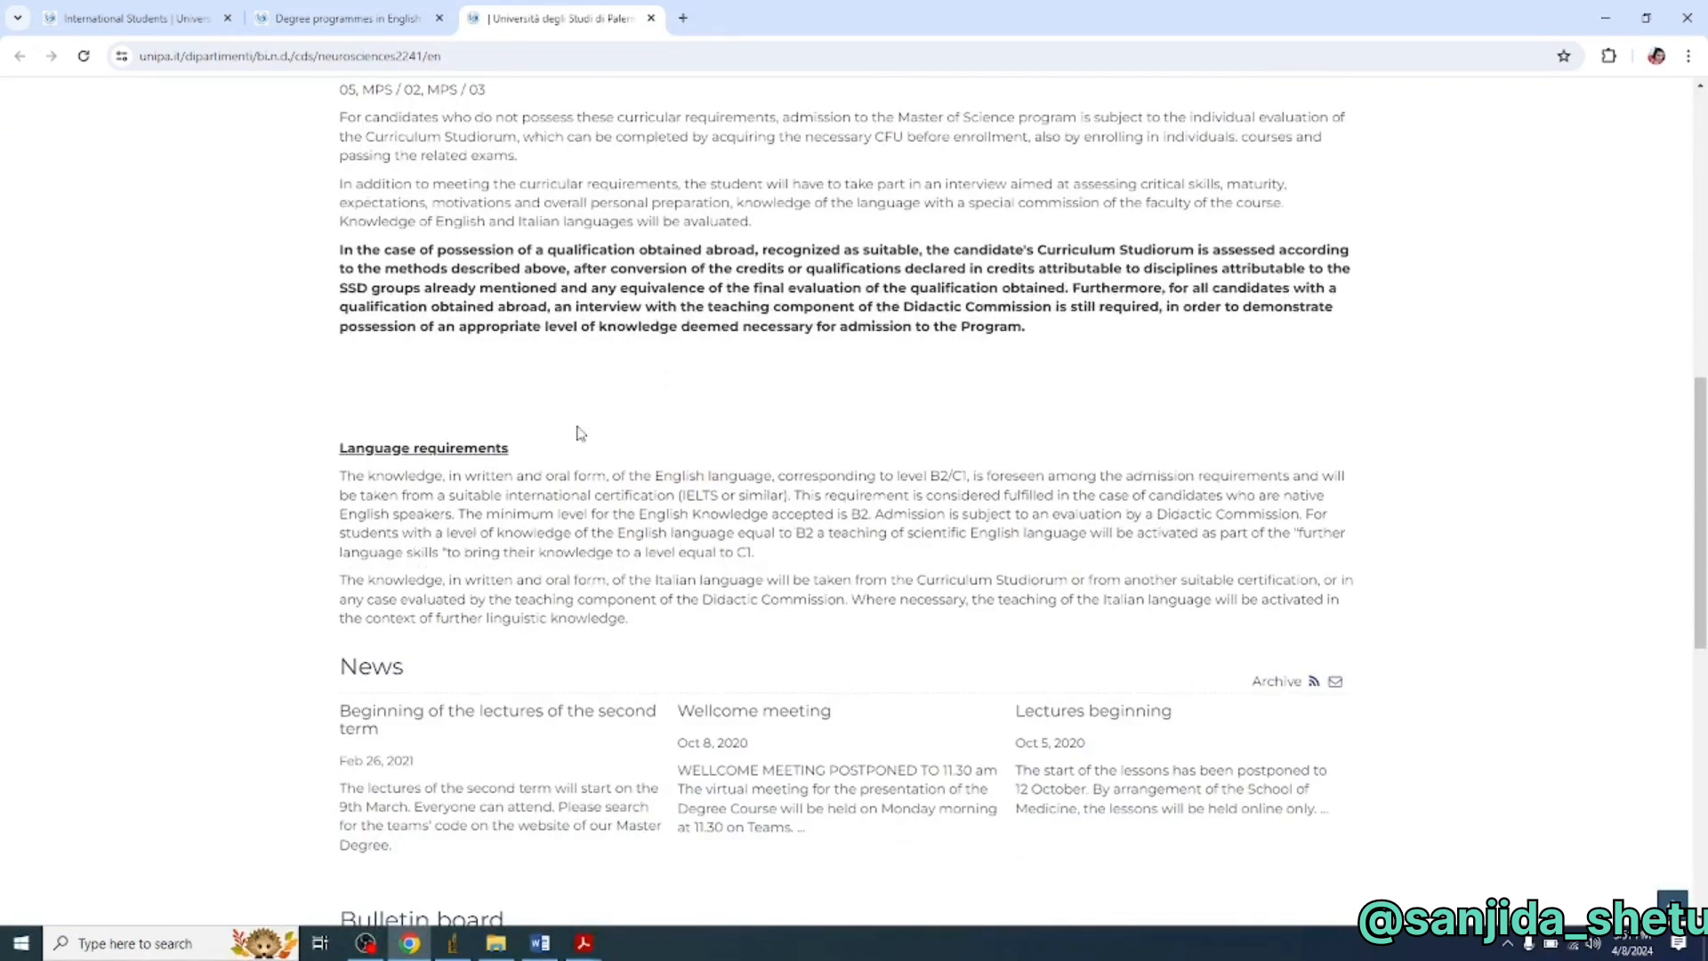
scroll(818, 470, down, 3)
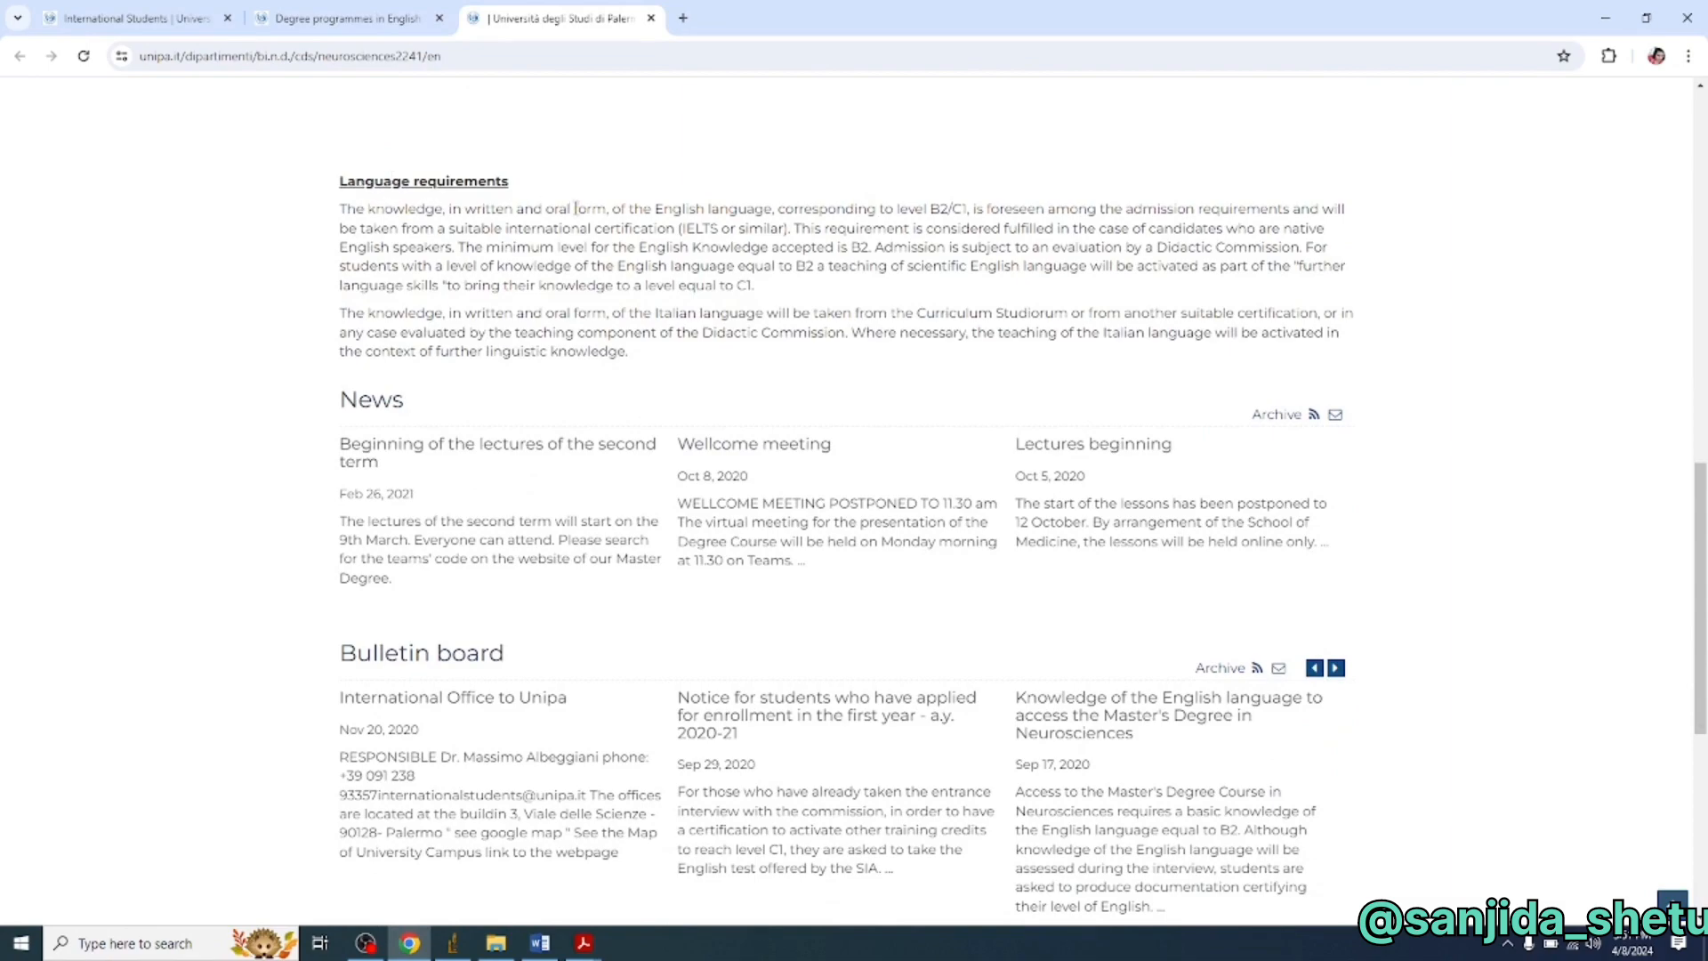
scroll(667, 333, down, 4)
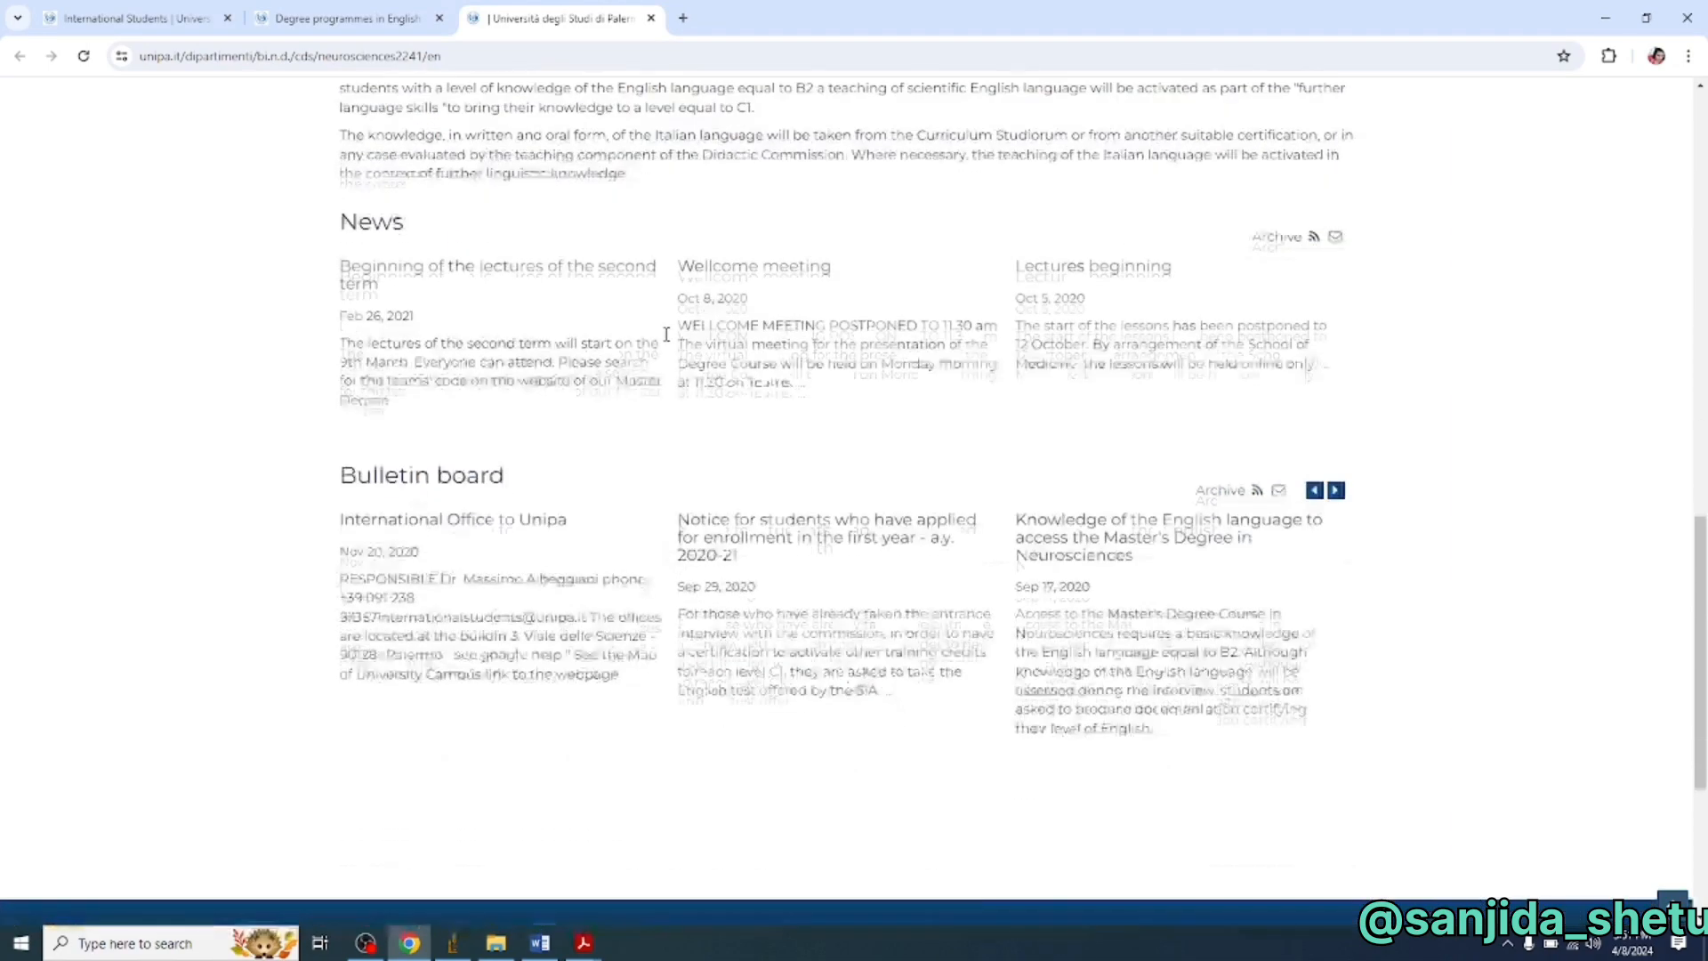
scroll(667, 338, up, 4)
scroll(666, 340, up, 8)
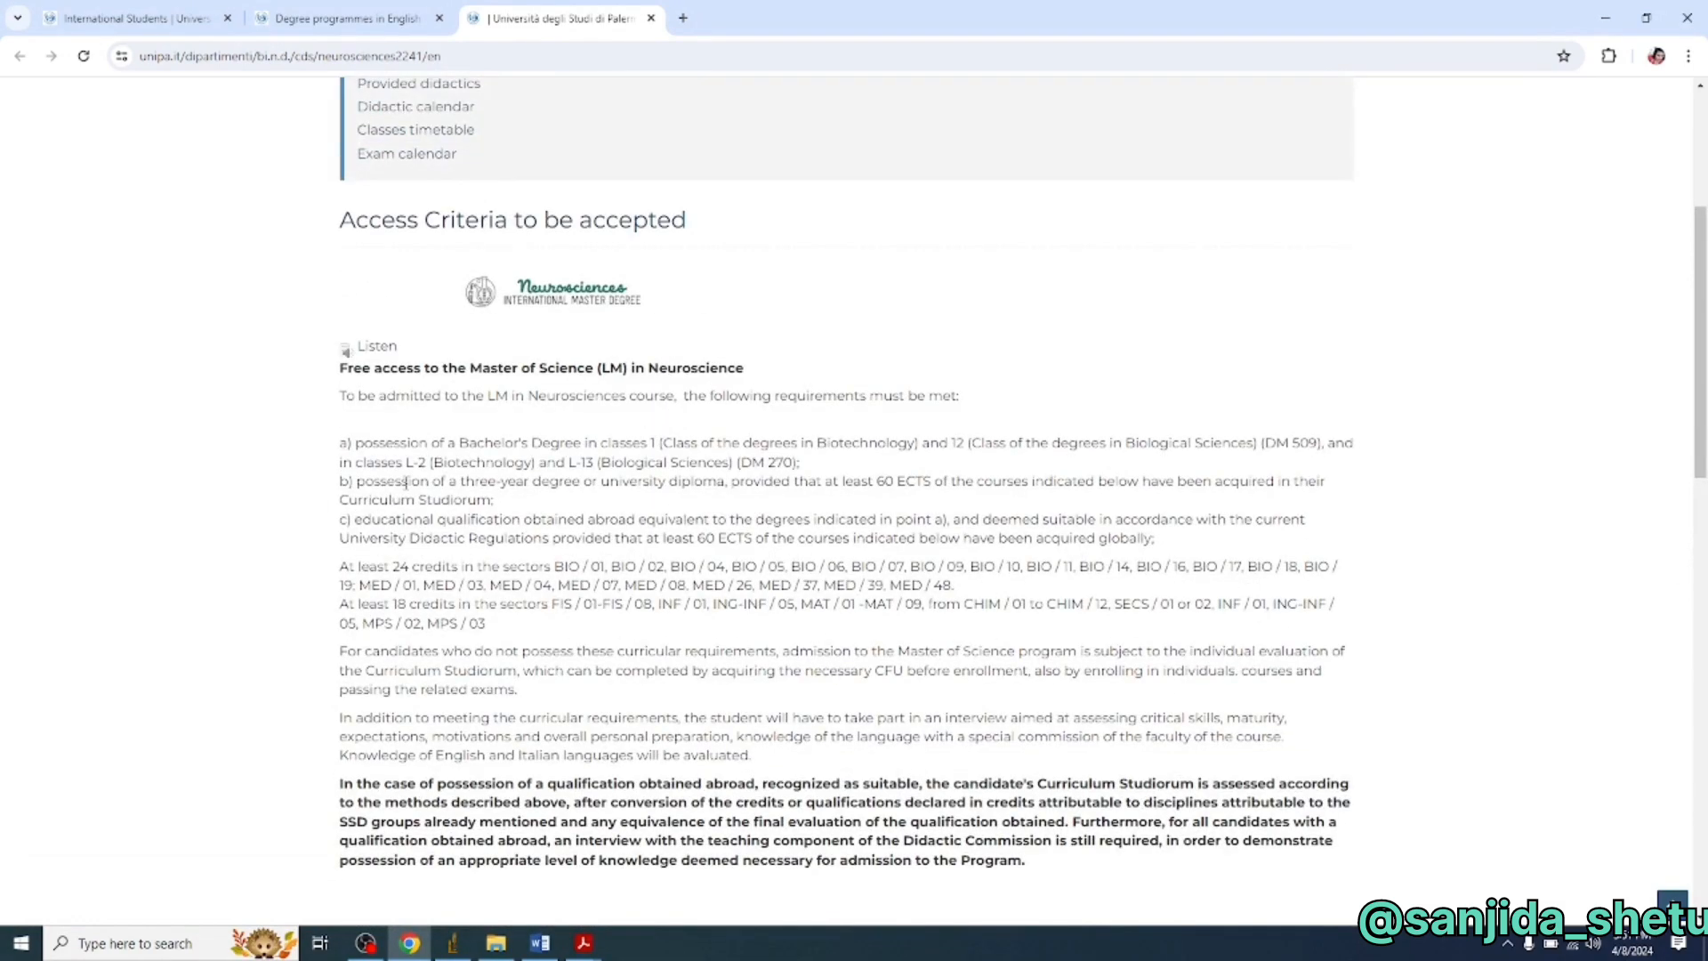
scroll(549, 476, up, 5)
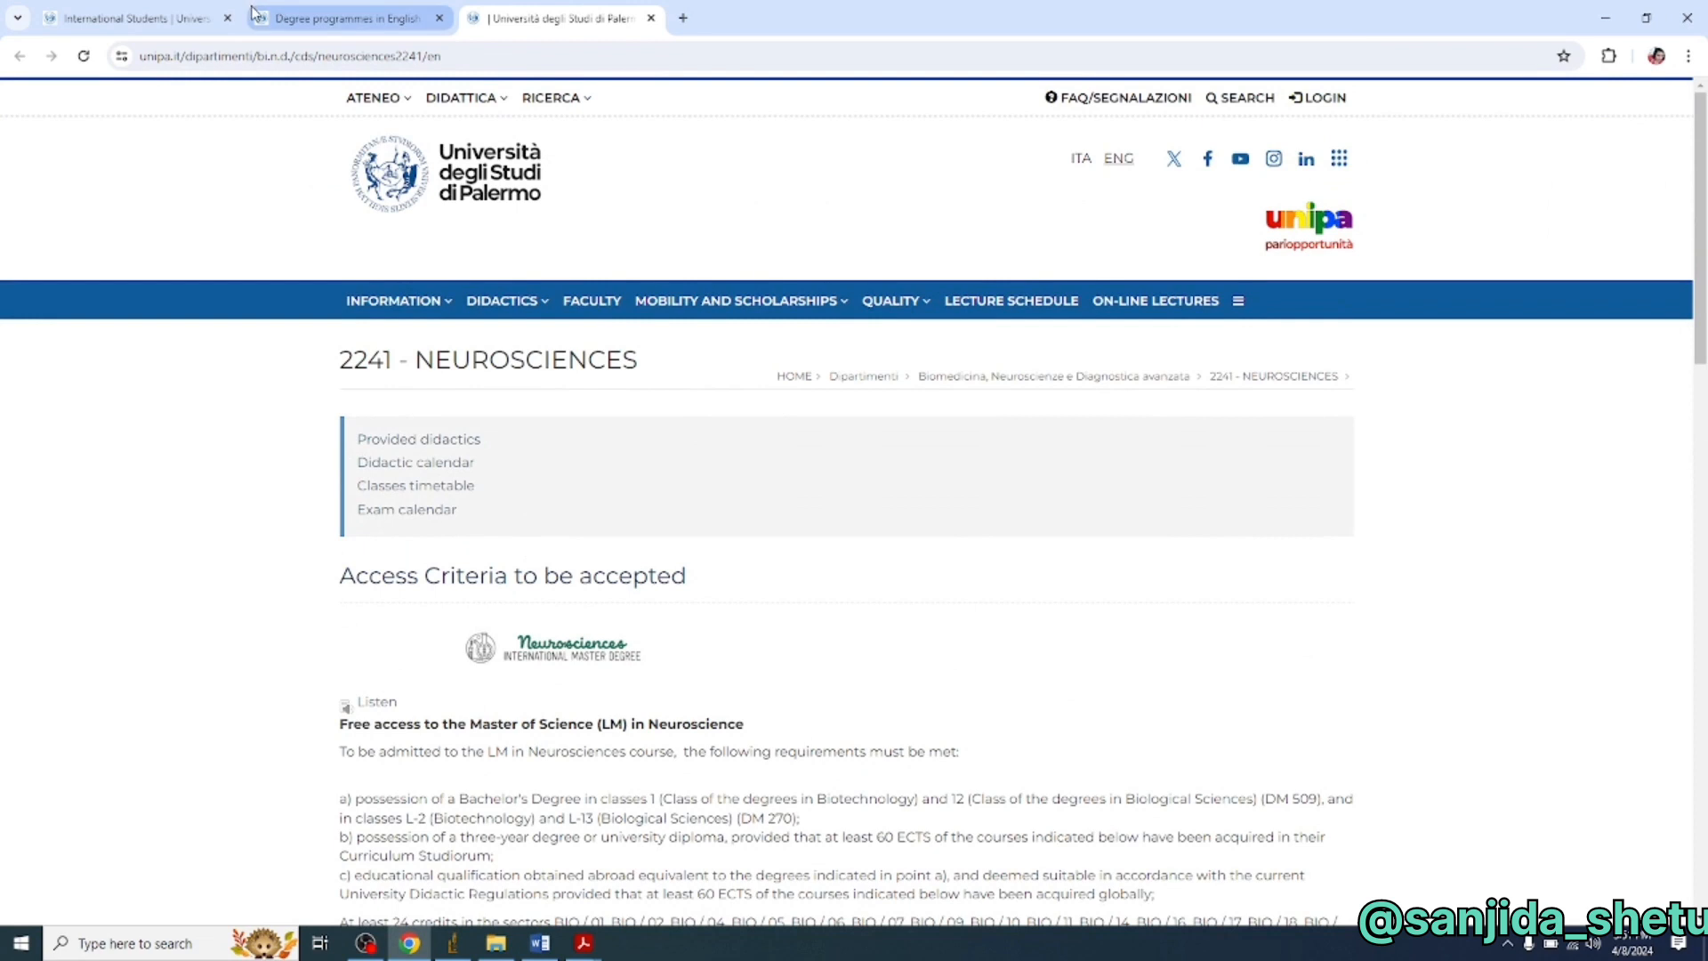
- Return to International Students and open the Extra-EU enrolment page with the AY 2024/2025 pre-enrolment procedure
click(189, 22)
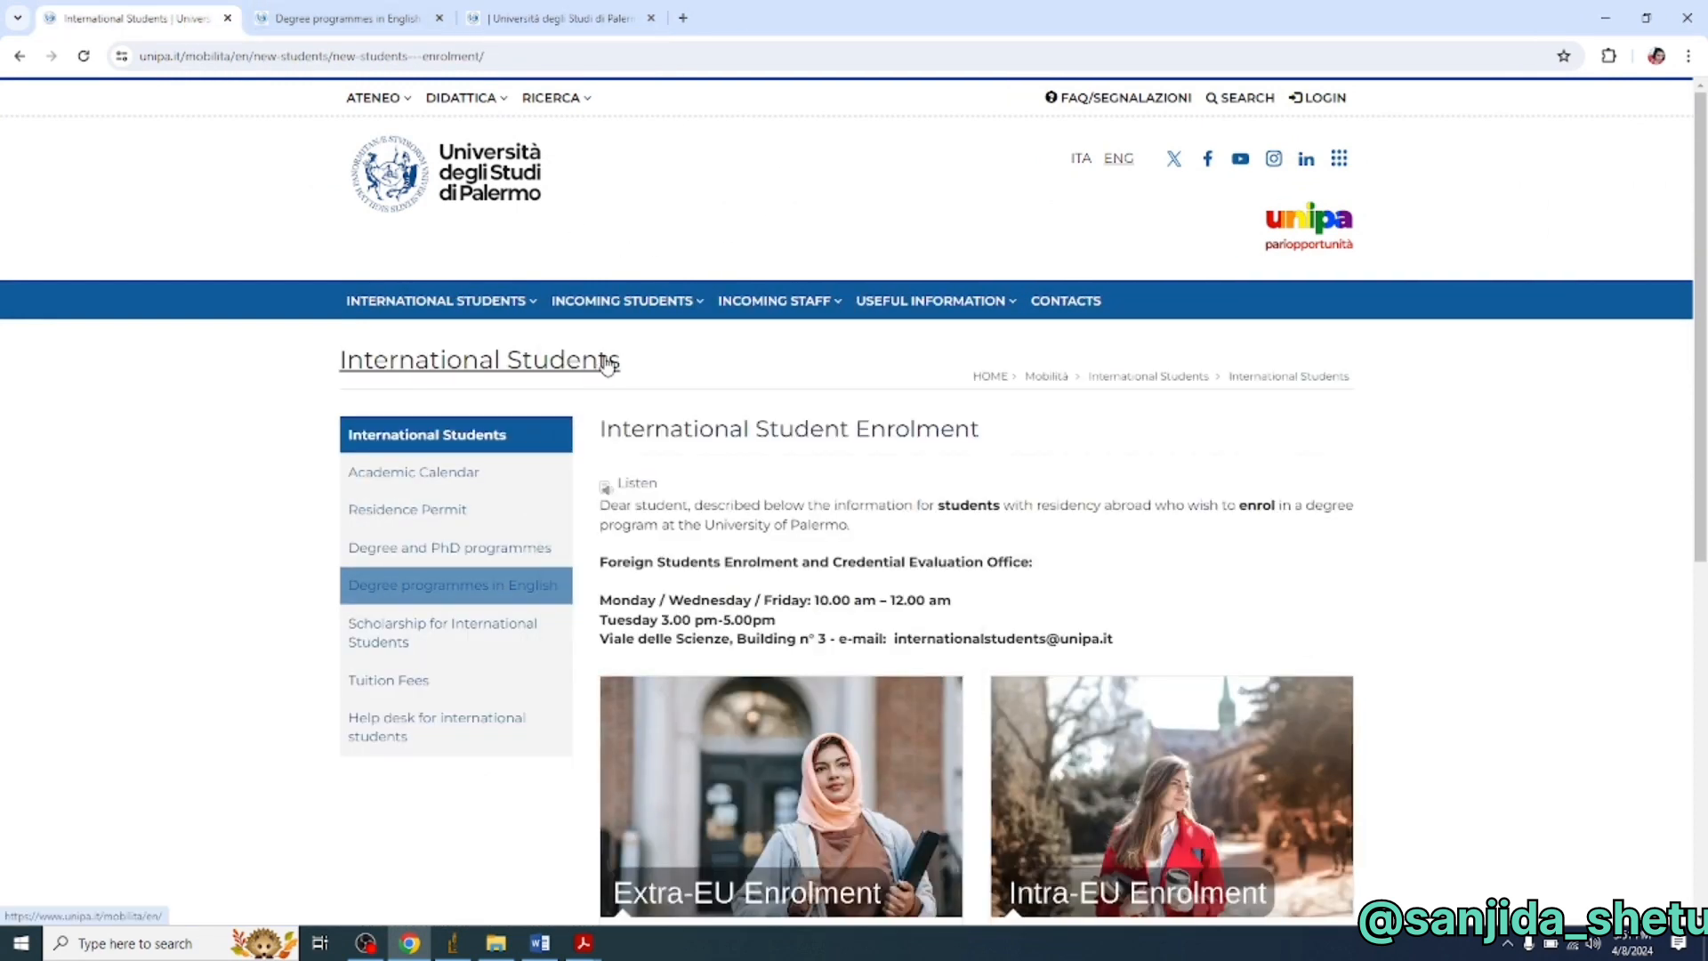
mouse_move(805, 303)
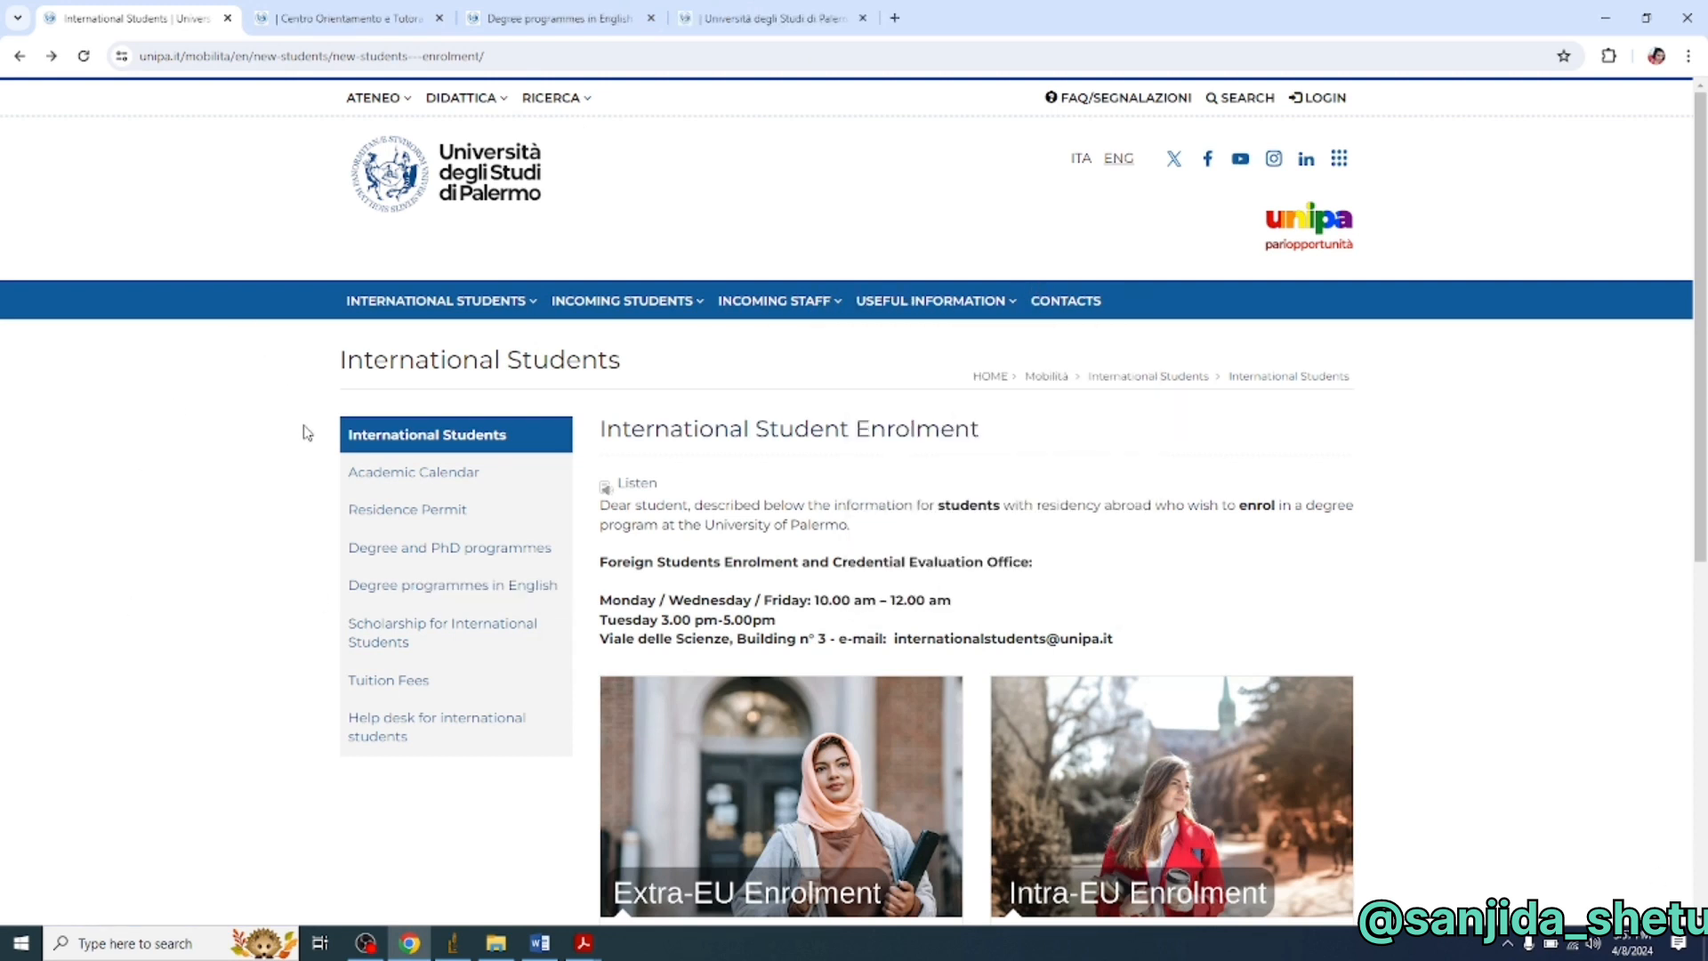
scroll(307, 433, down, 1)
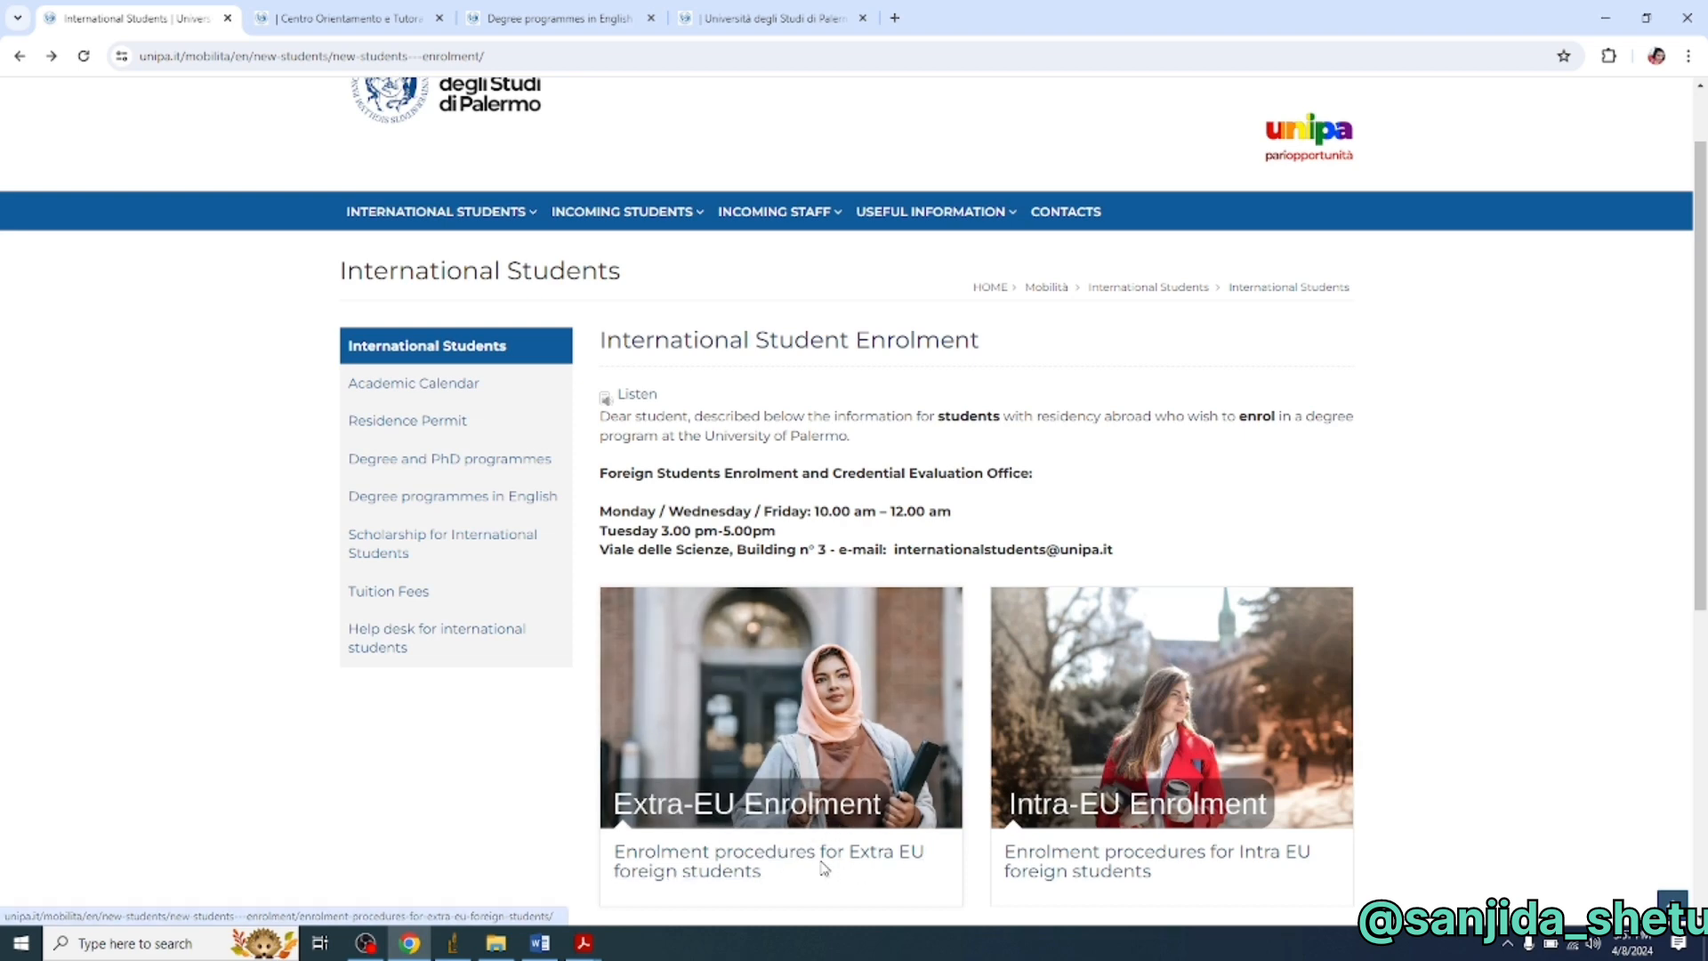
click(816, 824)
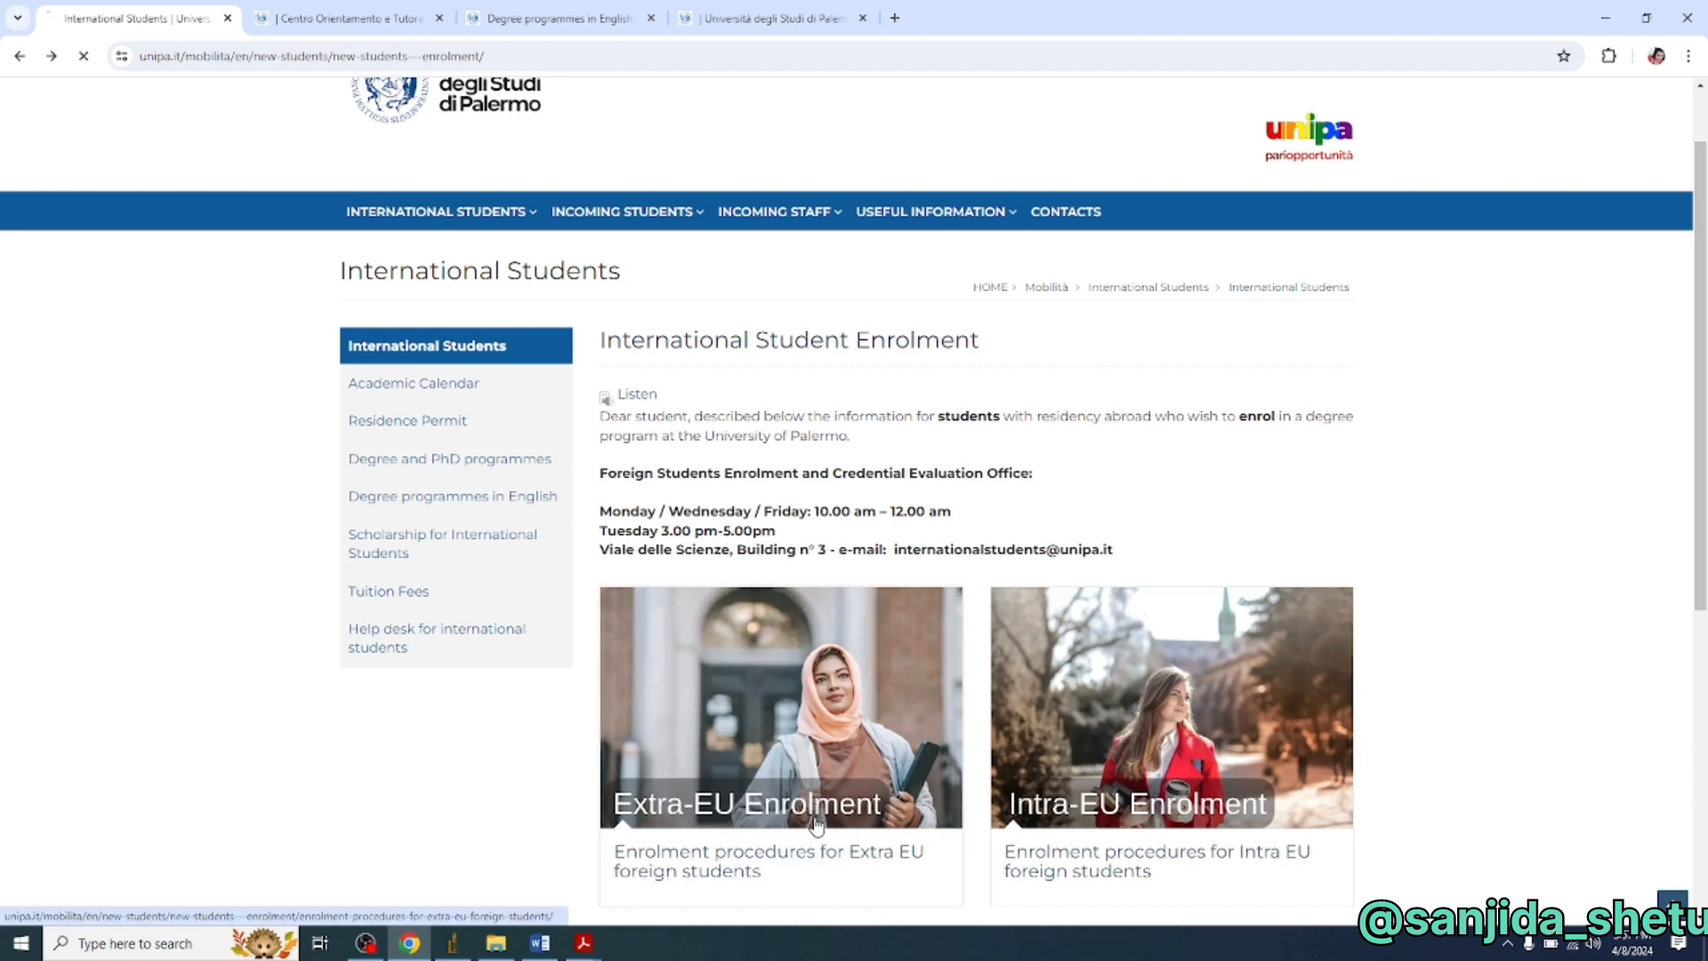
scroll(743, 685, down, 2)
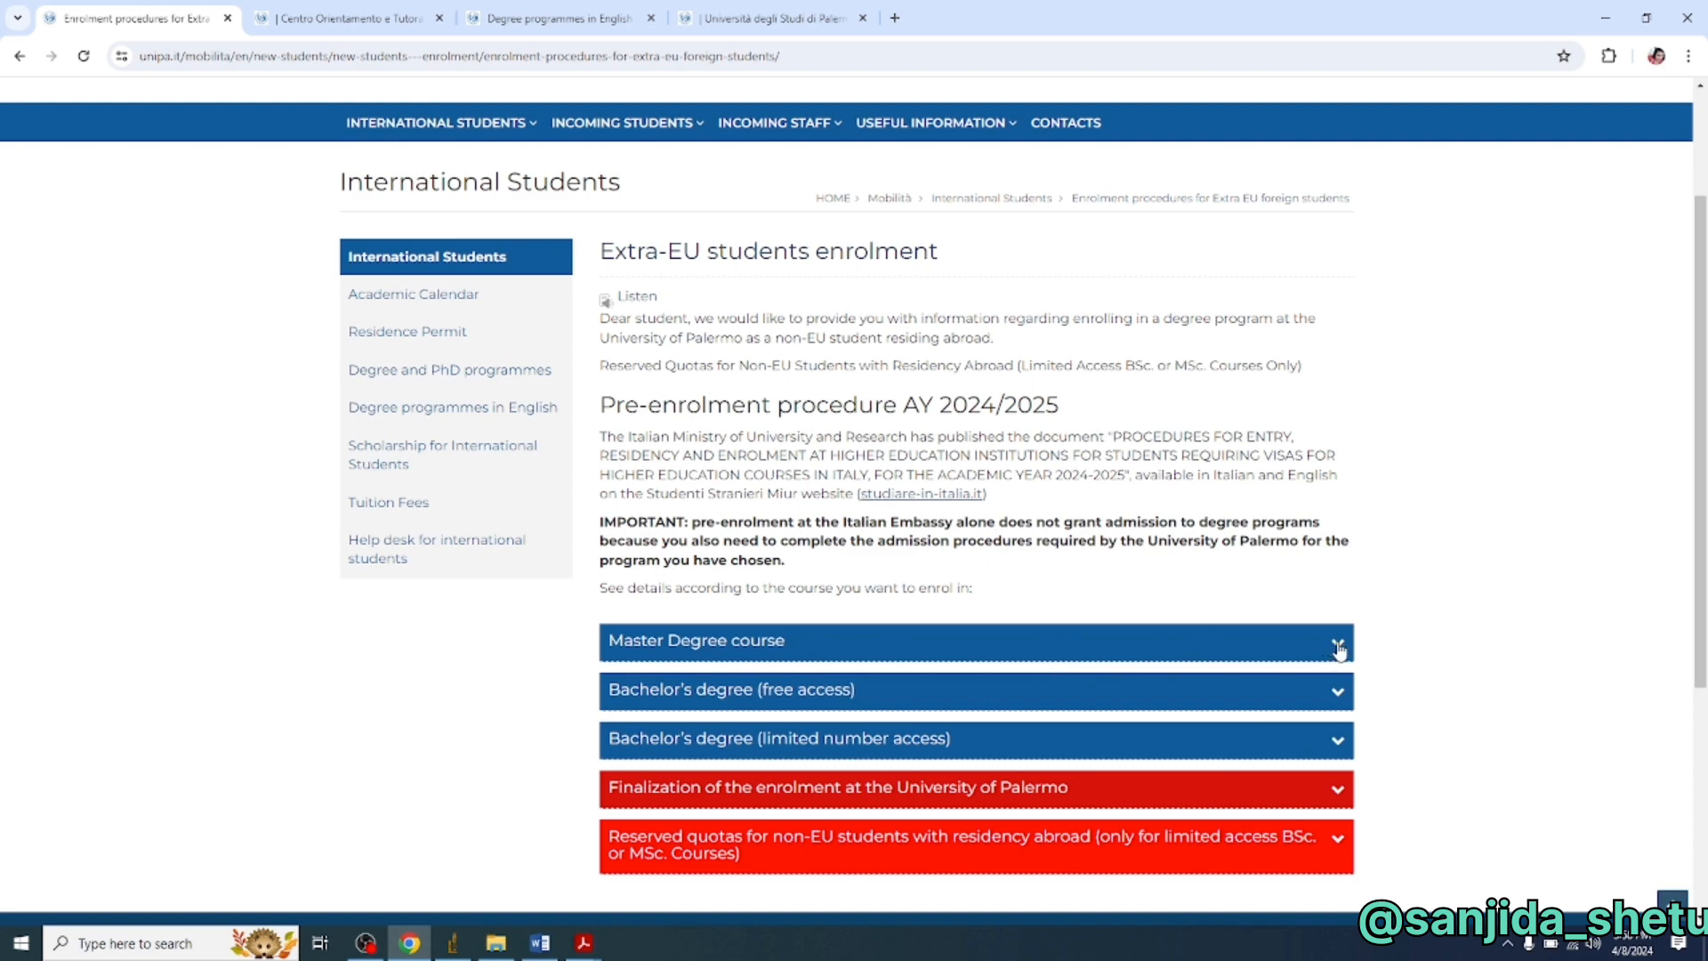
- Expand the Master Degree course section and review its 2024/2025 deadlines and admission documents
click(1338, 651)
scroll(1325, 652, down, 5)
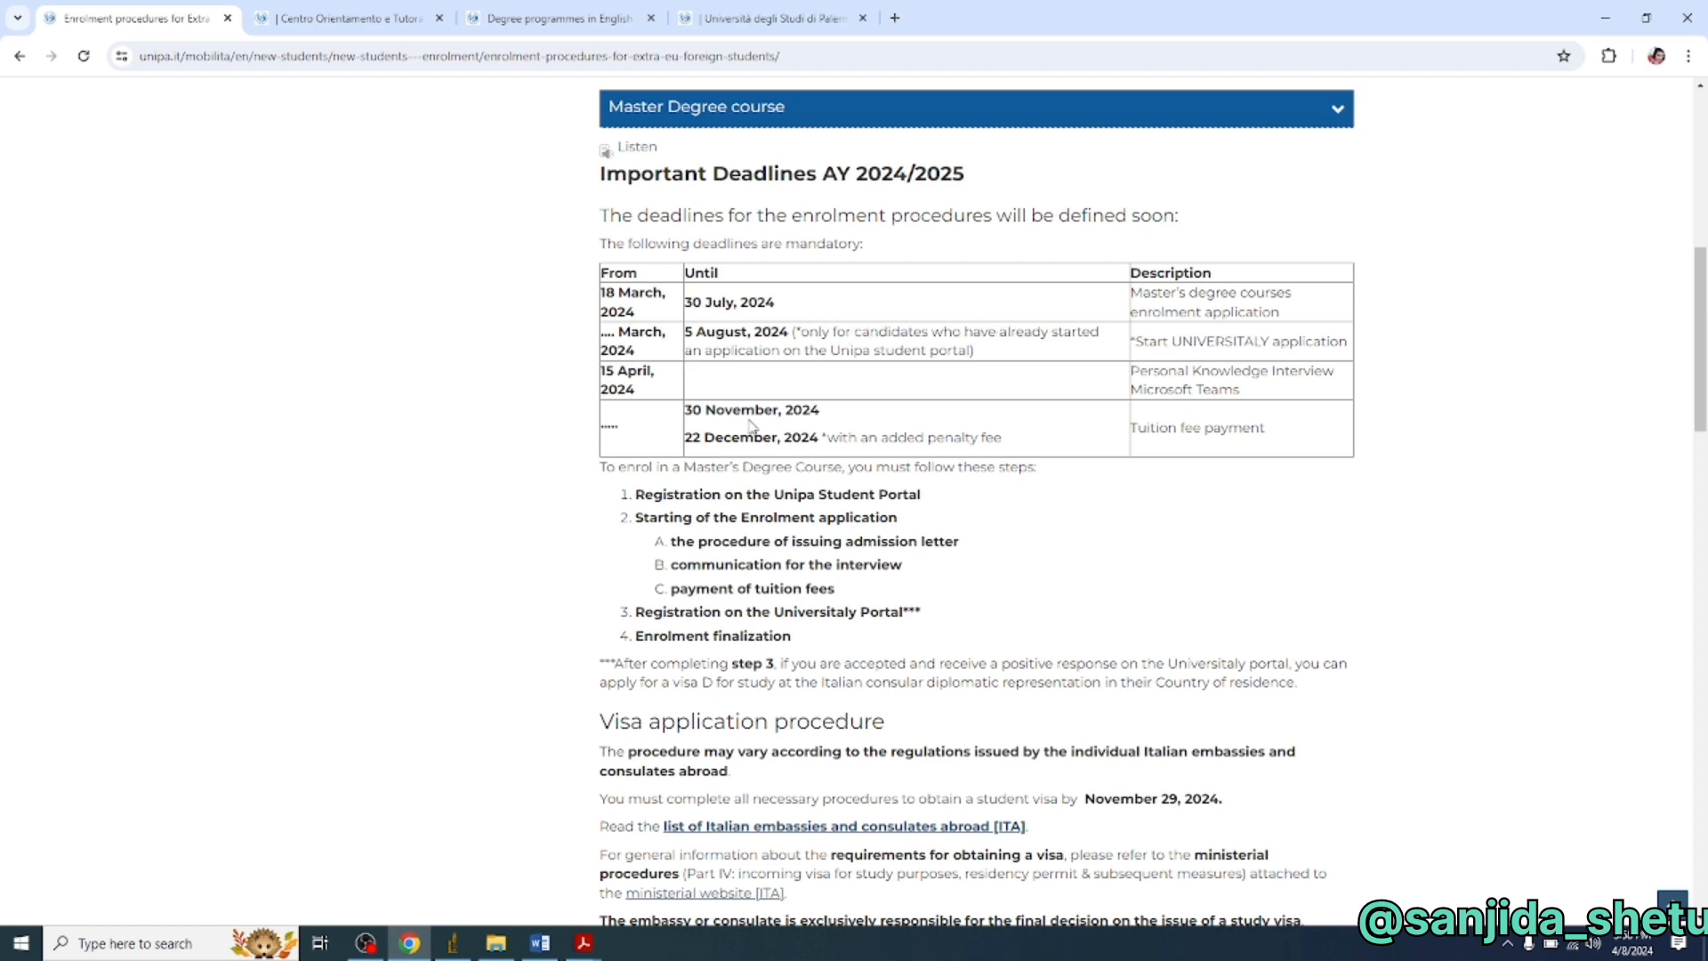
scroll(750, 427, down, 1)
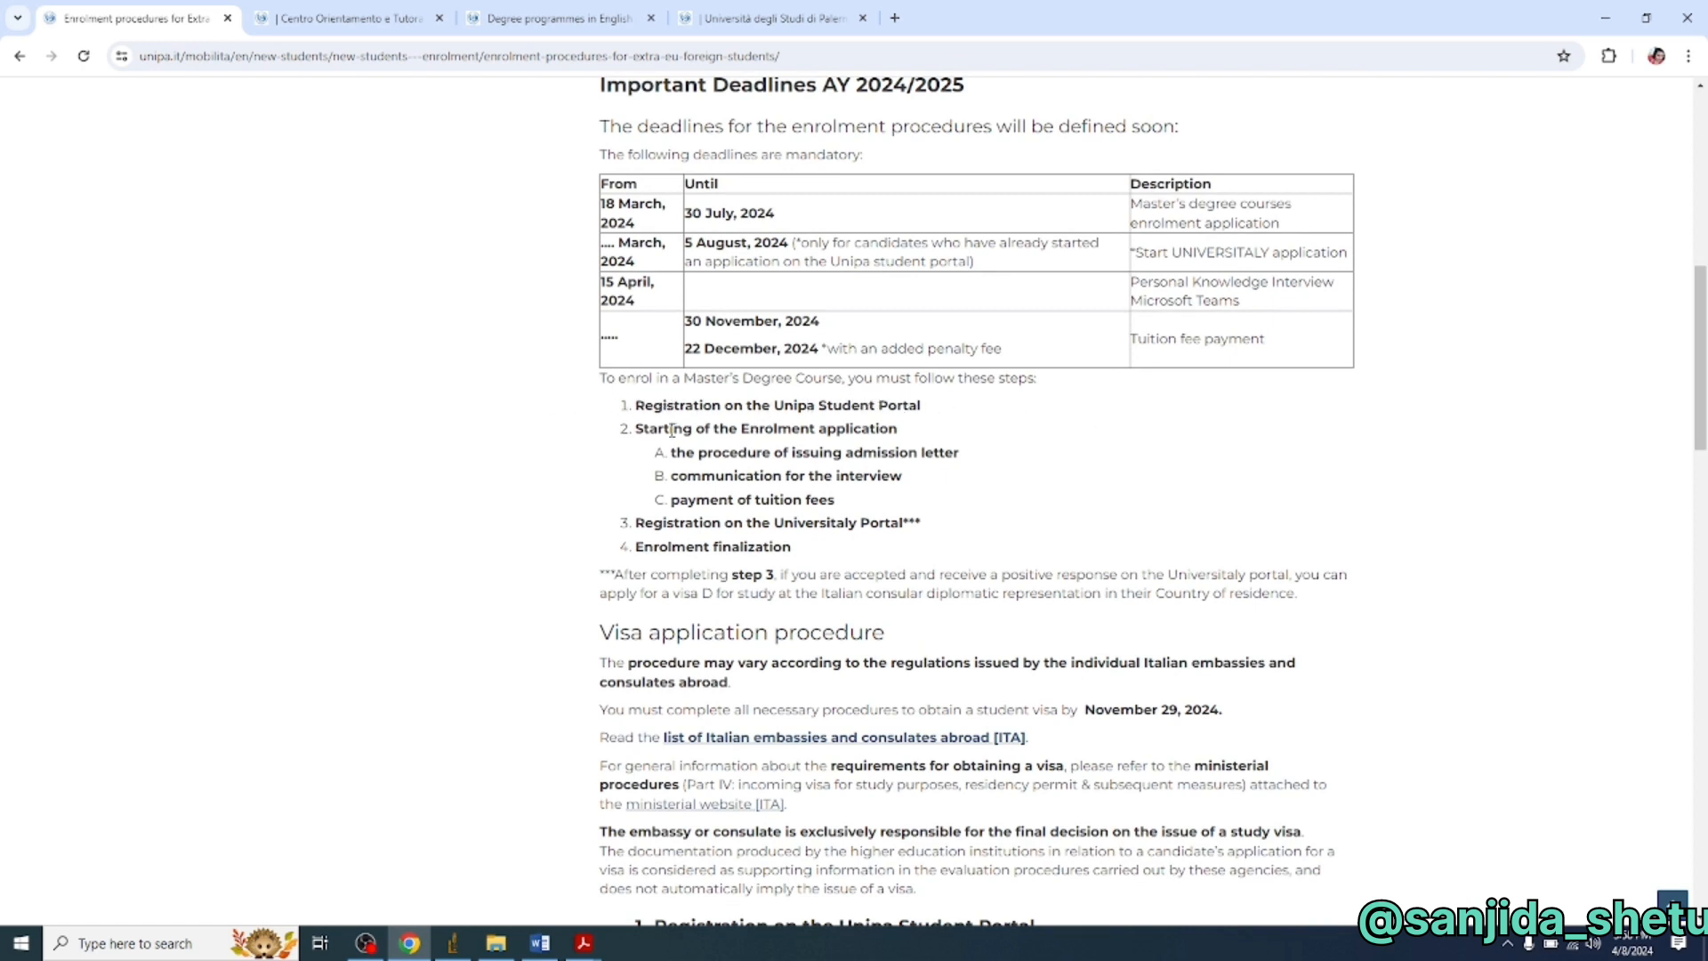
scroll(671, 431, down, 3)
scroll(809, 681, down, 2)
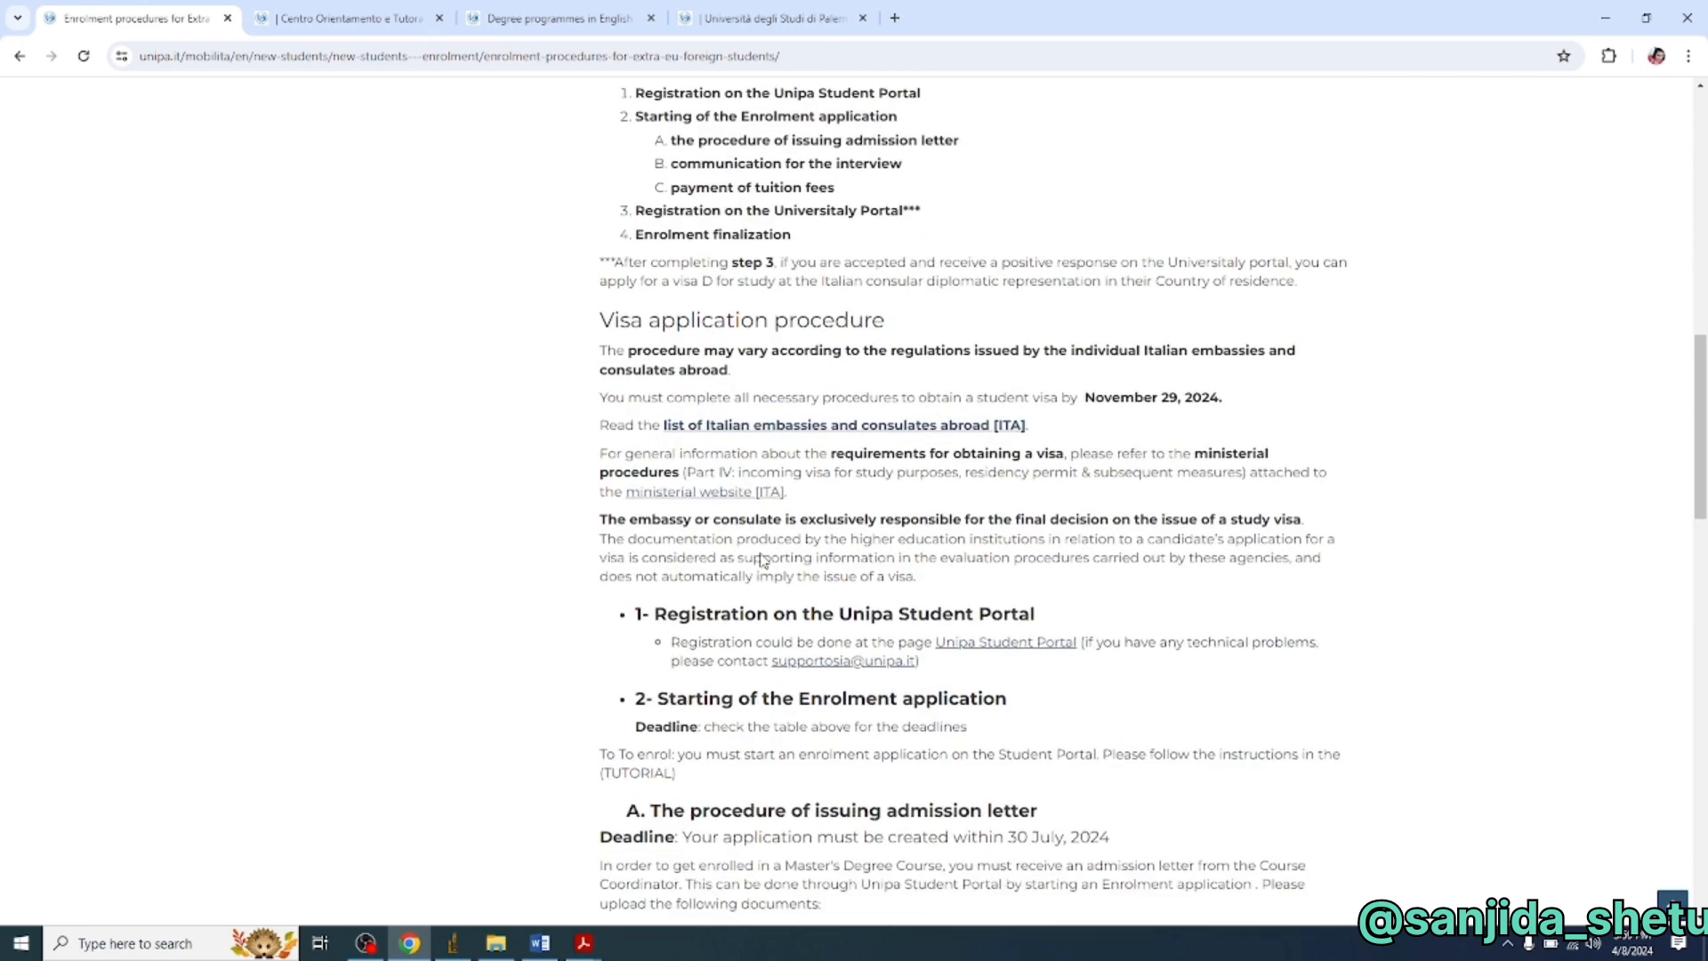
scroll(827, 880, down, 2)
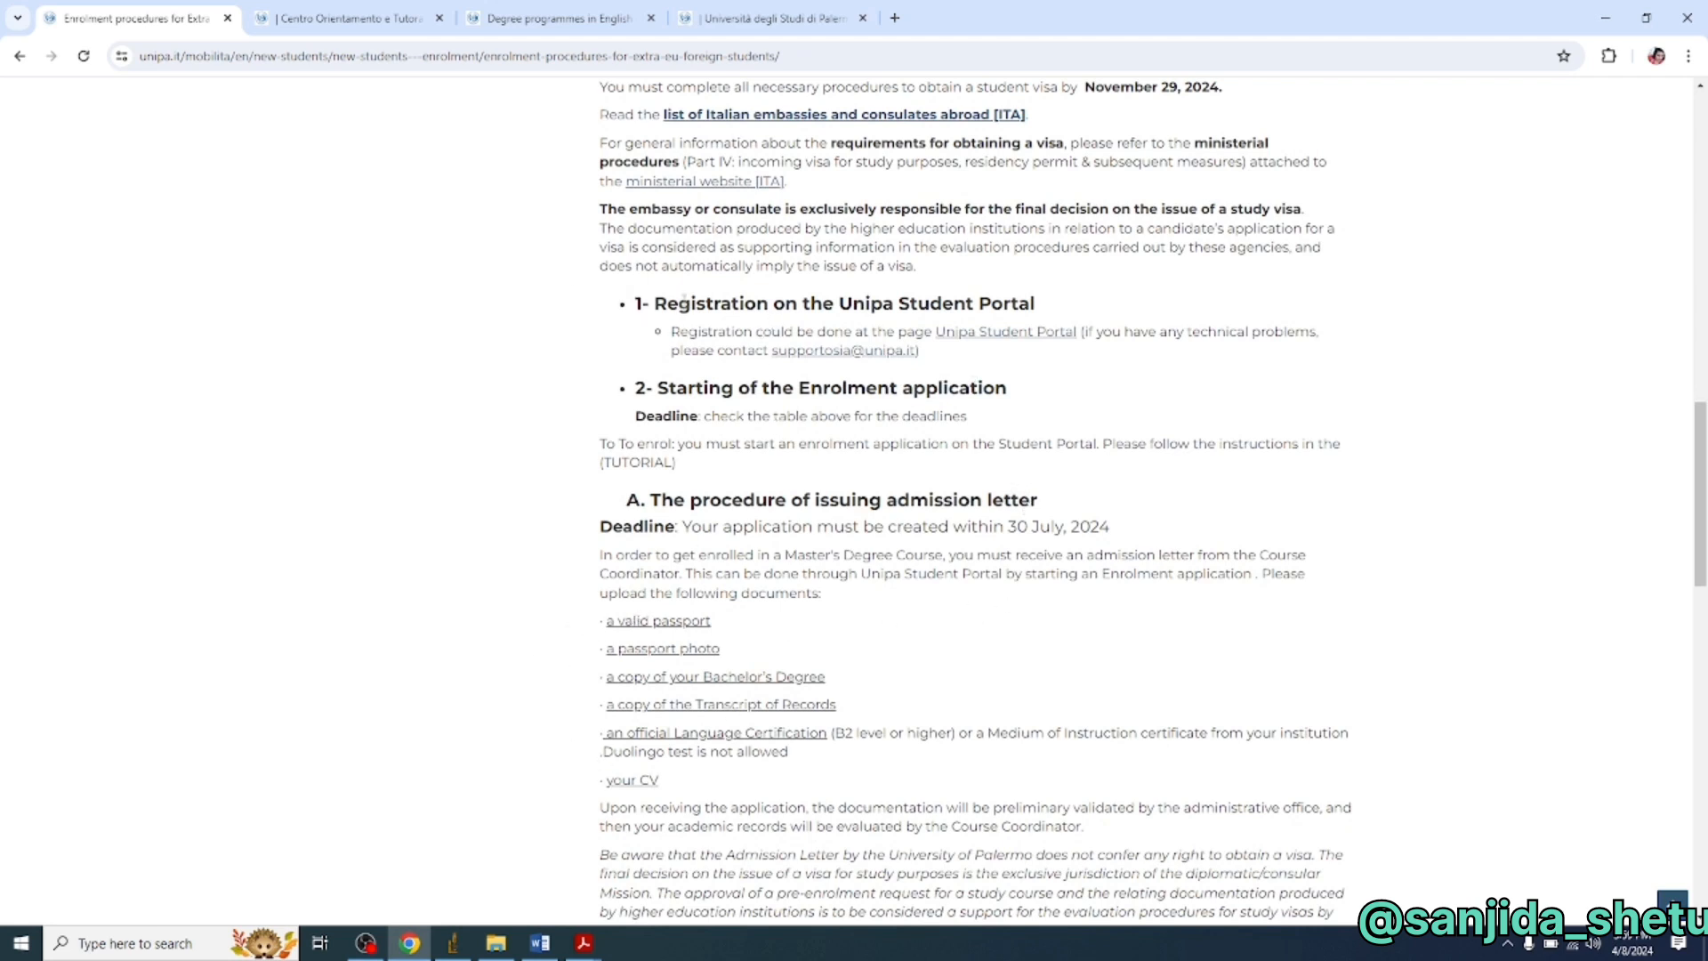
scroll(685, 303, down, 1)
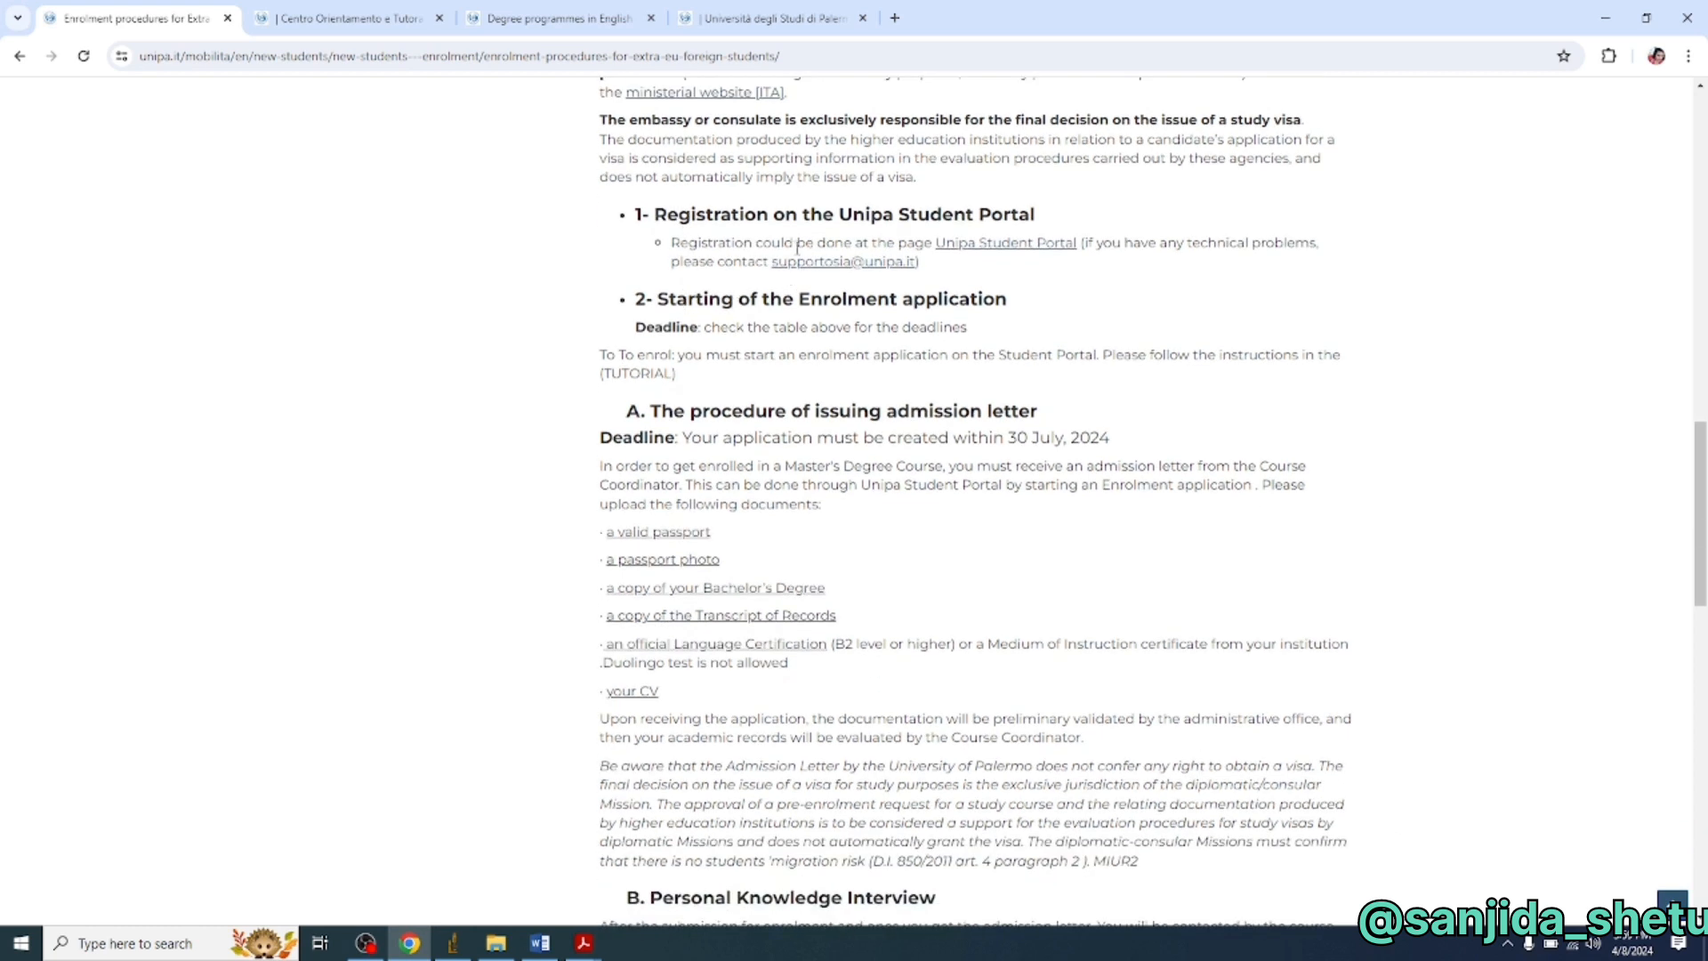
- Open the Unipa Student Portal link in a new tab and switch to the Student Registration page
right_click(958, 254)
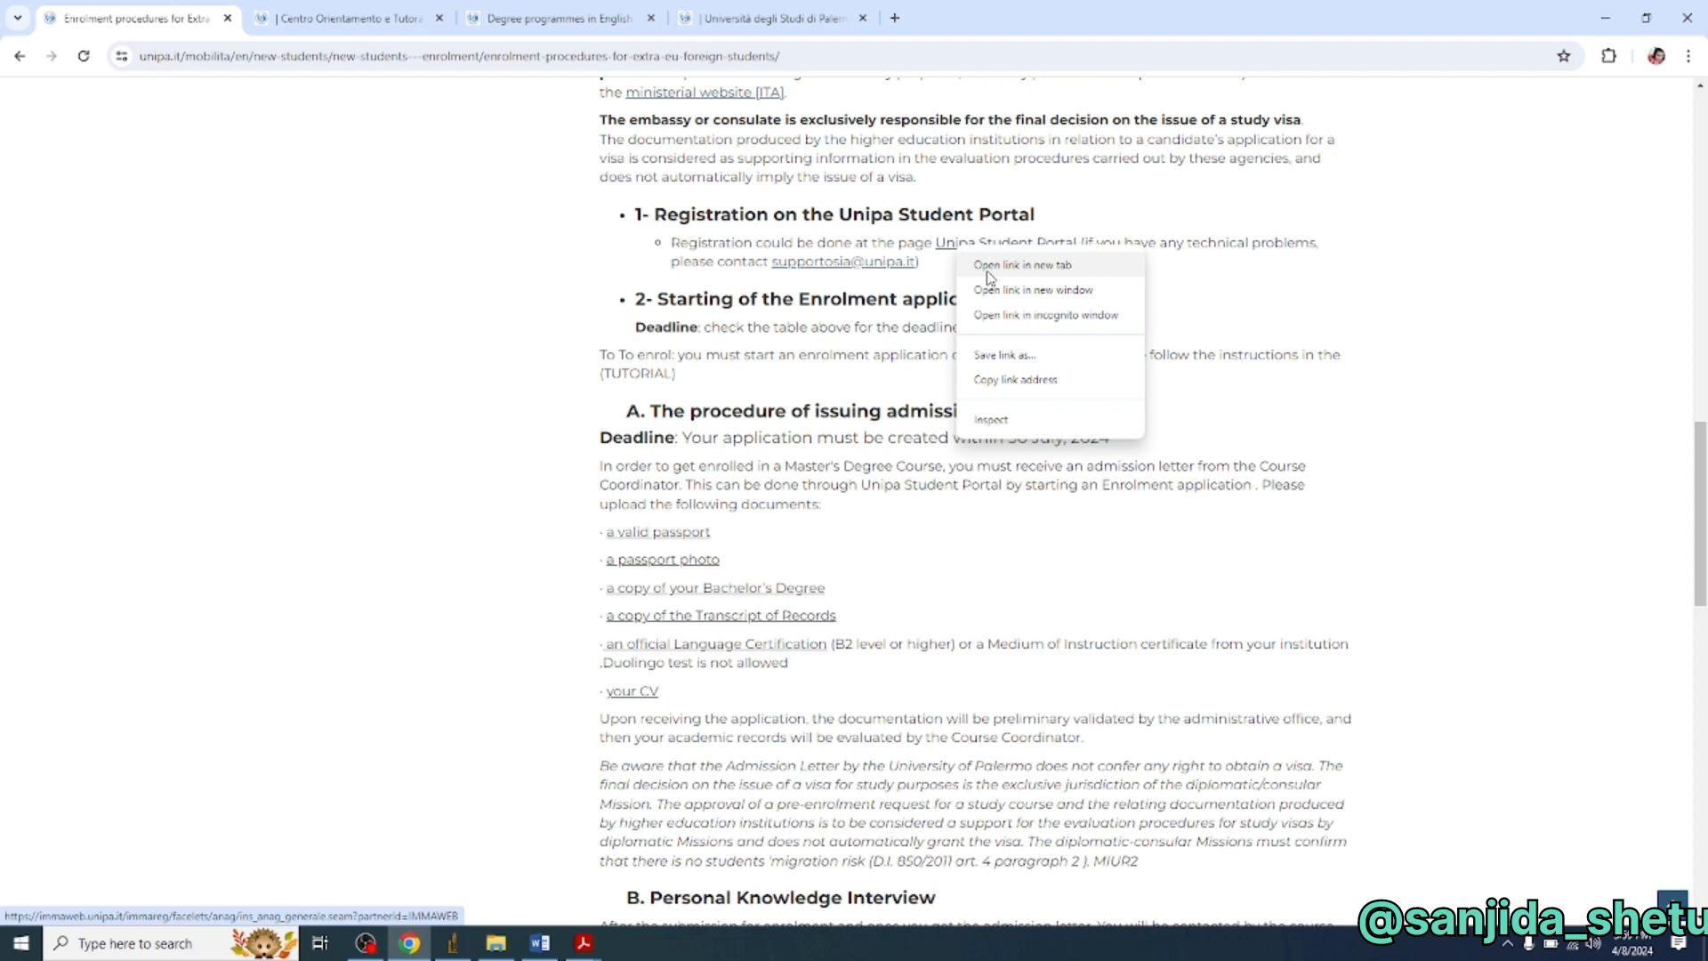
click(987, 271)
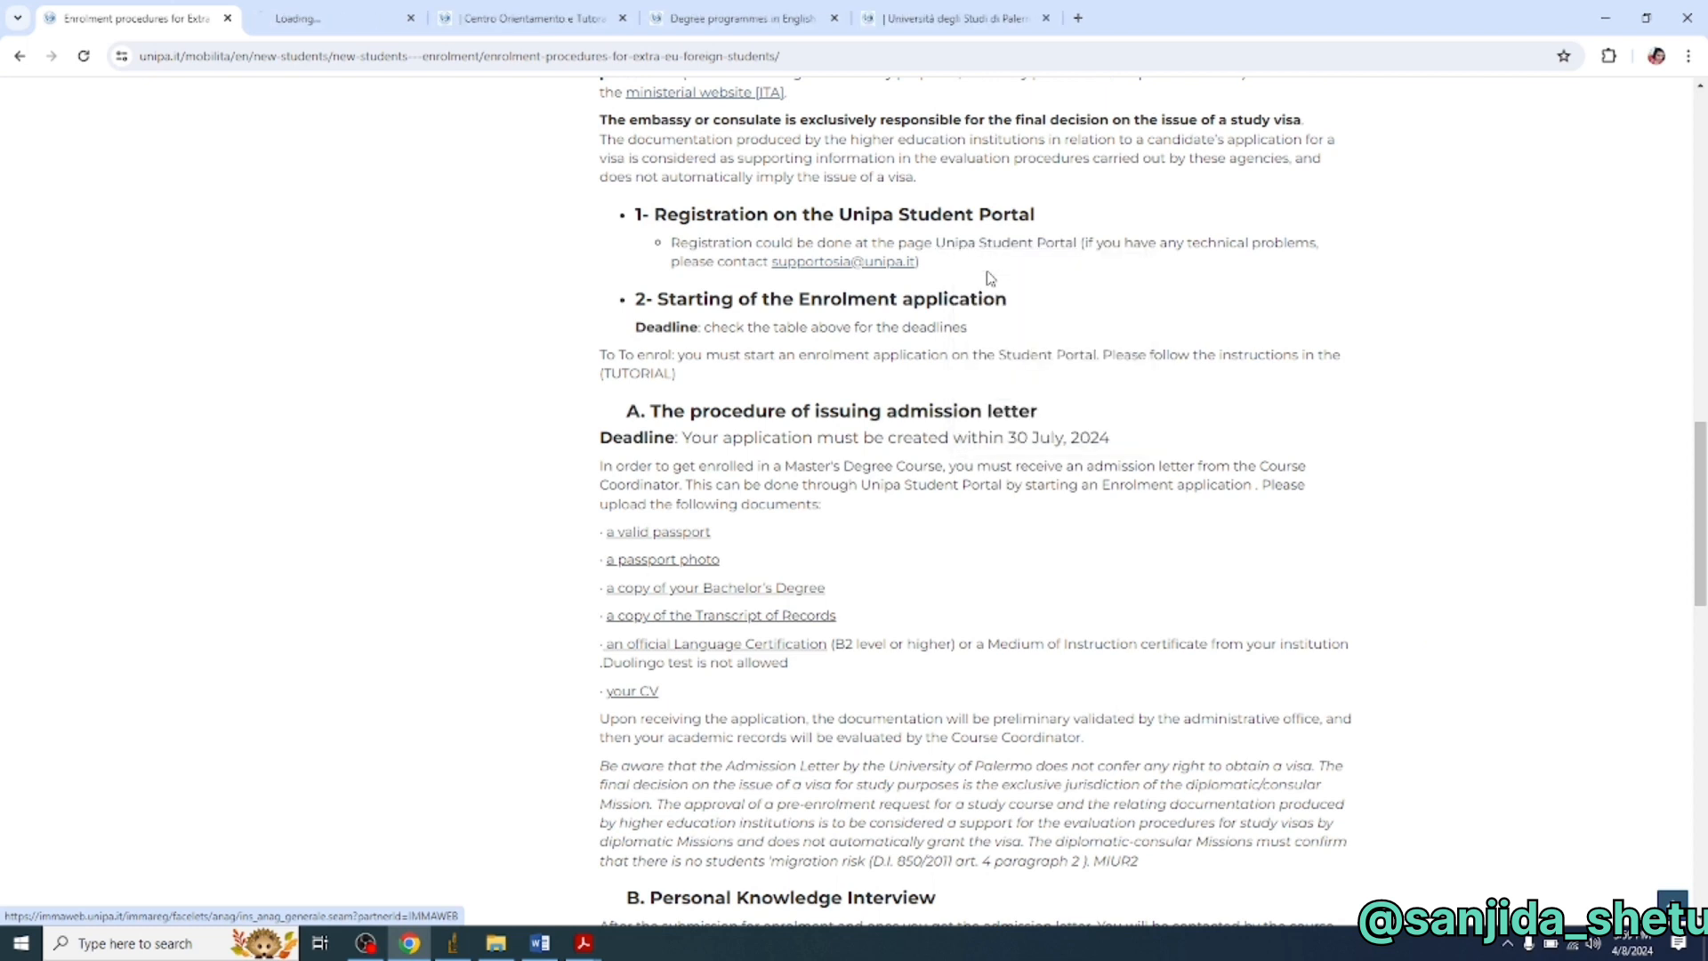
click(313, 13)
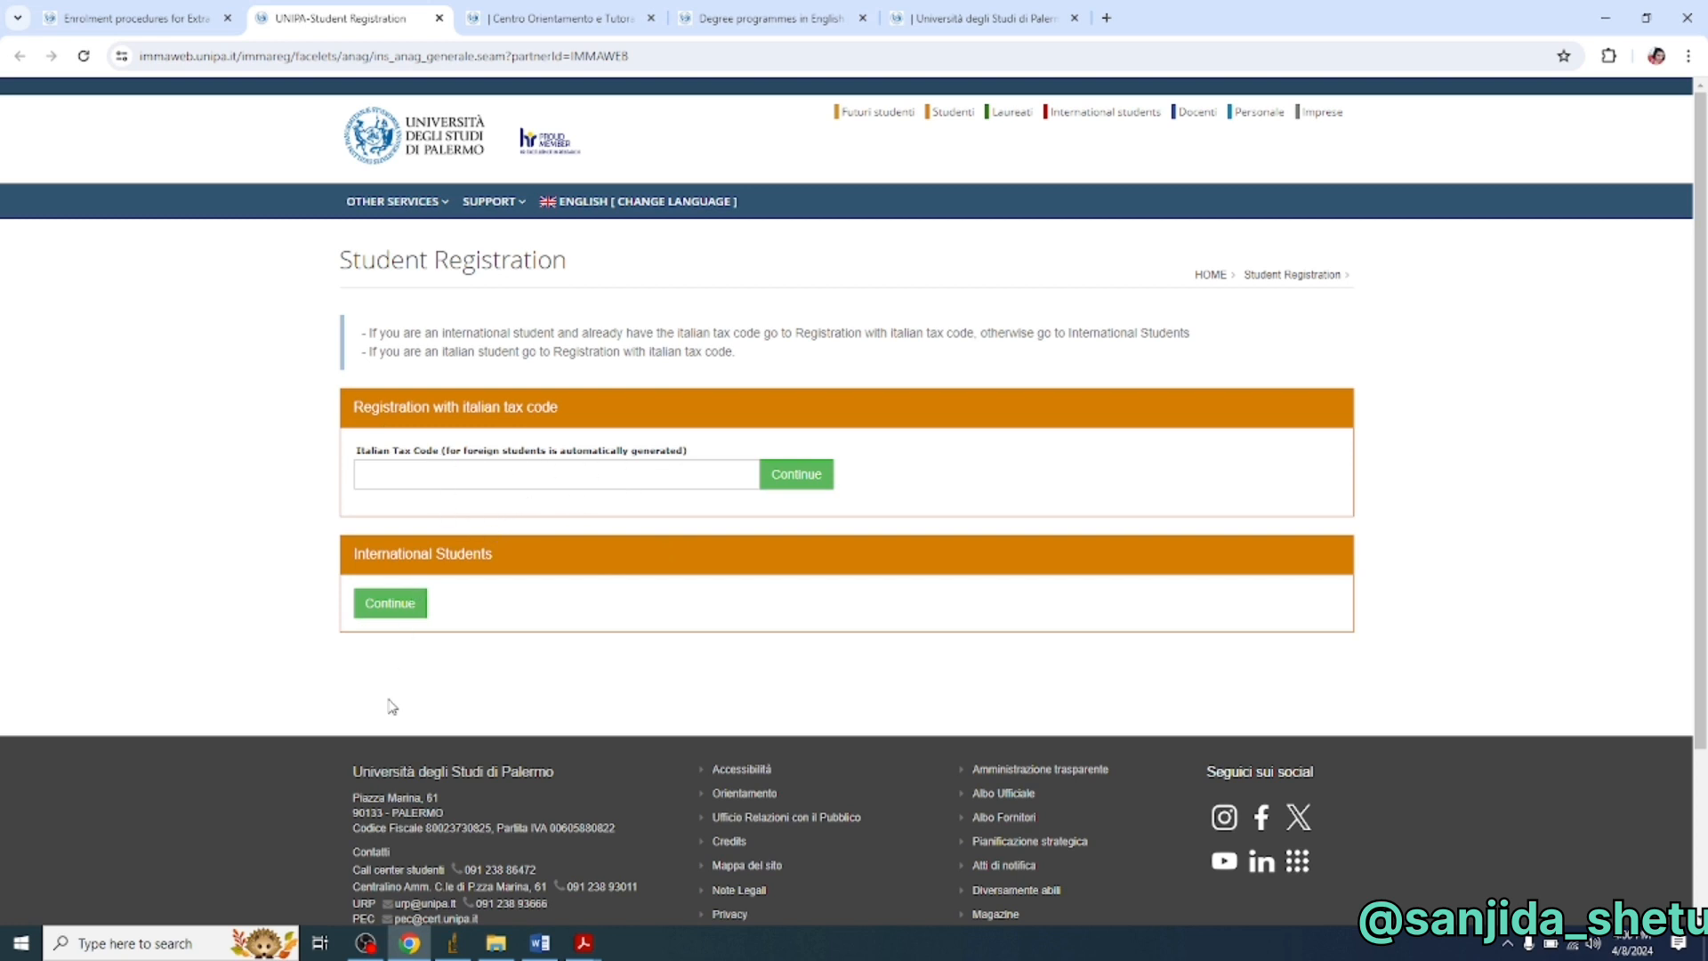
- Start international-student registration and enter the student's surname, first name and birth date
click(391, 604)
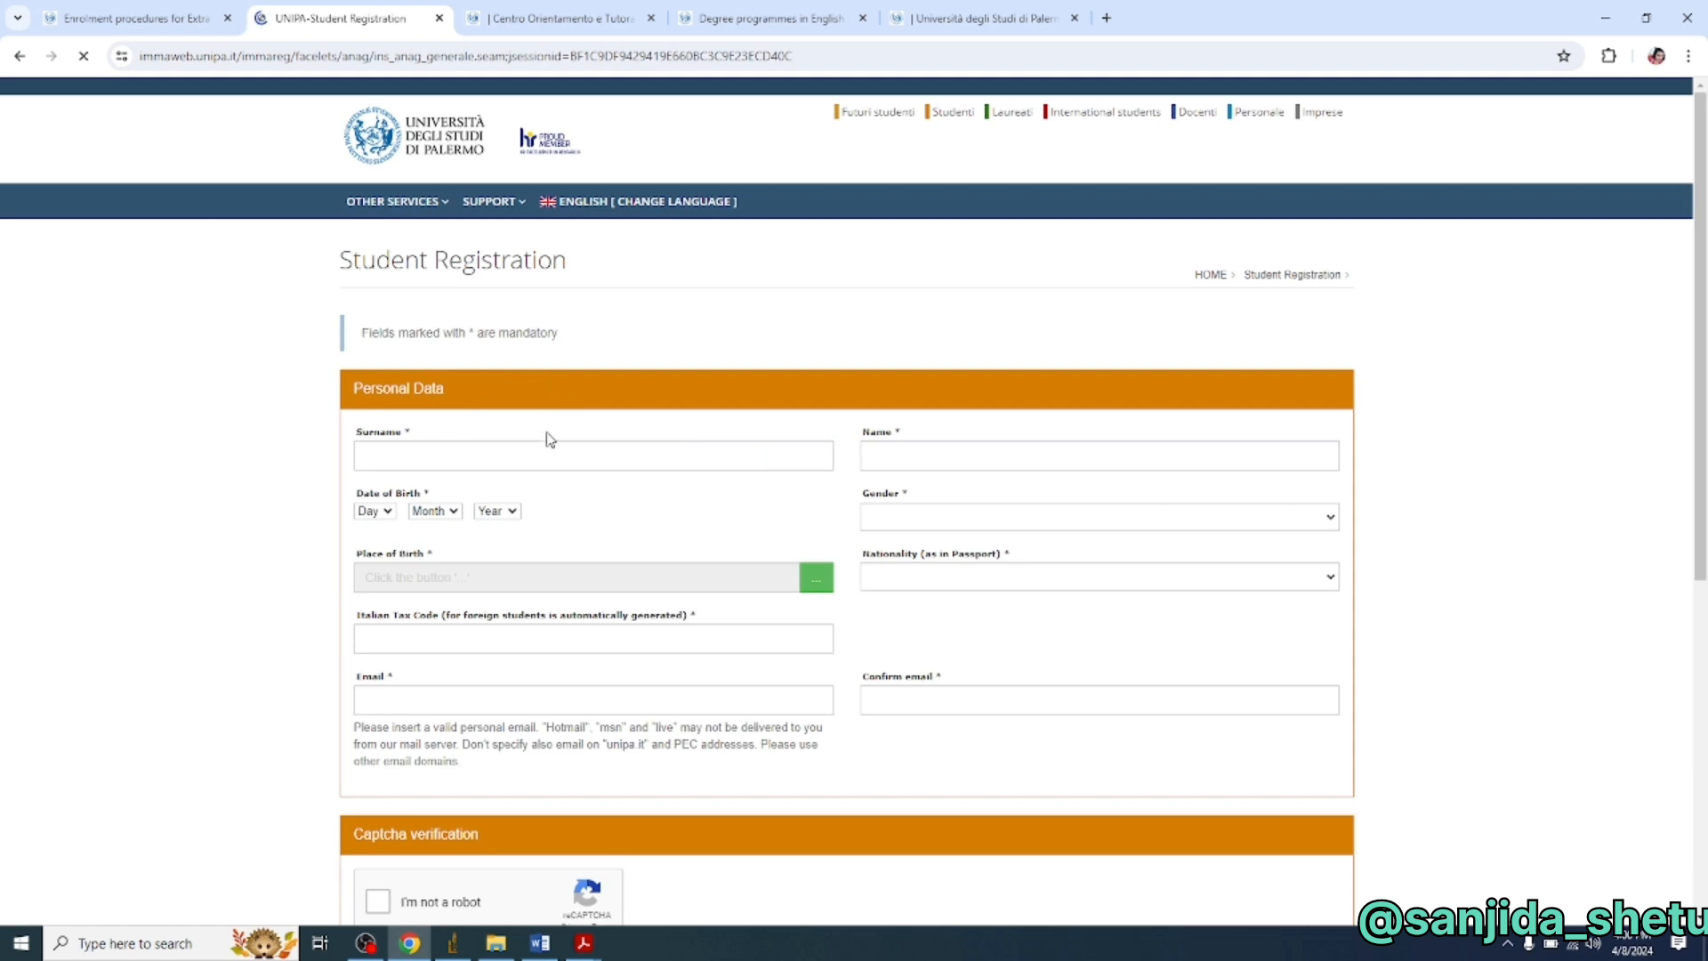
click(551, 466)
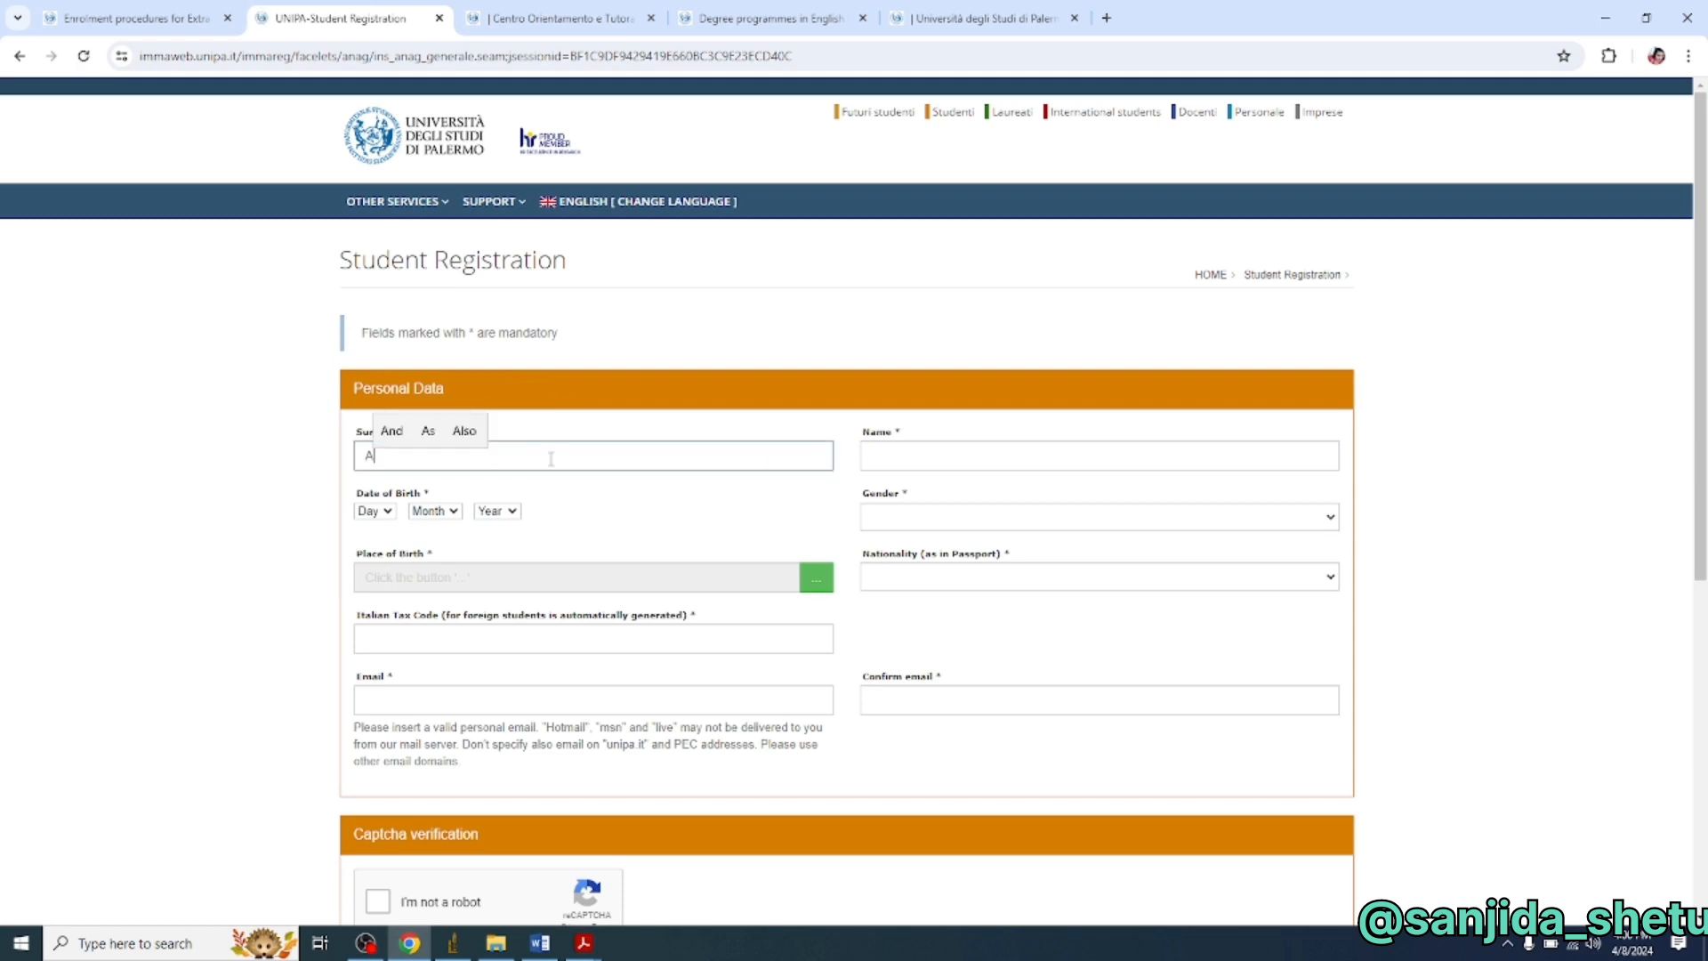
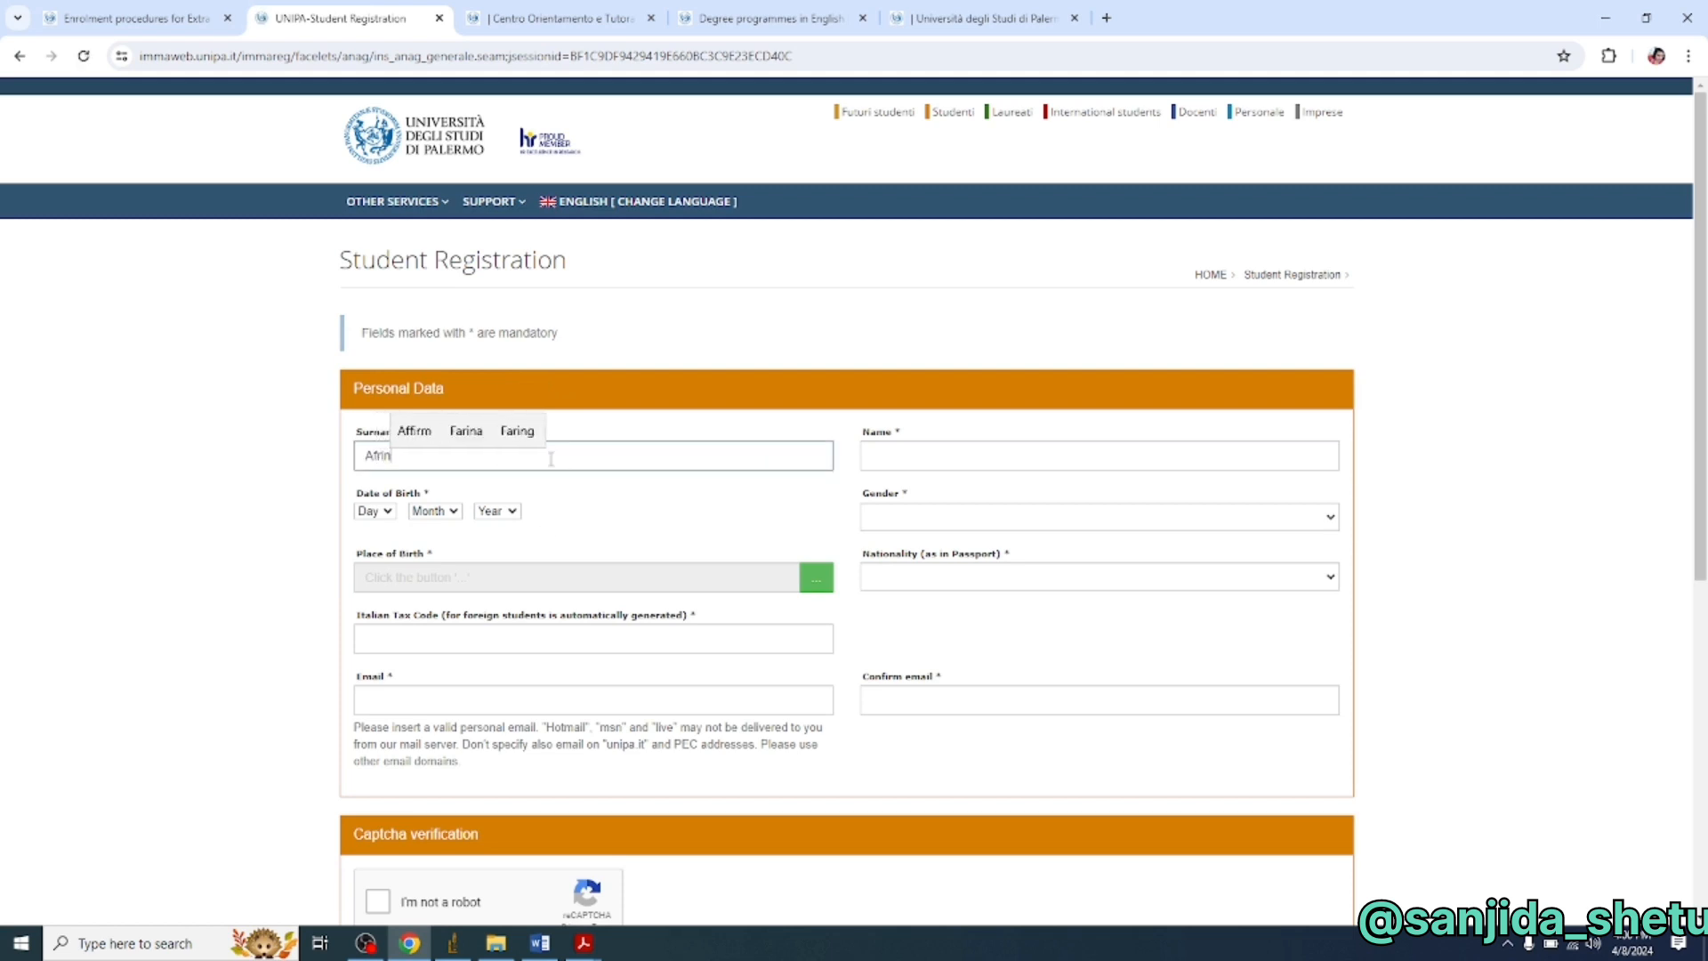
click(893, 449)
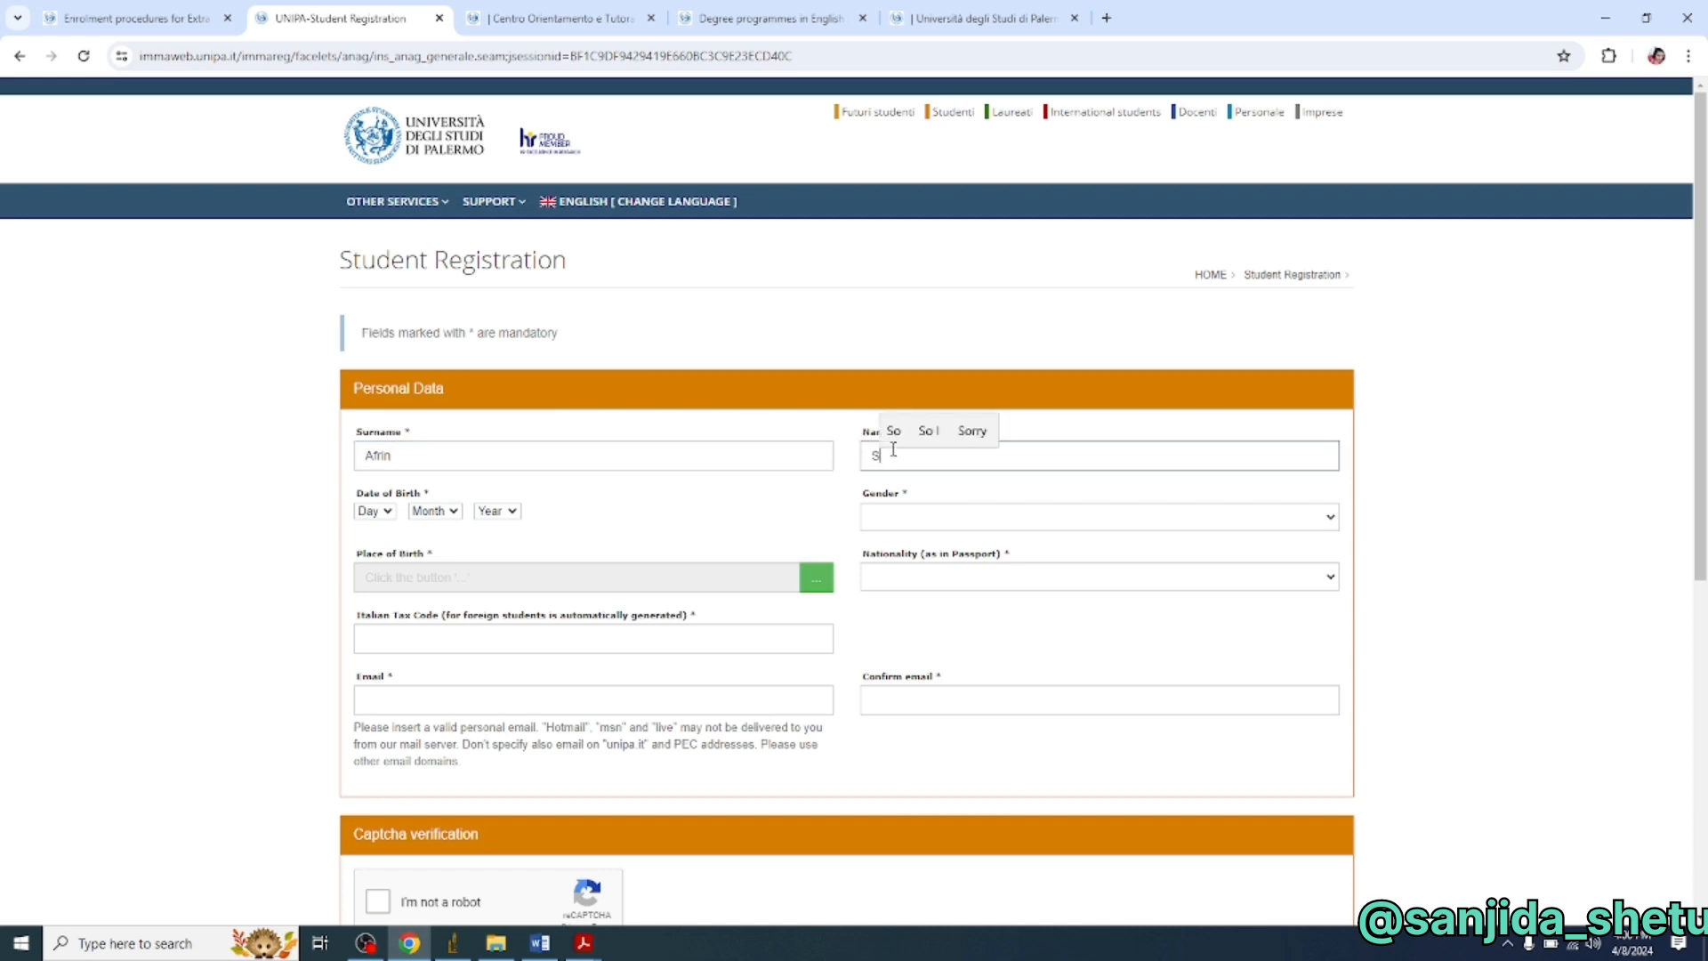
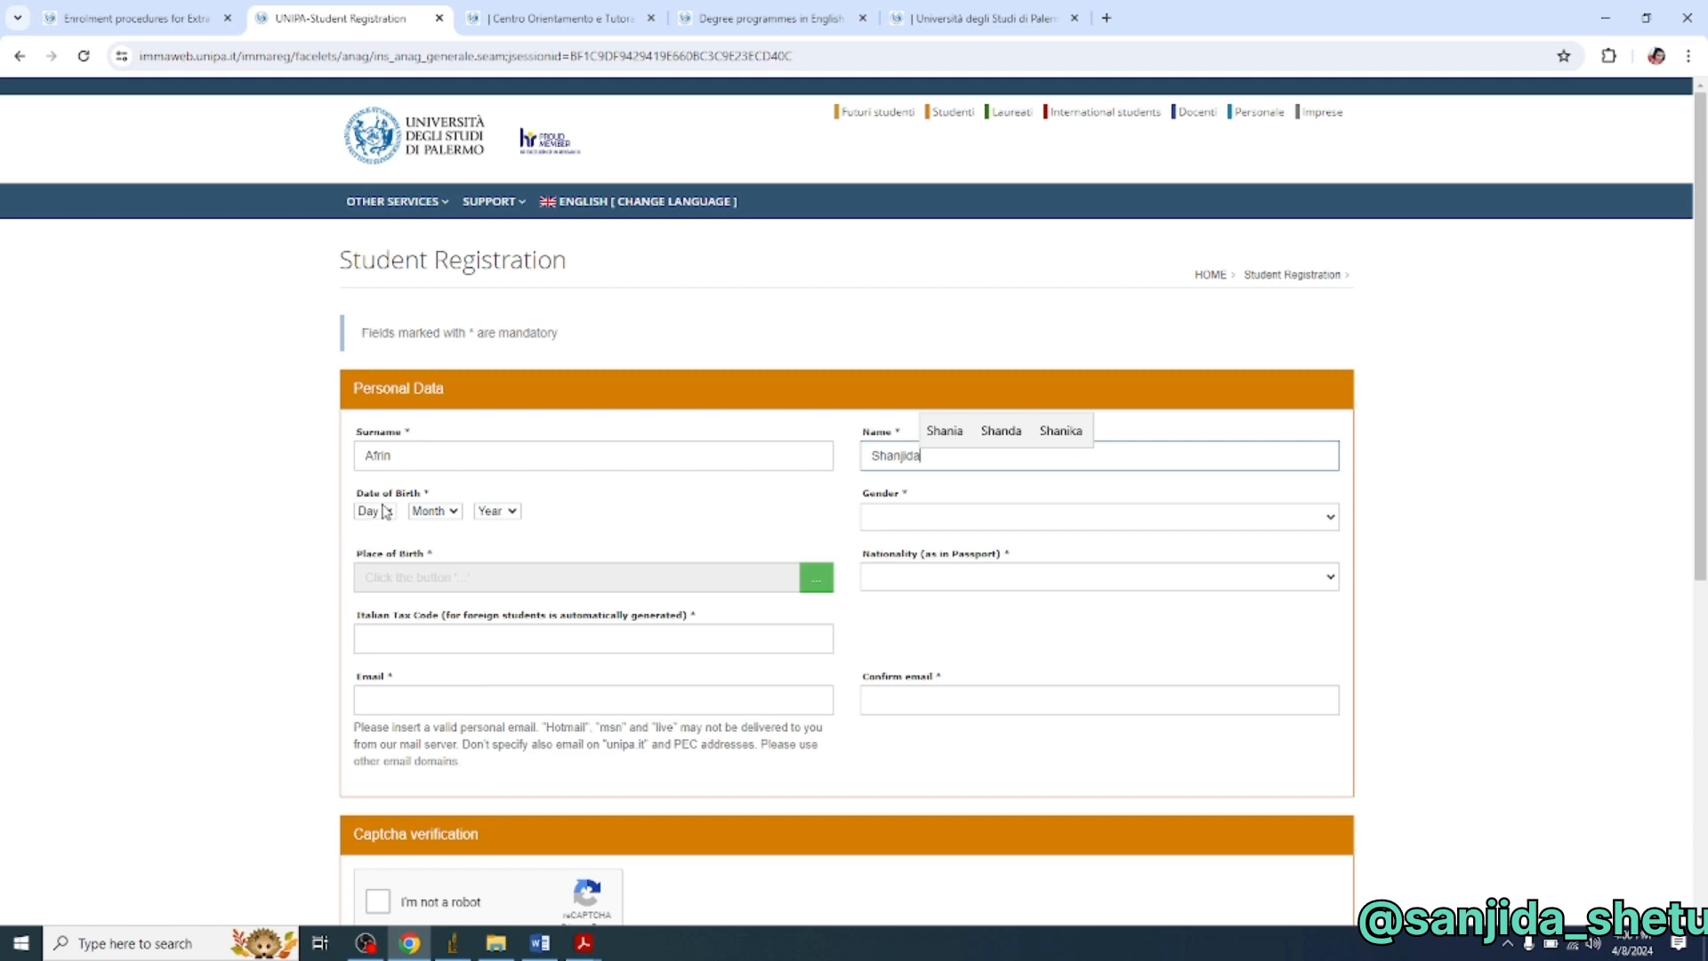
click(384, 511)
- Select the student's country and city of birth
click(817, 577)
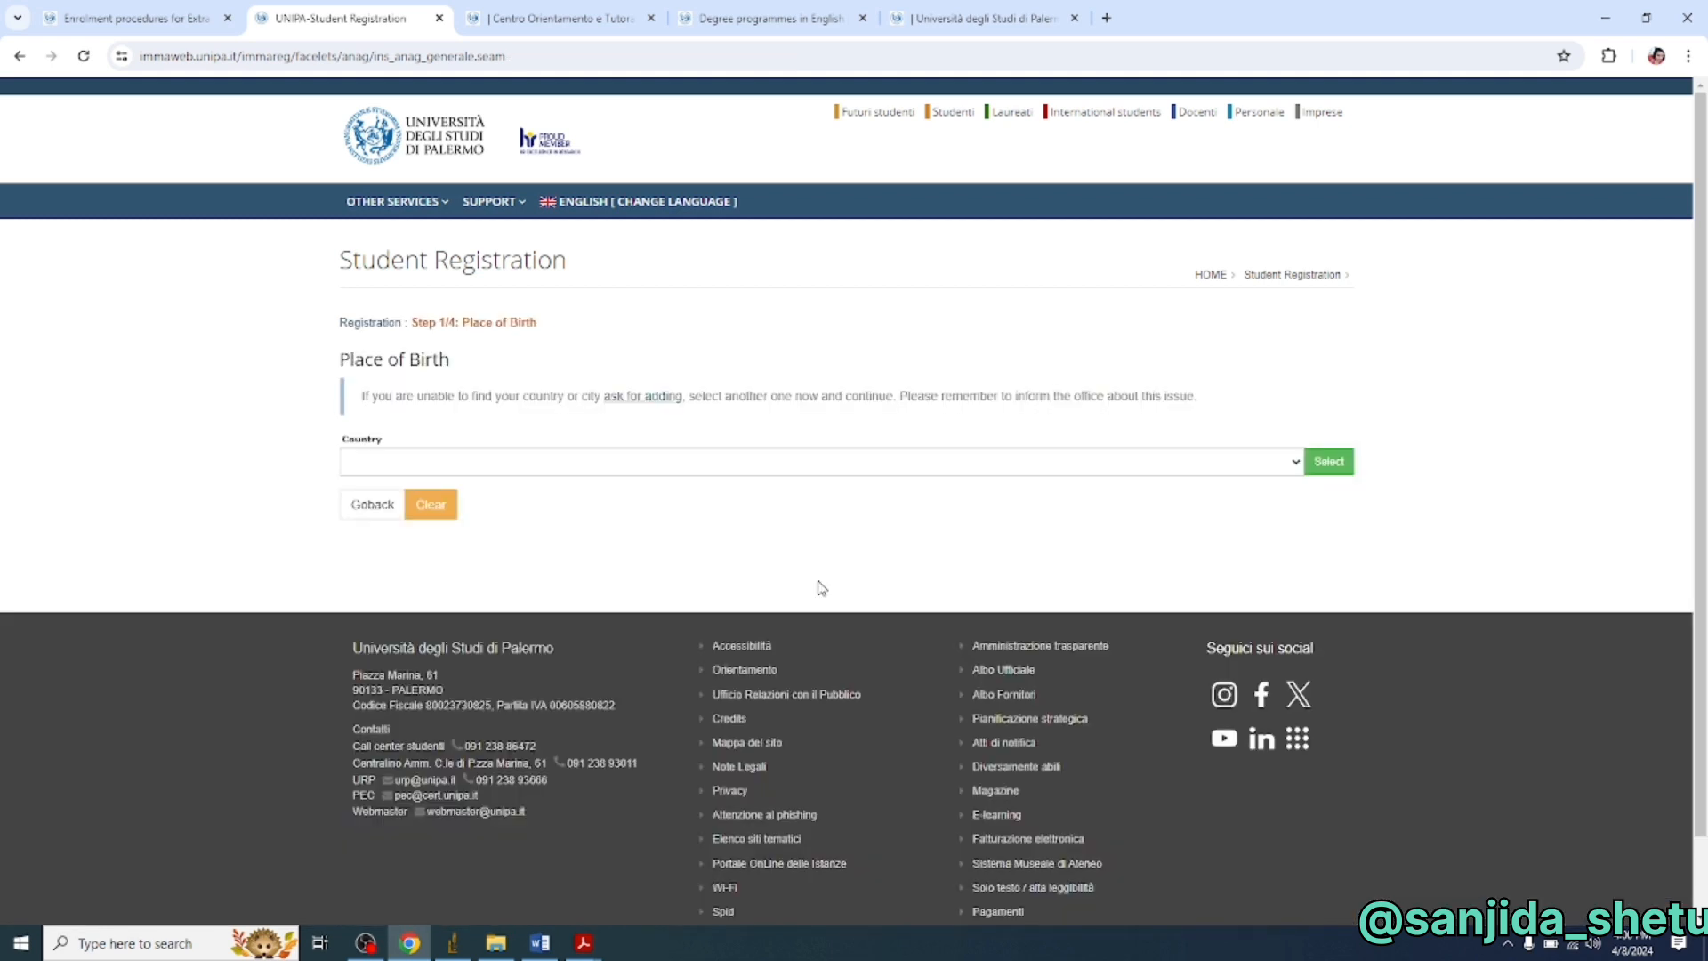
click(1297, 463)
click(1138, 738)
click(1335, 463)
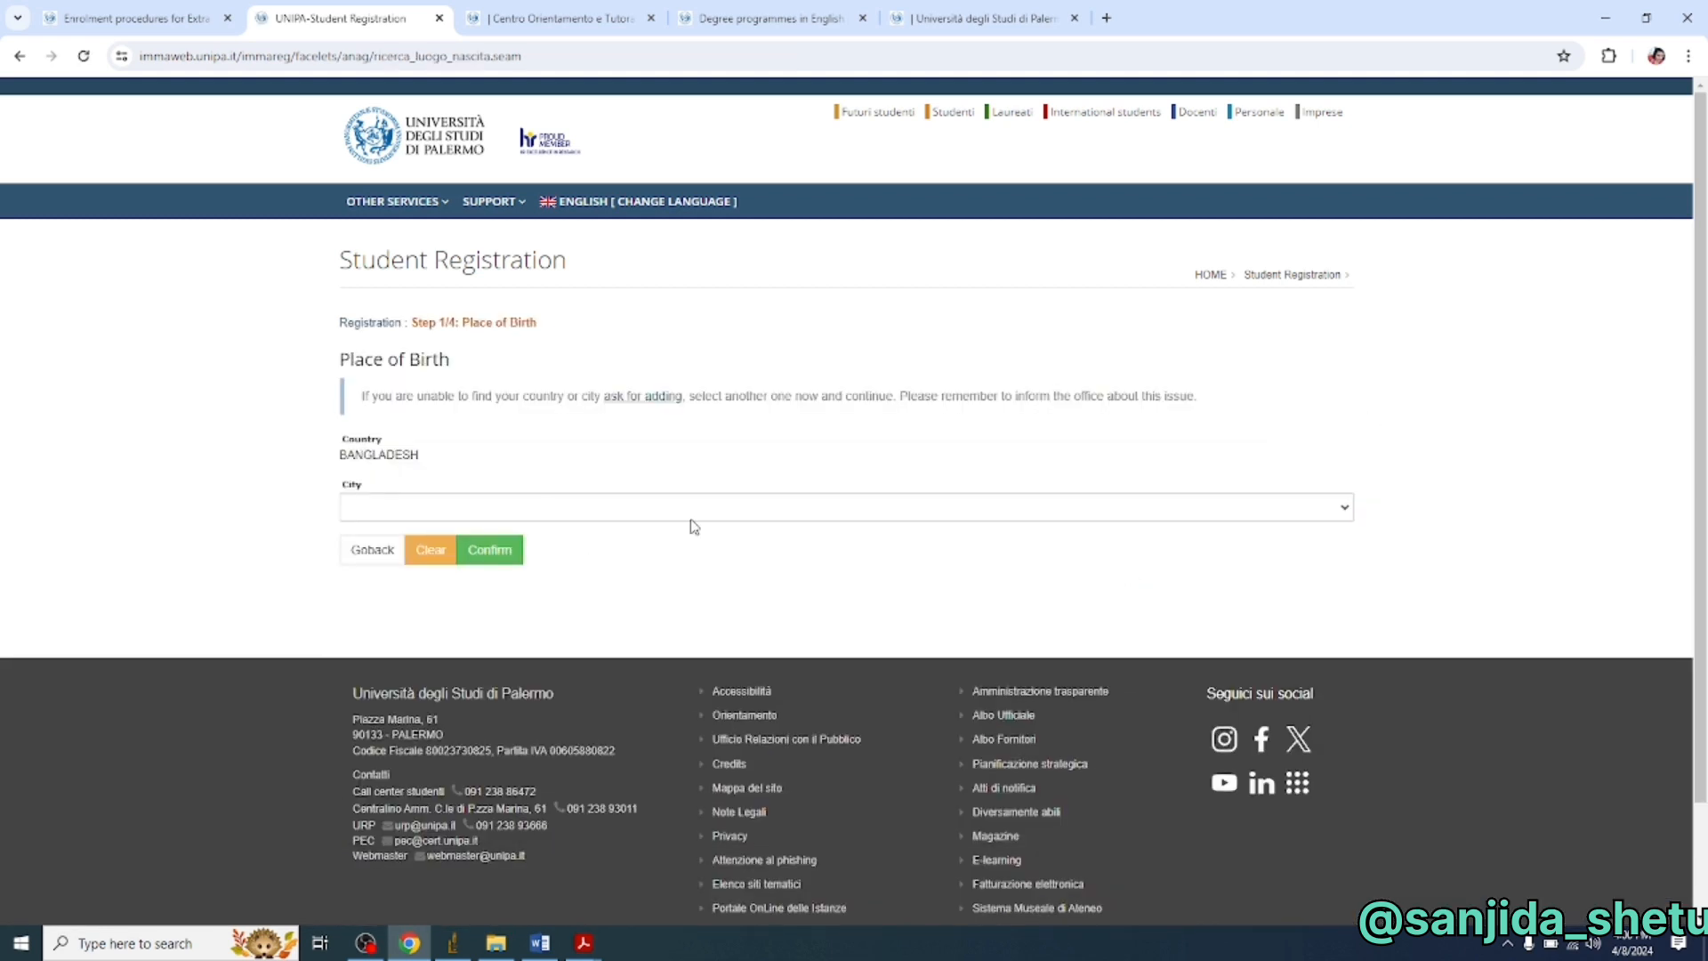
click(691, 509)
scroll(693, 601, down, 3)
click(681, 671)
click(505, 557)
- Enter and confirm the student's e-mail address, then continue to the address step
scroll(583, 492, down, 1)
click(702, 465)
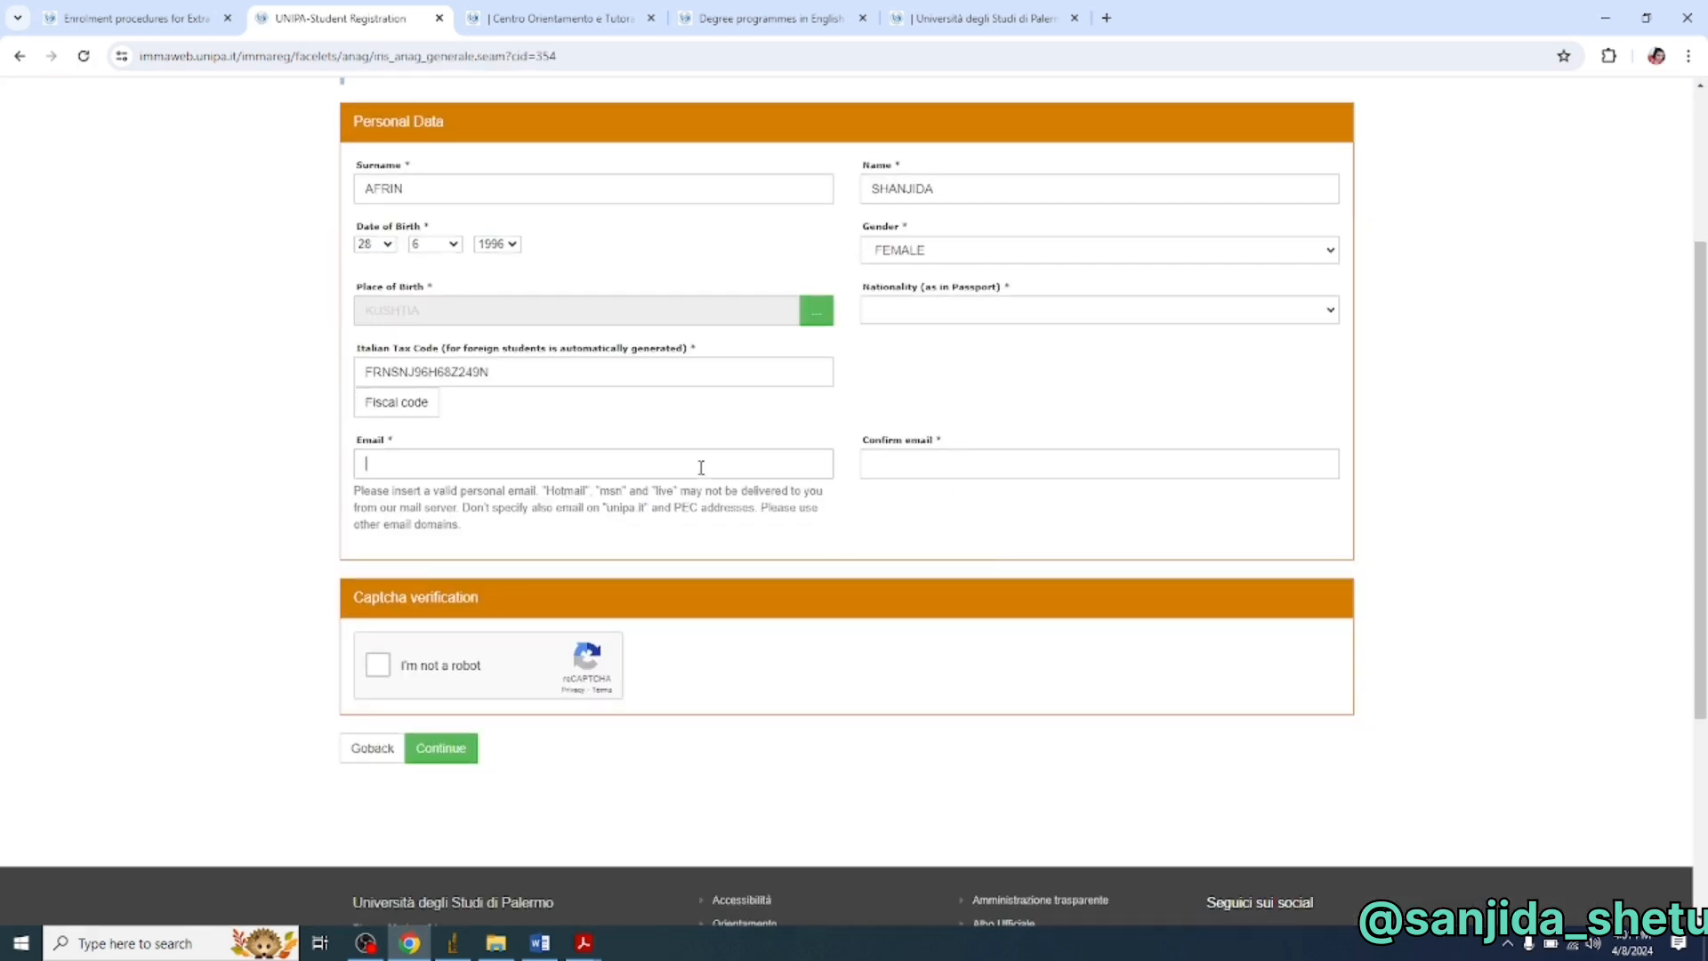
click(920, 463)
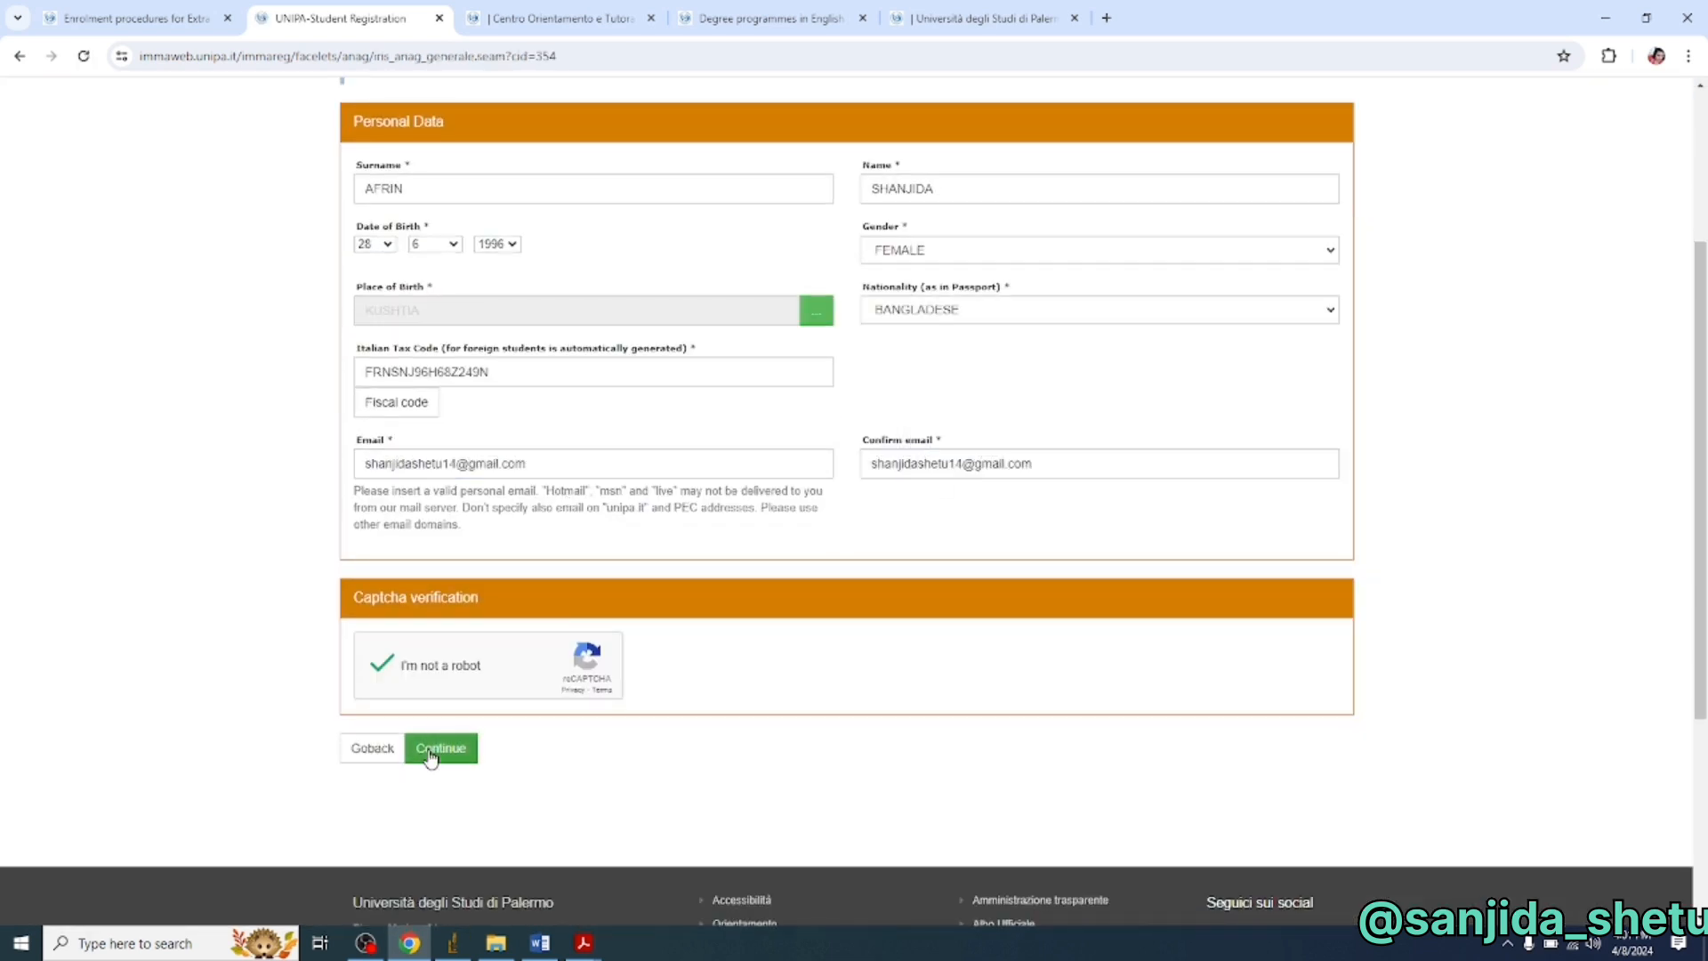
click(440, 748)
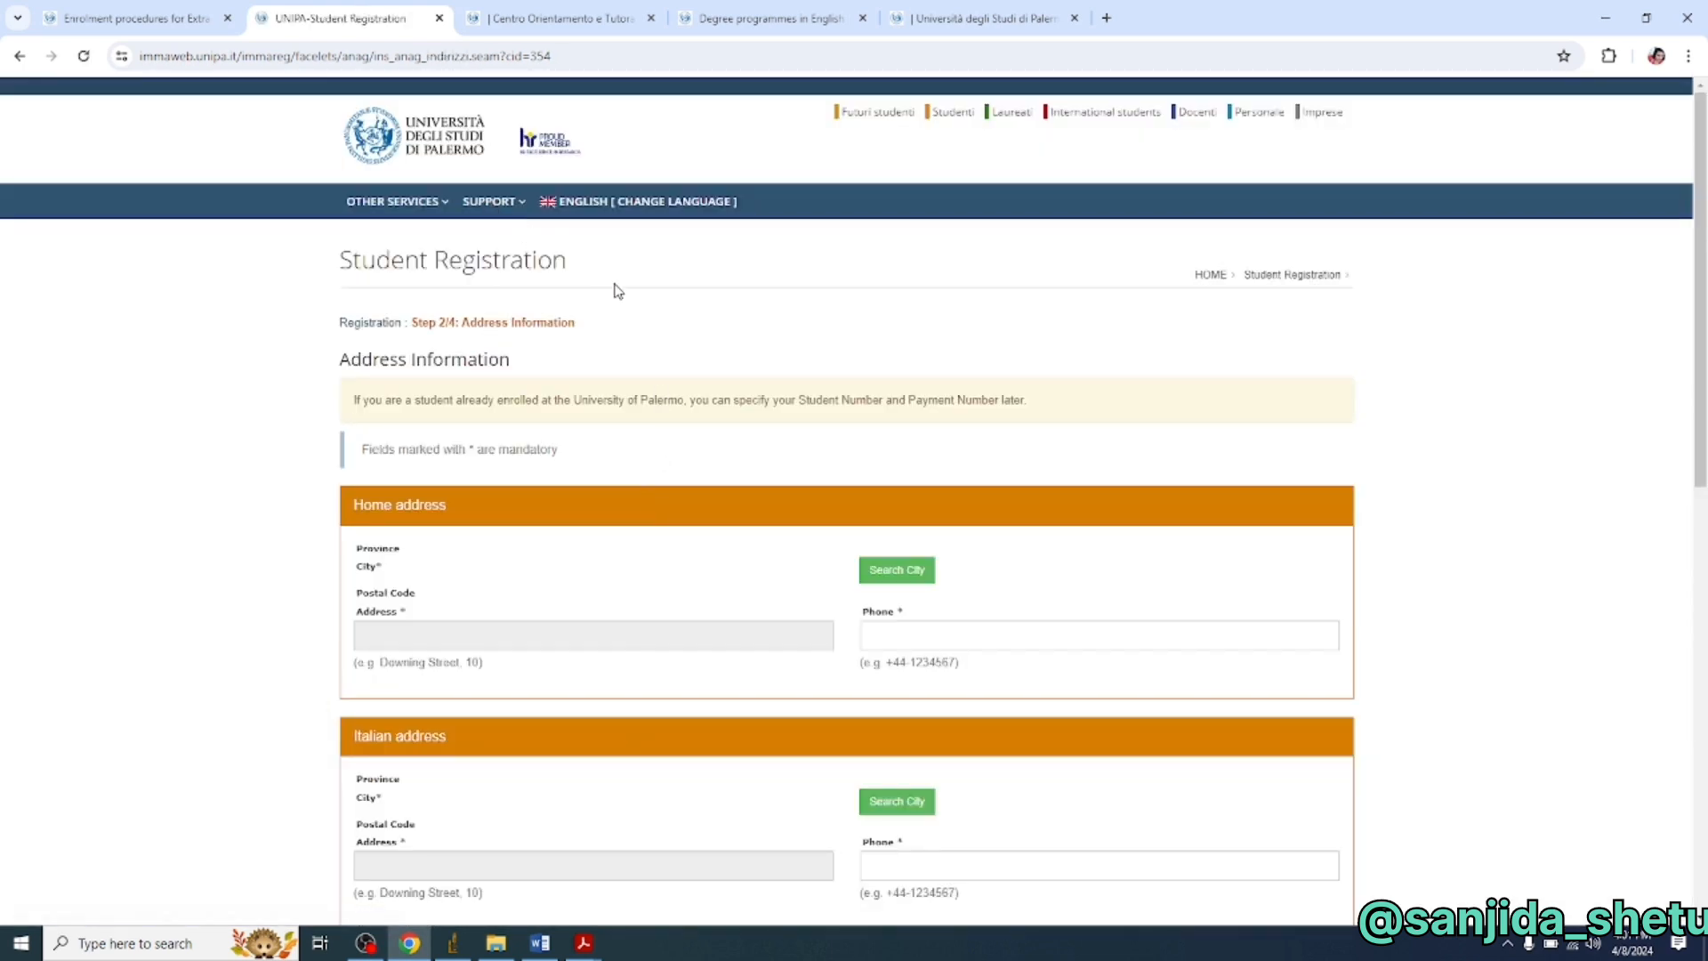
- Set the home country to Bangladesh and select the home city
scroll(658, 338, down, 2)
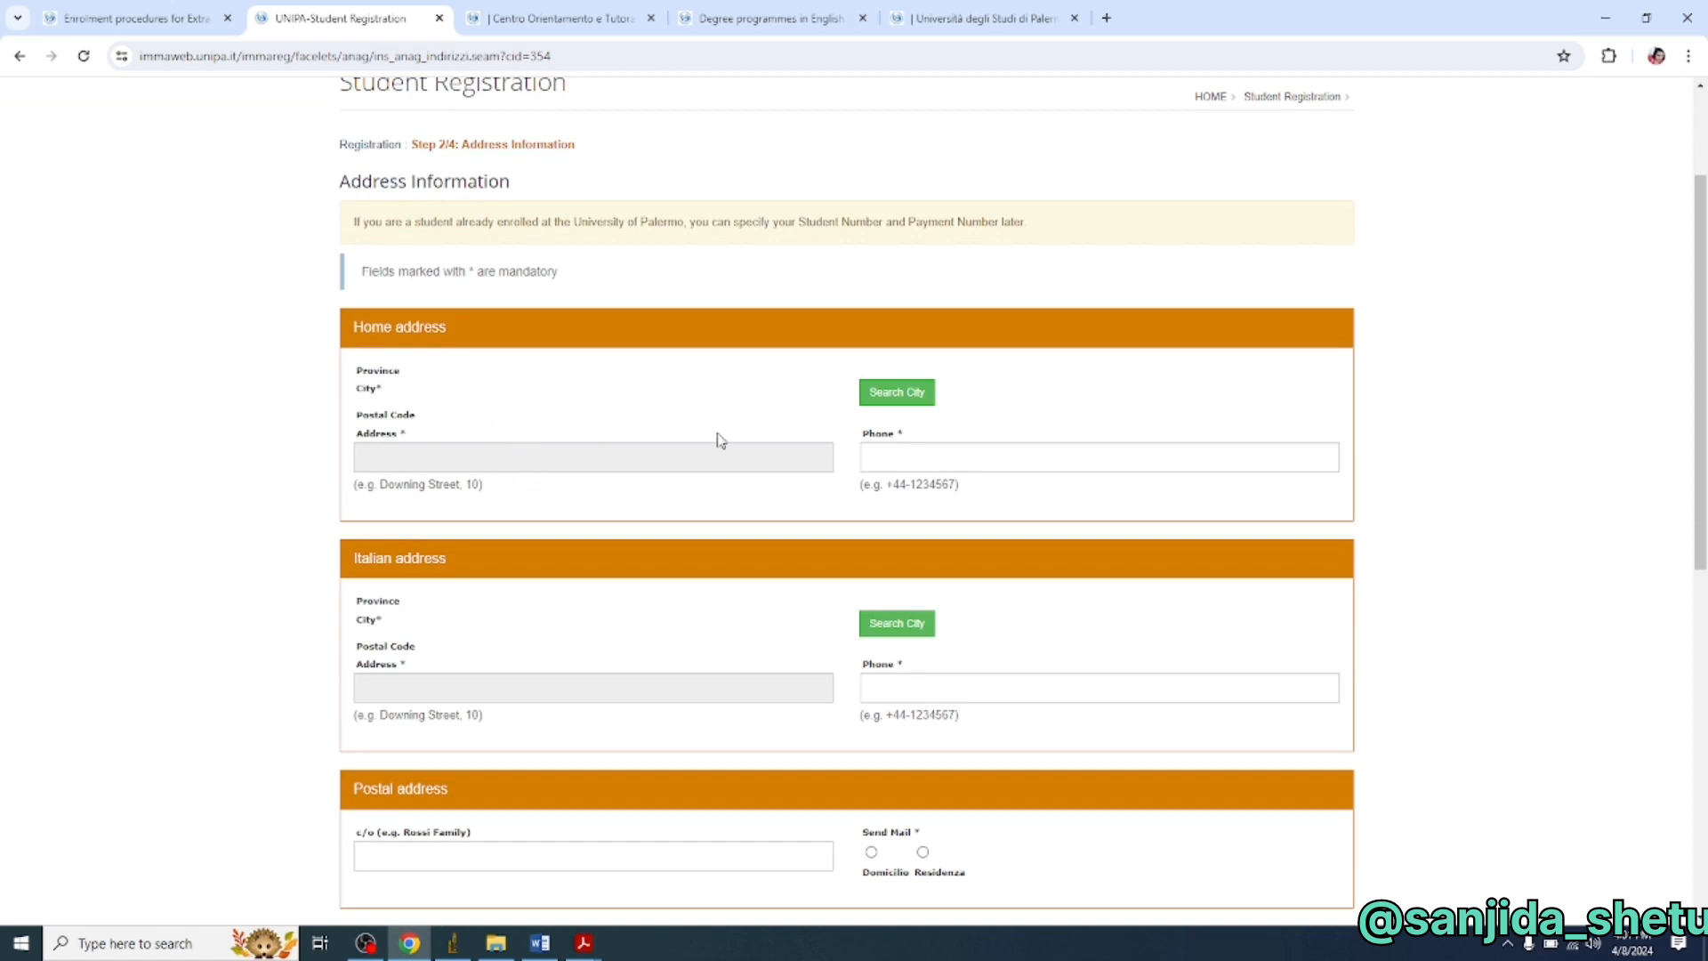
scroll(721, 440, down, 1)
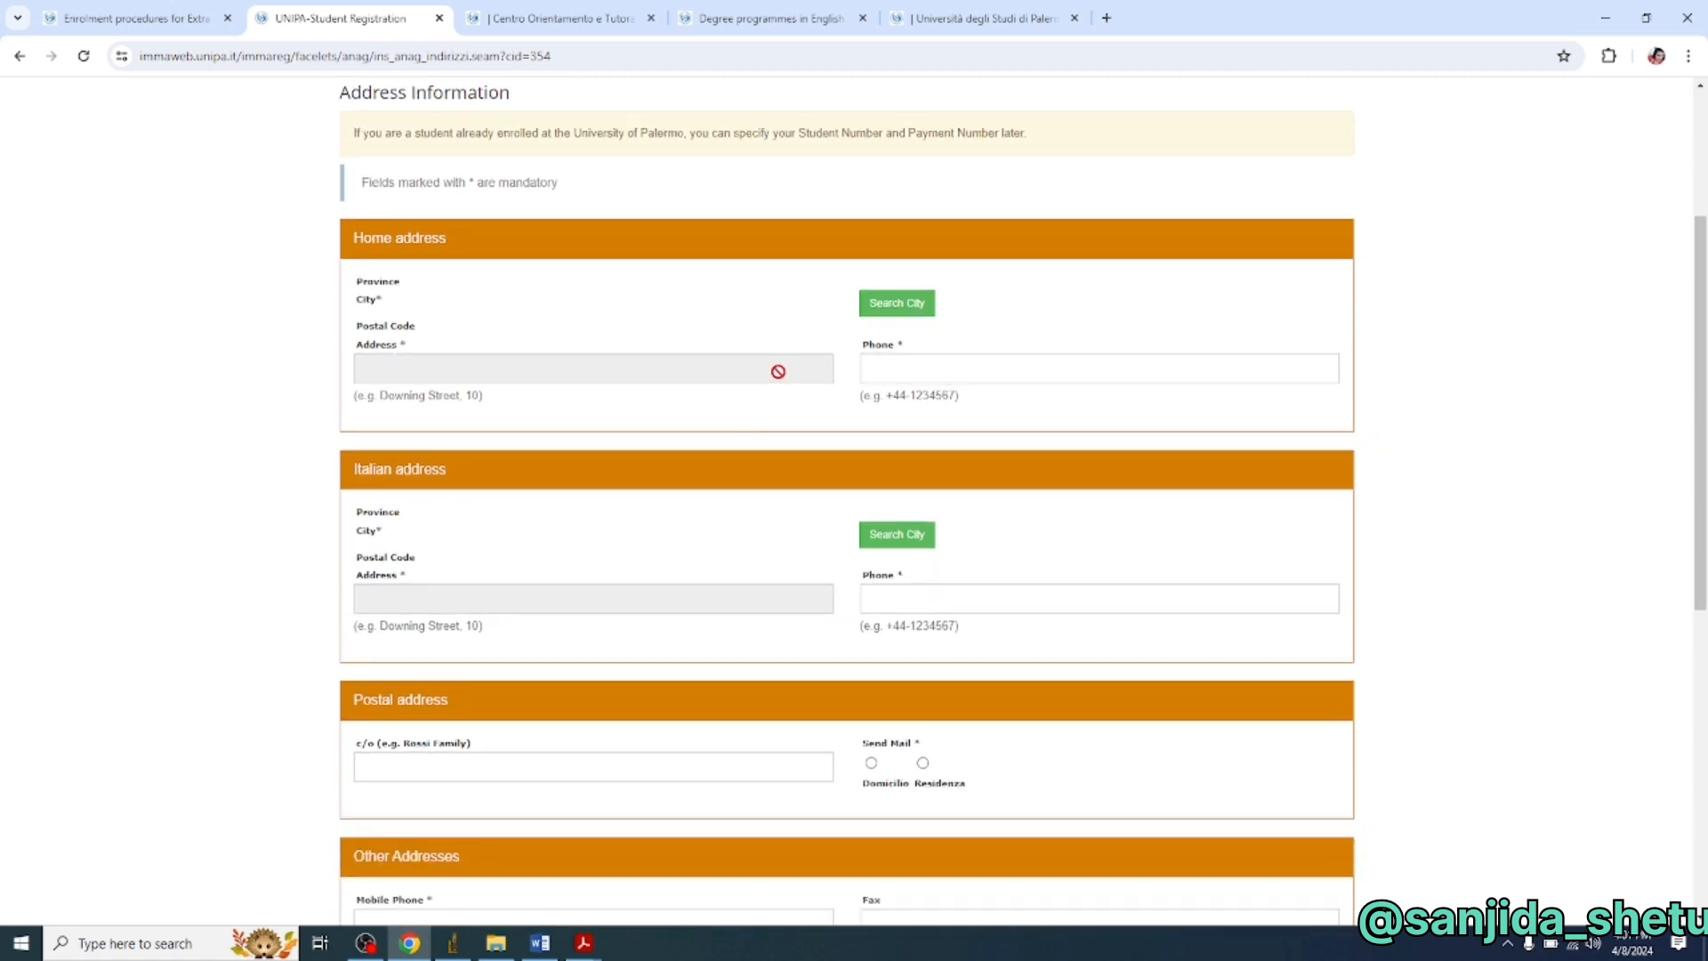
click(778, 370)
click(1183, 457)
click(1071, 707)
click(416, 507)
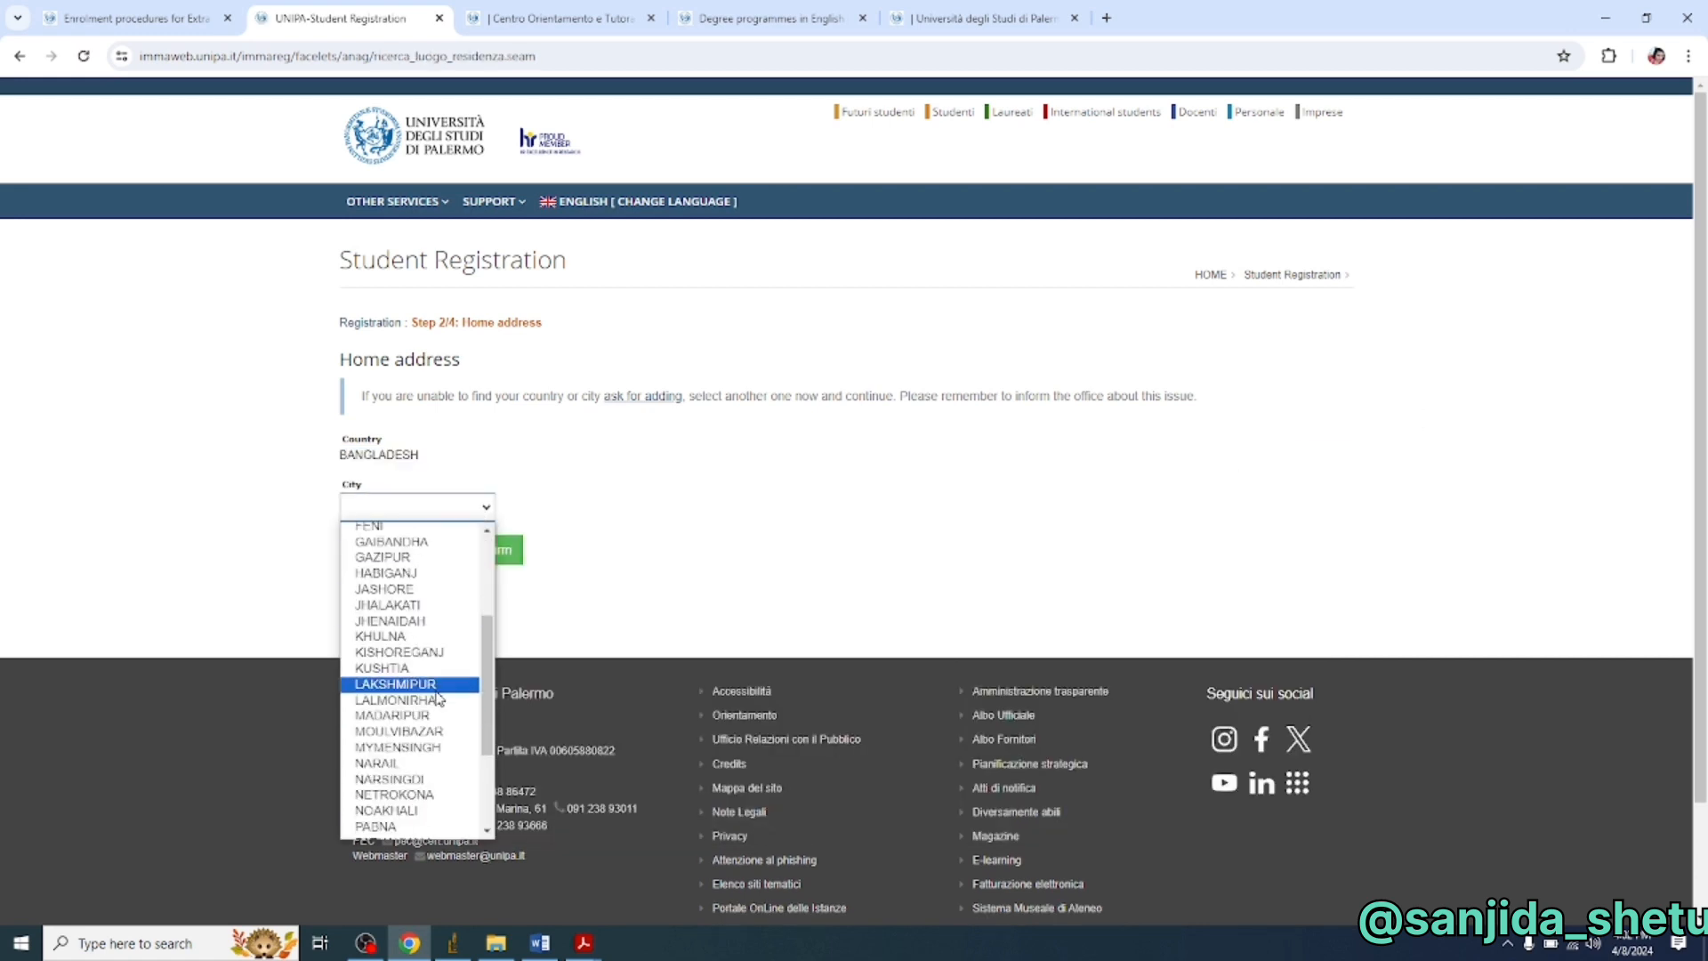
click(412, 682)
- Enter the home street address and phone number, then submit to complete registration
click(477, 564)
click(926, 562)
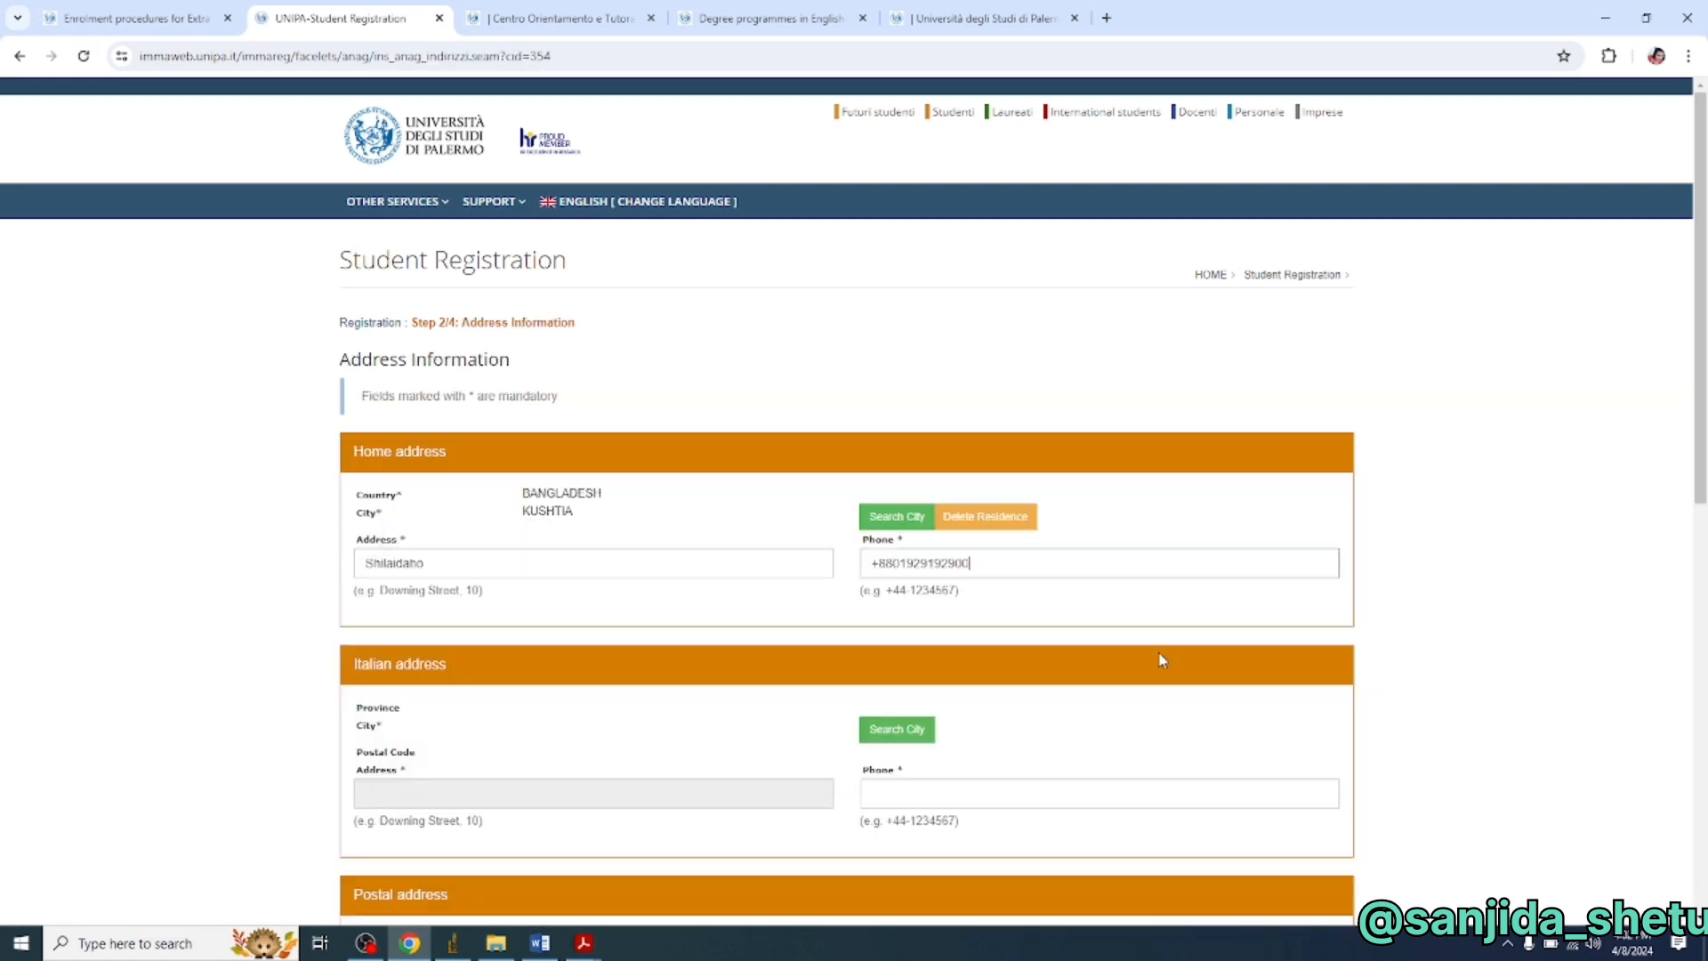
scroll(424, 604, down, 1)
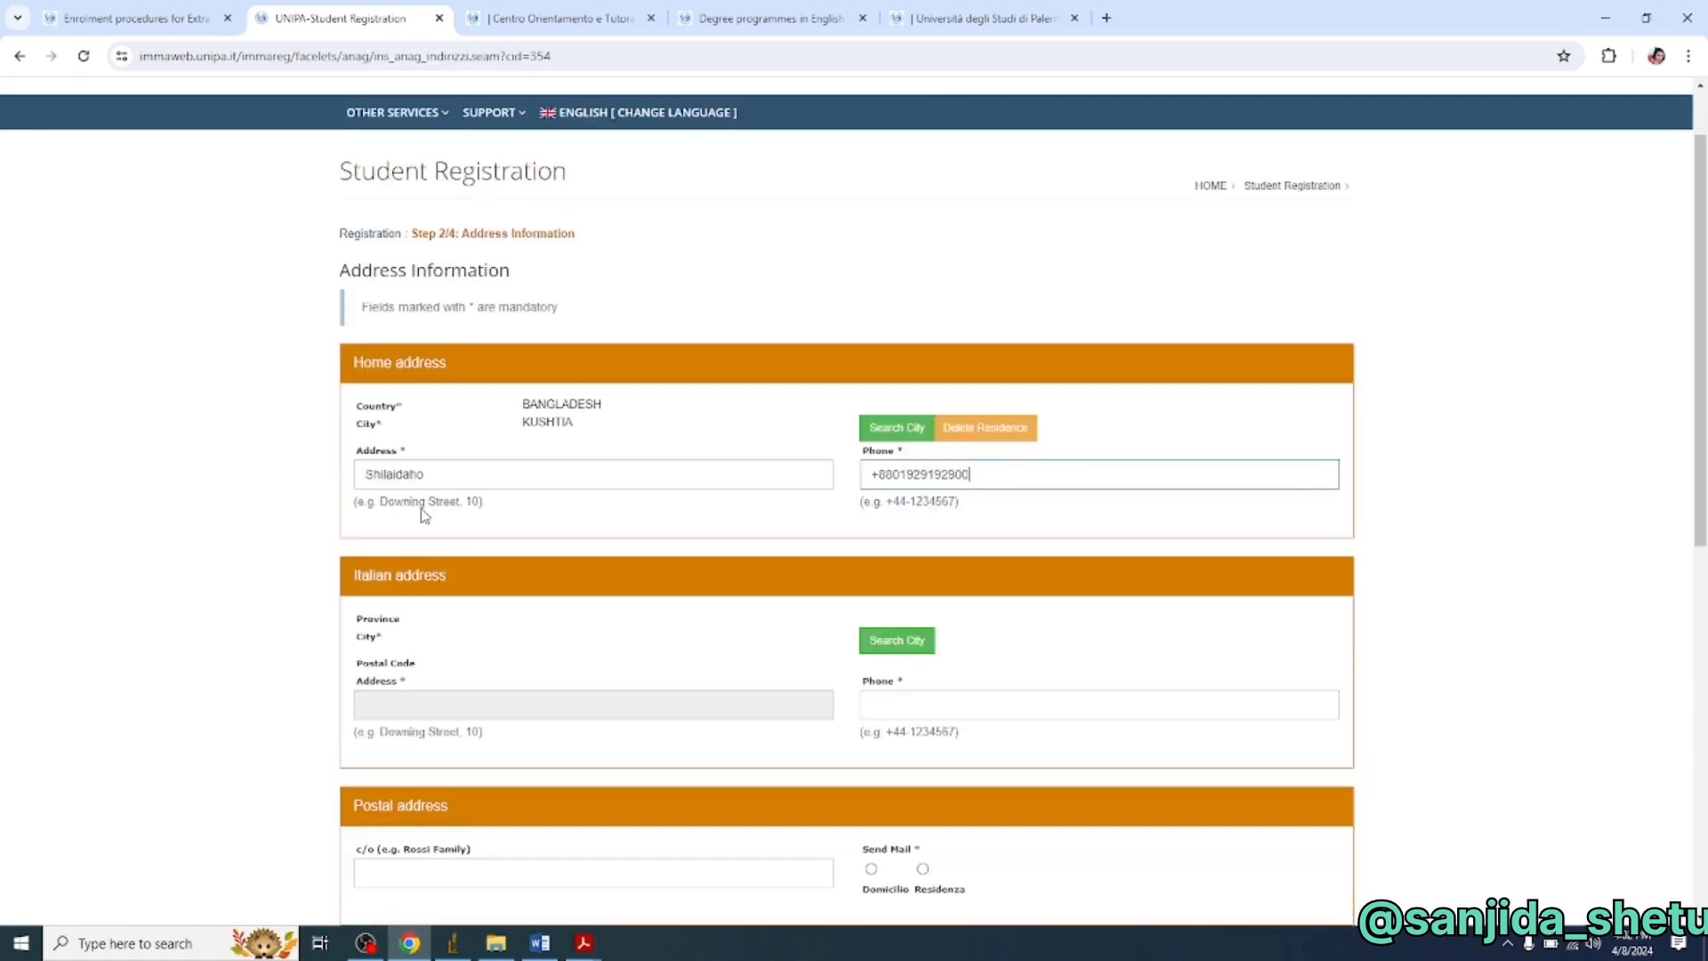
click(479, 474)
scroll(431, 697, down, 5)
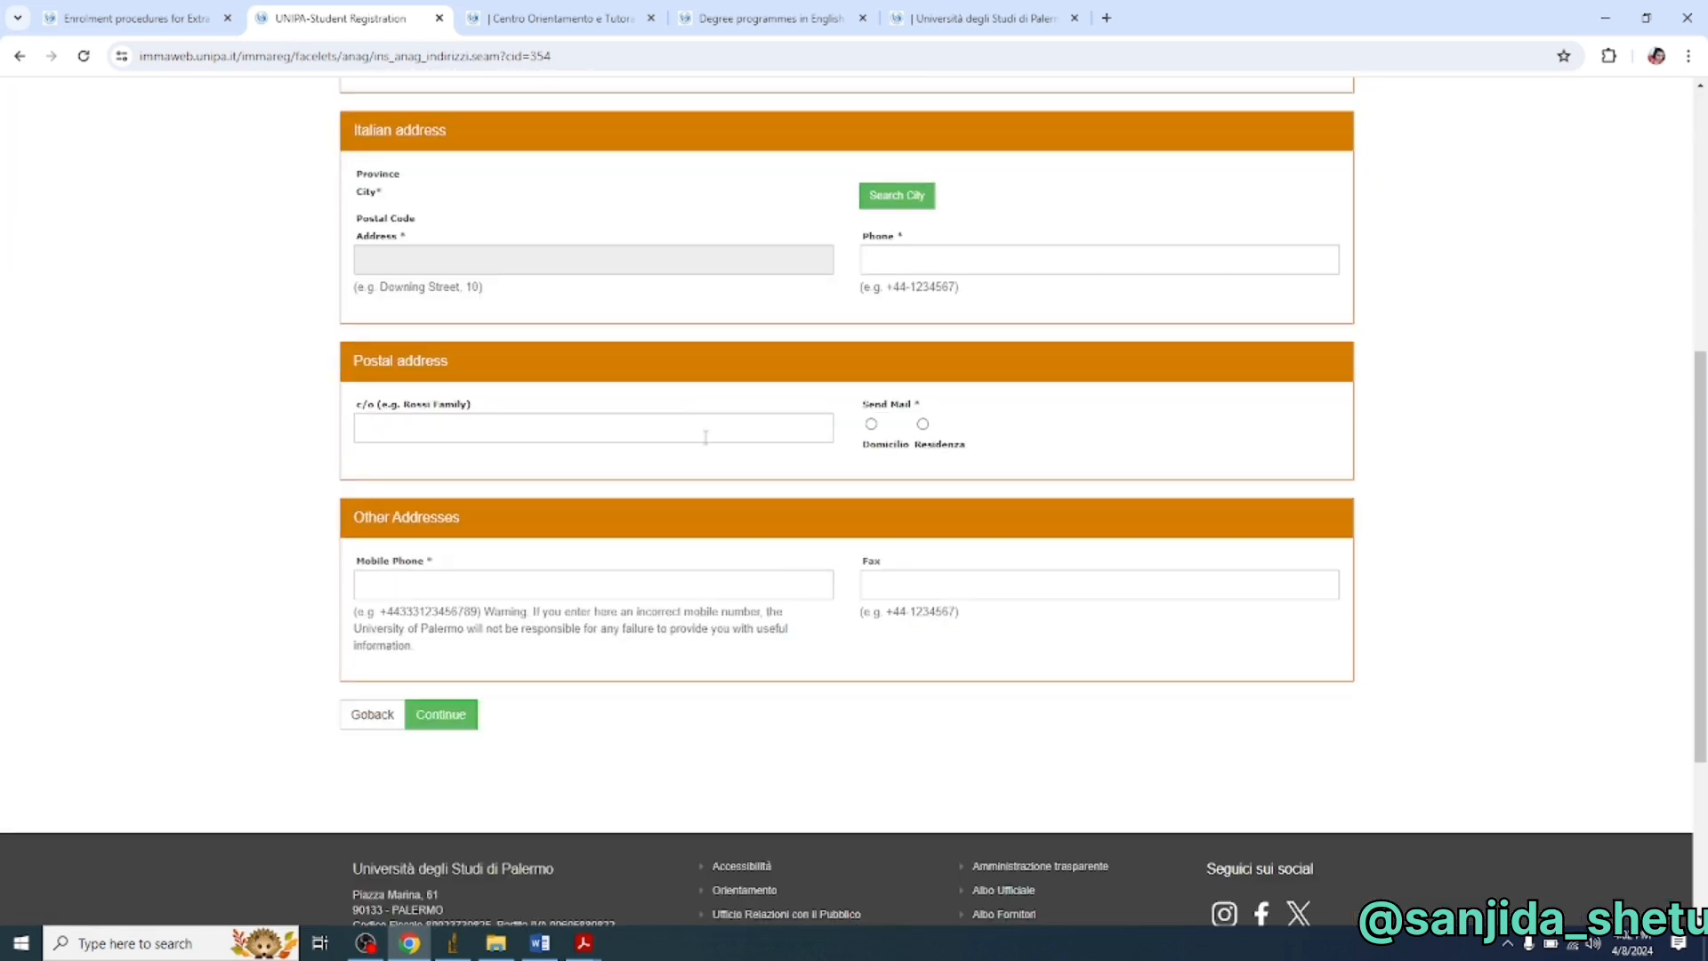
scroll(706, 437, down, 1)
click(441, 621)
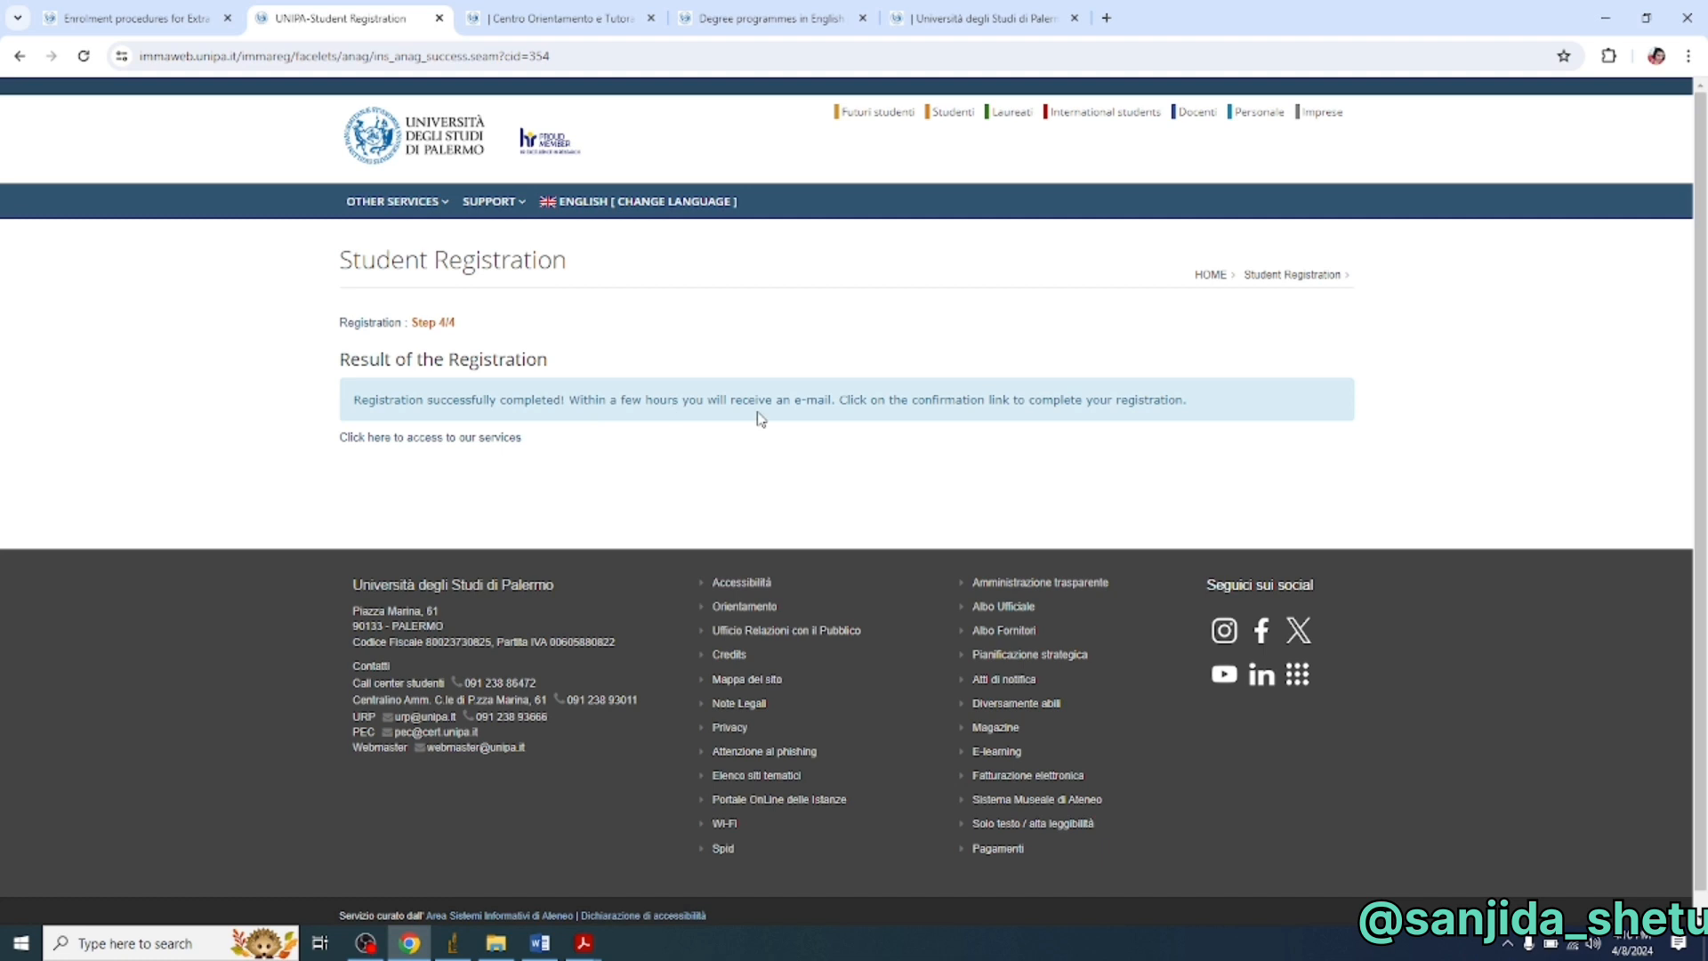
- Open Gmail in a new browser tab from the Google apps grid
click(1108, 17)
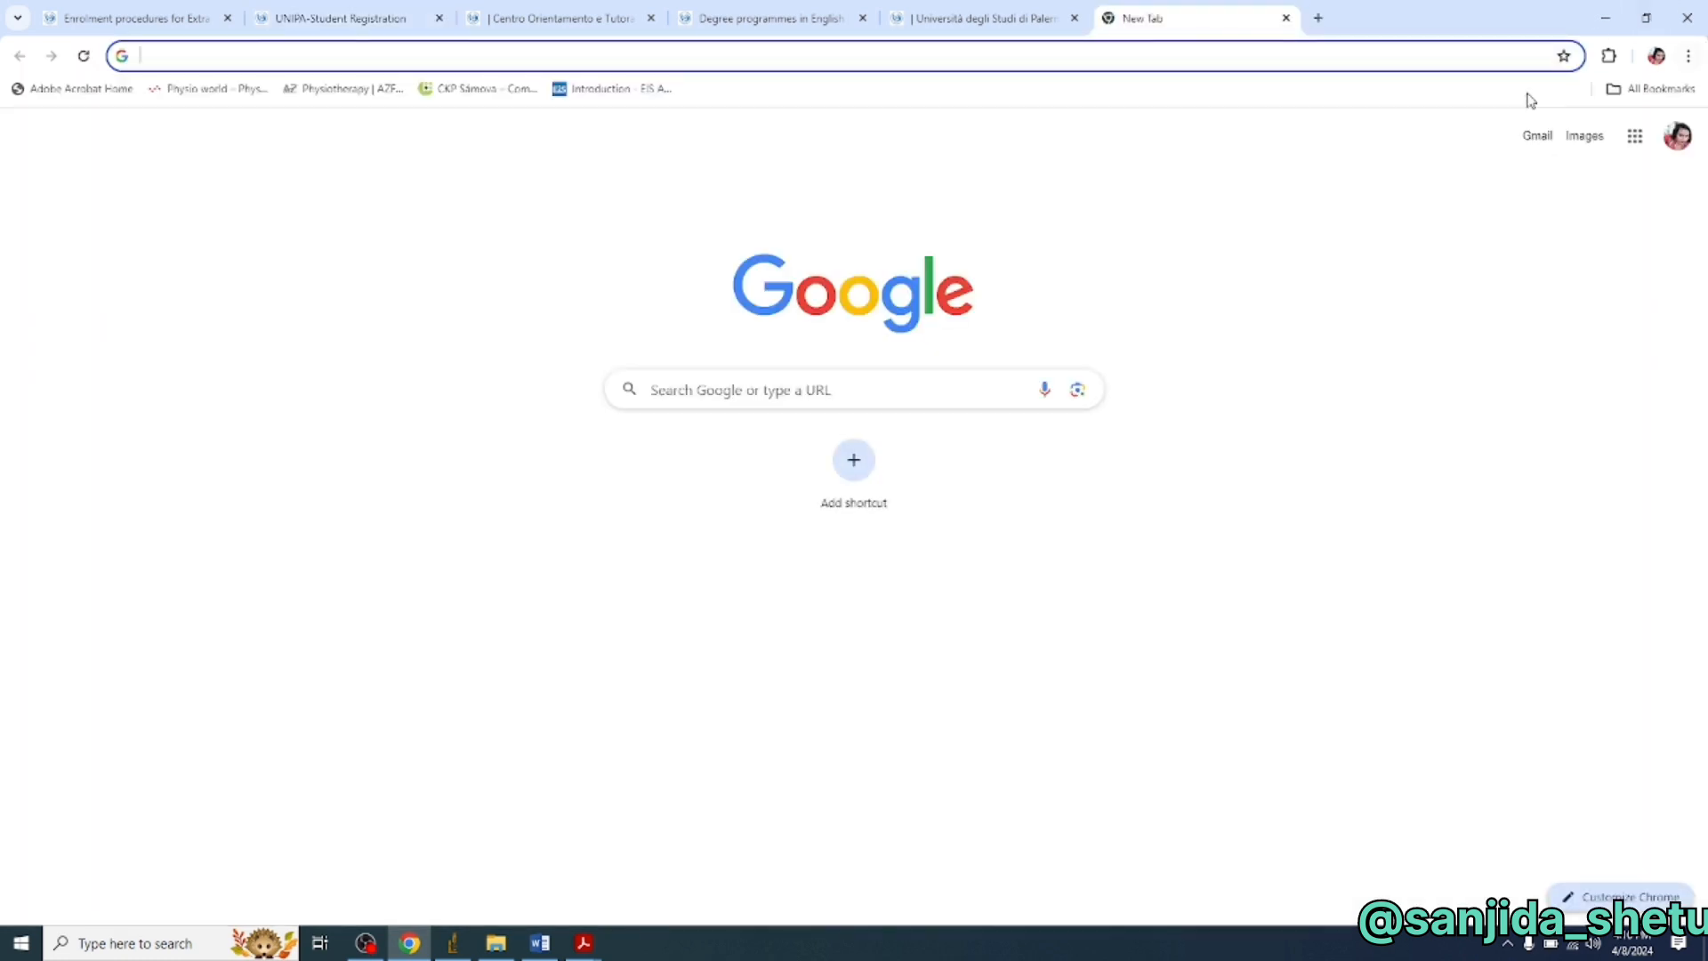
click(1634, 136)
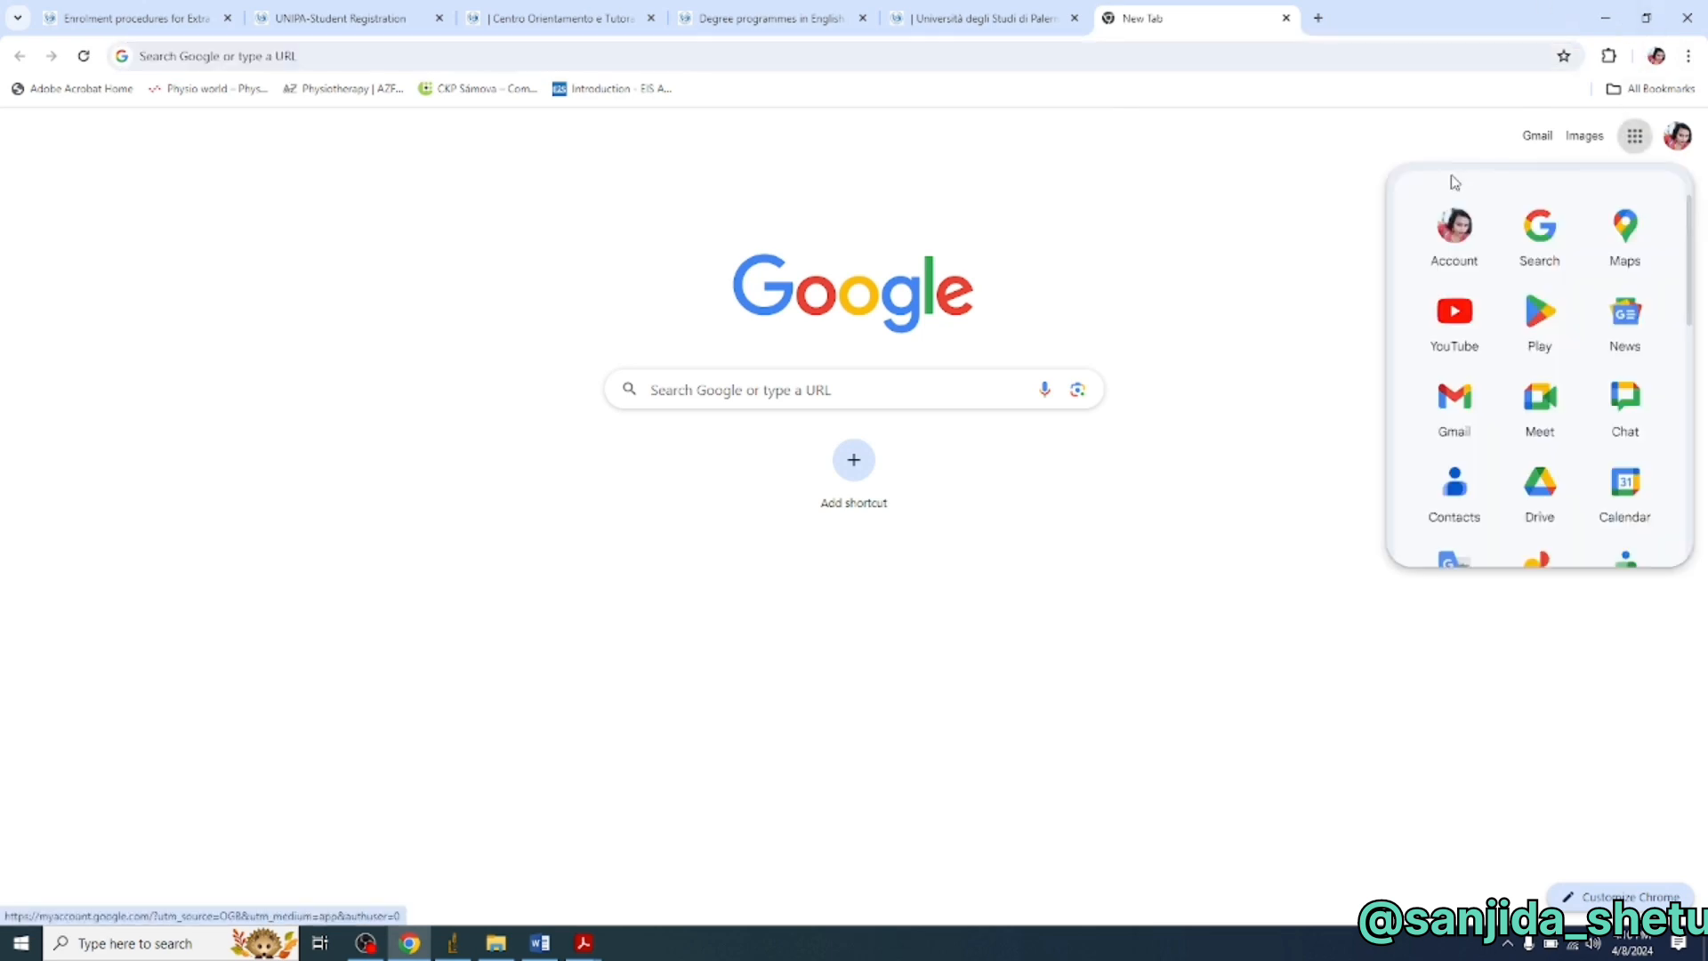
click(1453, 394)
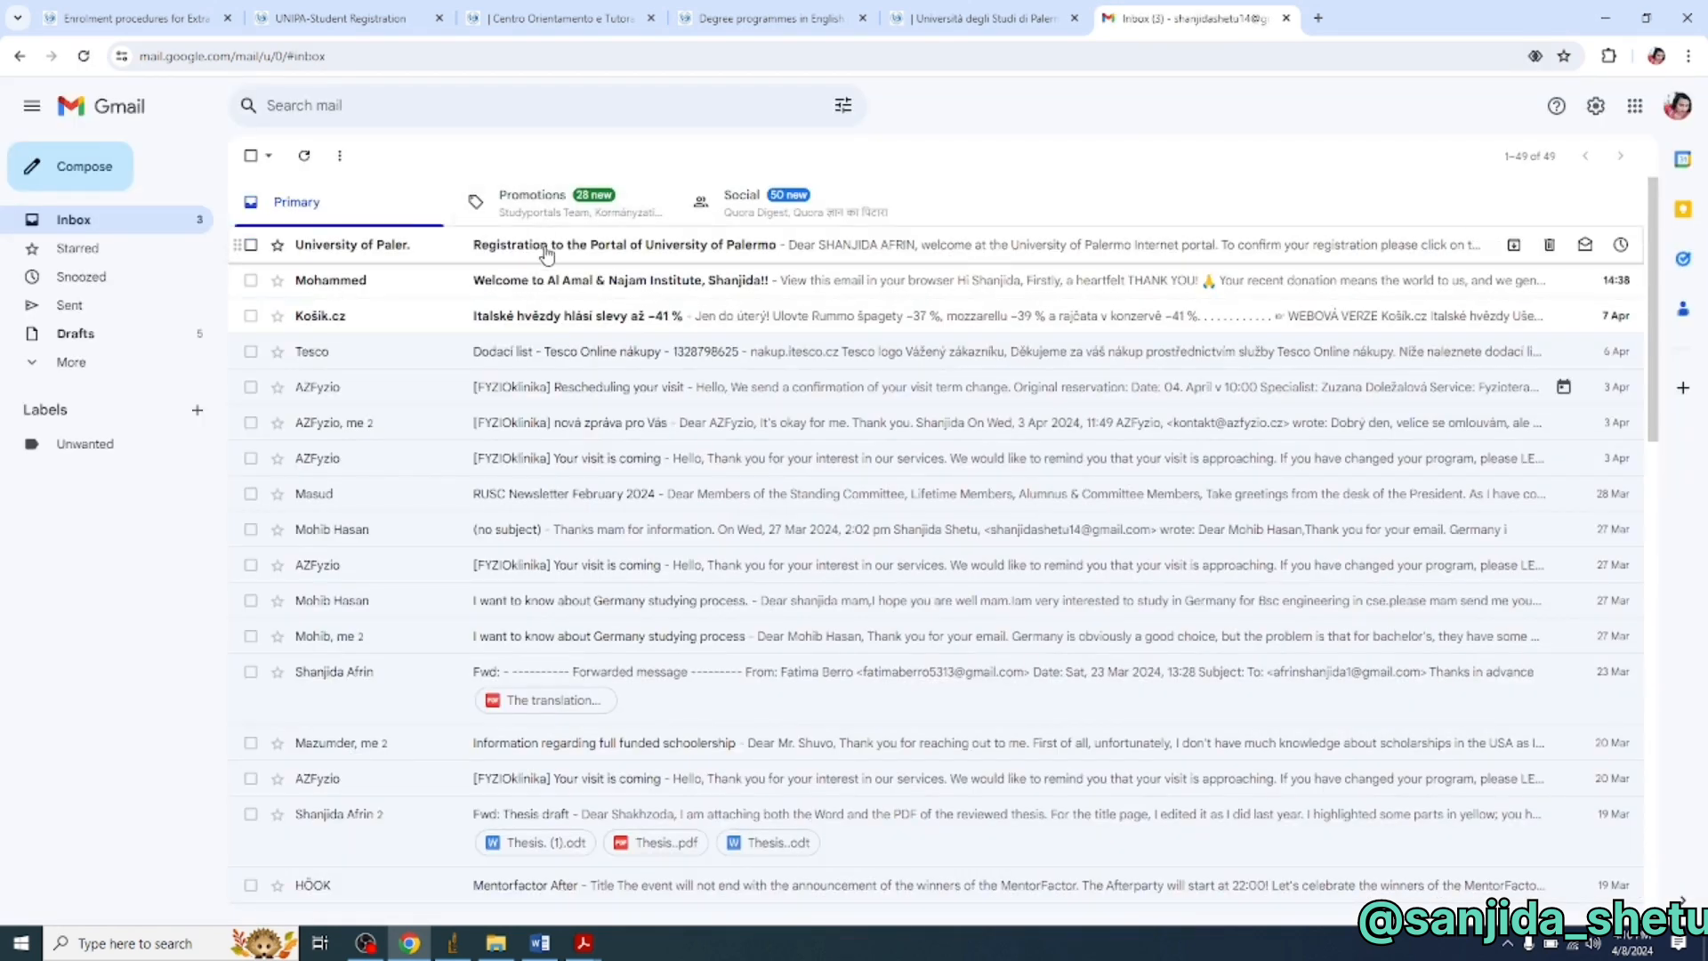
- Follow the University of Palermo registration e-mail link and confirm the portal registration
click(544, 245)
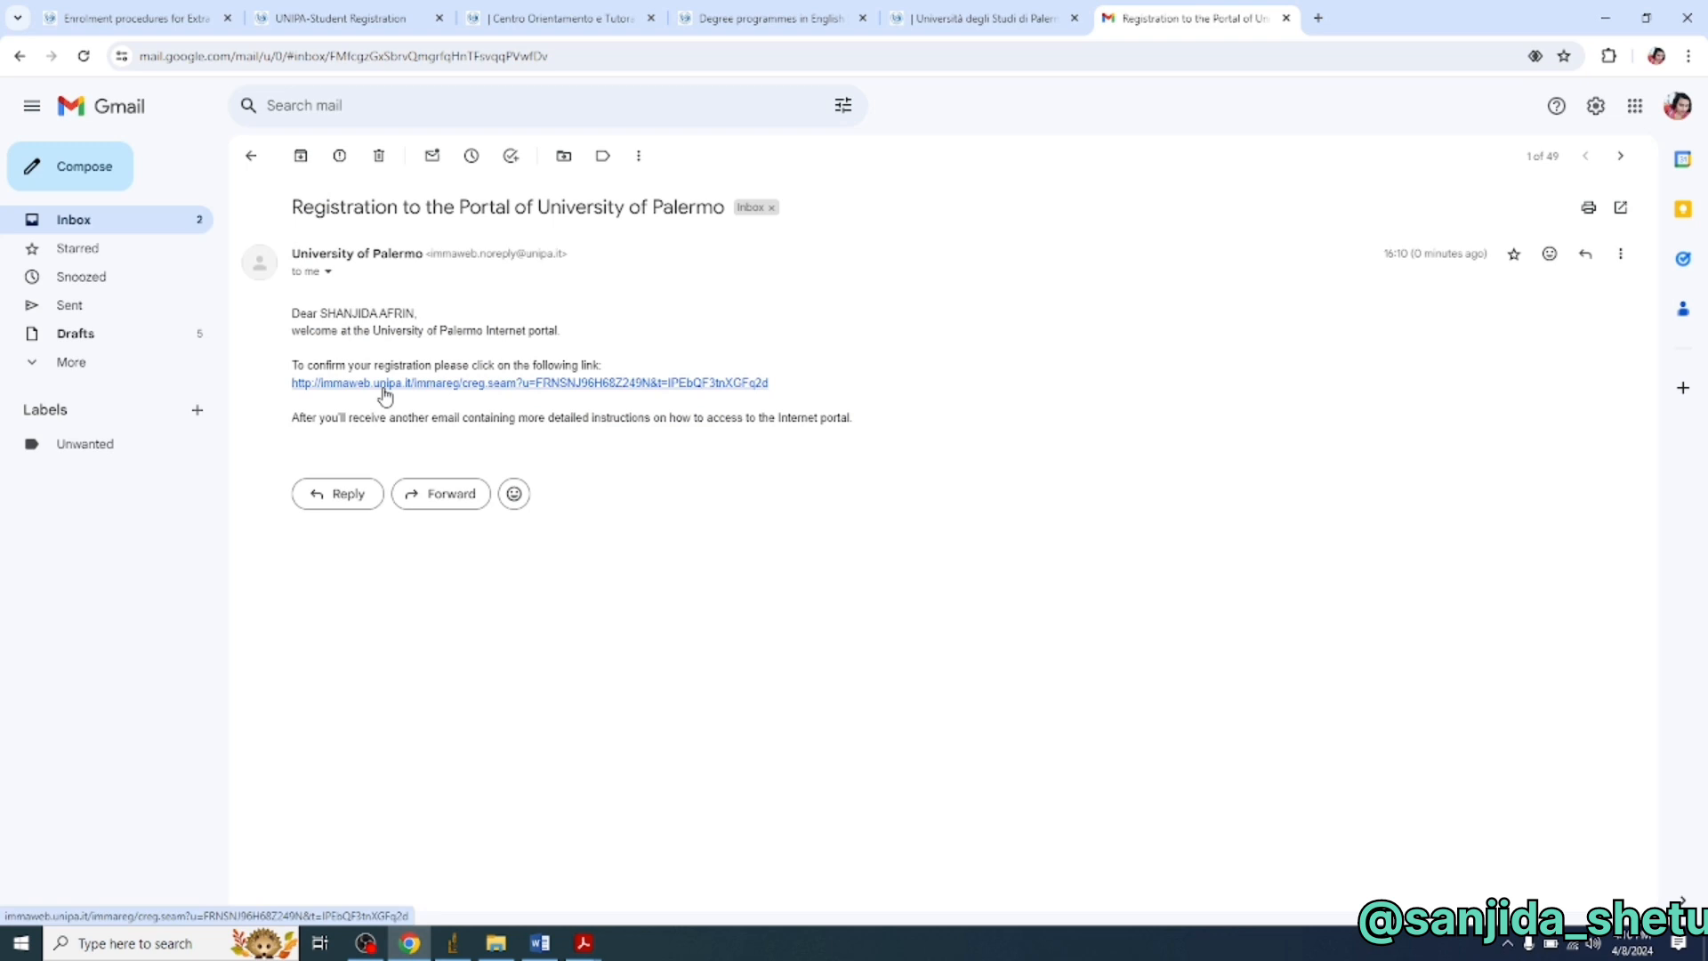
click(384, 391)
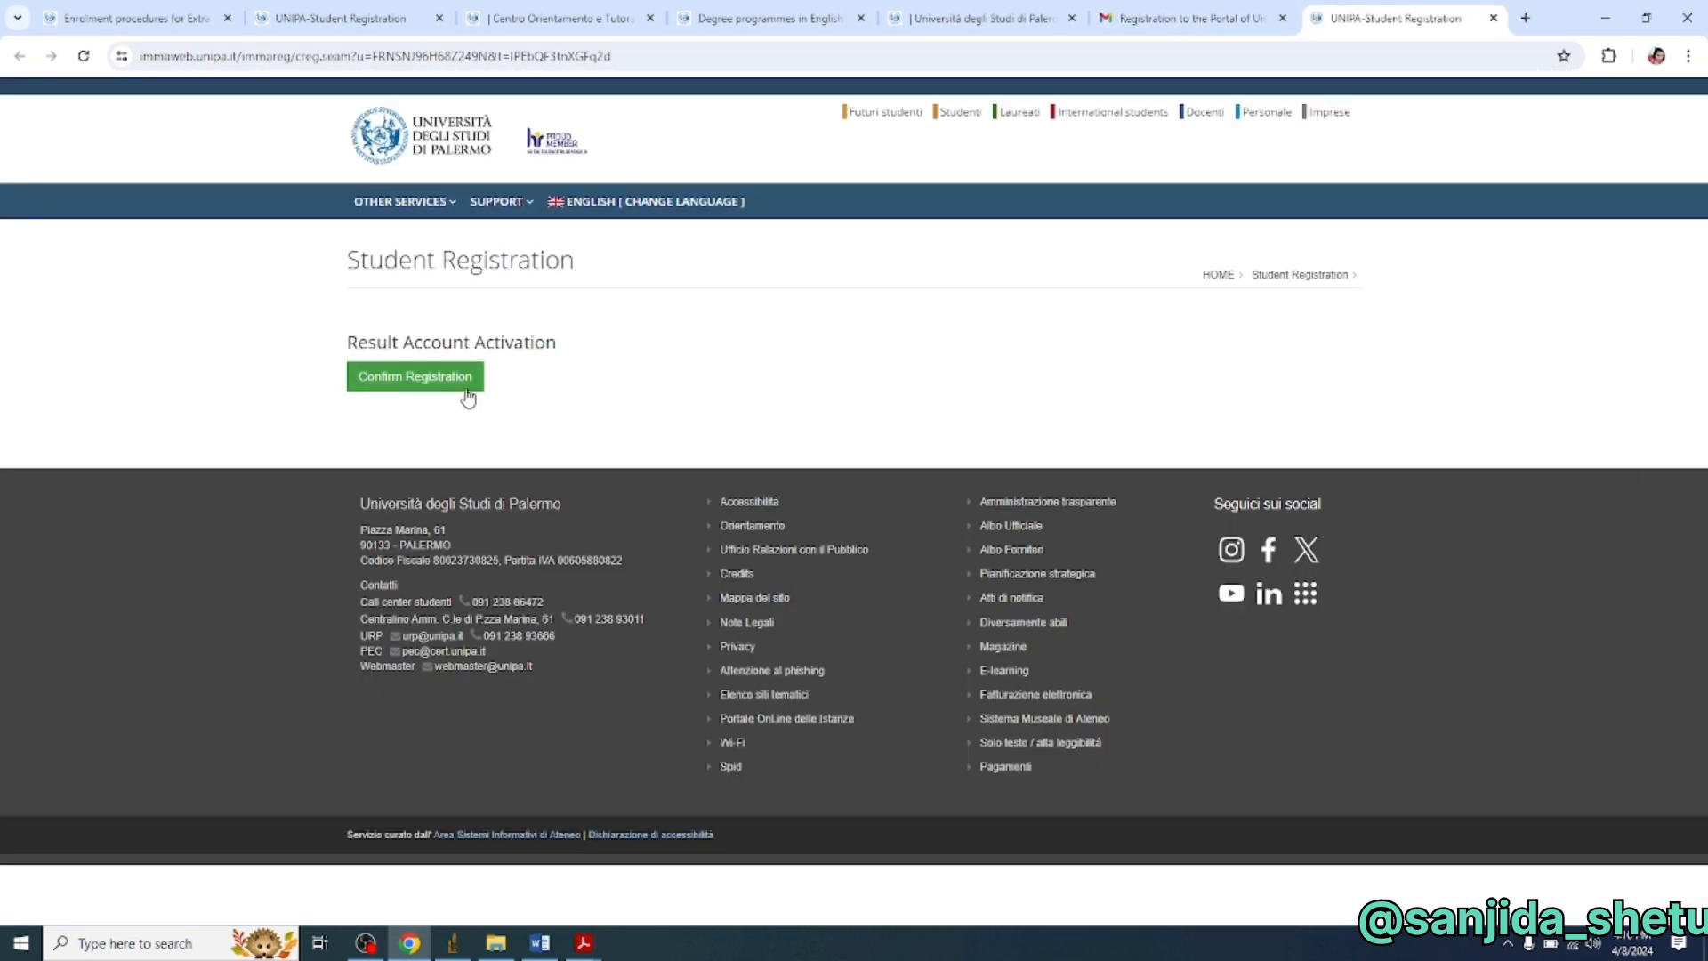
click(418, 378)
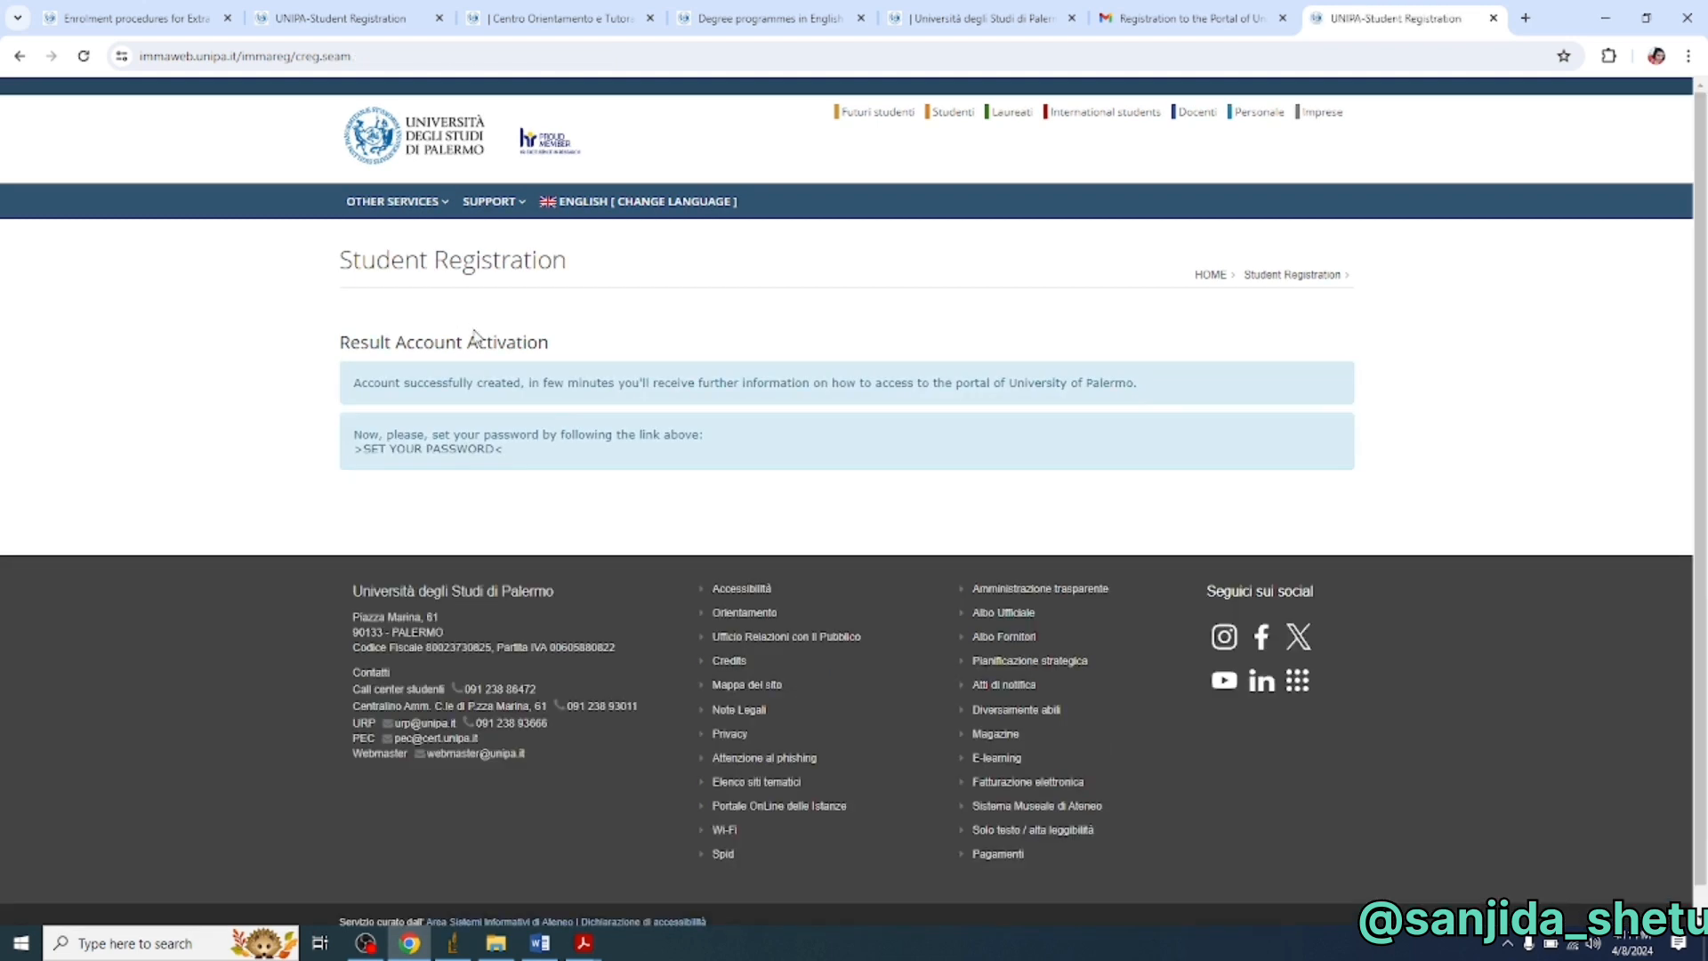
click(1188, 18)
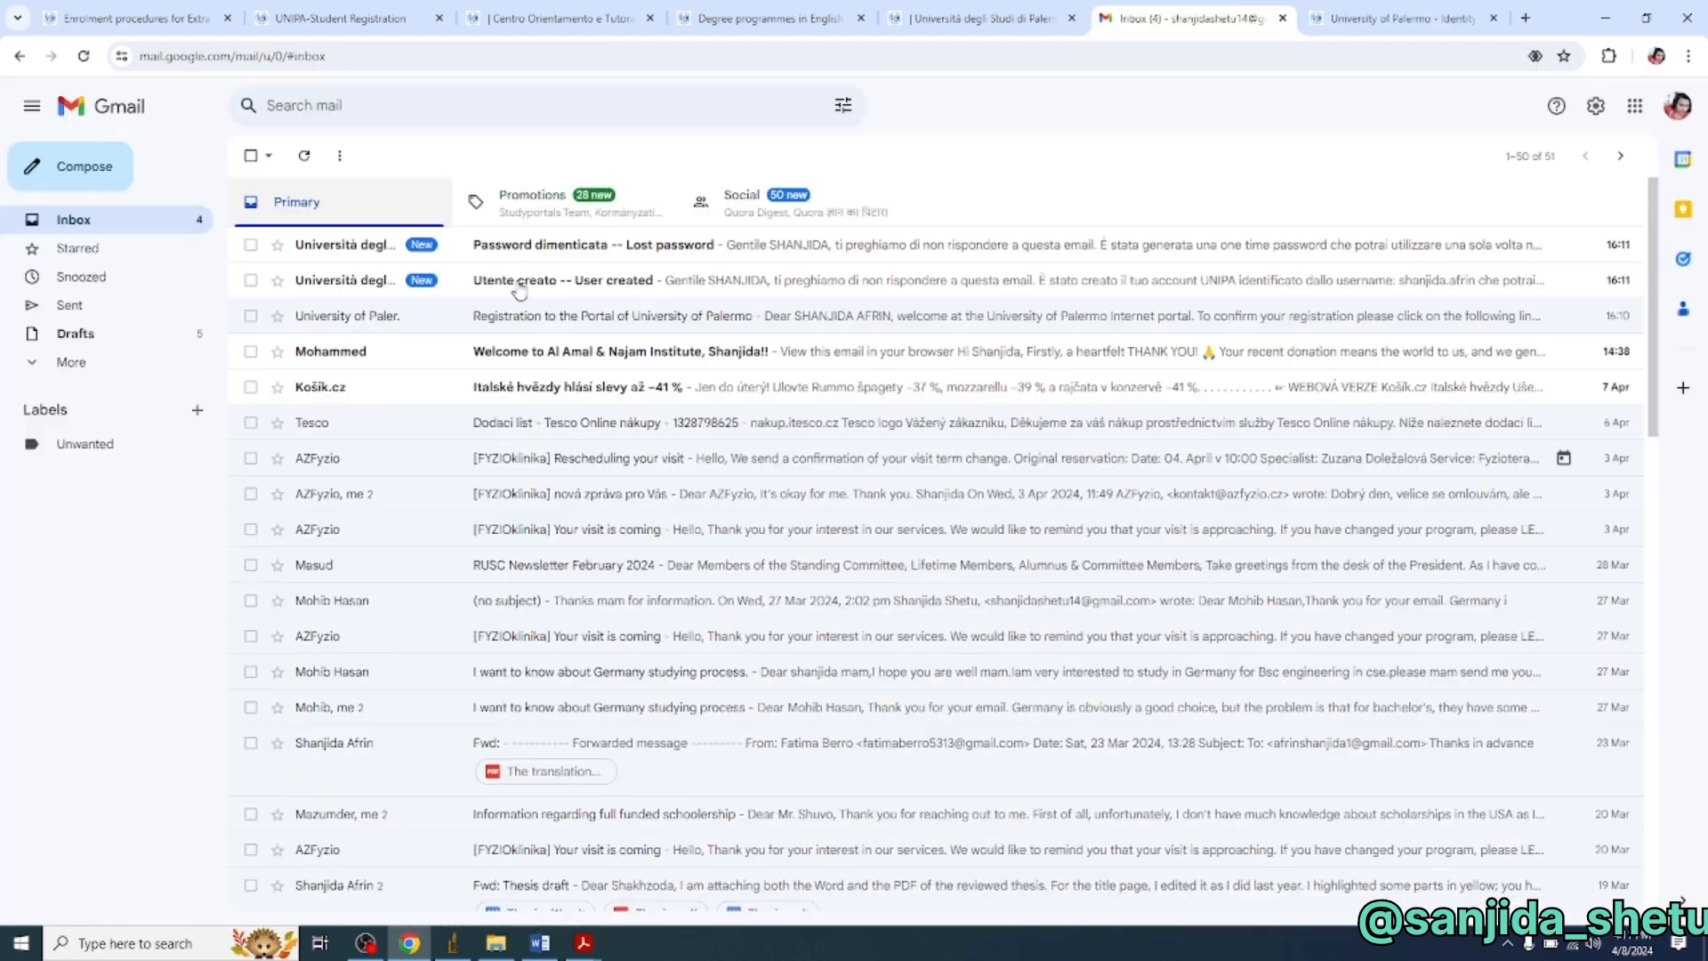
- Open the 'Password dimenticata – Lost password' e-mail and follow its link to the Set password page
click(560, 255)
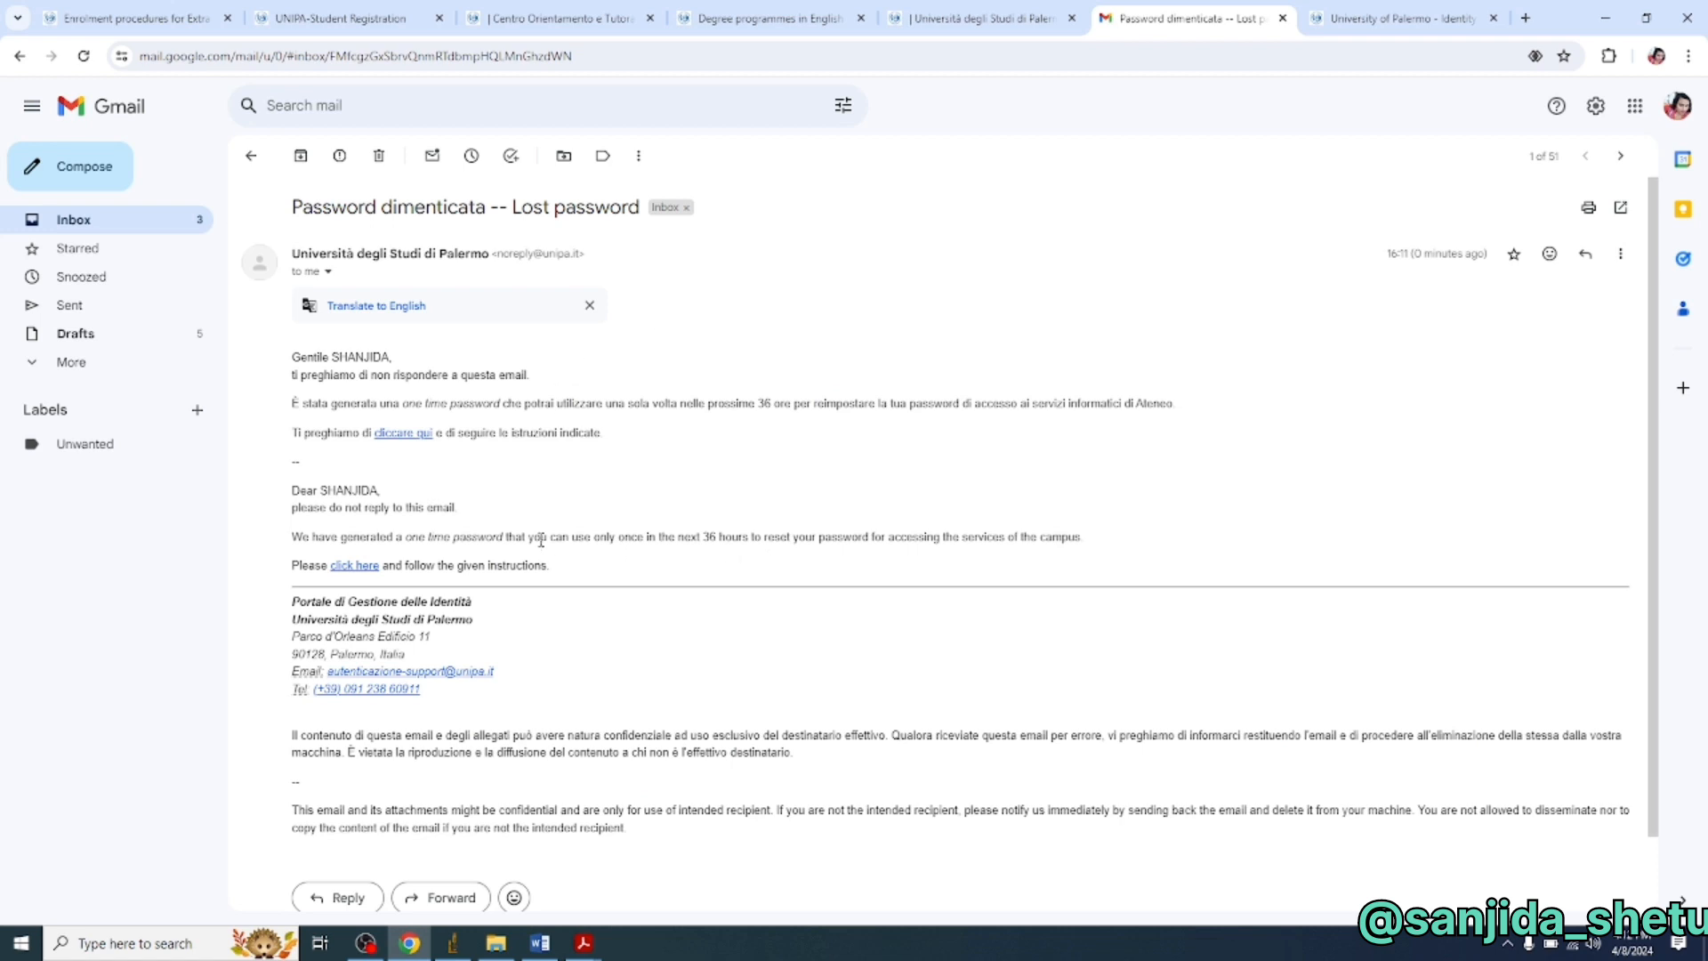
click(354, 565)
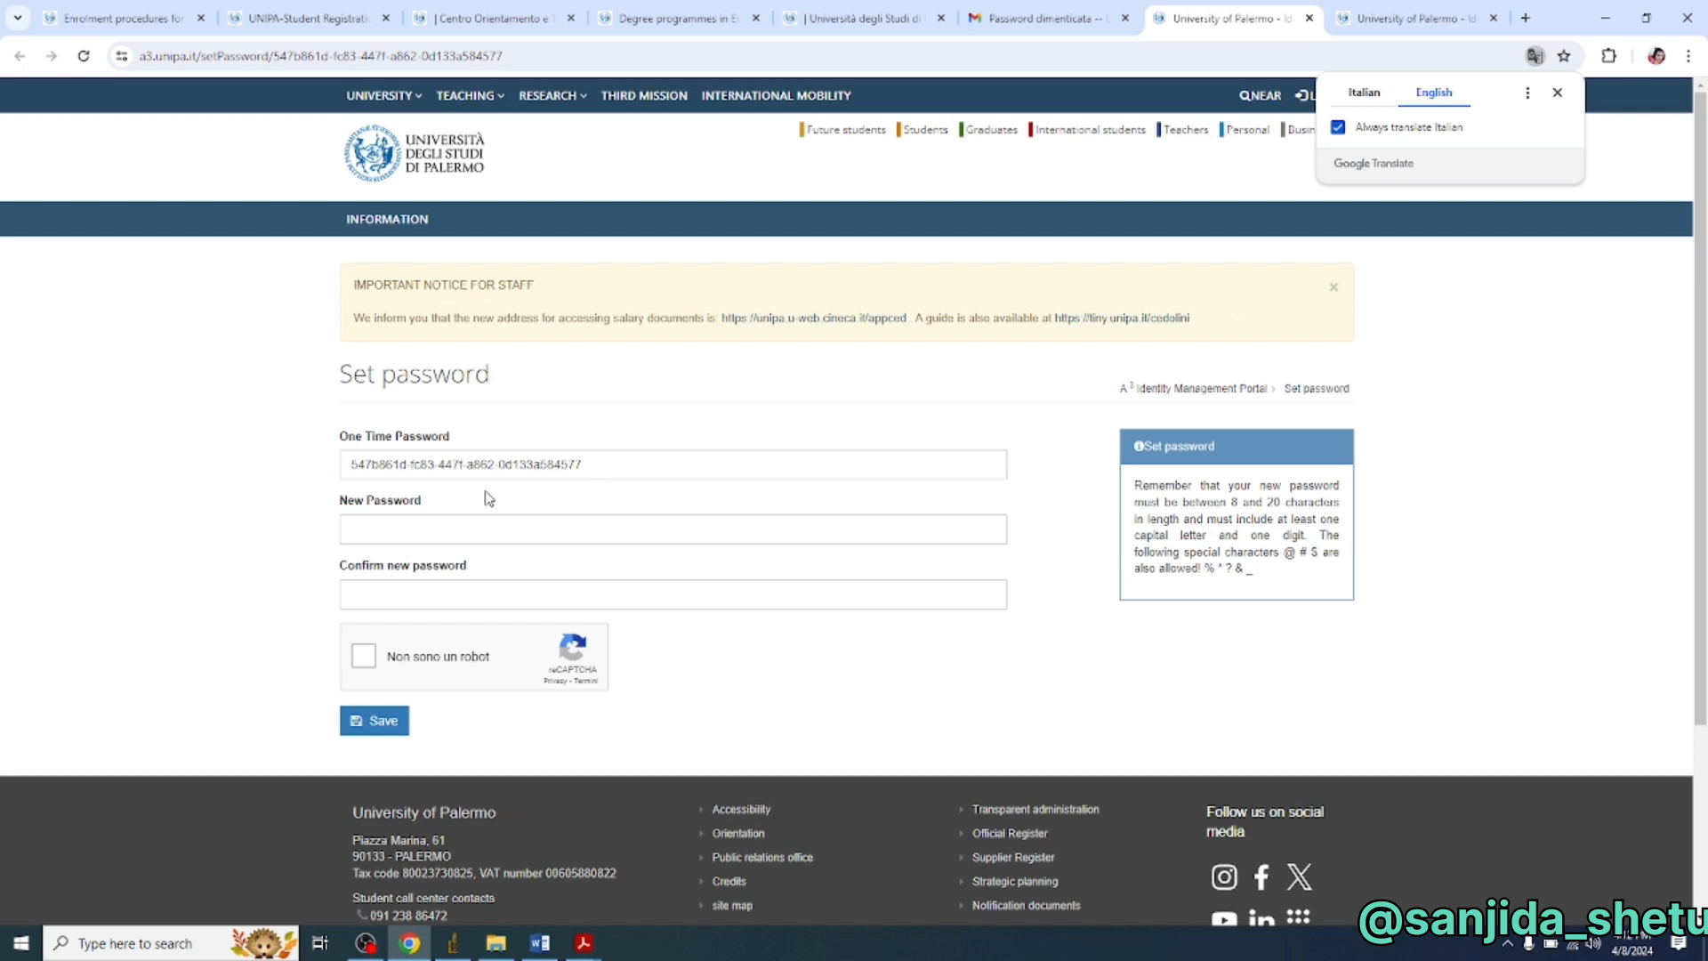
- Enter and confirm the new account password, tick the reCAPTCHA check, and save it
click(476, 535)
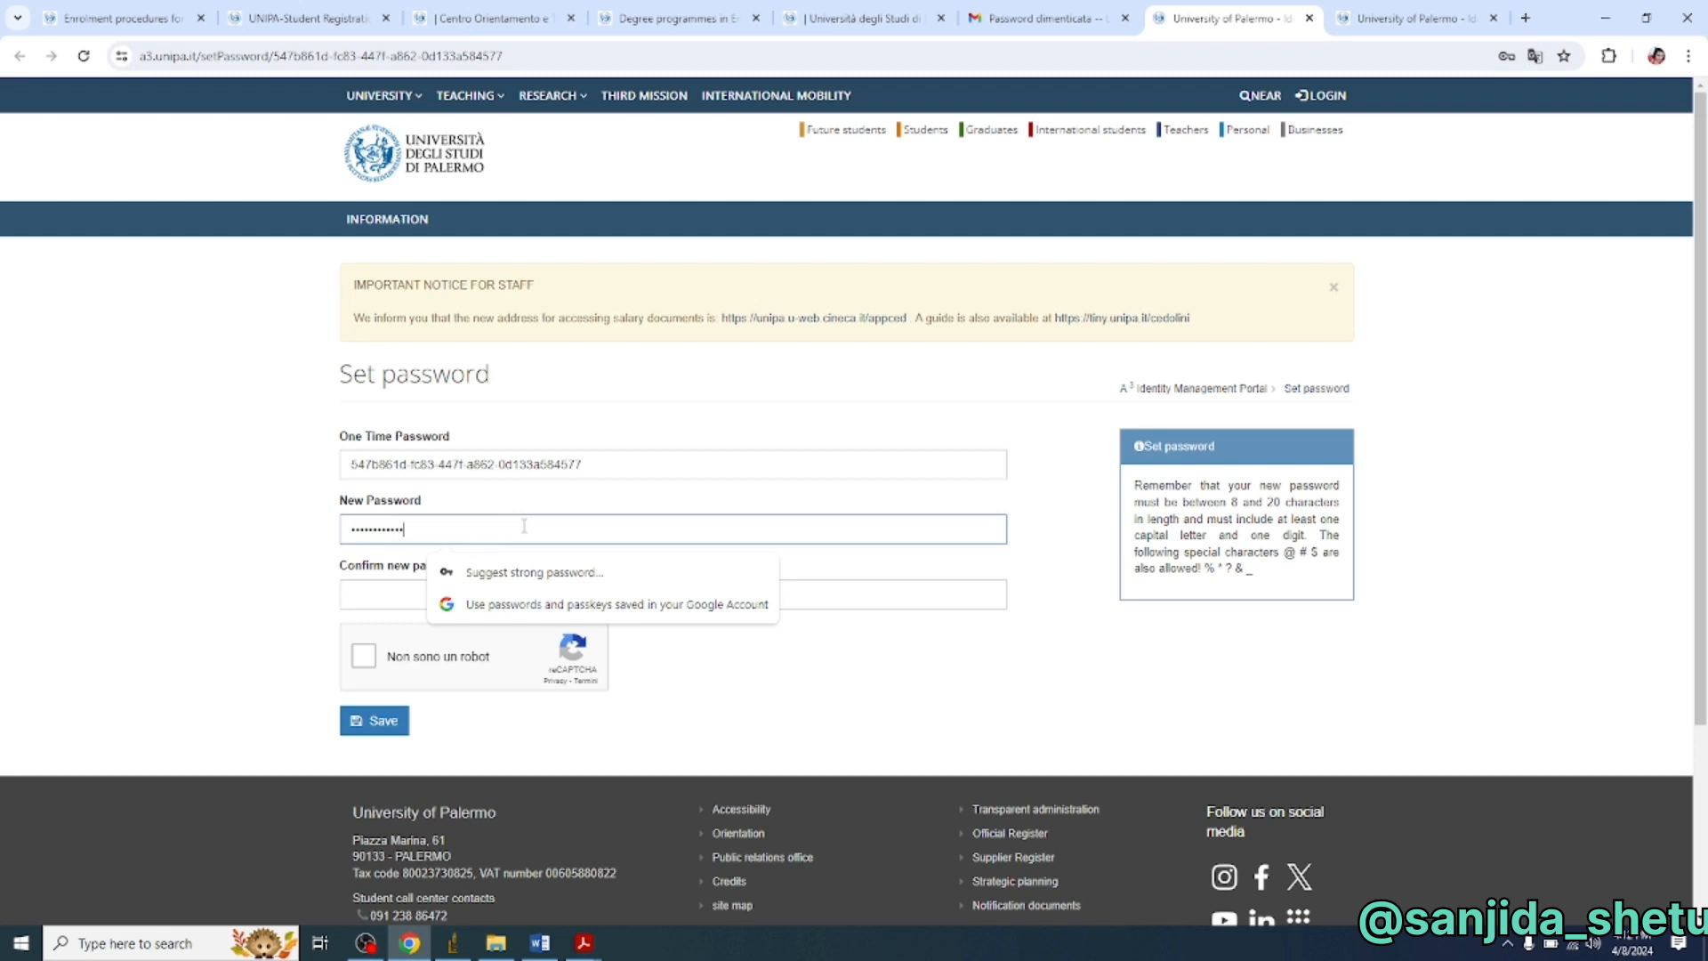
click(392, 602)
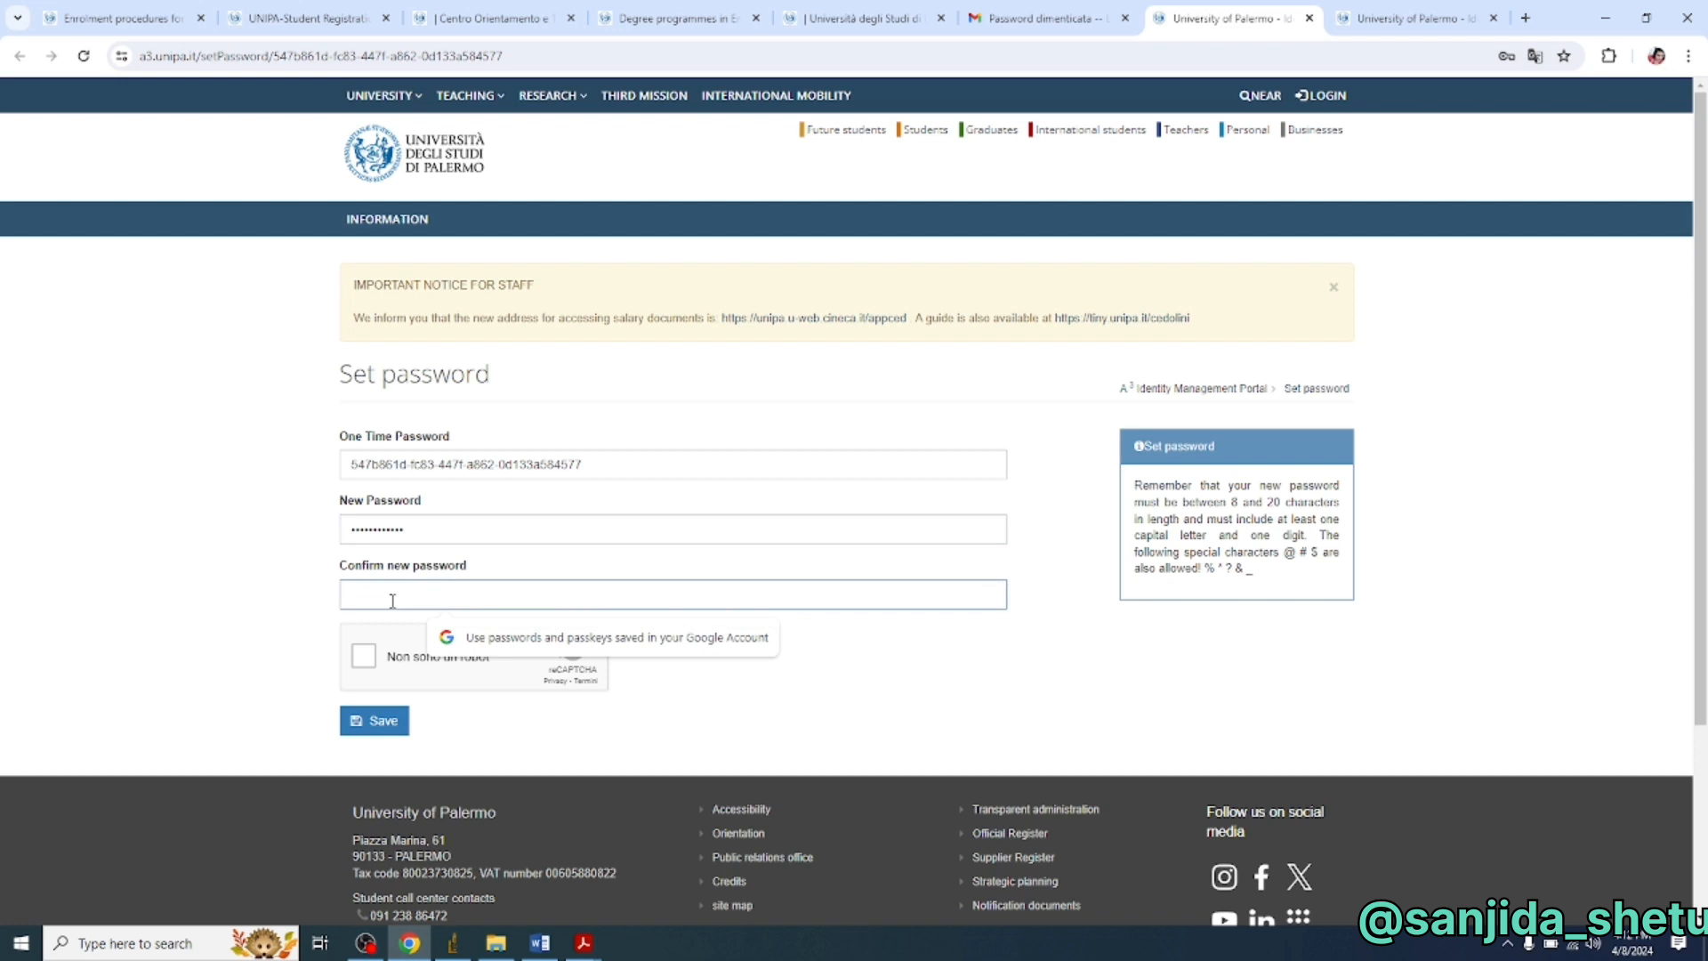
text(•)
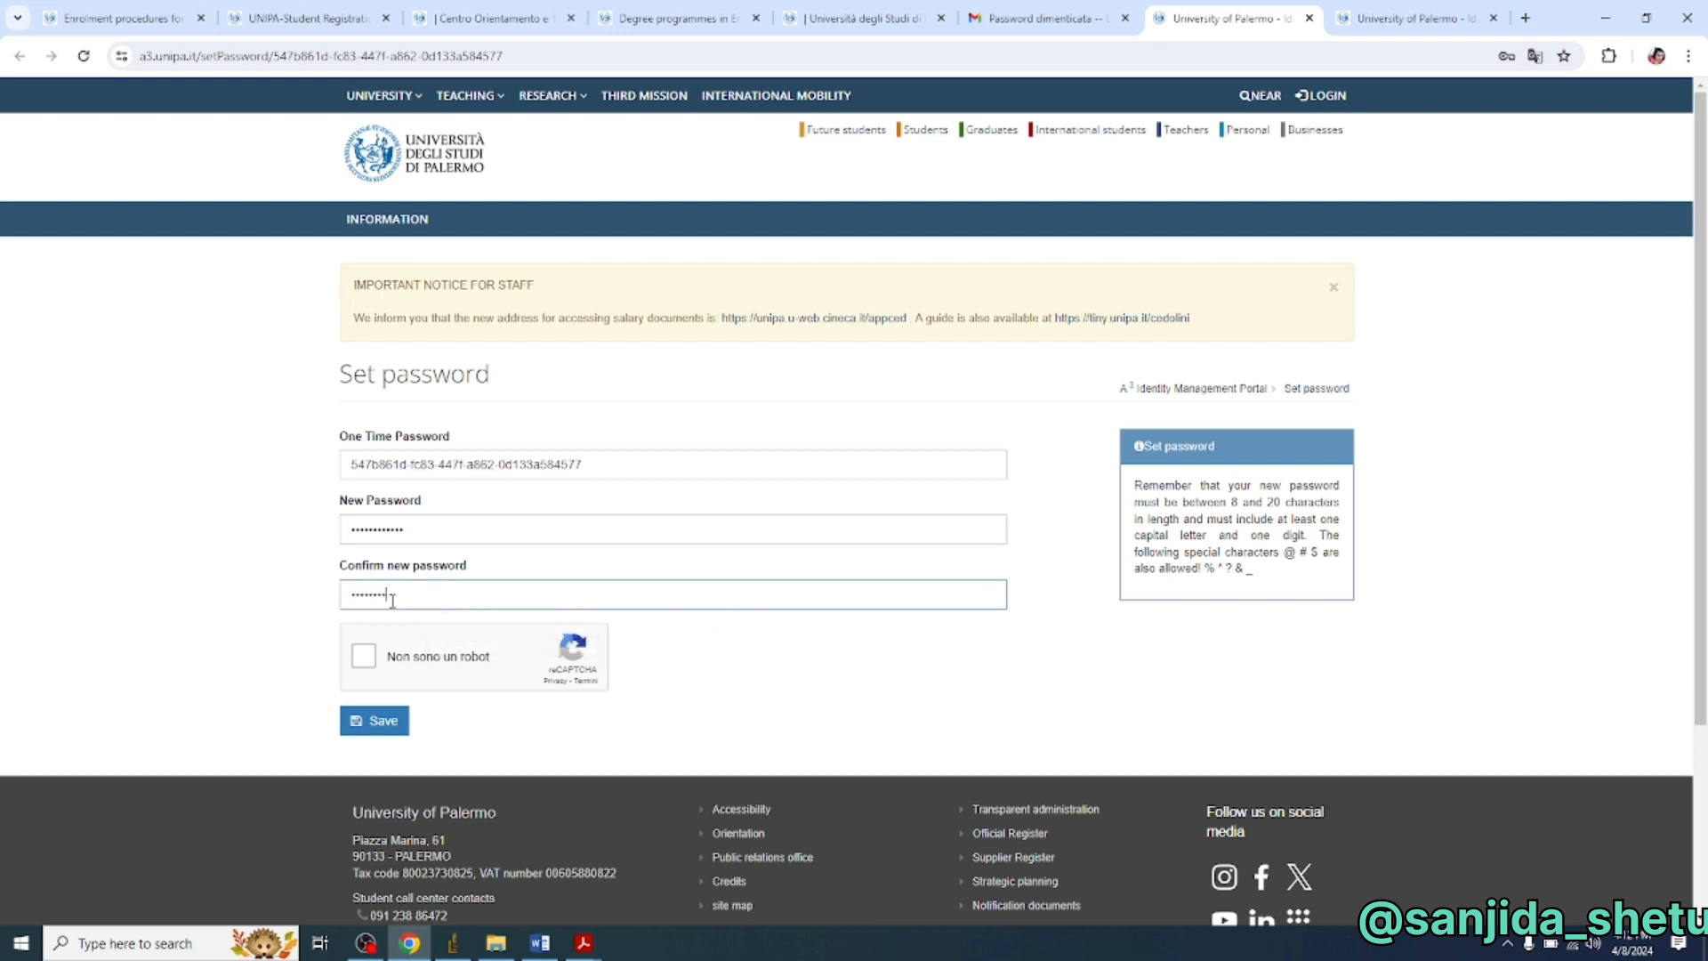
click(372, 667)
click(379, 721)
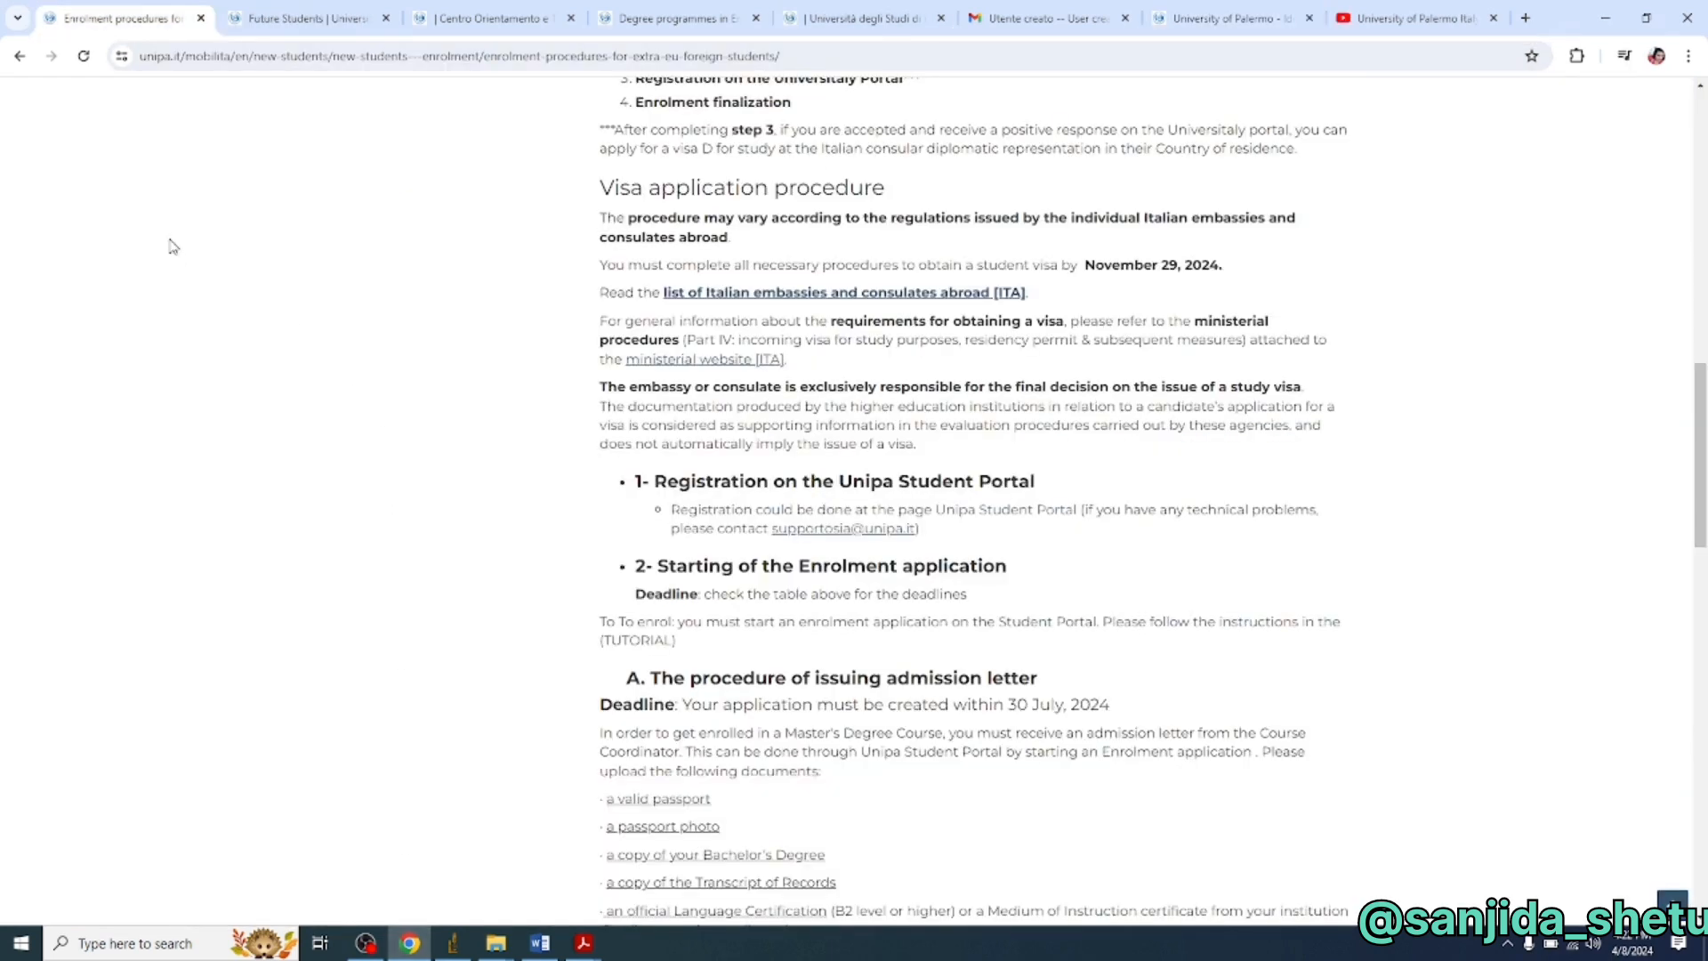
- Open the Unipa Student Portal link from the enrolment procedures page in a new tab
scroll(181, 242, up, 2)
scroll(217, 279, down, 1)
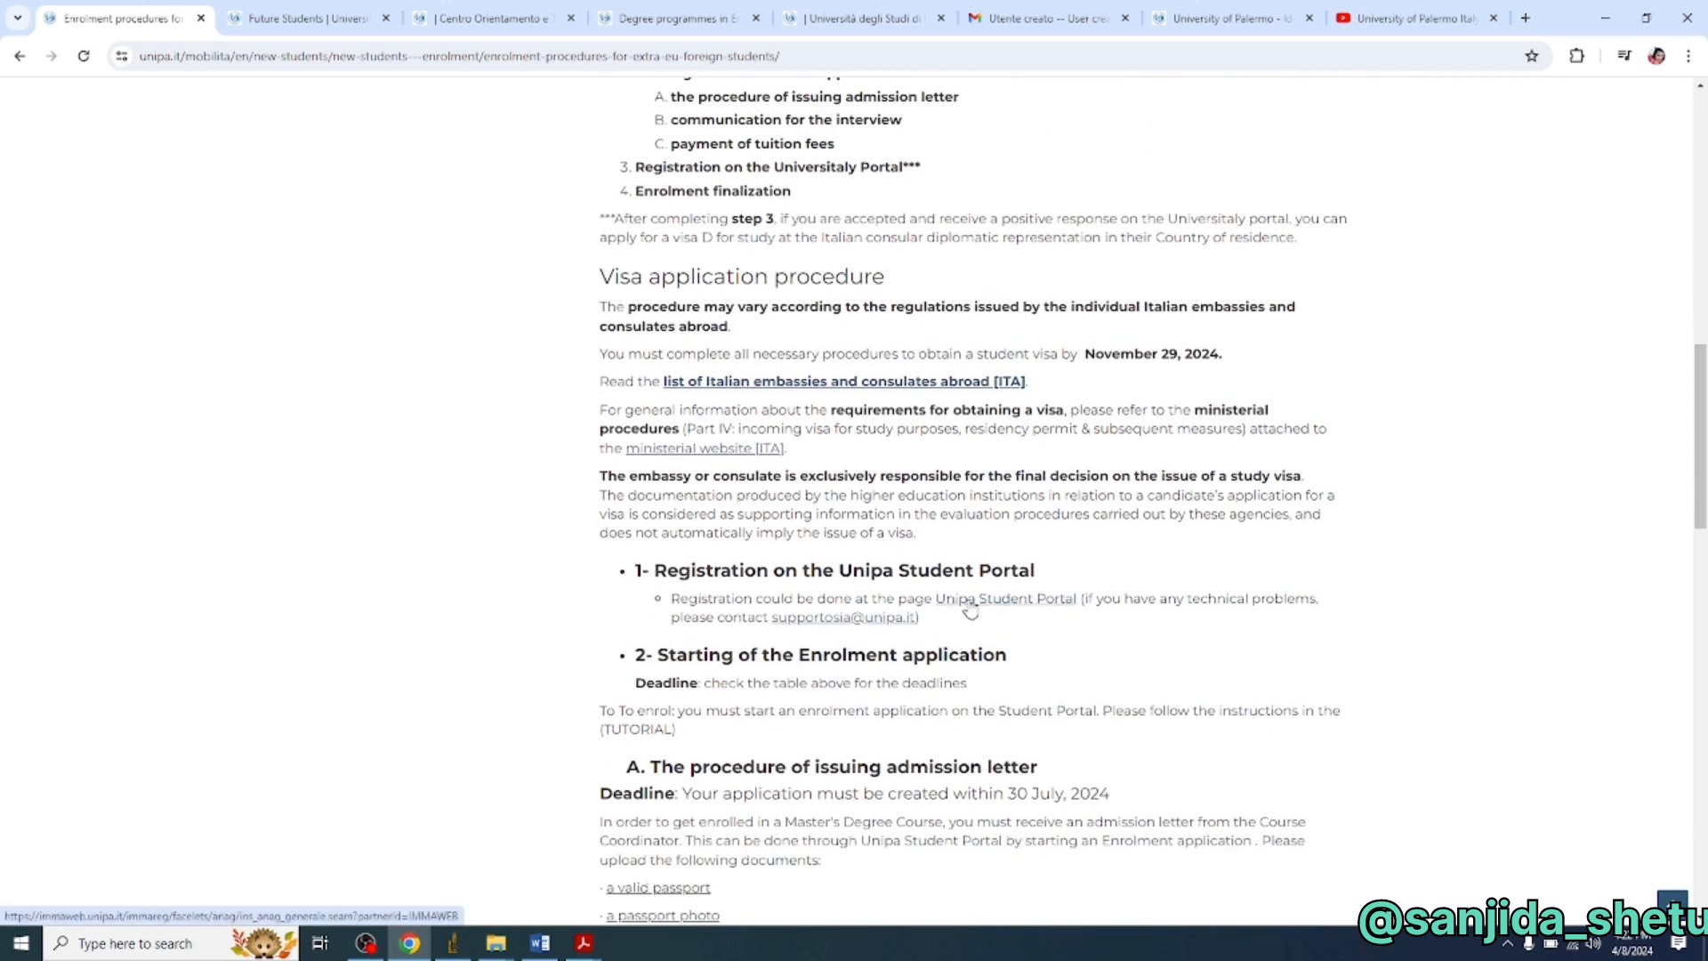
scroll(970, 610, down, 1)
right_click(994, 527)
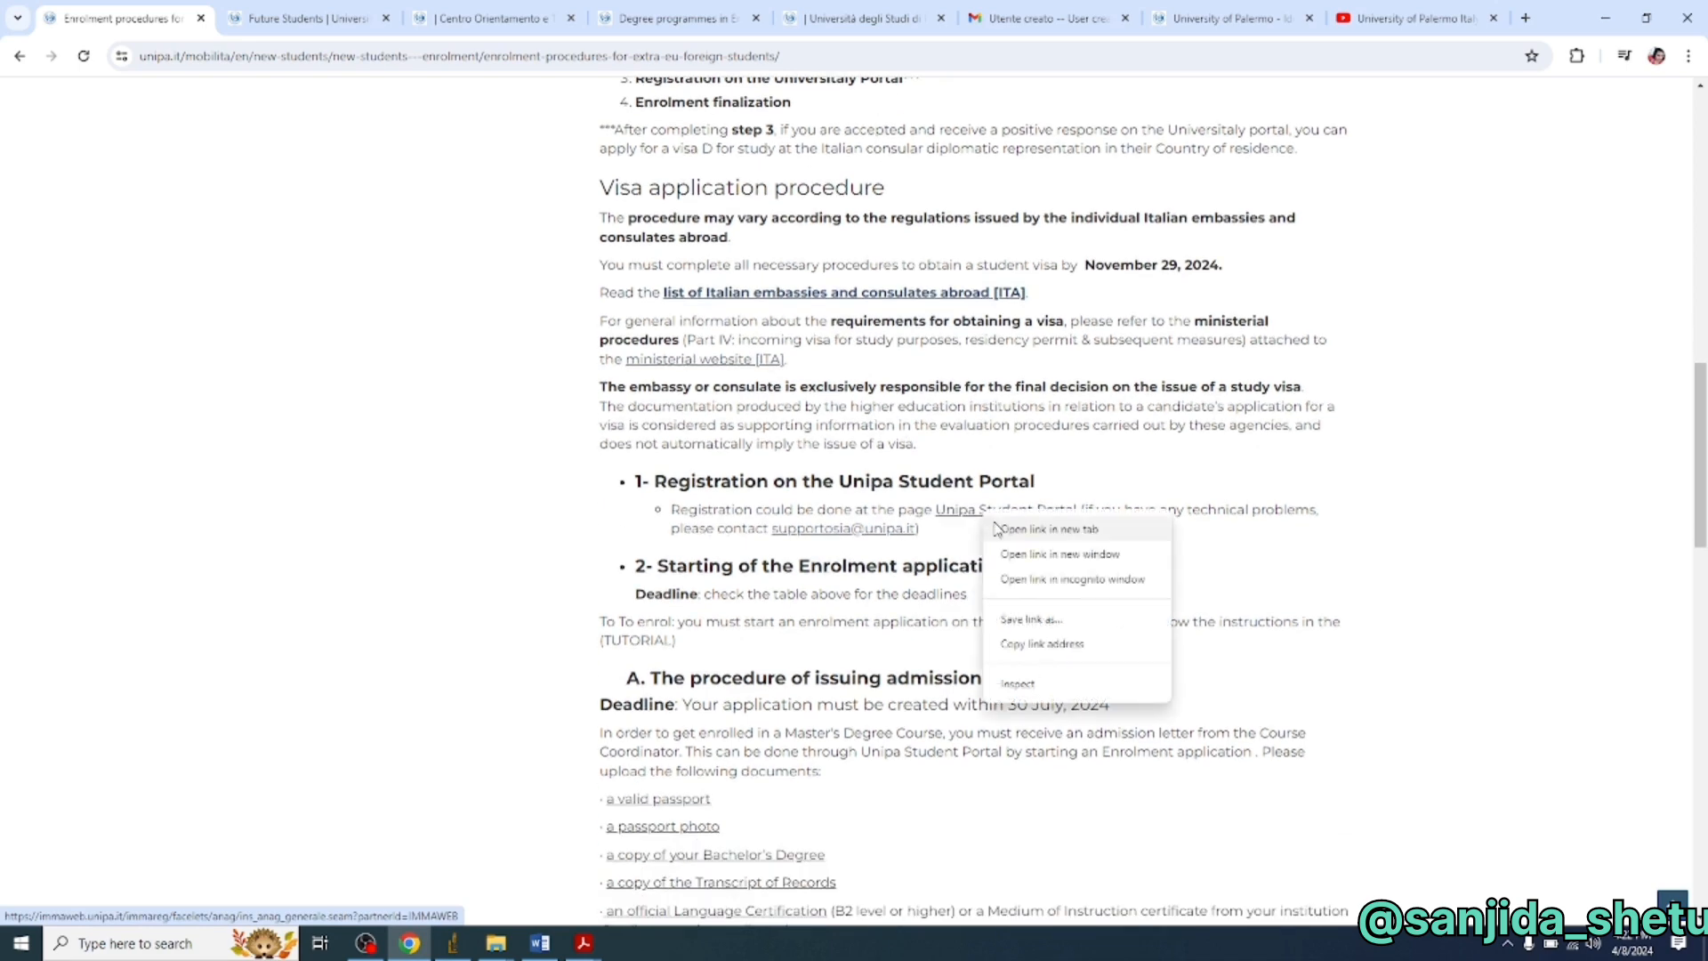
click(996, 528)
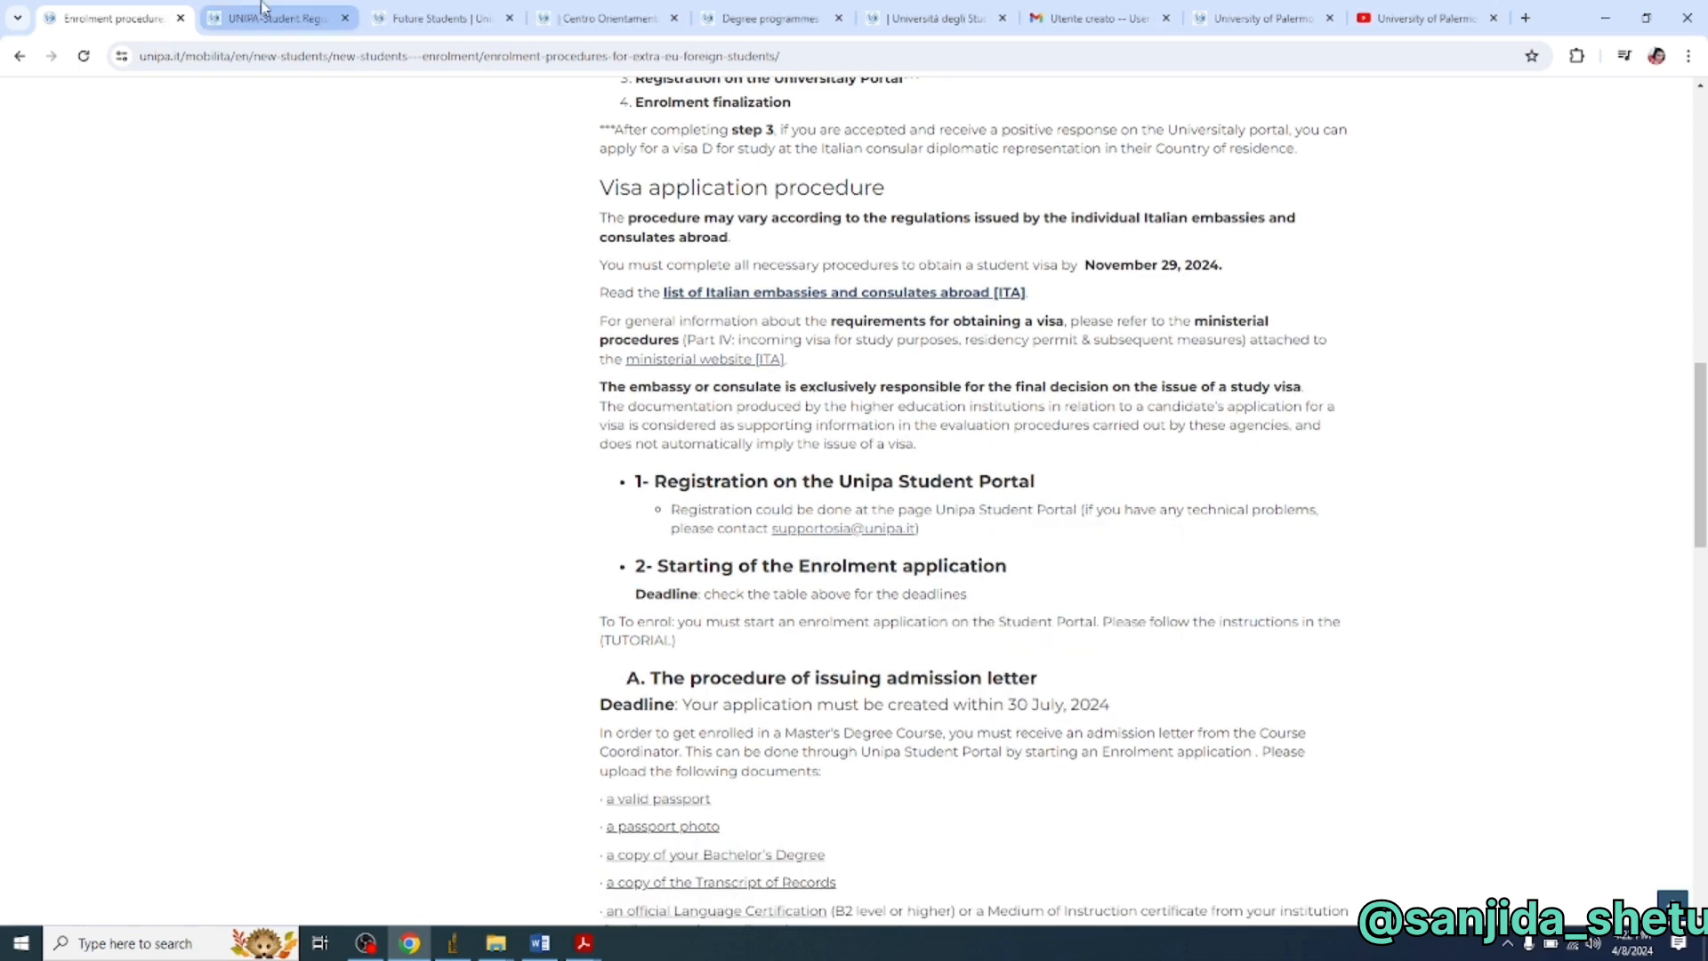
click(264, 16)
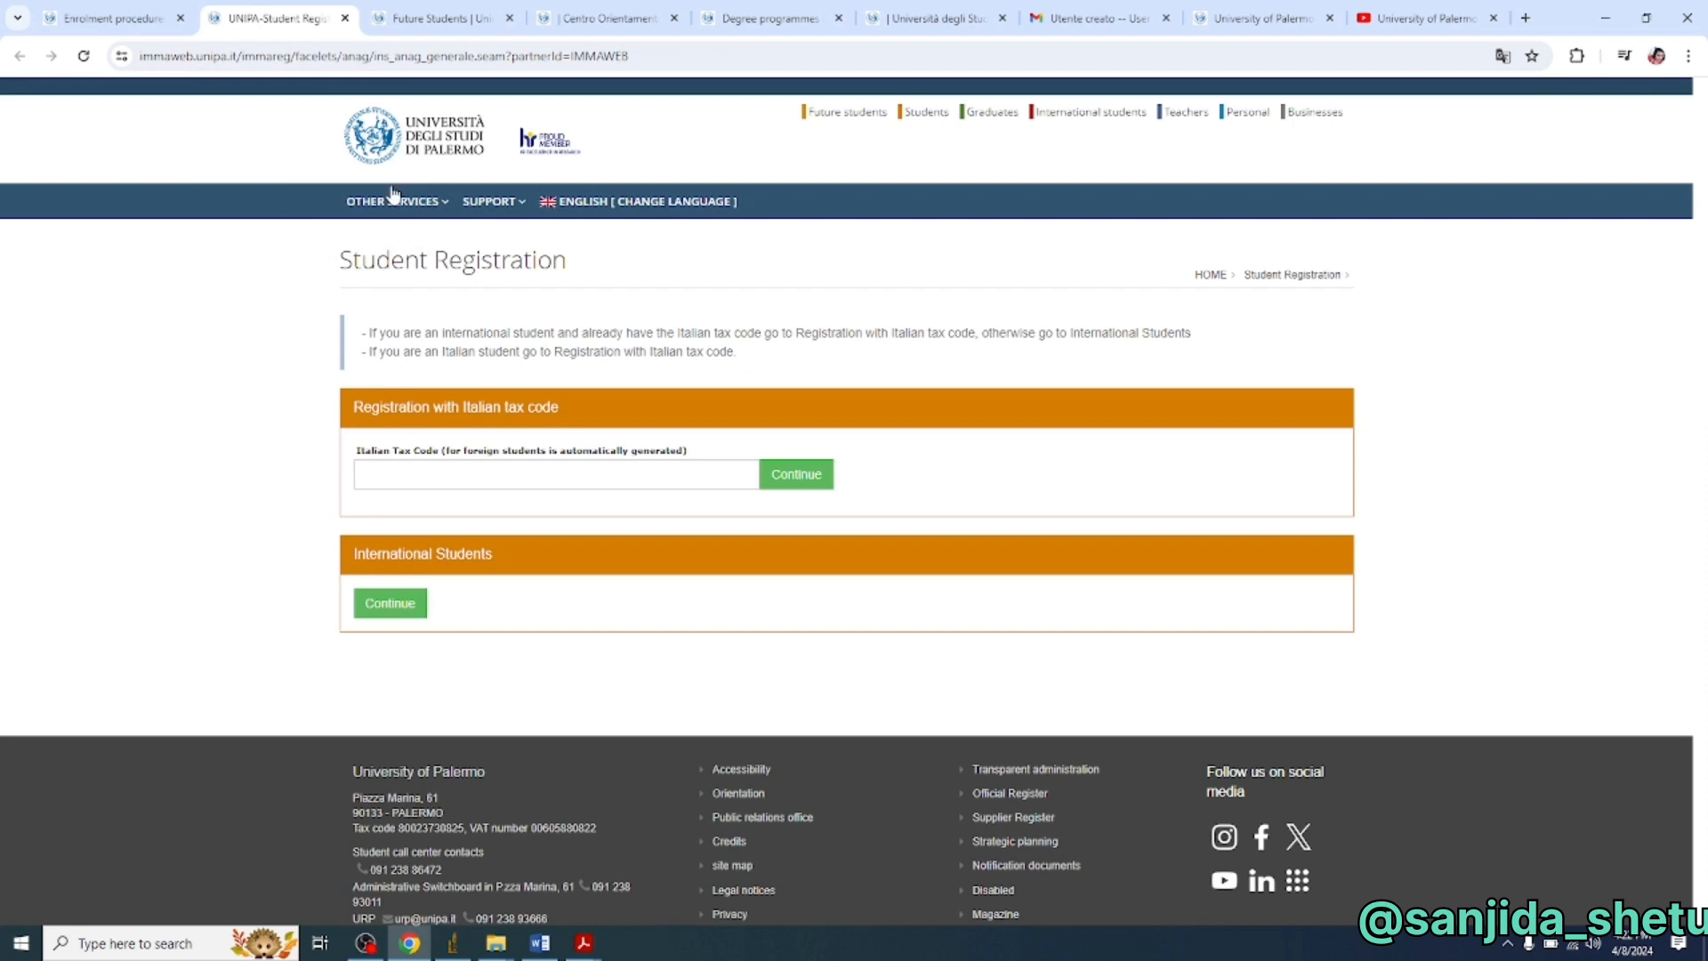
- Enter the Students' Portal personal area and go to Incoming Students > My applications
click(443, 203)
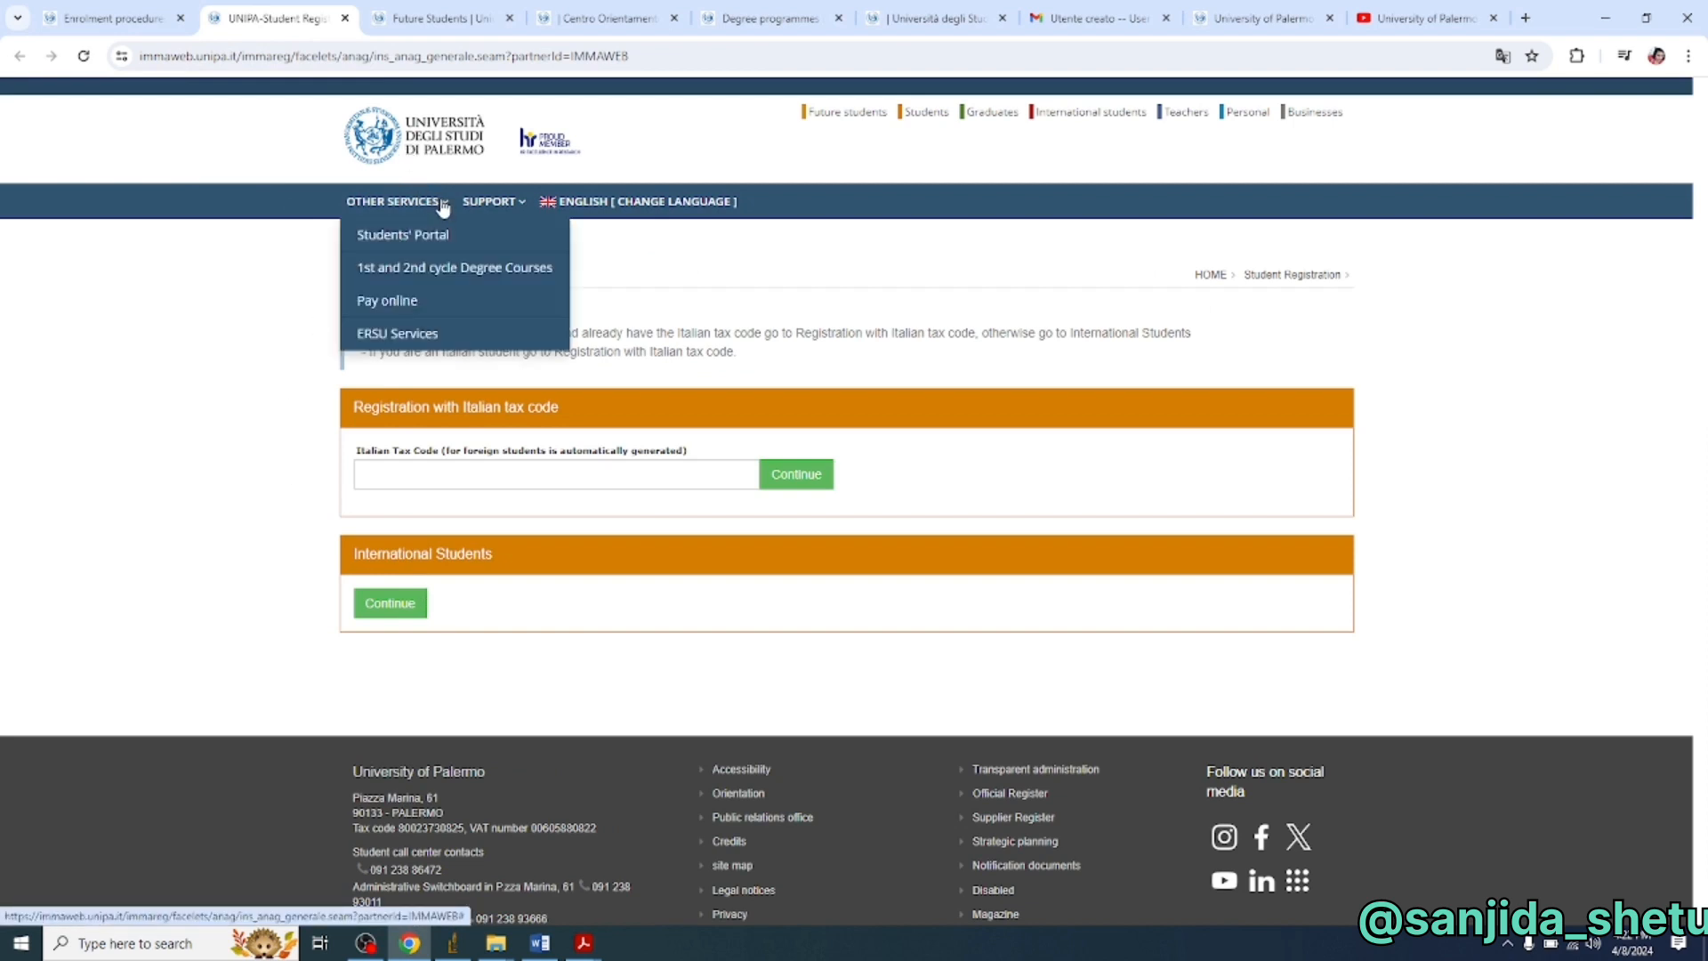
click(429, 235)
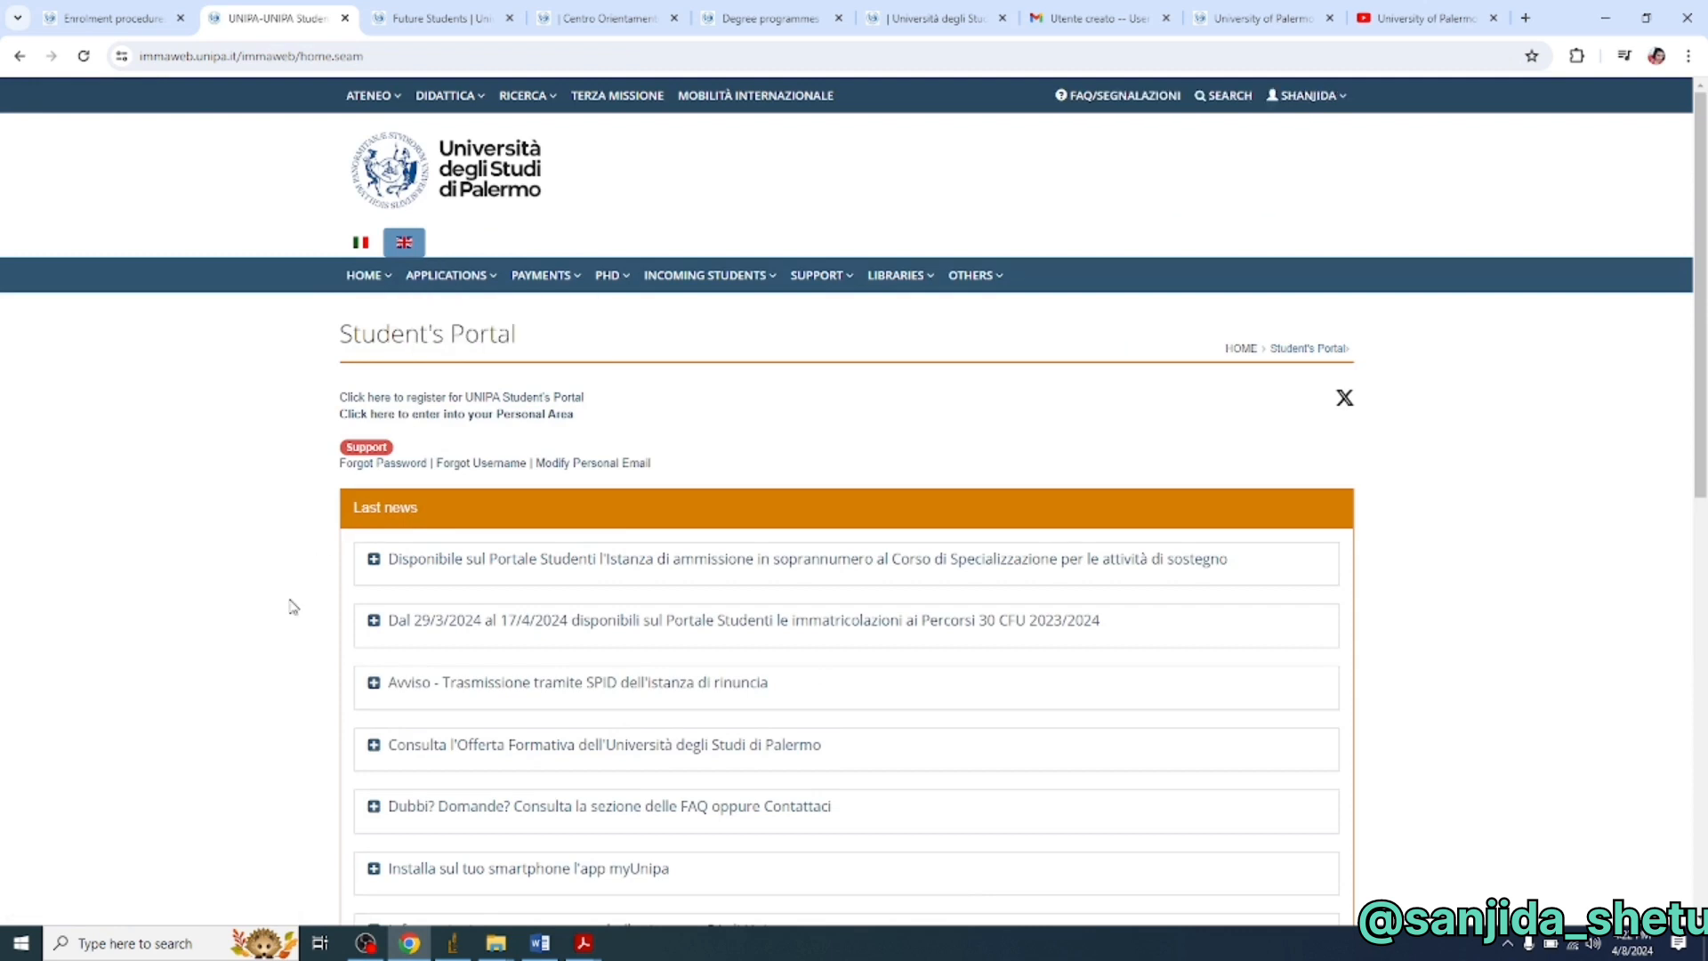
click(372, 422)
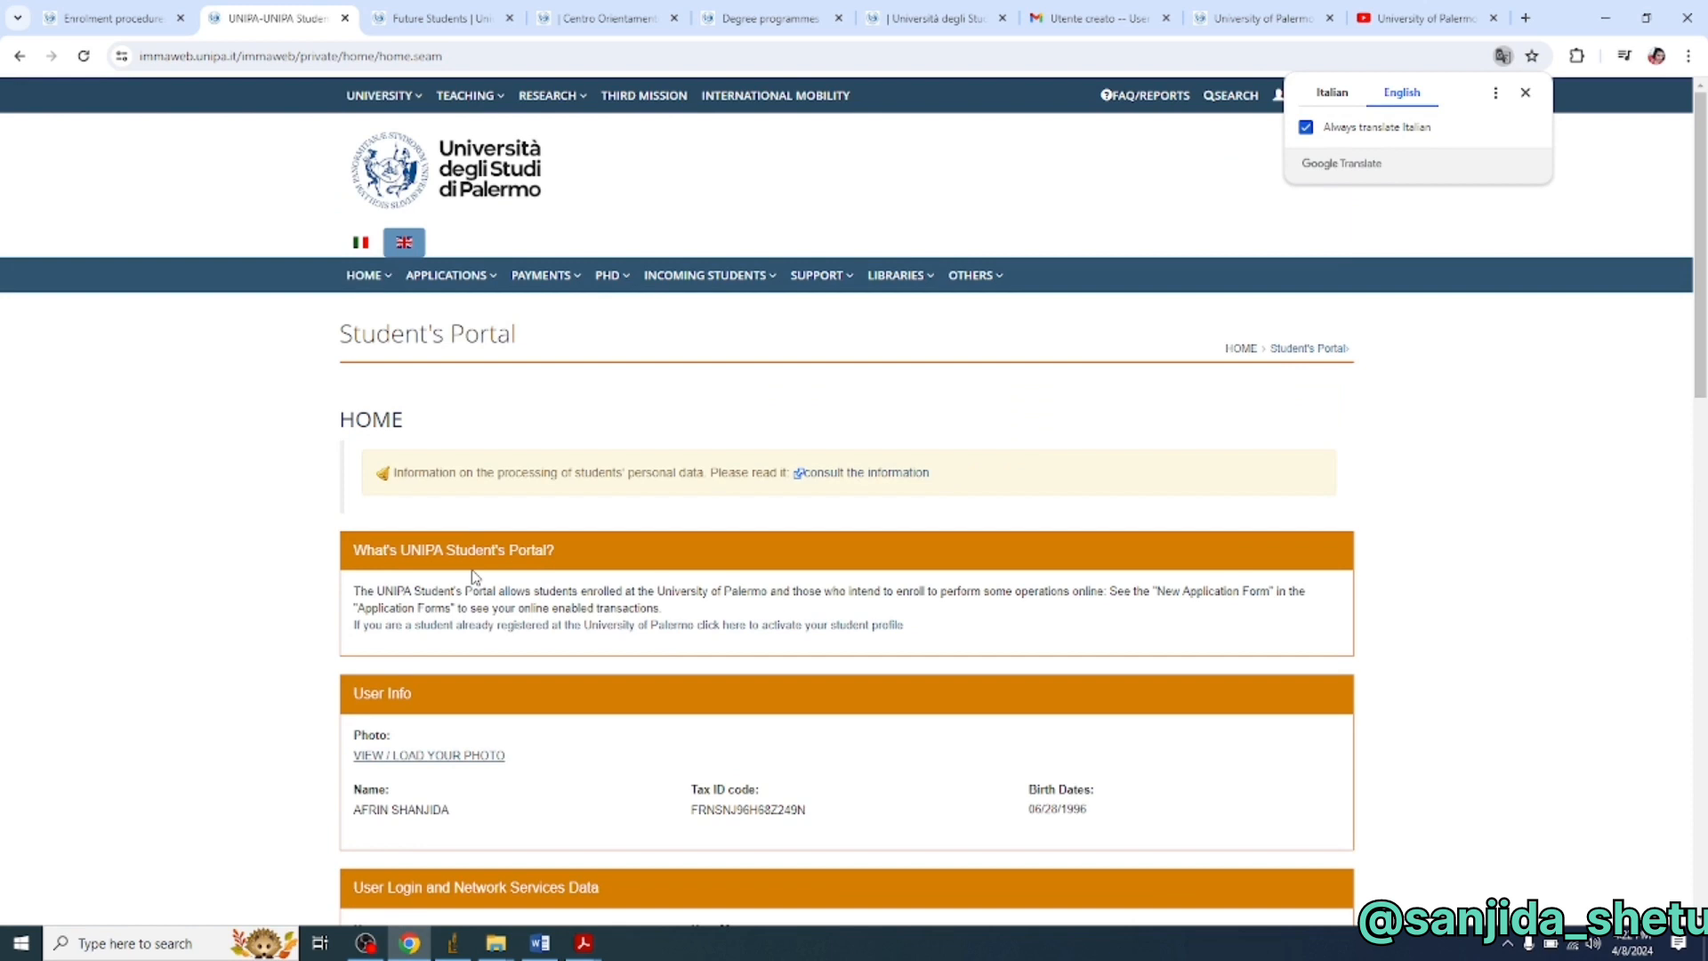
scroll(468, 469, down, 2)
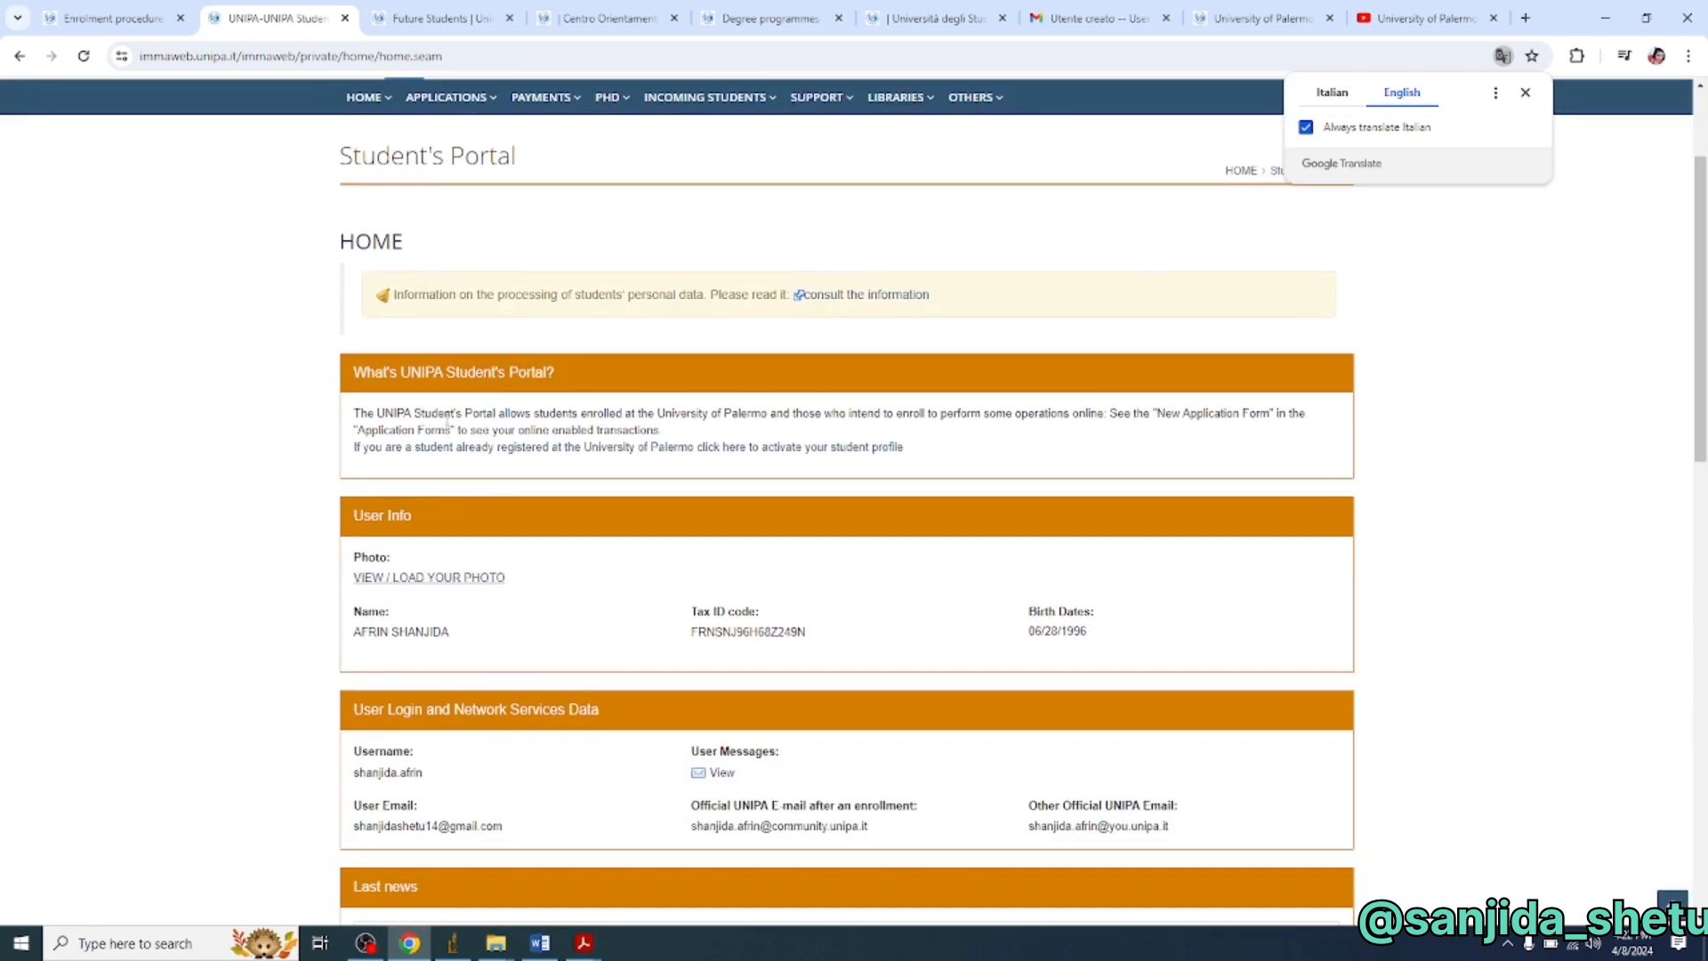
scroll(445, 400, up, 2)
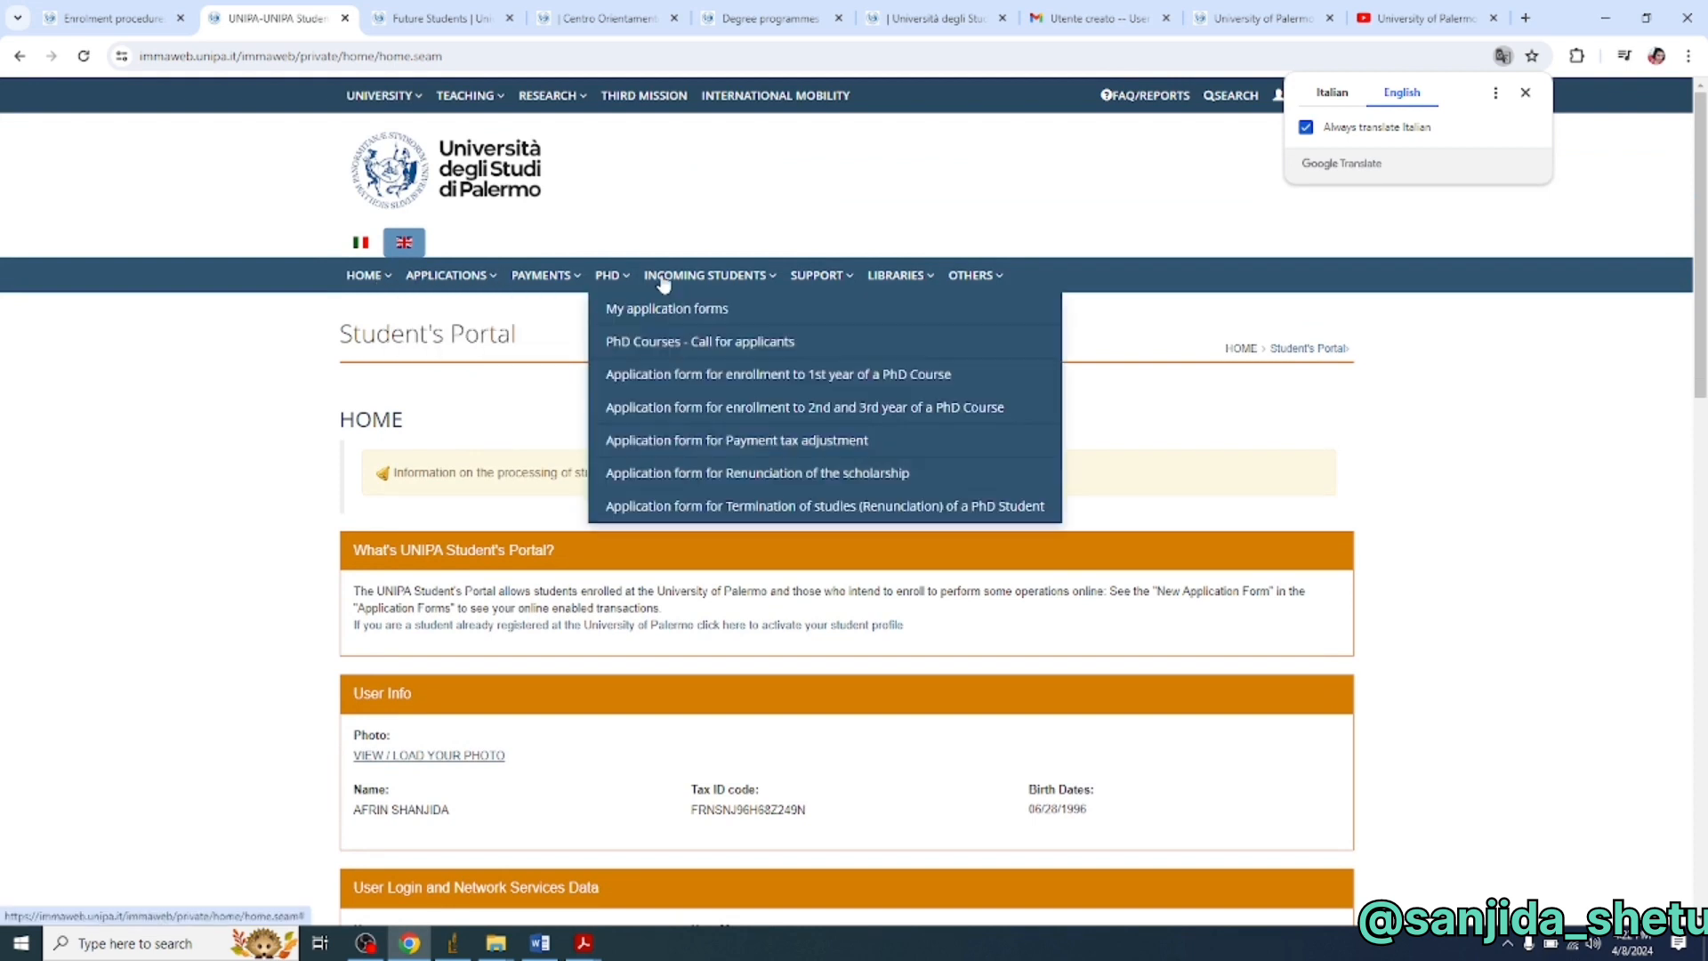
click(772, 285)
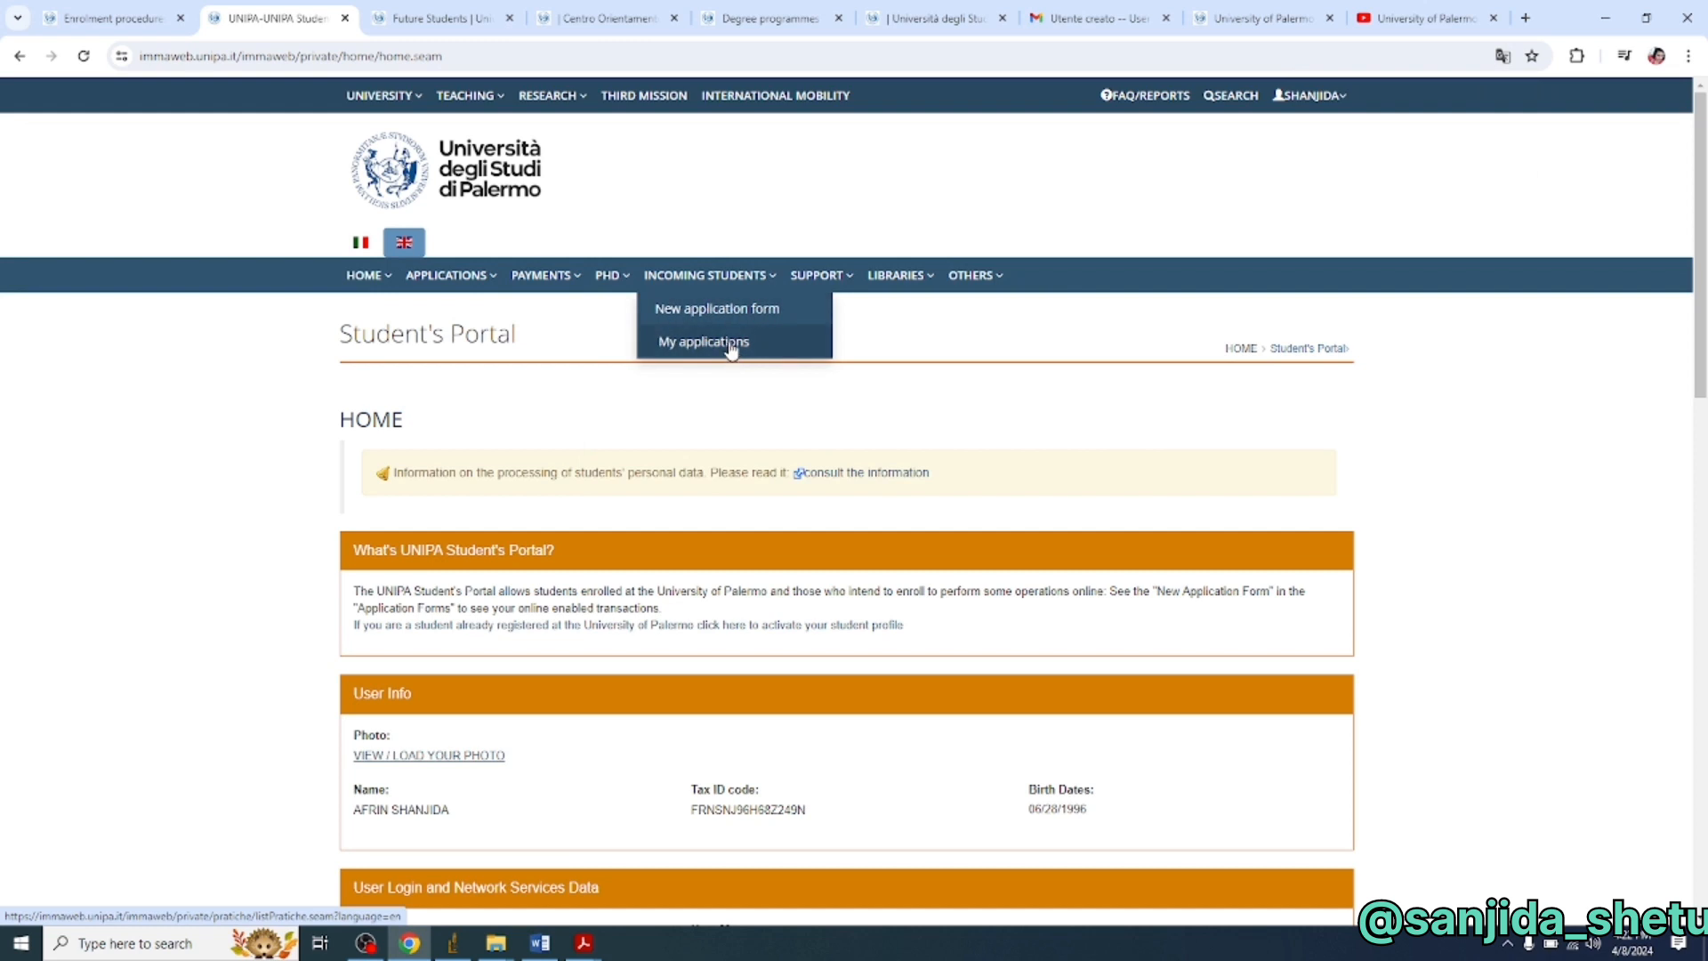
click(731, 350)
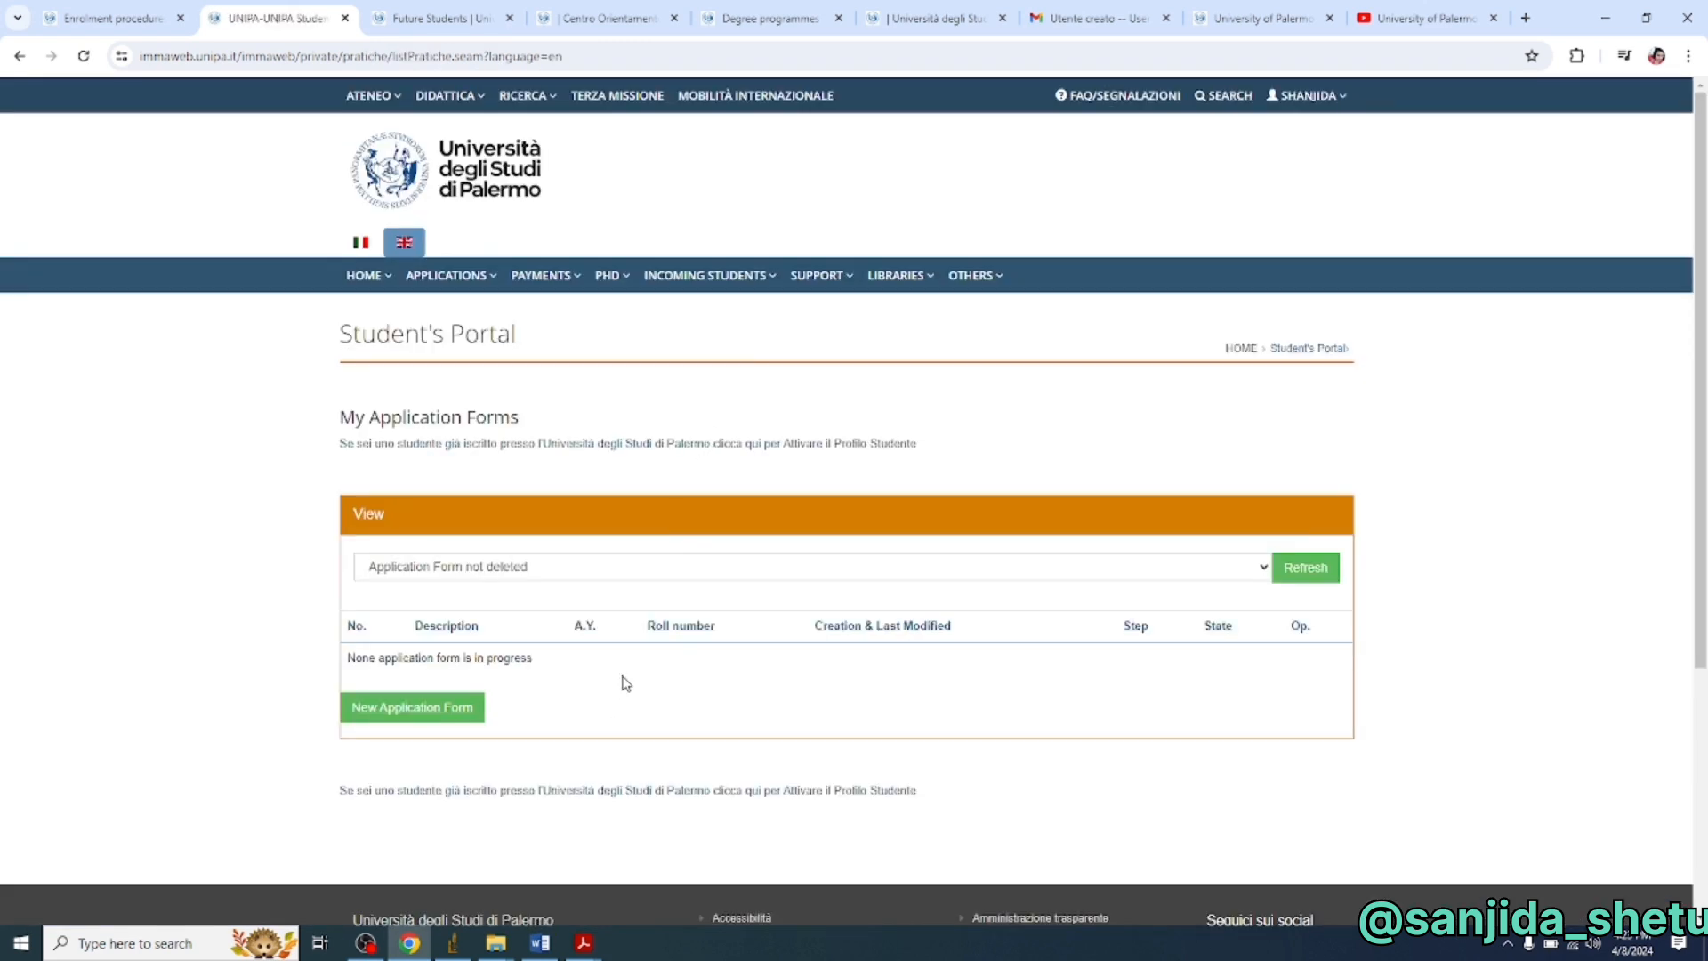
- Keep the View filter on non-deleted forms, start a New Application Form, and browse its categories
click(1263, 569)
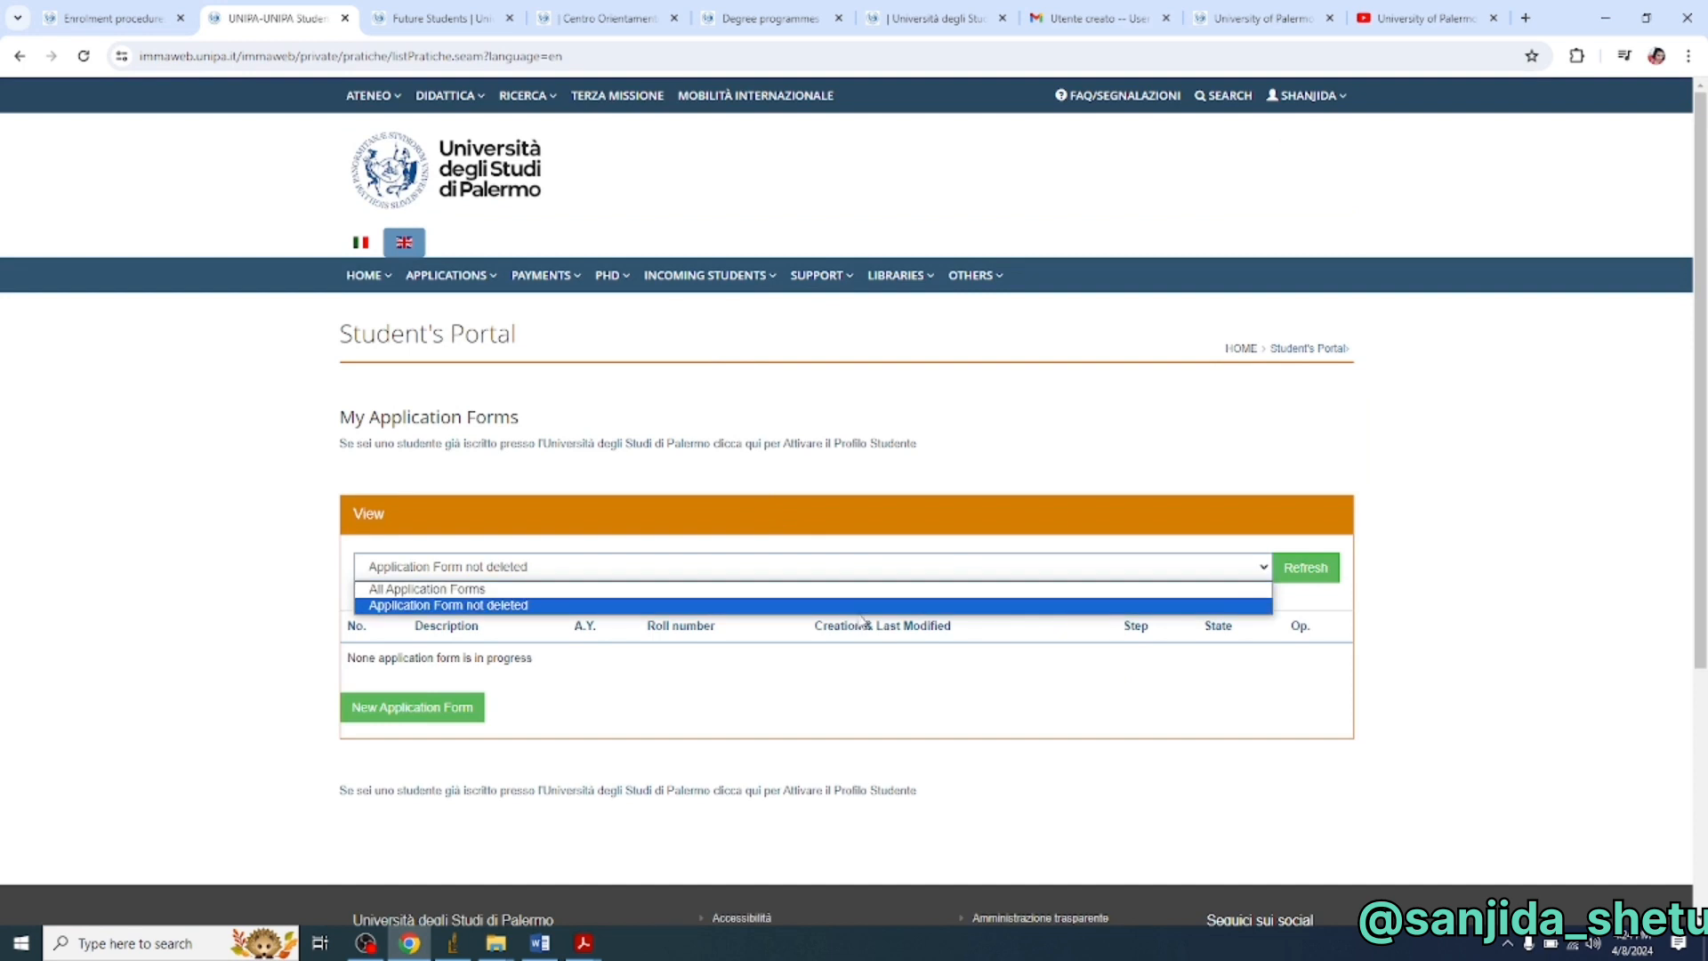
click(725, 607)
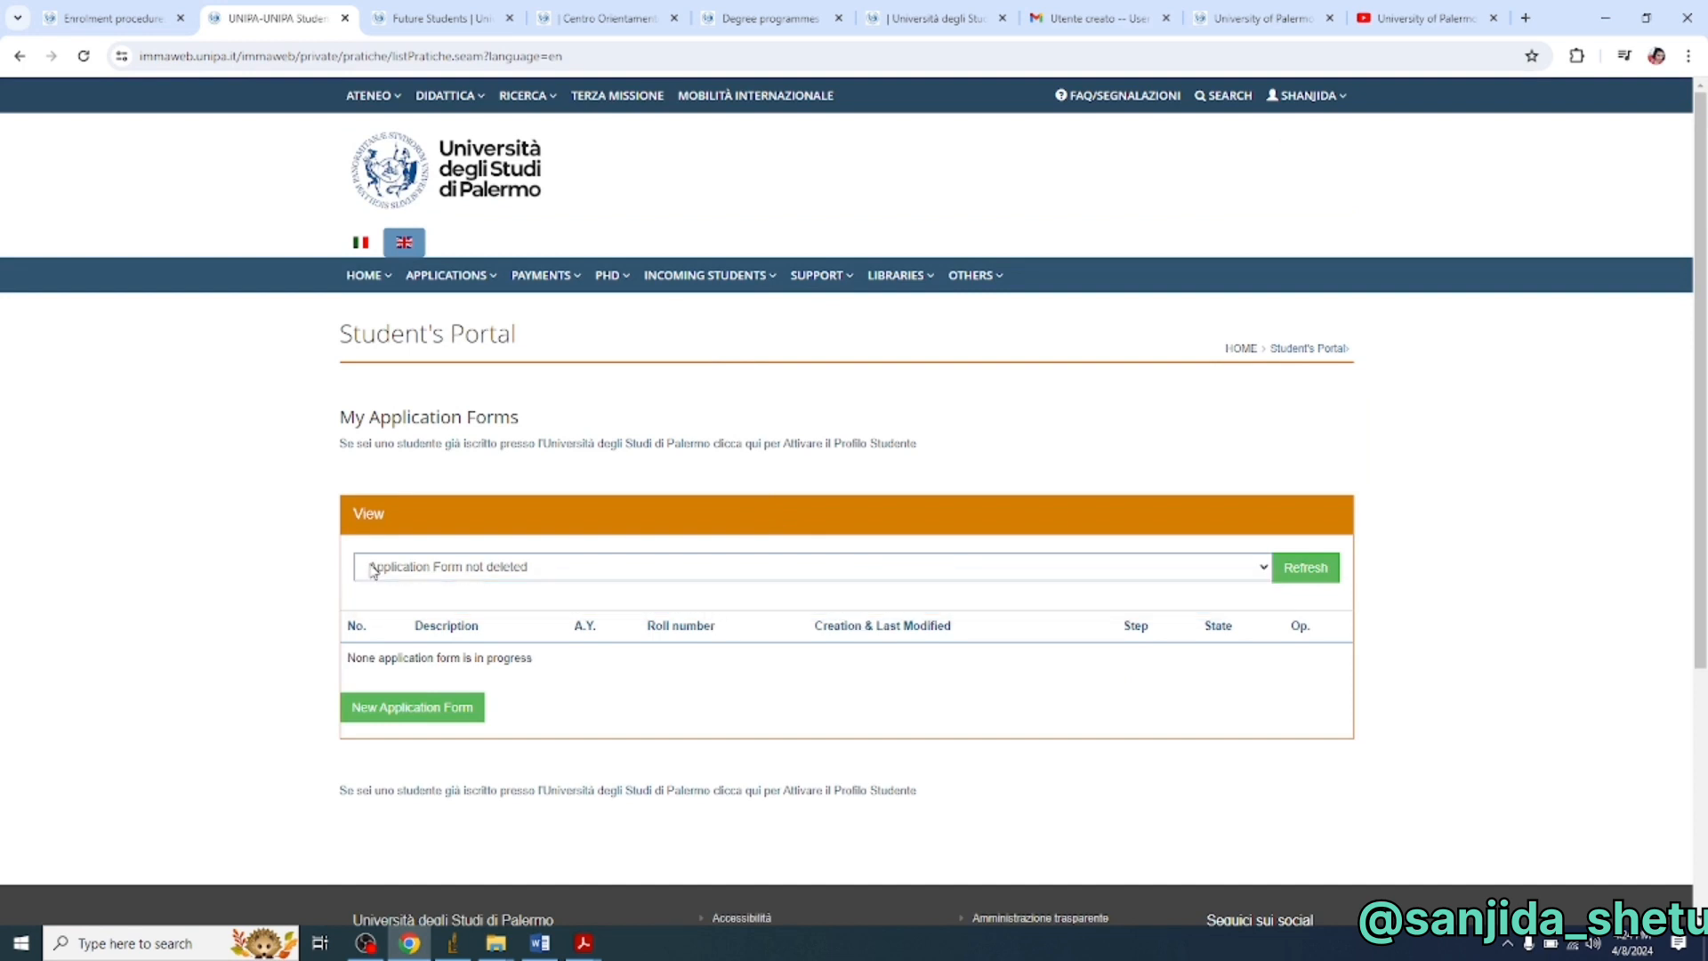
click(450, 712)
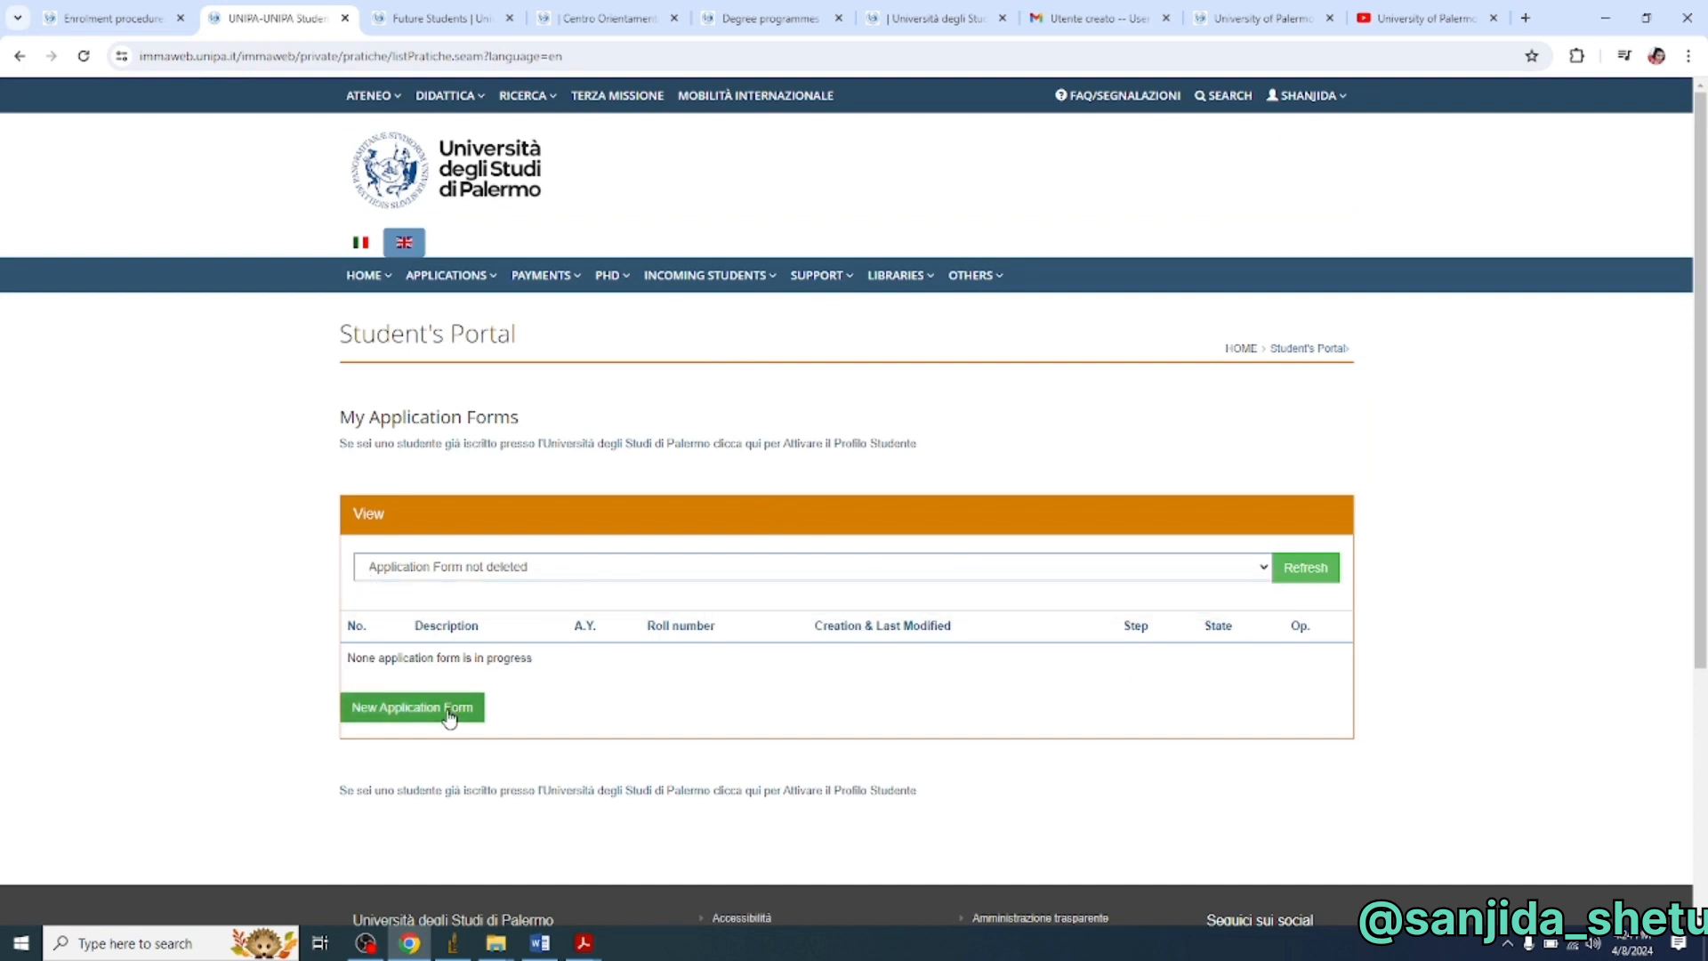
click(450, 712)
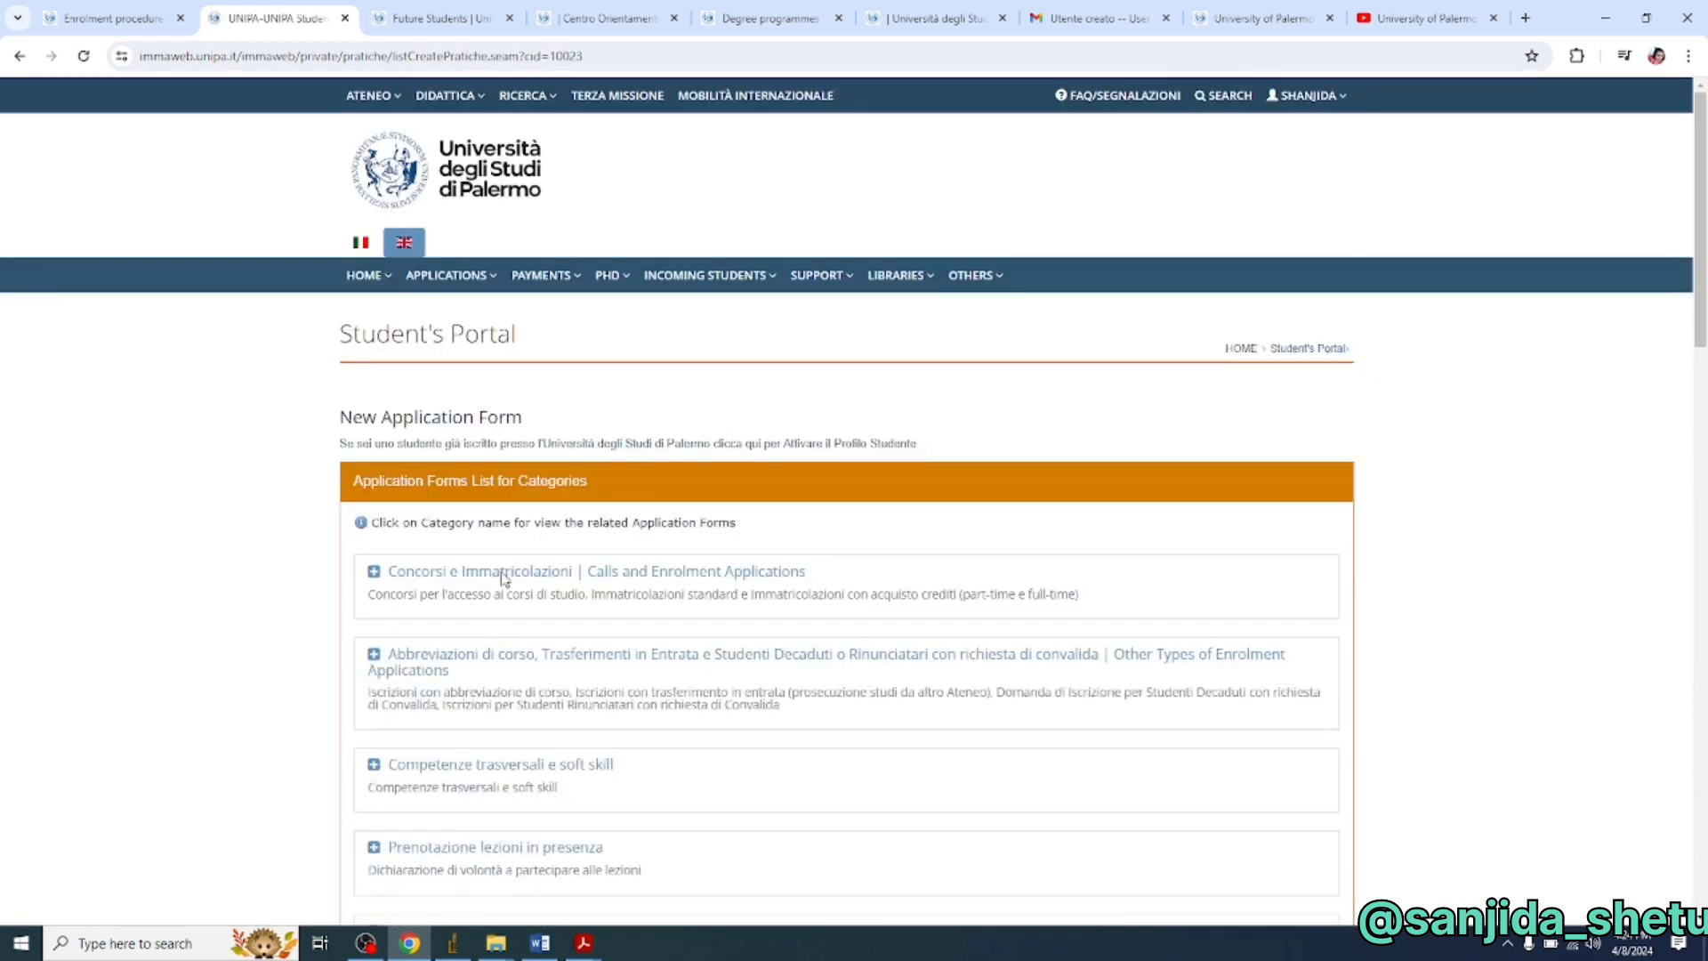
scroll(591, 471, down, 1)
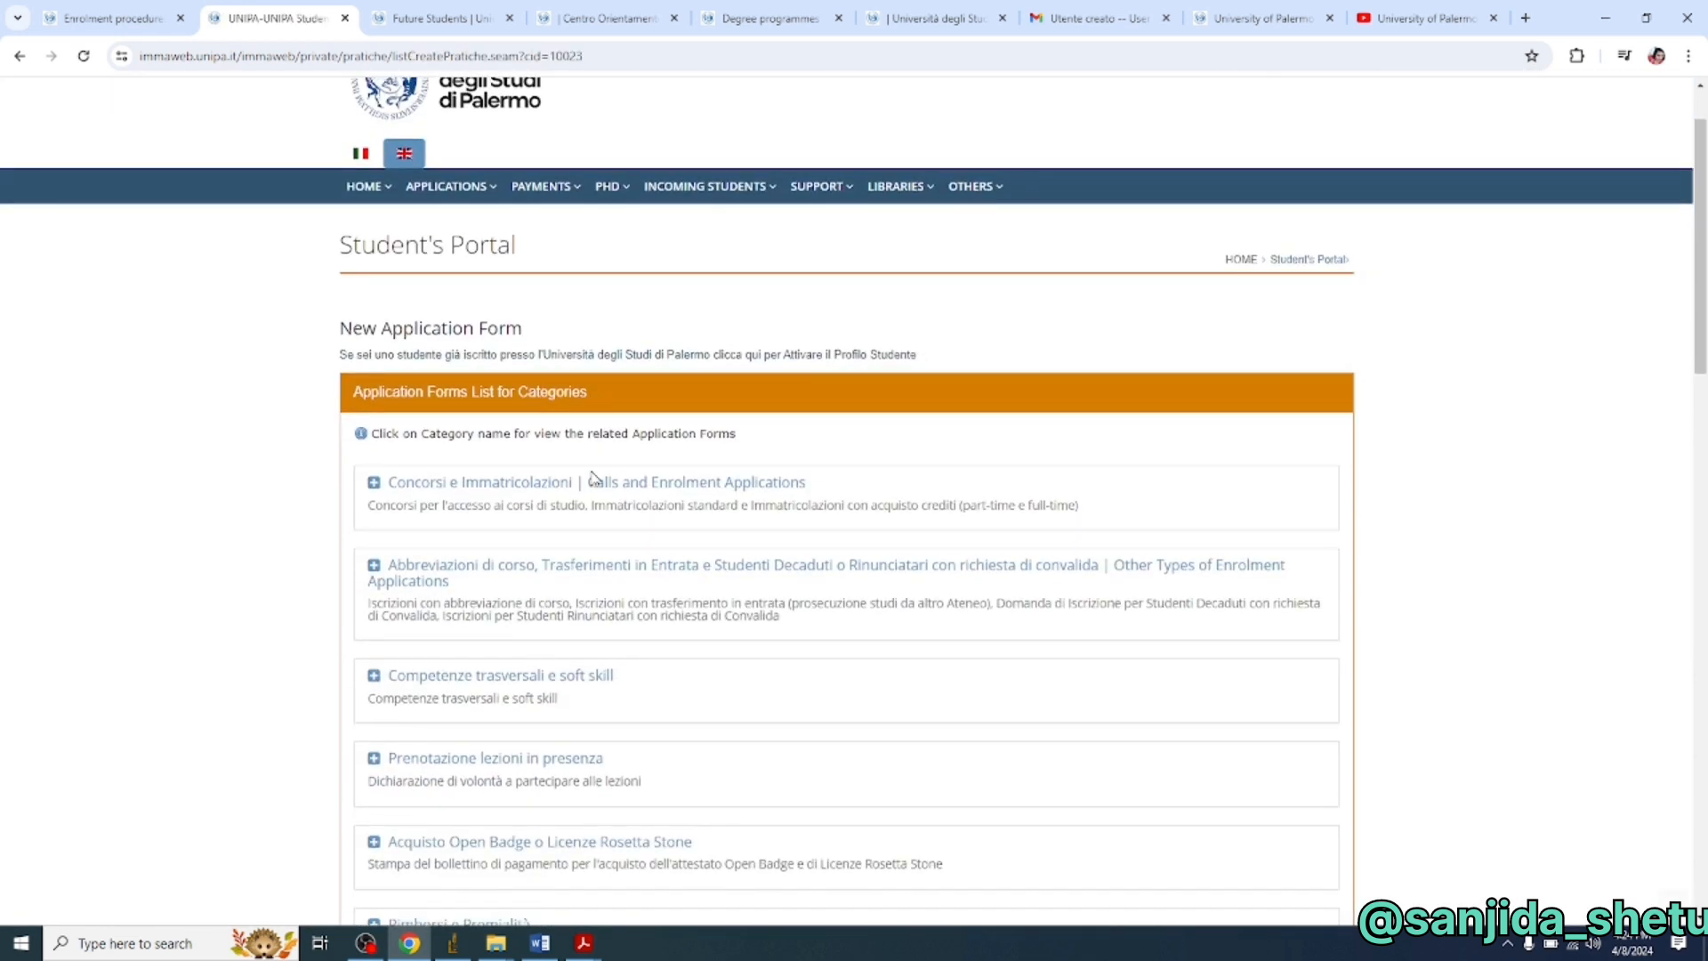
scroll(734, 434, down, 2)
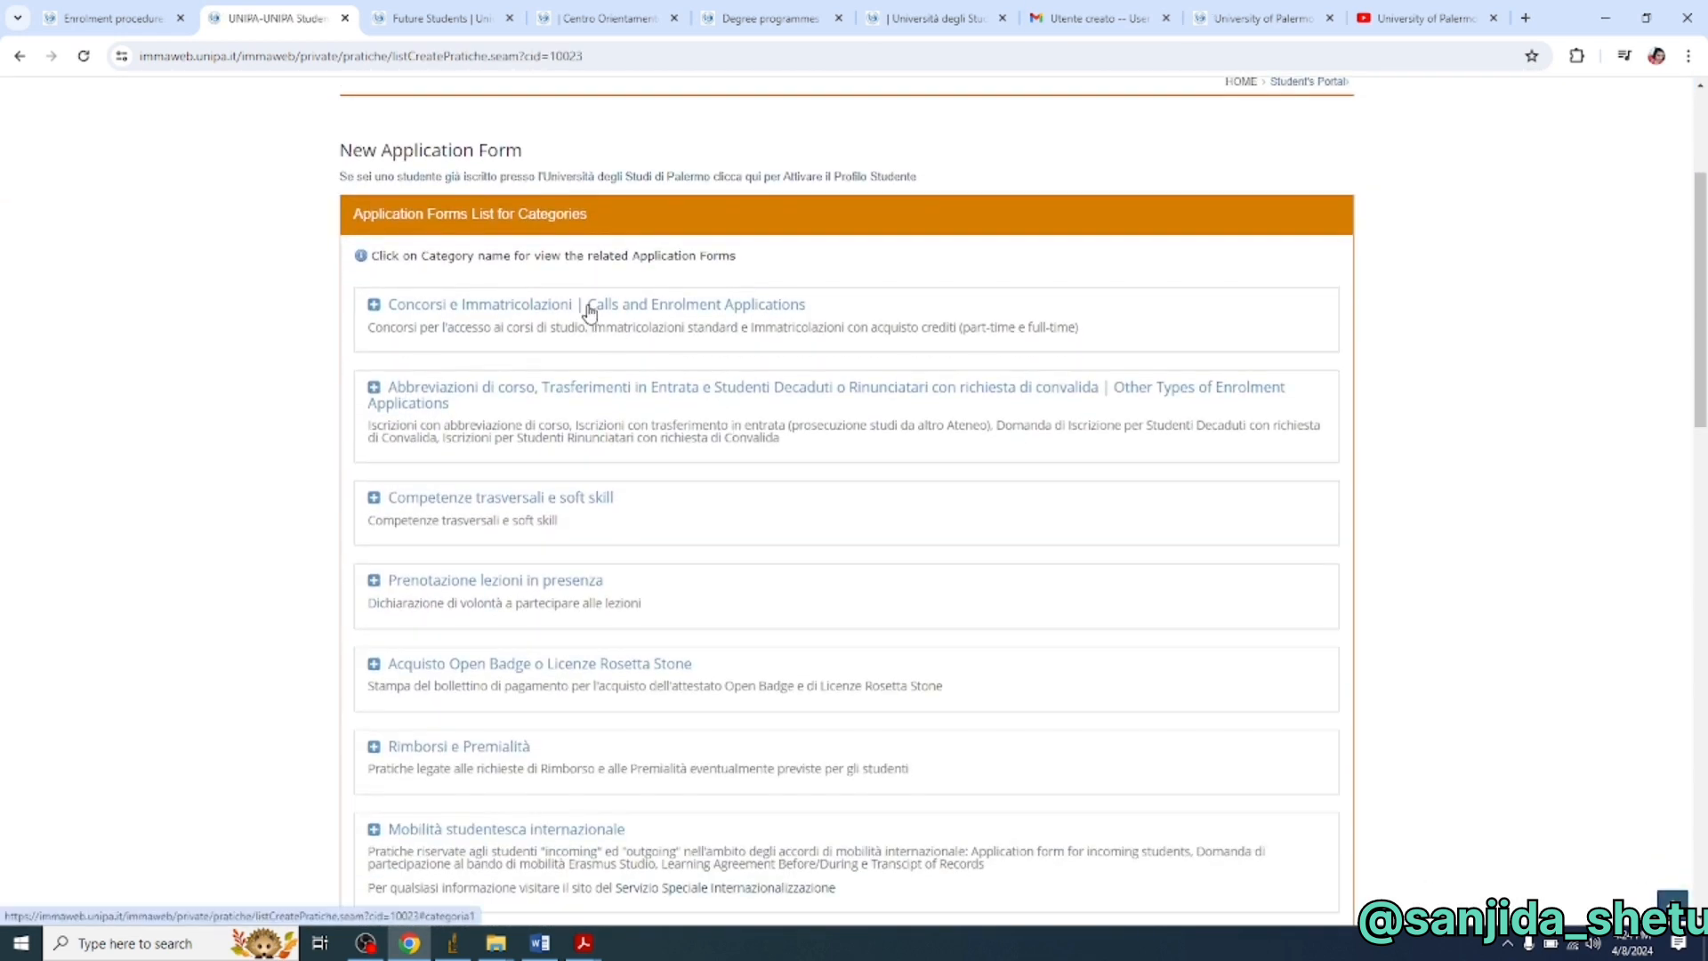
scroll(590, 311, down, 8)
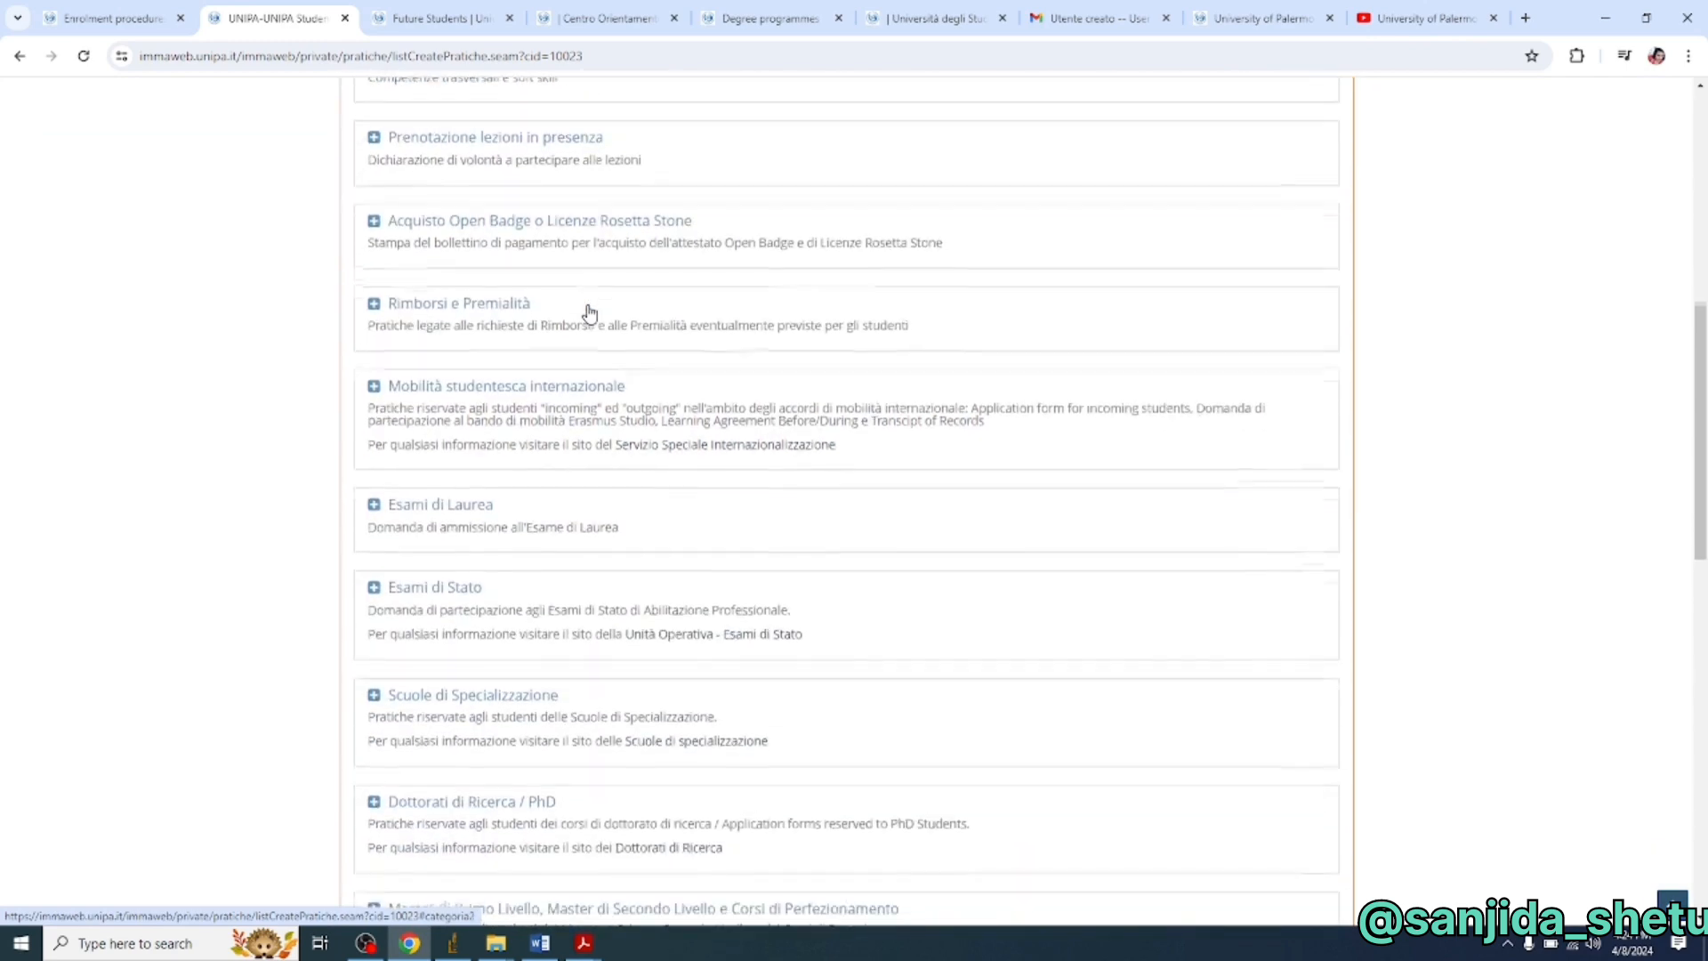
scroll(590, 311, down, 10)
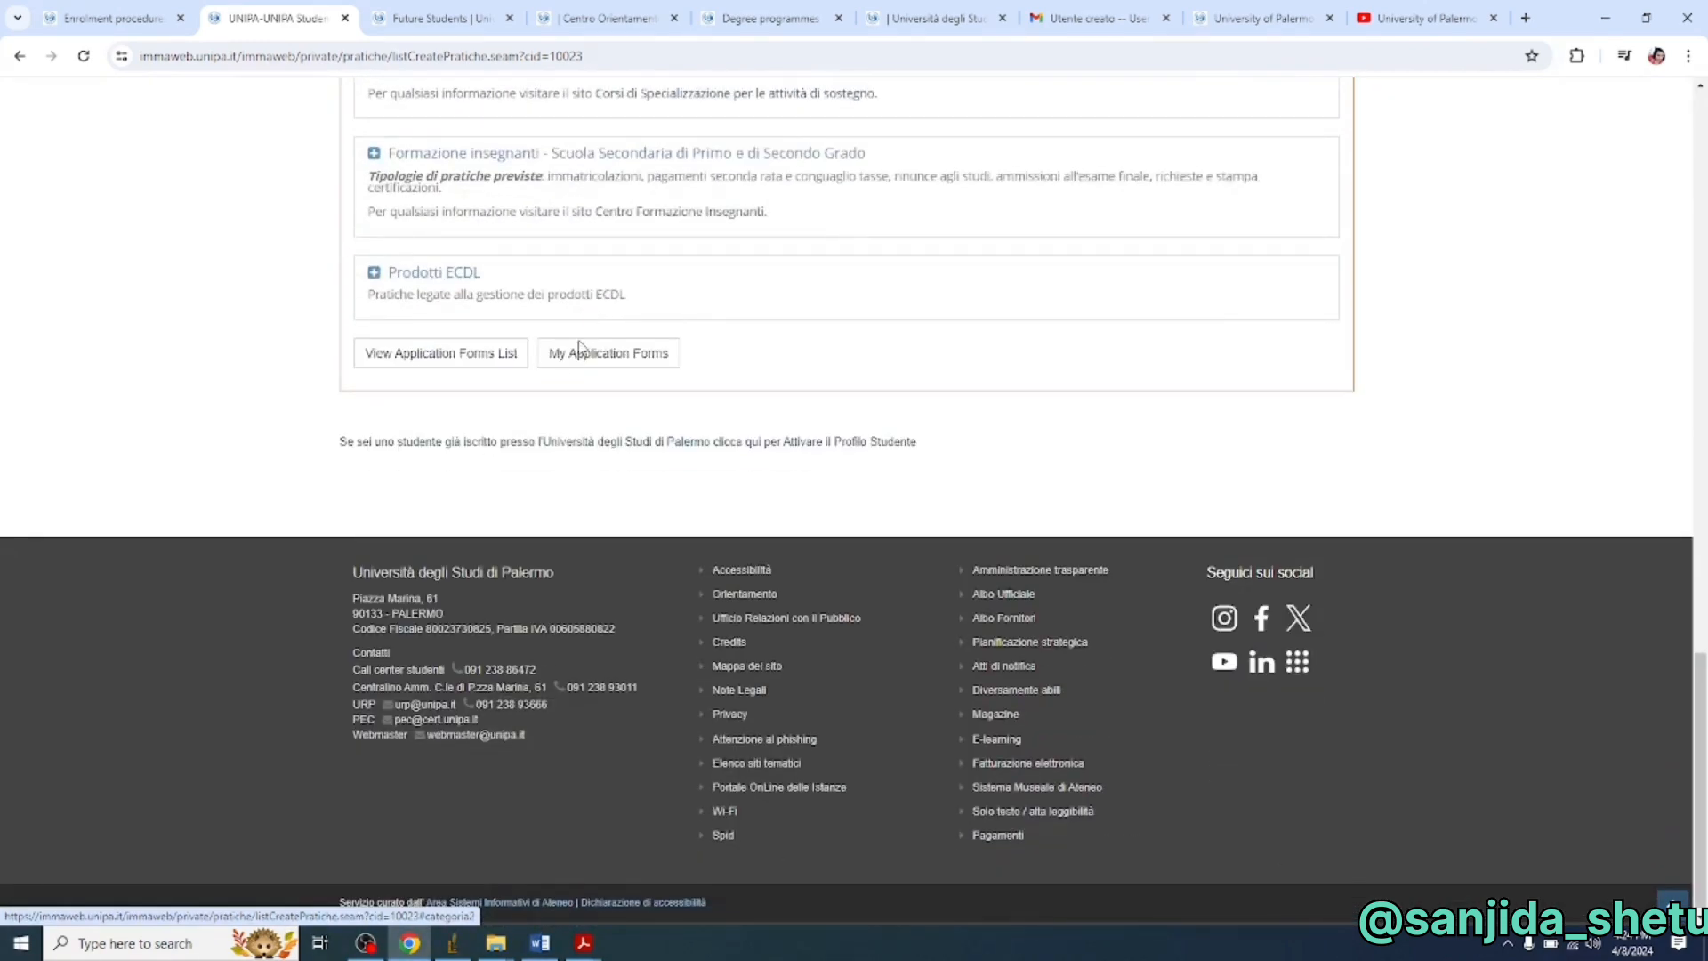
- From the full forms list, add an Enrolment Bachelor's Degree/Master's Degree Application
click(457, 358)
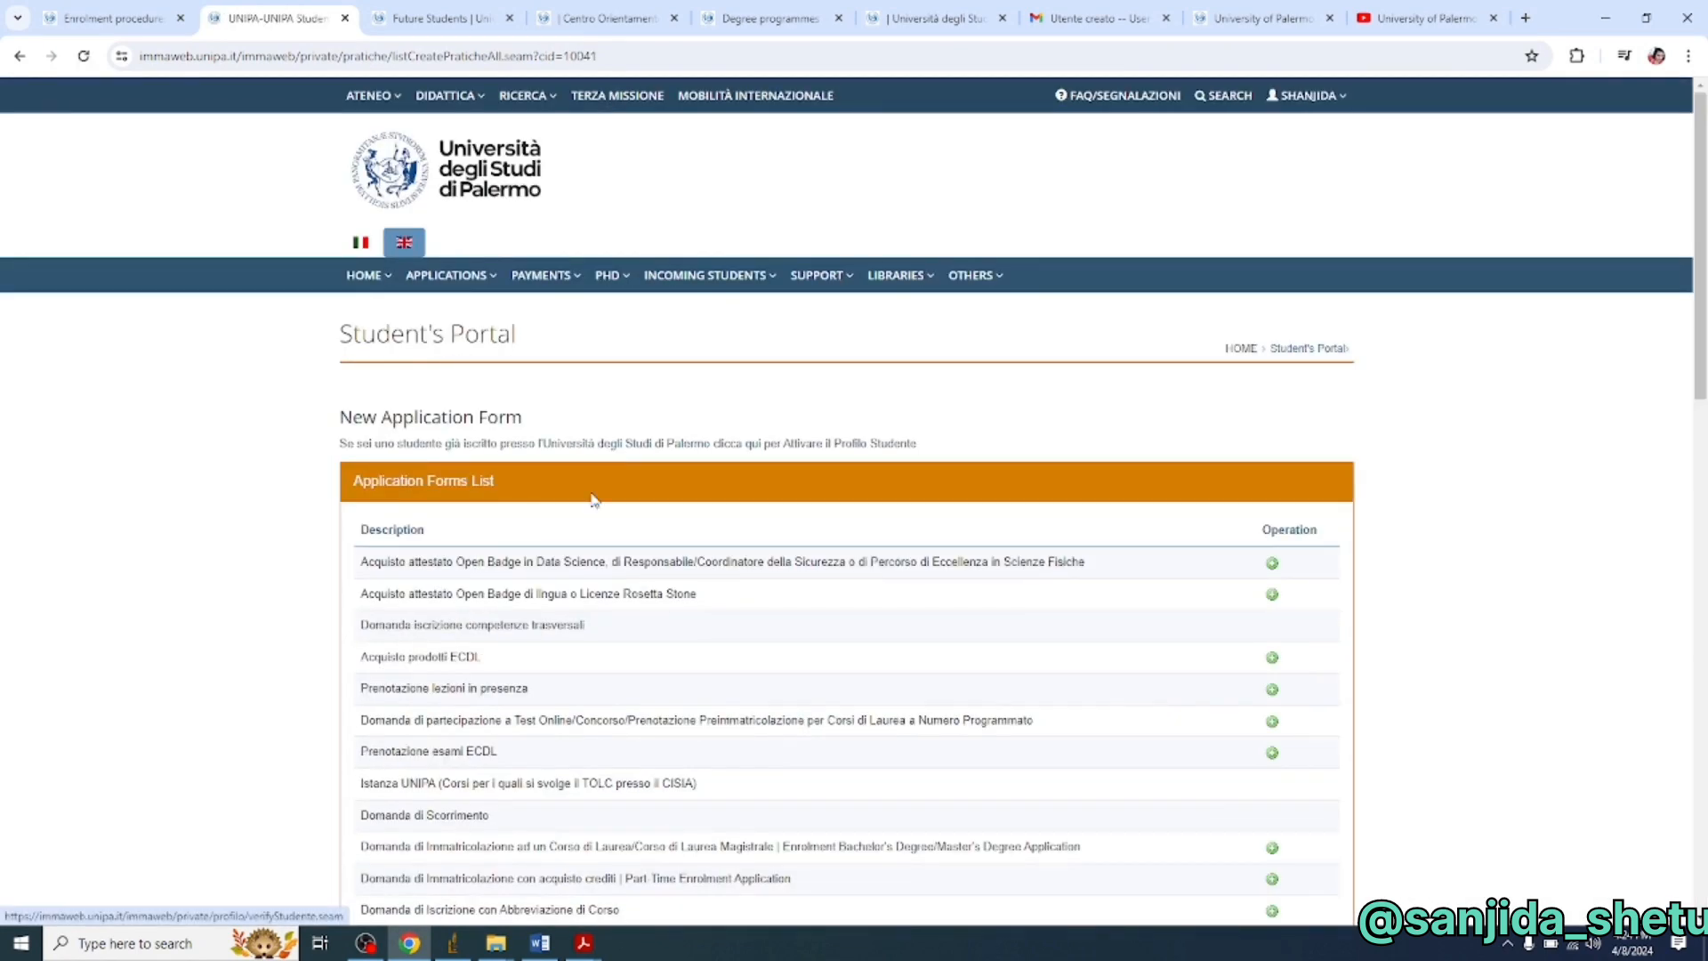
scroll(643, 591, down, 1)
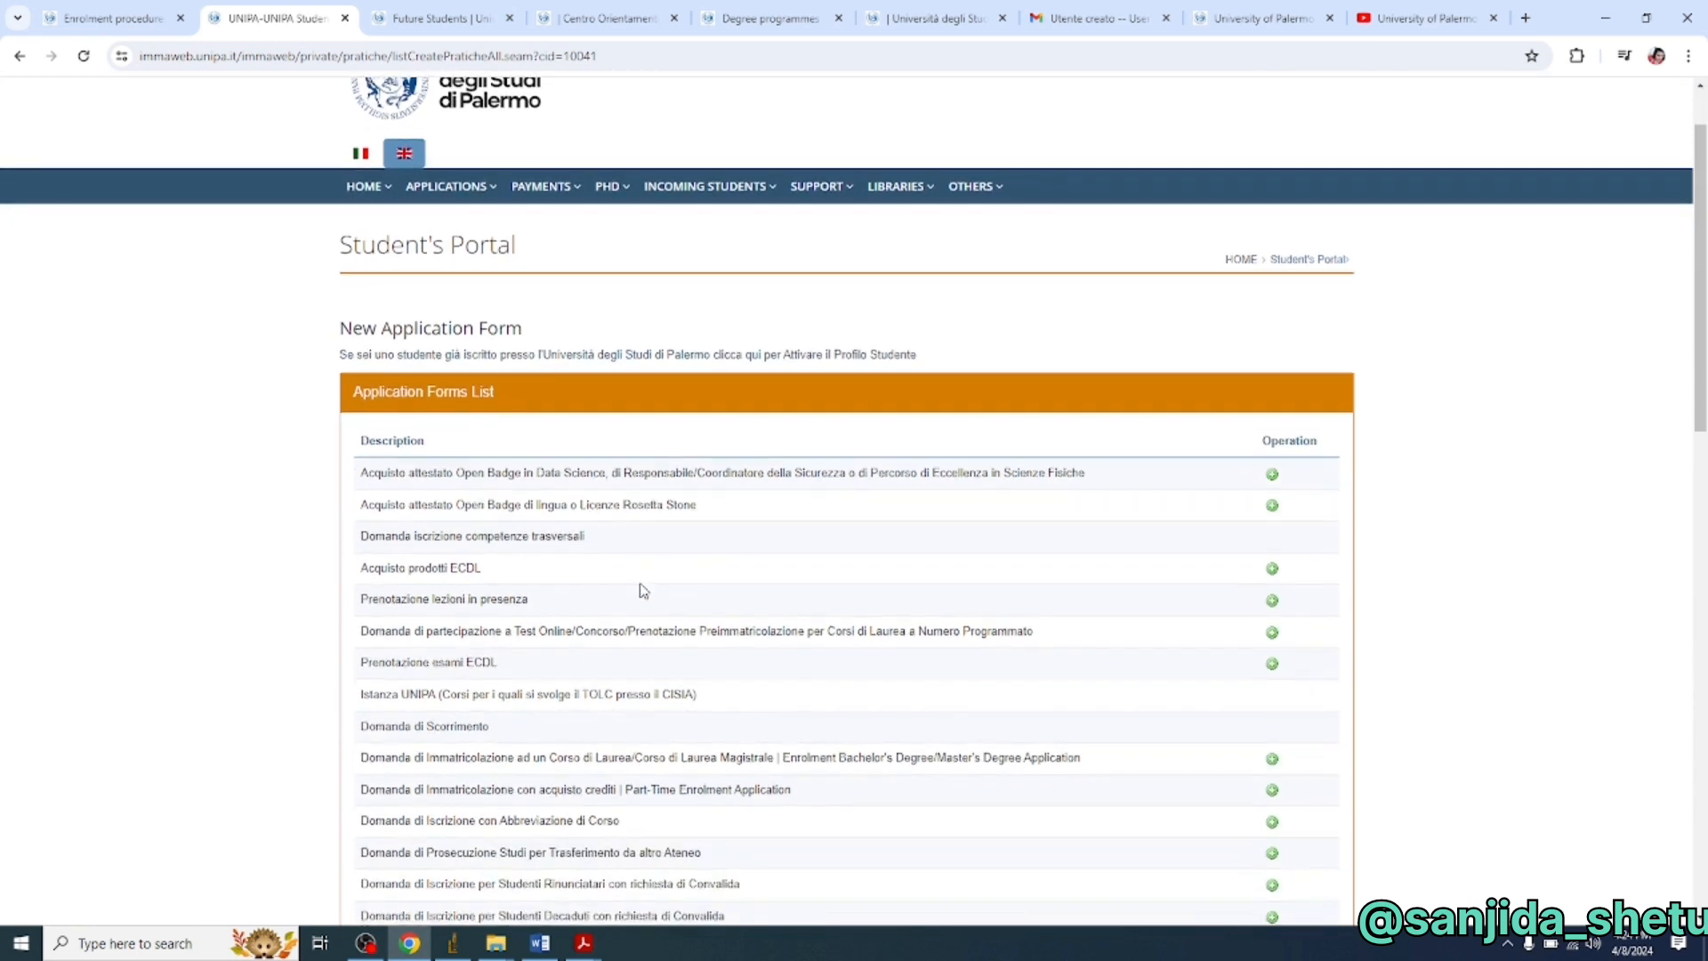
scroll(424, 330, down, 1)
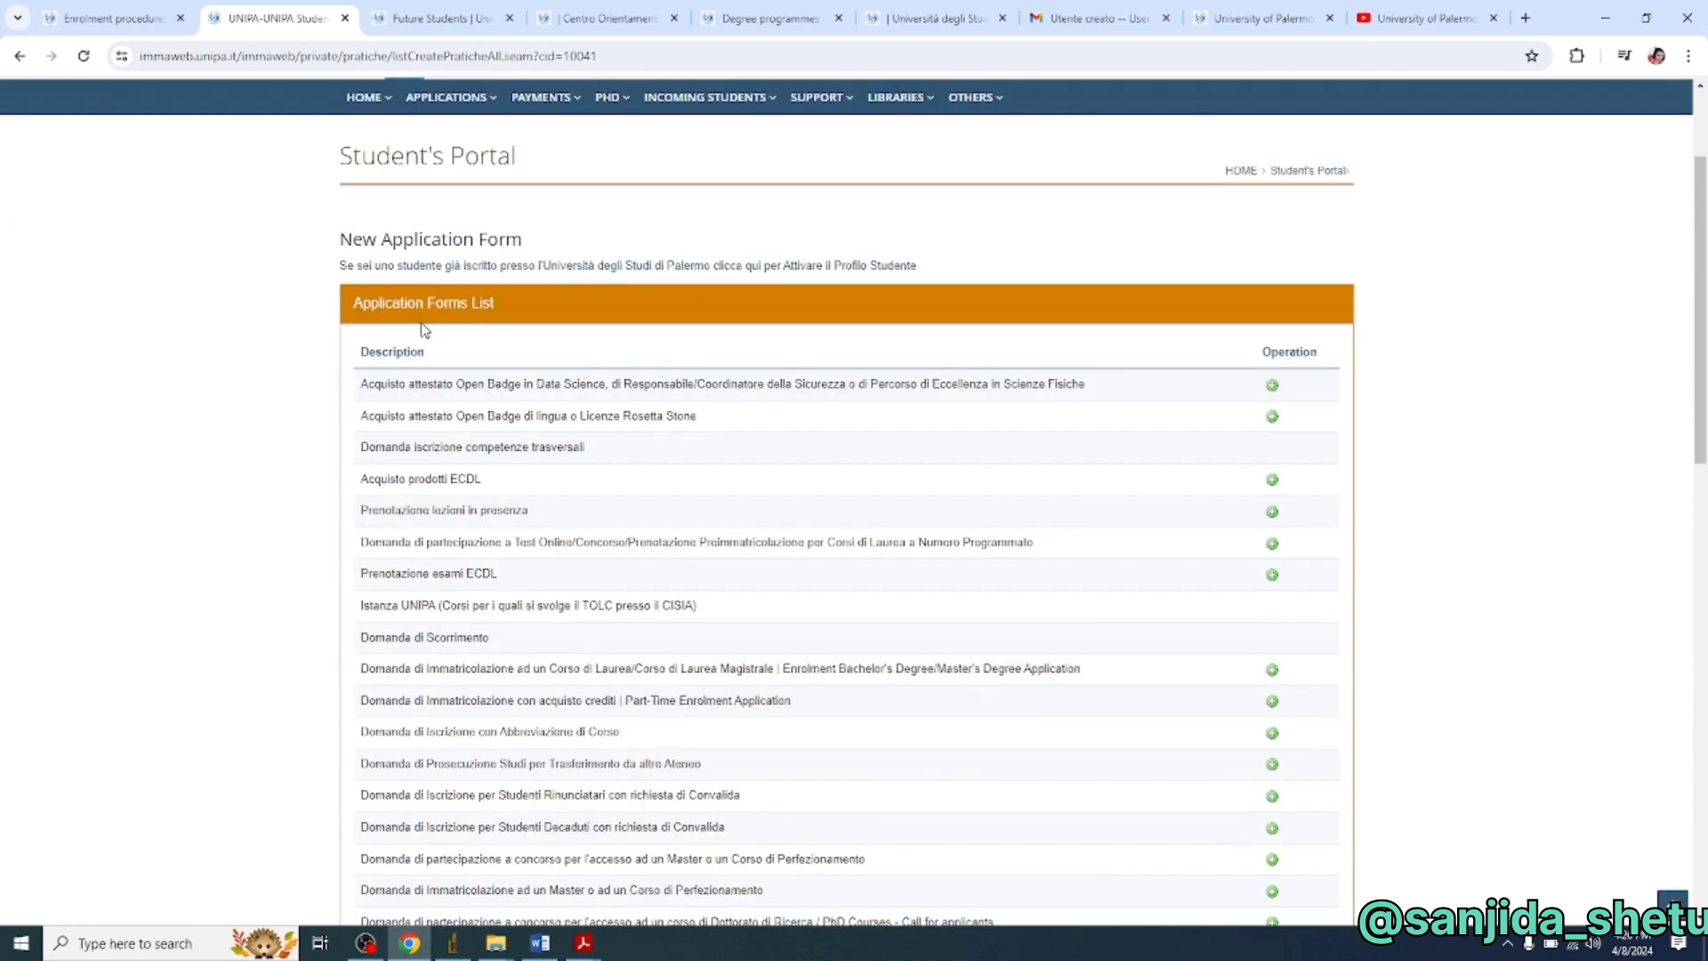
scroll(424, 330, down, 3)
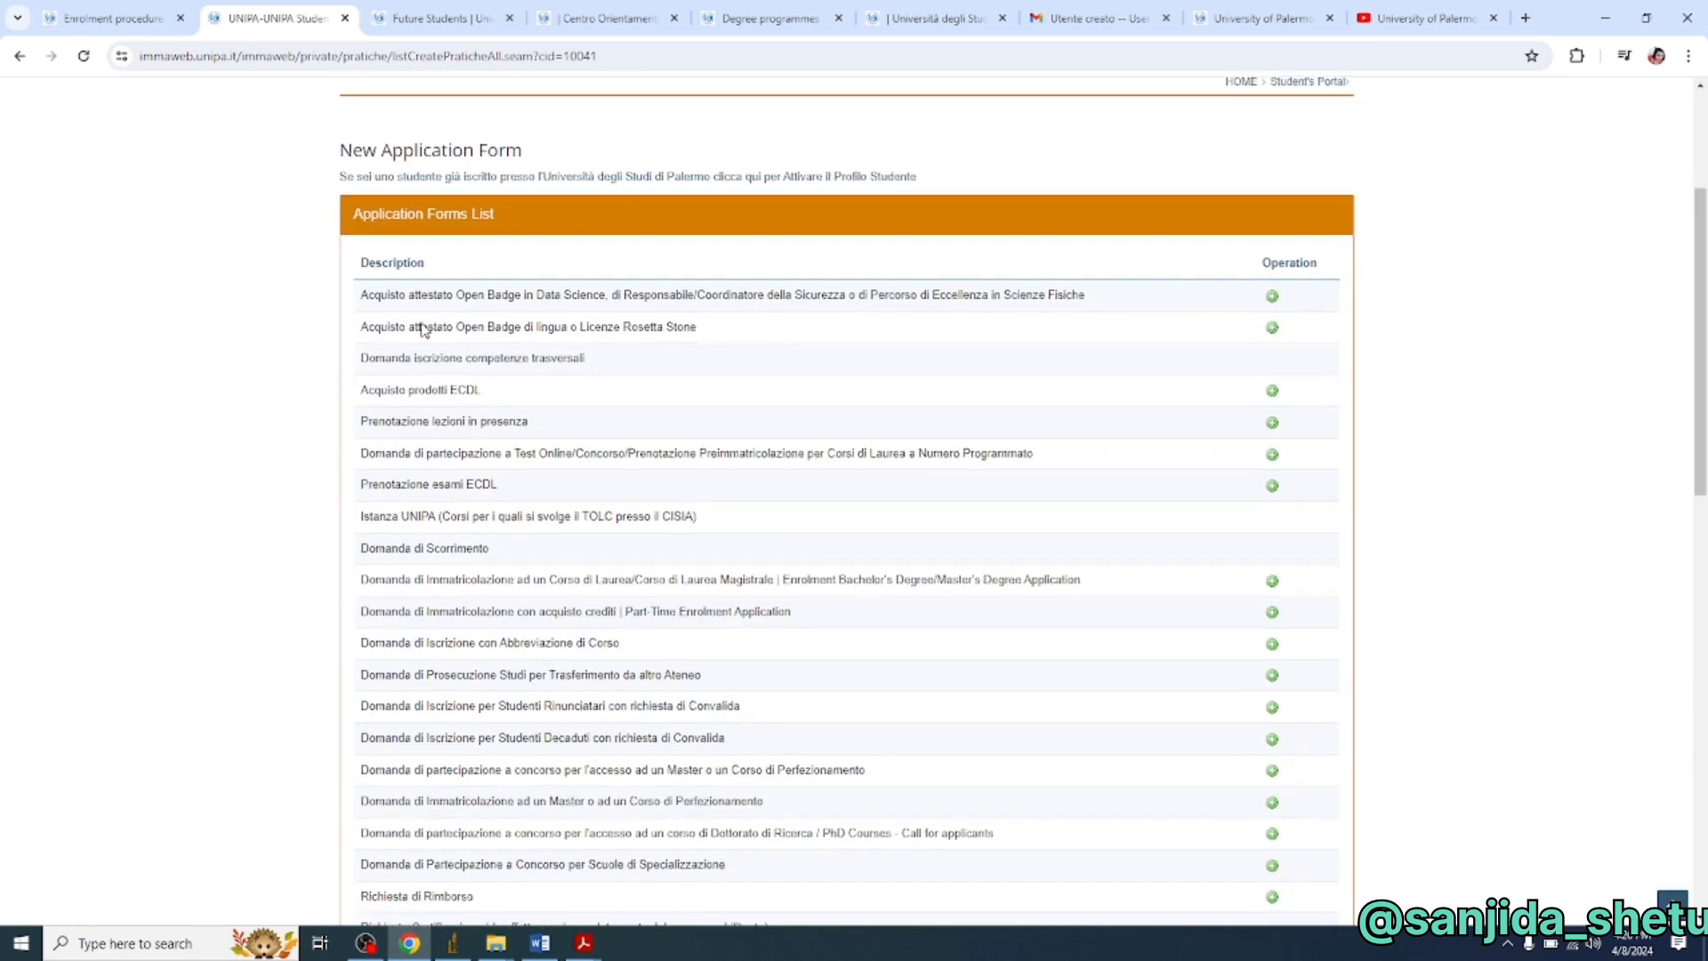
scroll(679, 590, down, 1)
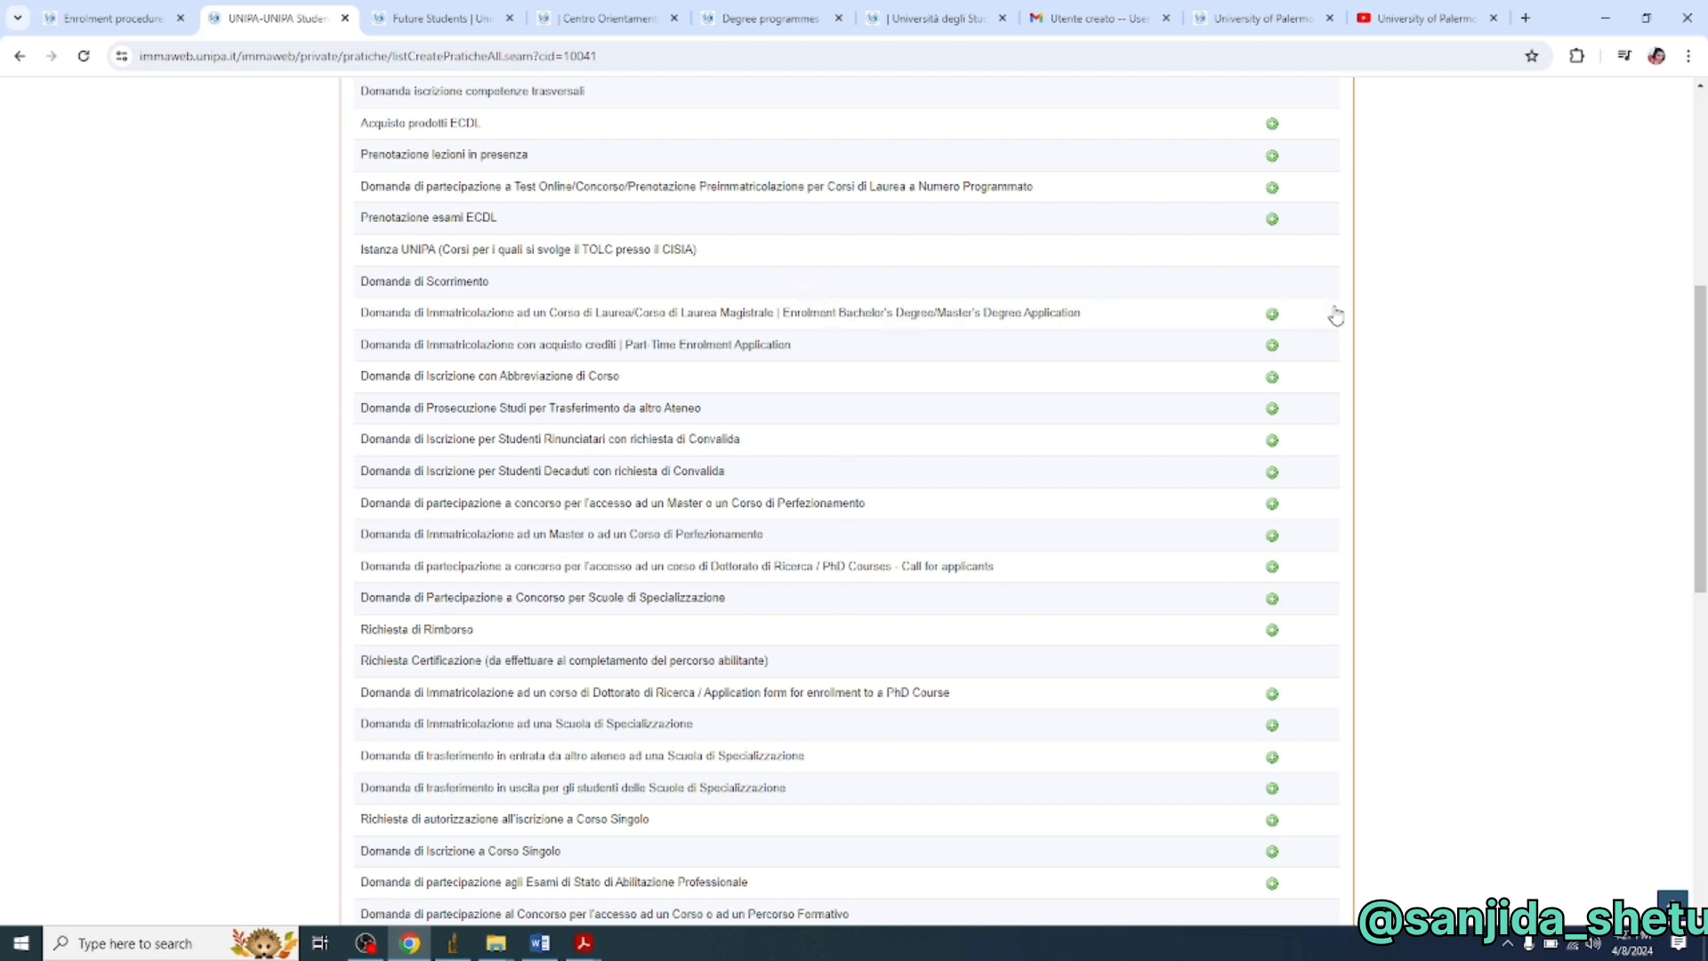
click(1272, 315)
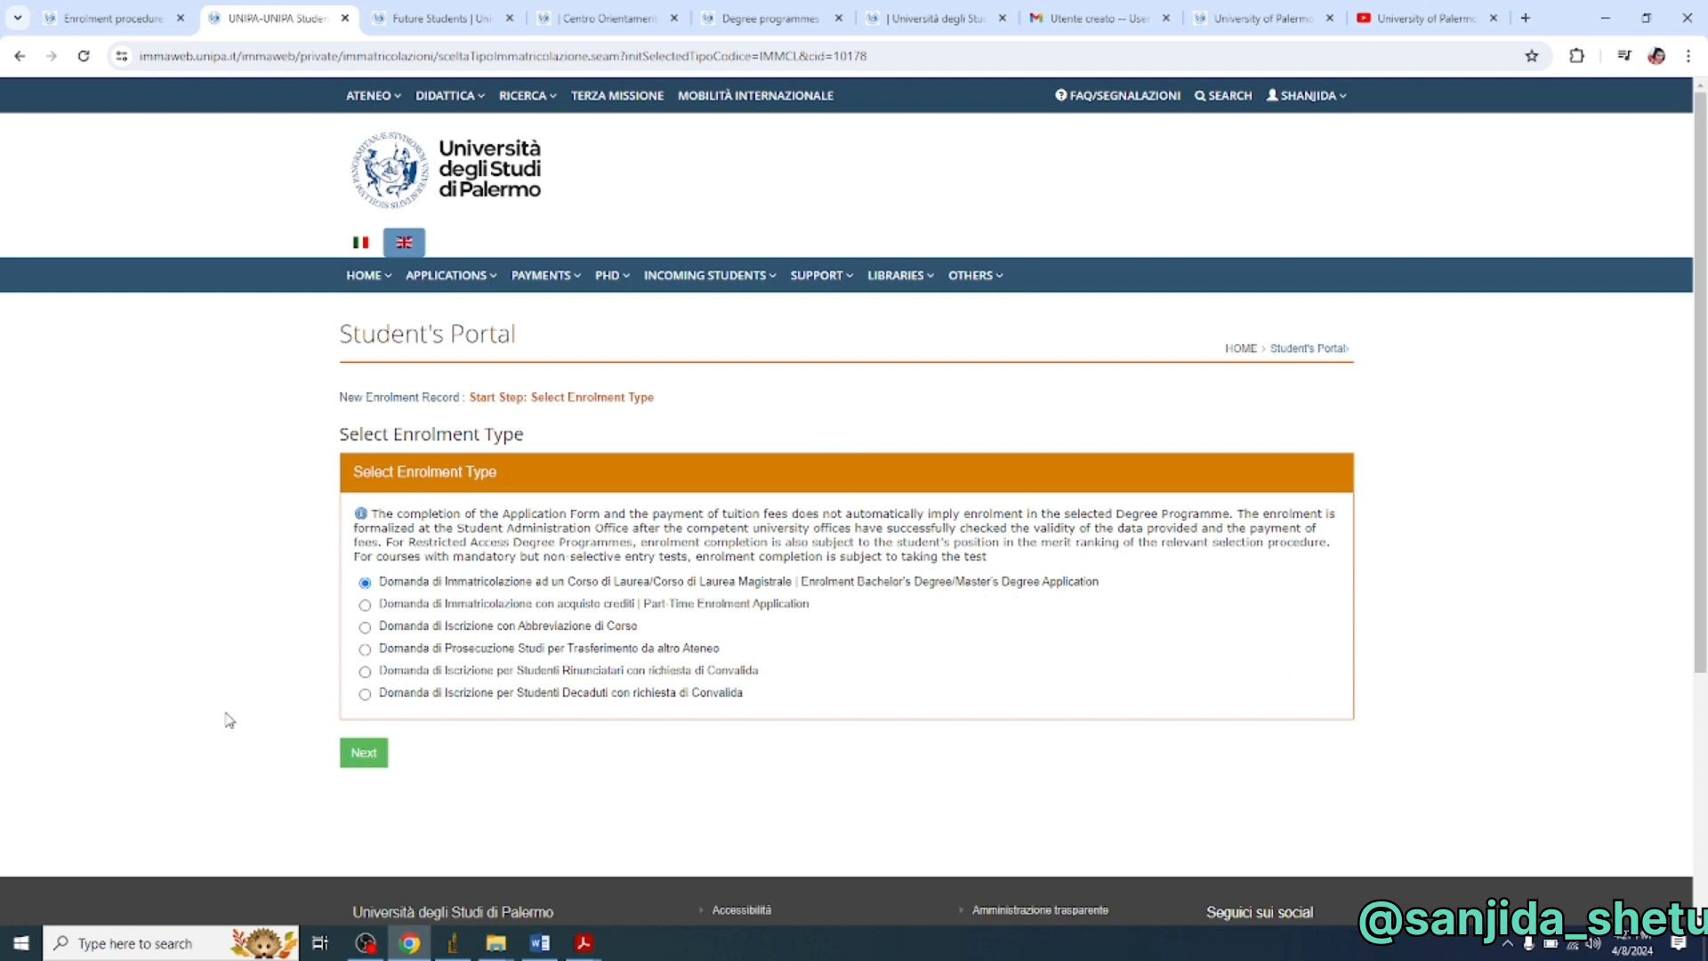
- Confirm the enrolment type and answer No to previous Italian university enrolment
click(366, 756)
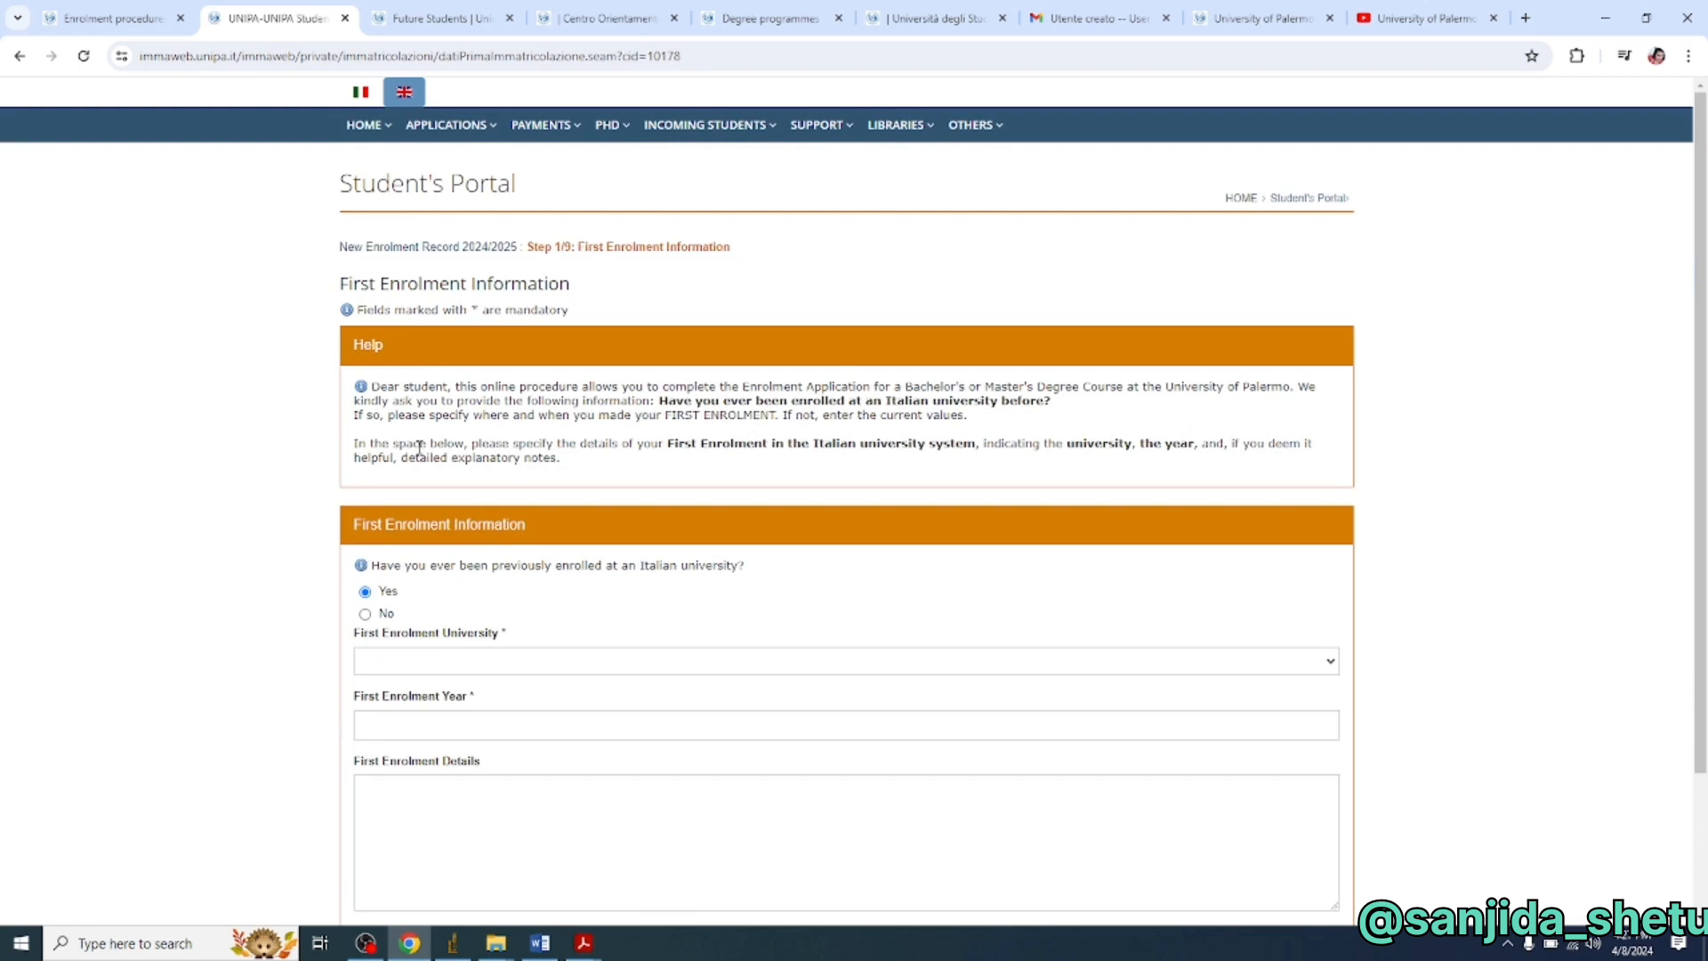
scroll(438, 470, up, 2)
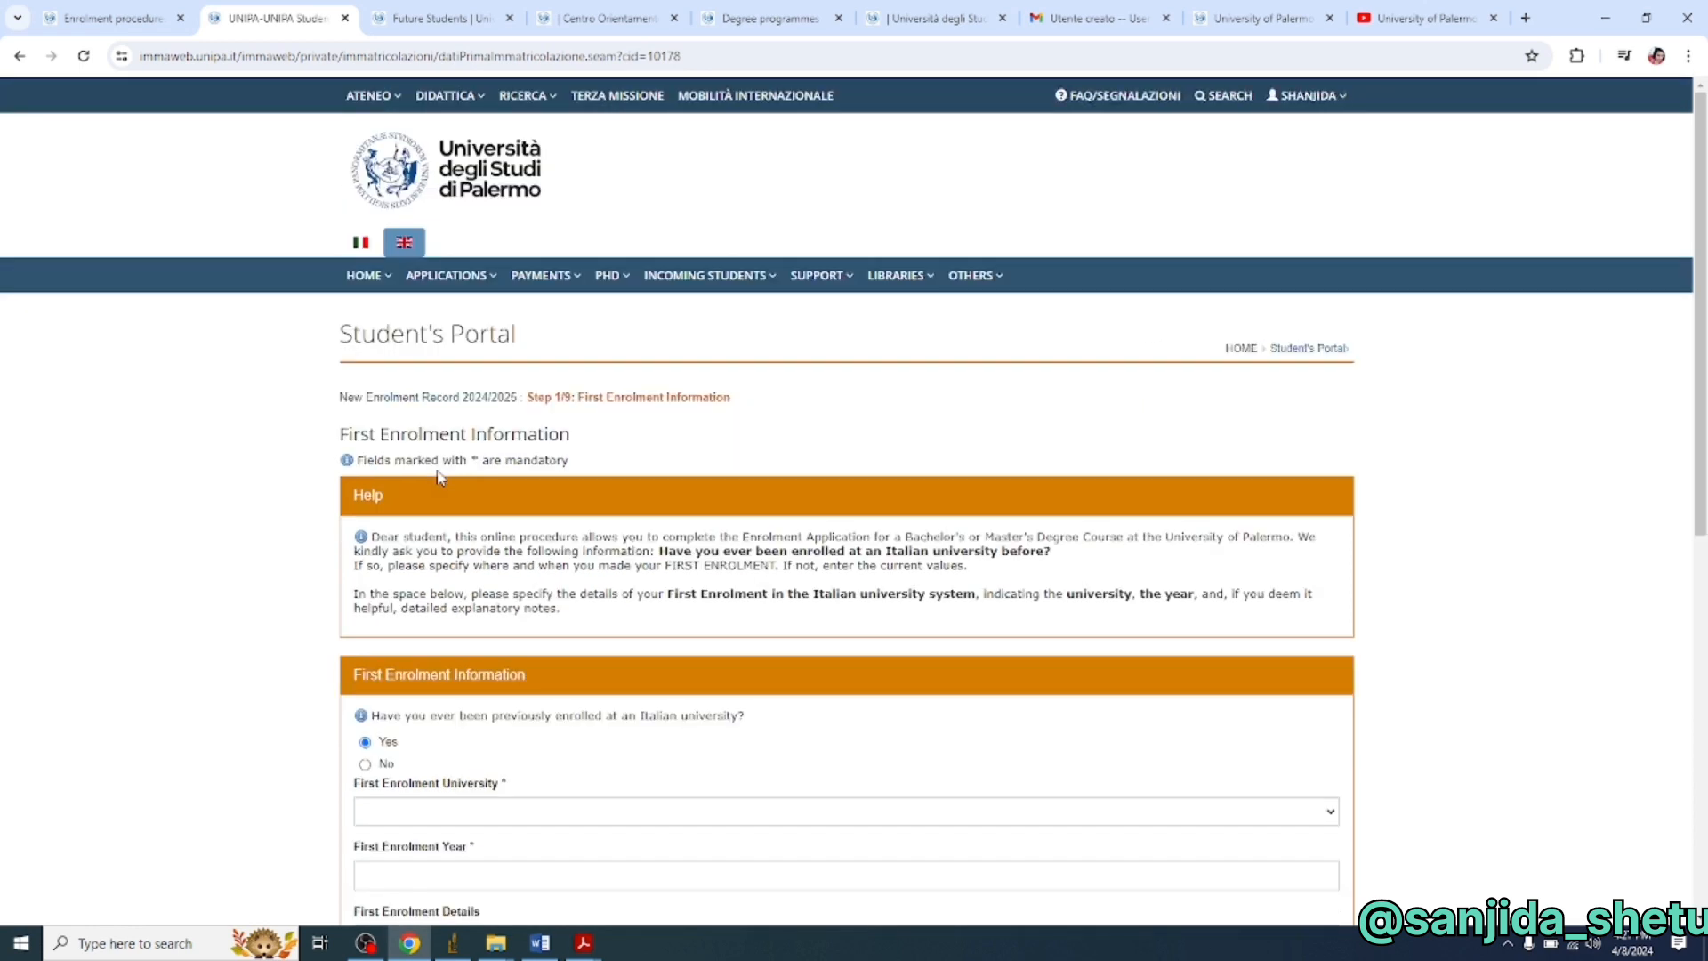
scroll(438, 478, down, 3)
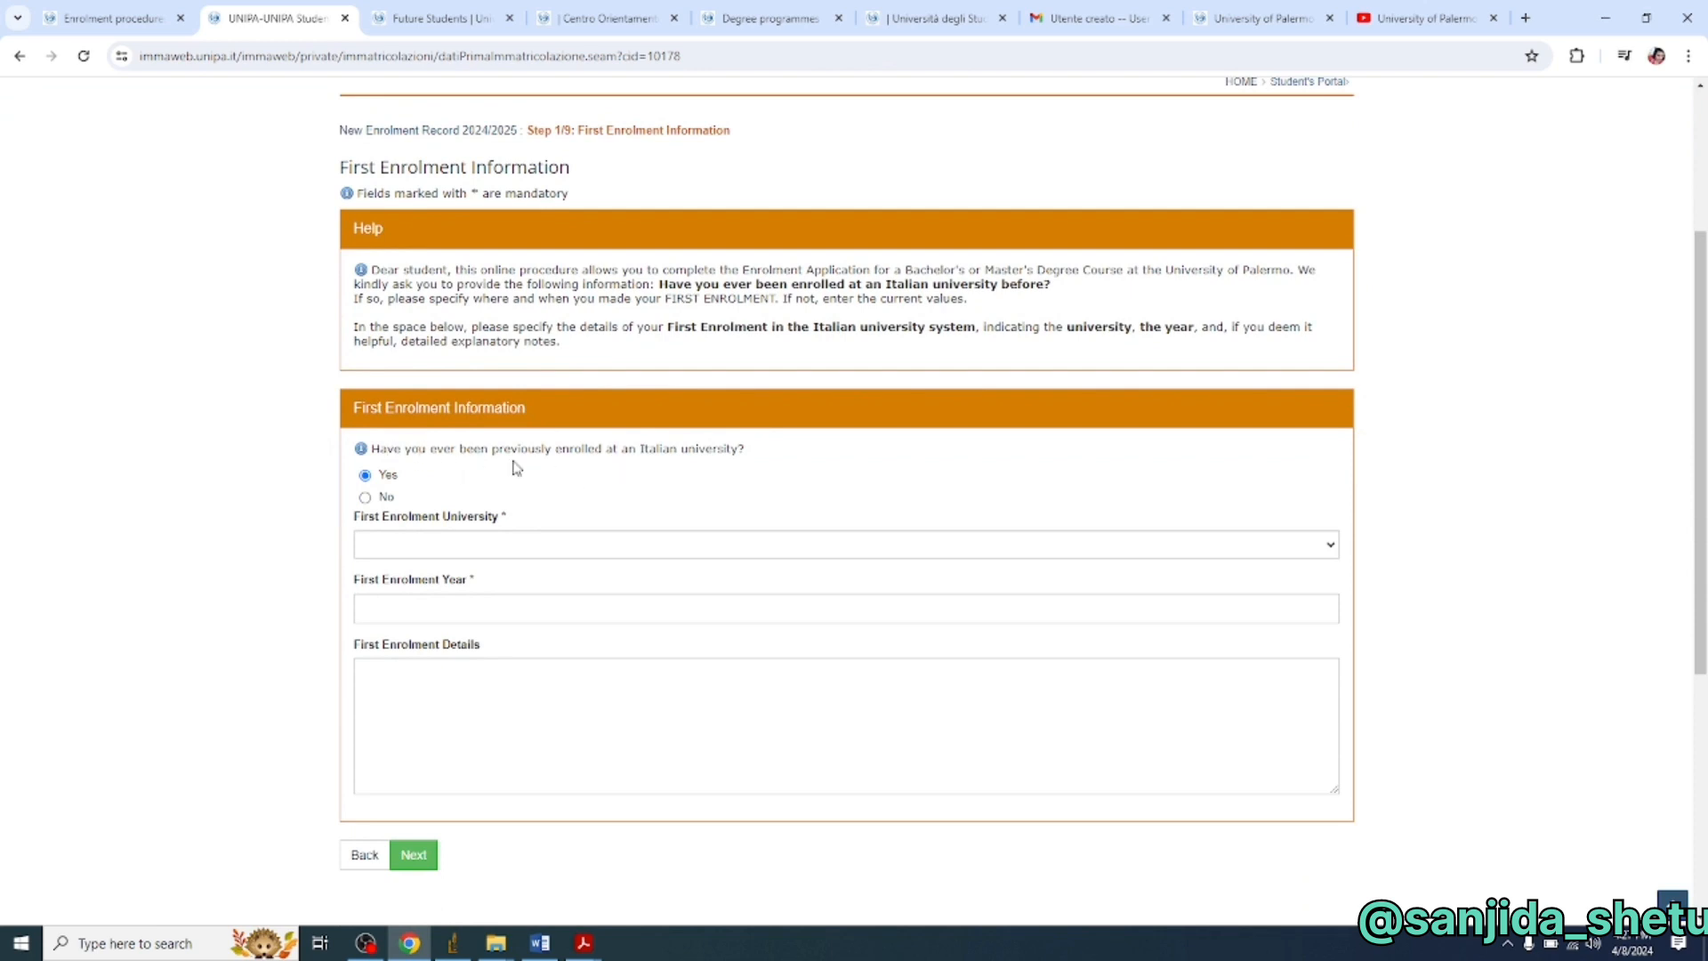
click(365, 499)
click(419, 869)
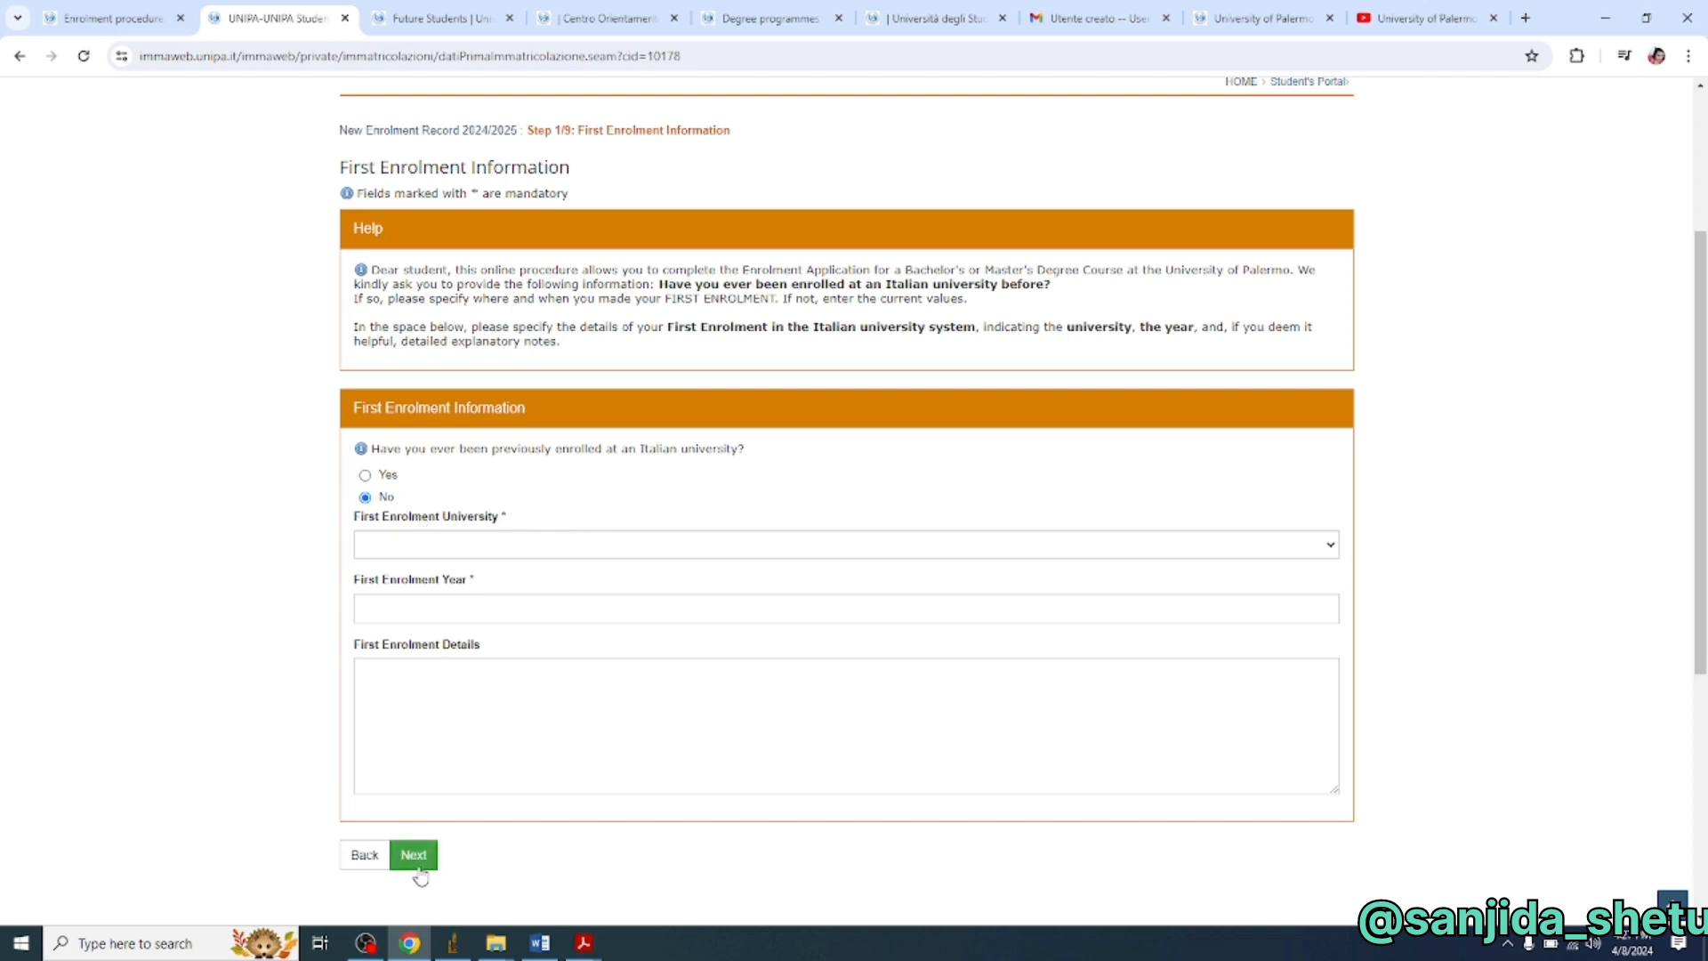
click(416, 856)
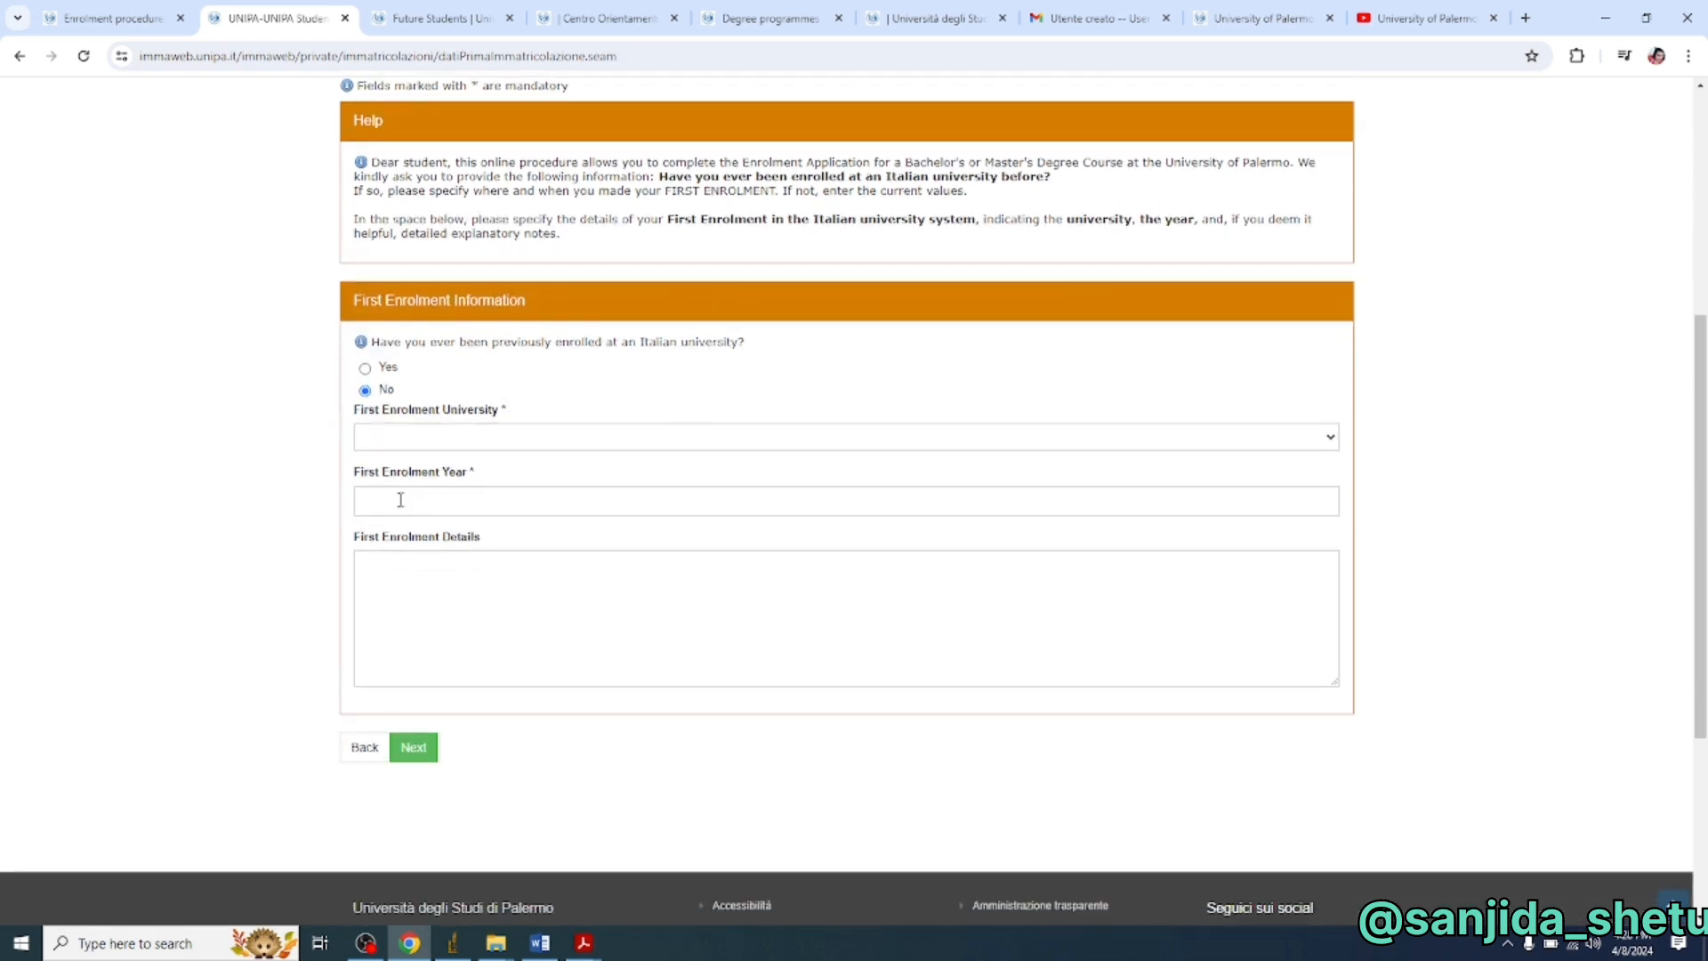
- Set first enrolment university to UNIVERSITA' DEGLI STUDI DI PALERMO, year 2024, and continue to Step 2/9
click(442, 442)
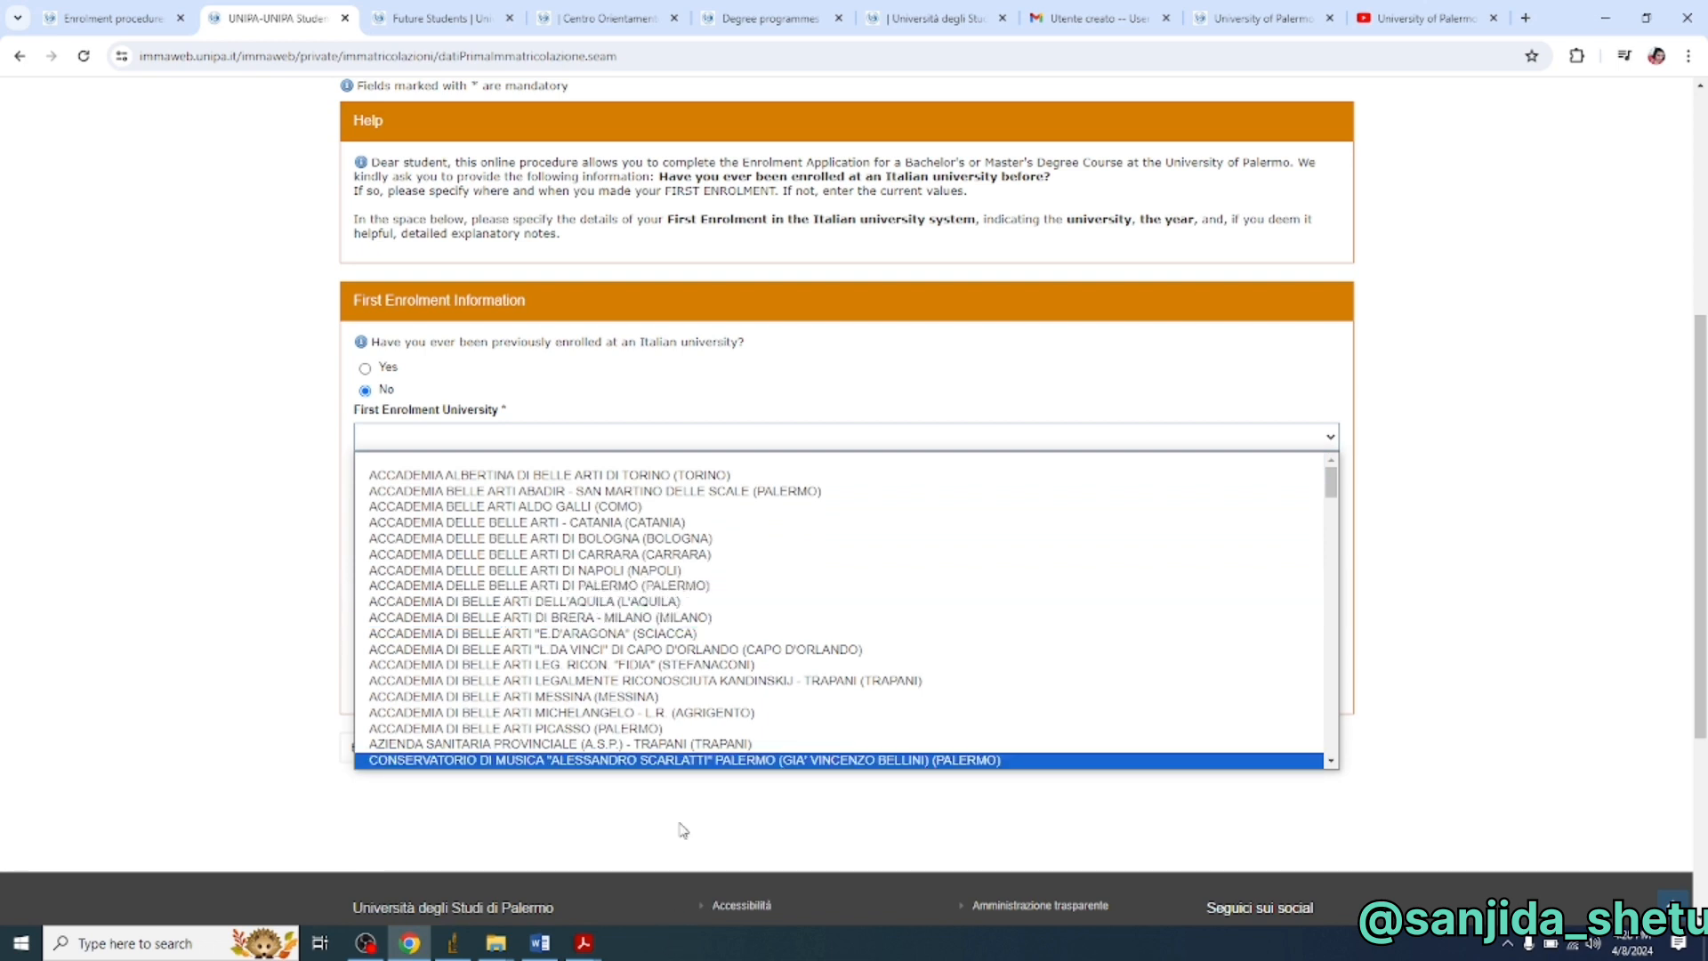
click(1332, 763)
click(1332, 763)
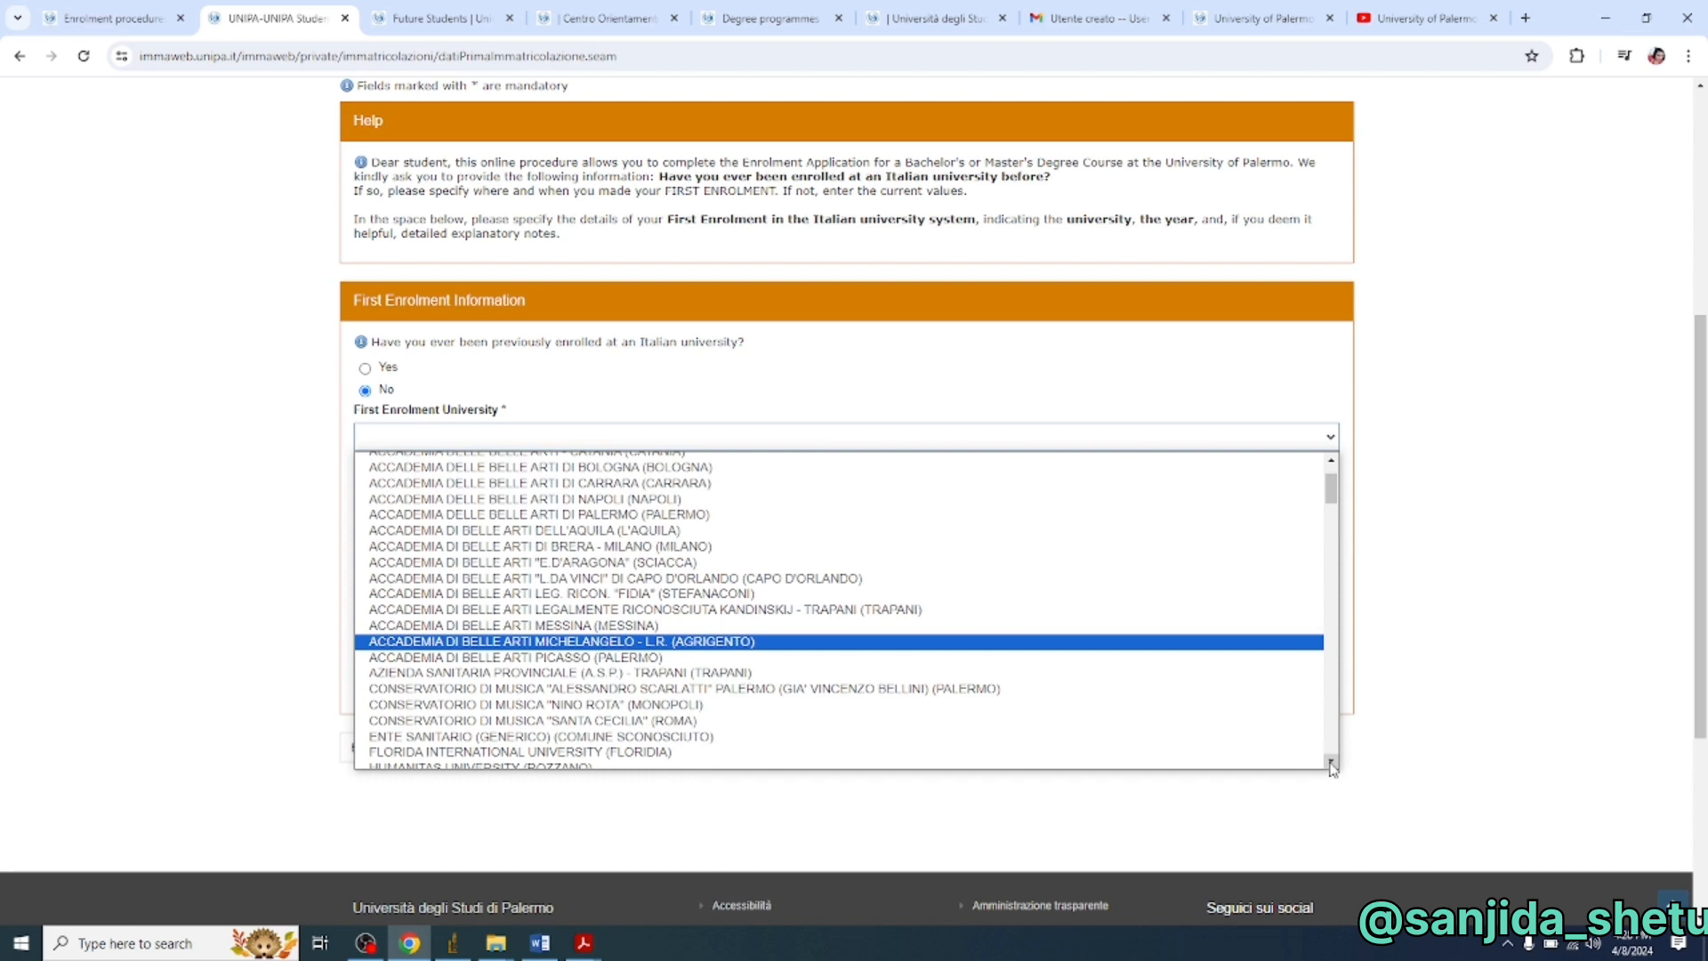
click(1331, 763)
click(1332, 763)
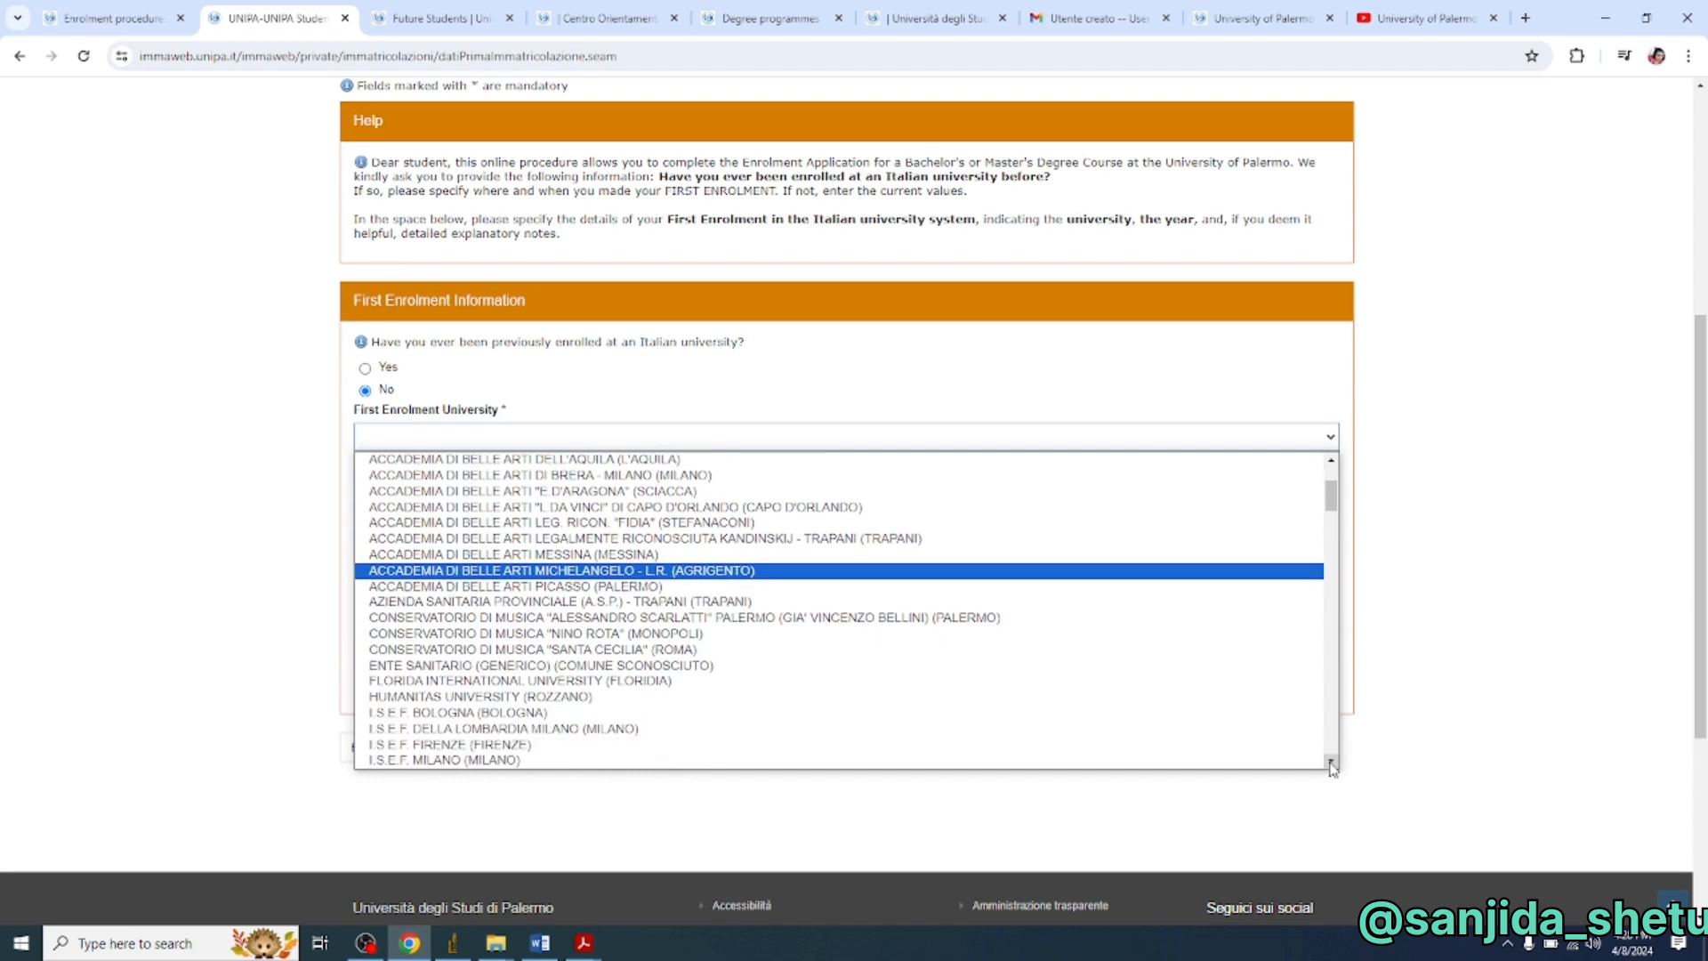
click(1331, 763)
click(1332, 763)
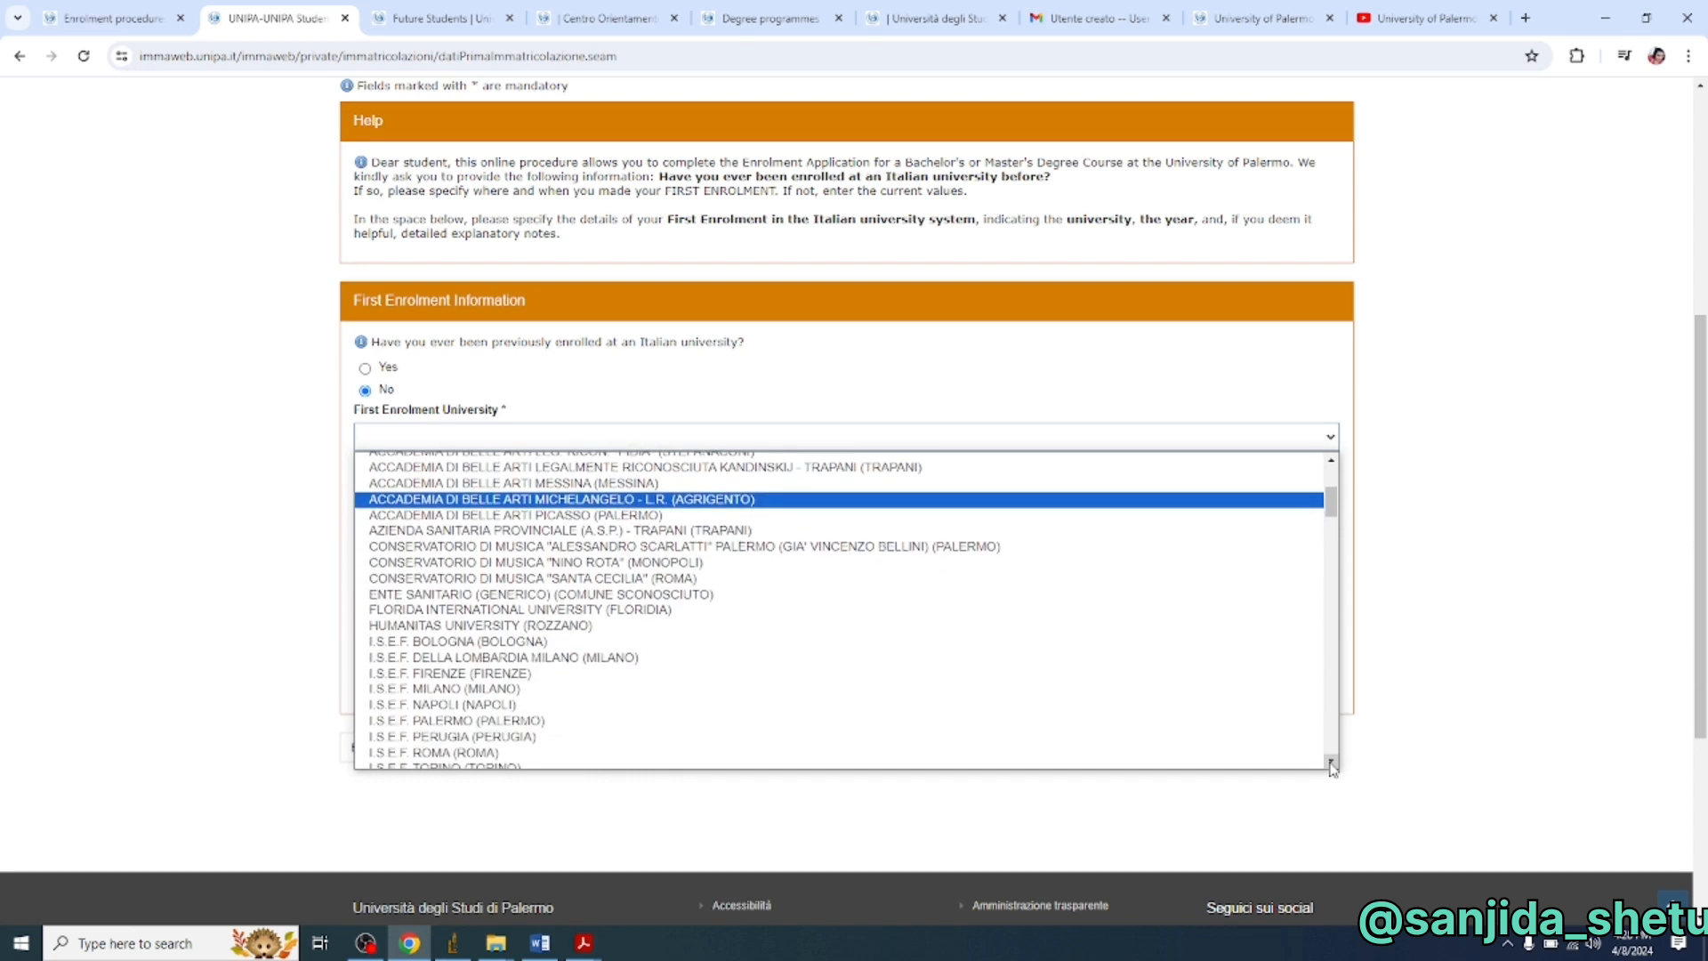
click(1331, 763)
click(1332, 763)
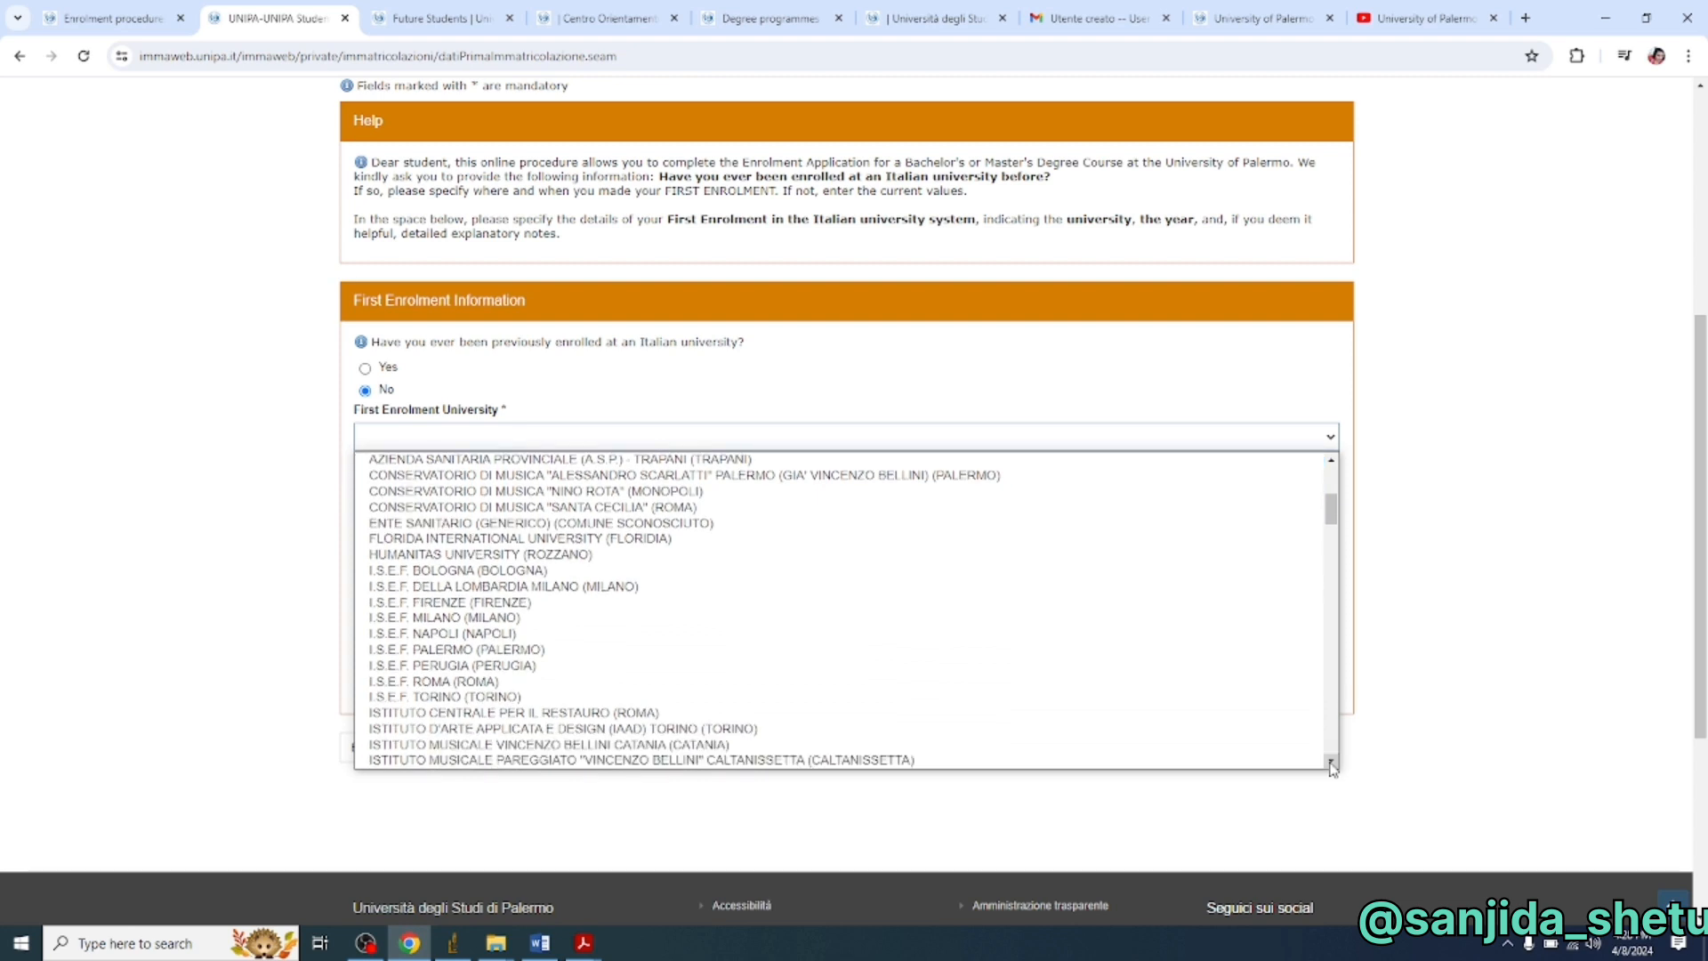
click(1331, 763)
click(1331, 763)
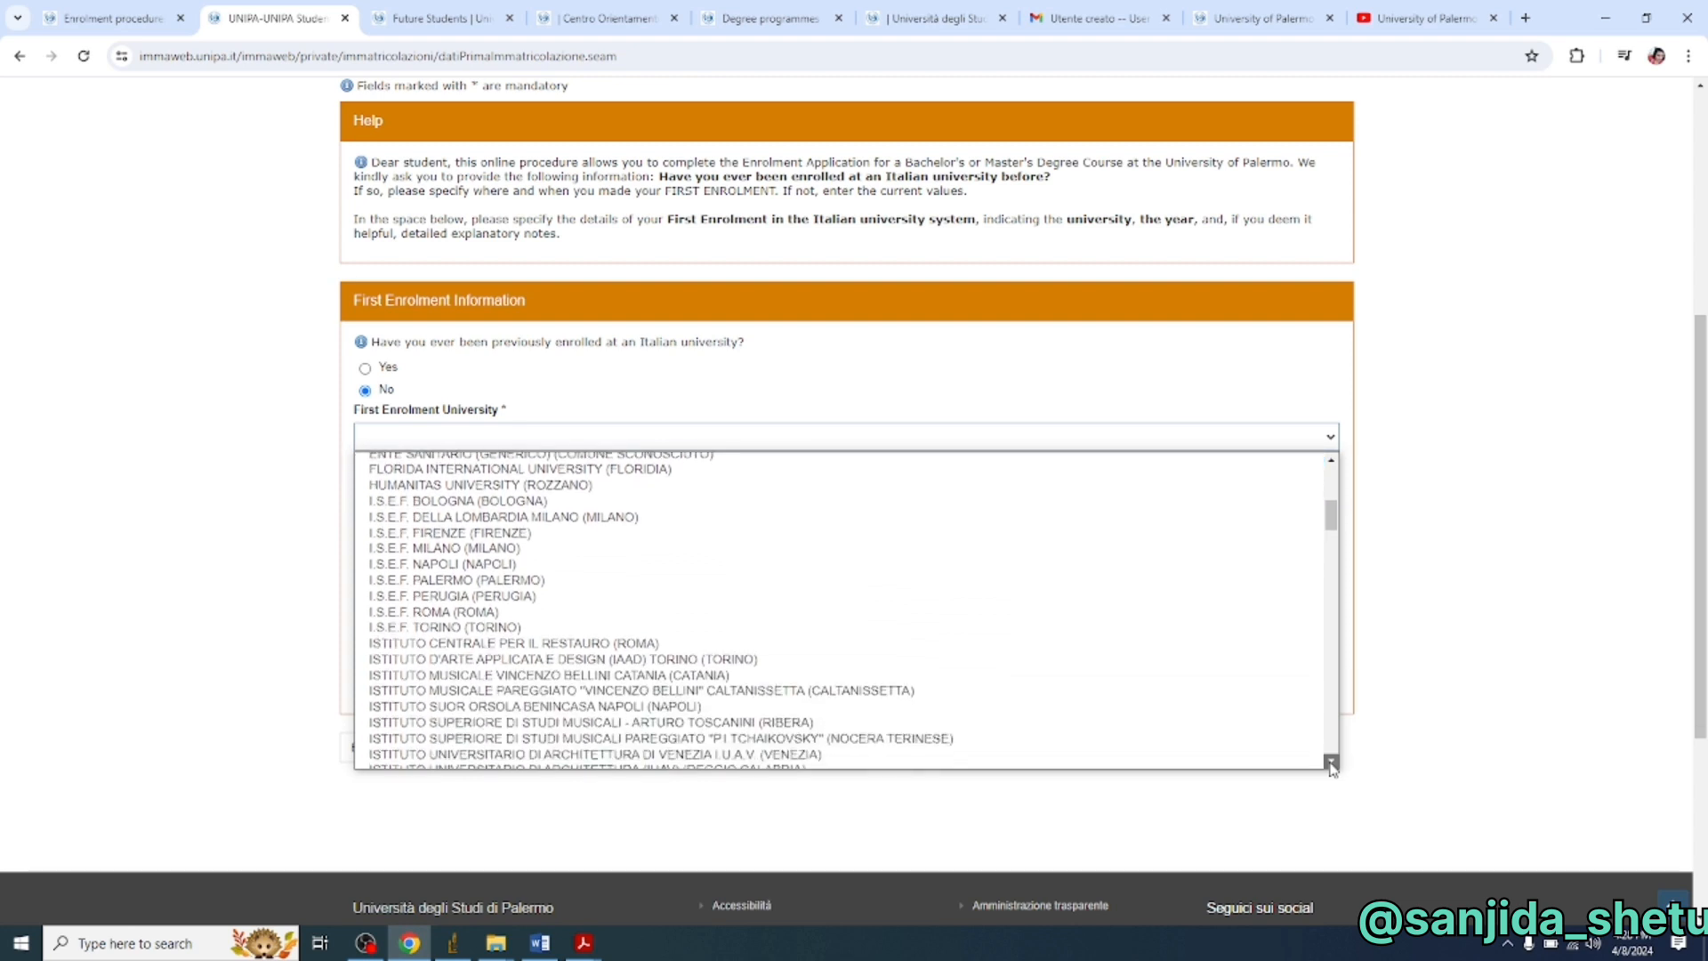
click(1332, 763)
click(1332, 763)
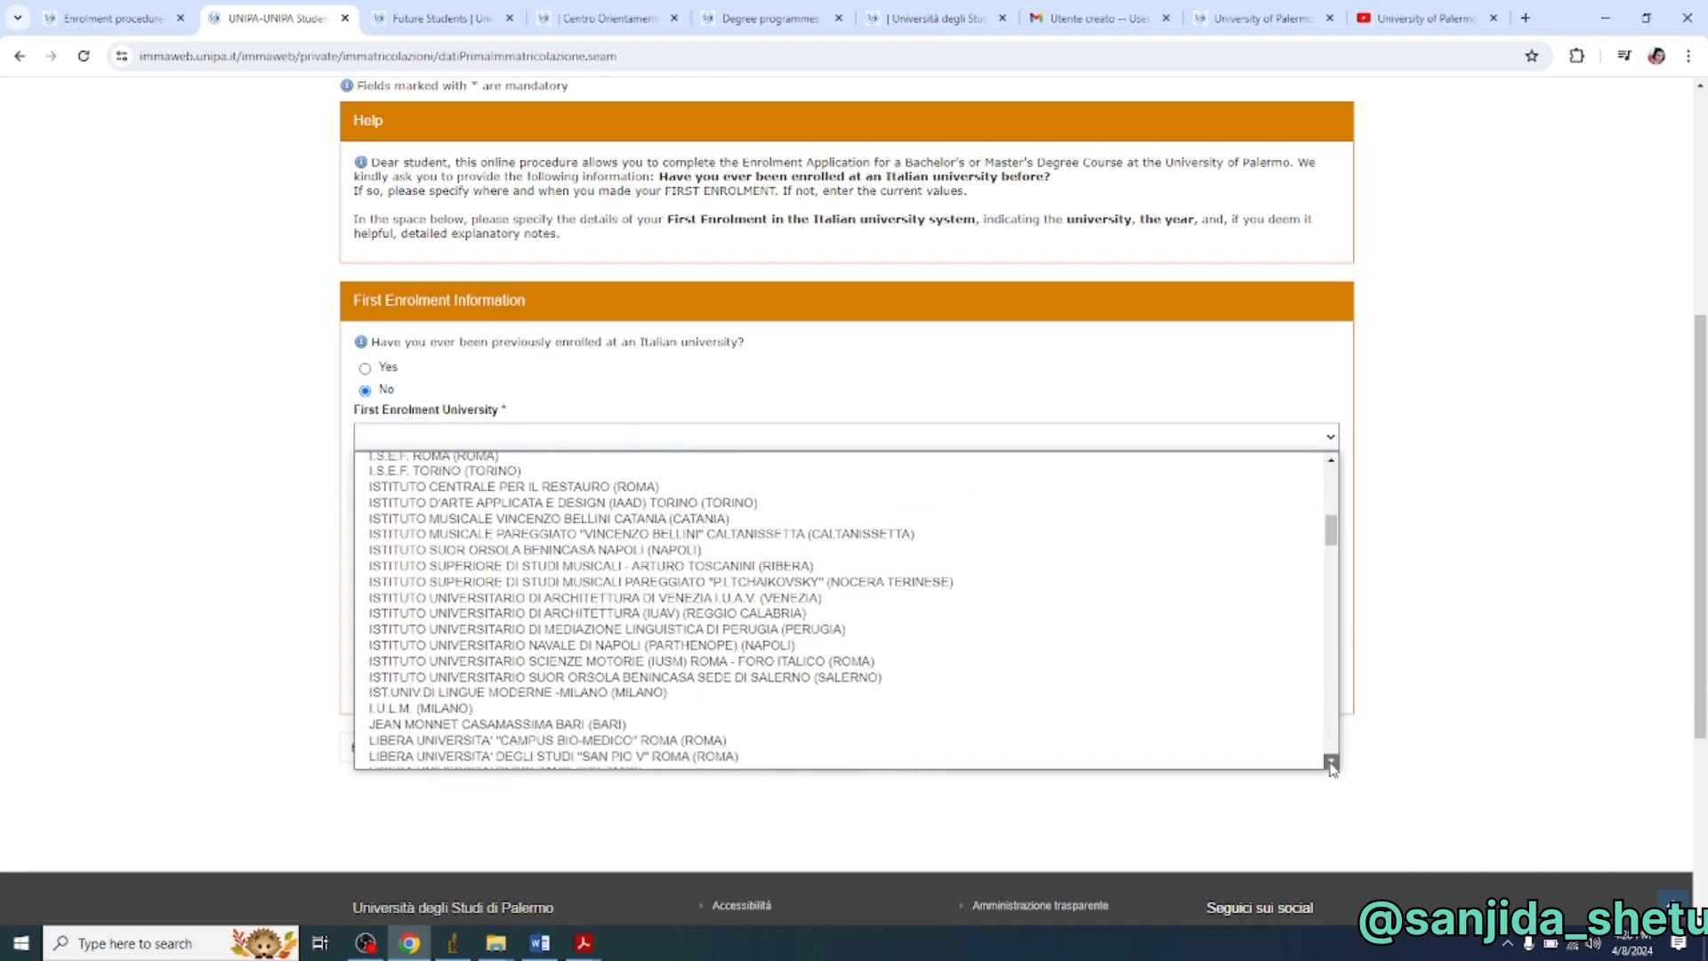
click(1332, 764)
click(1332, 763)
click(1331, 763)
click(1331, 764)
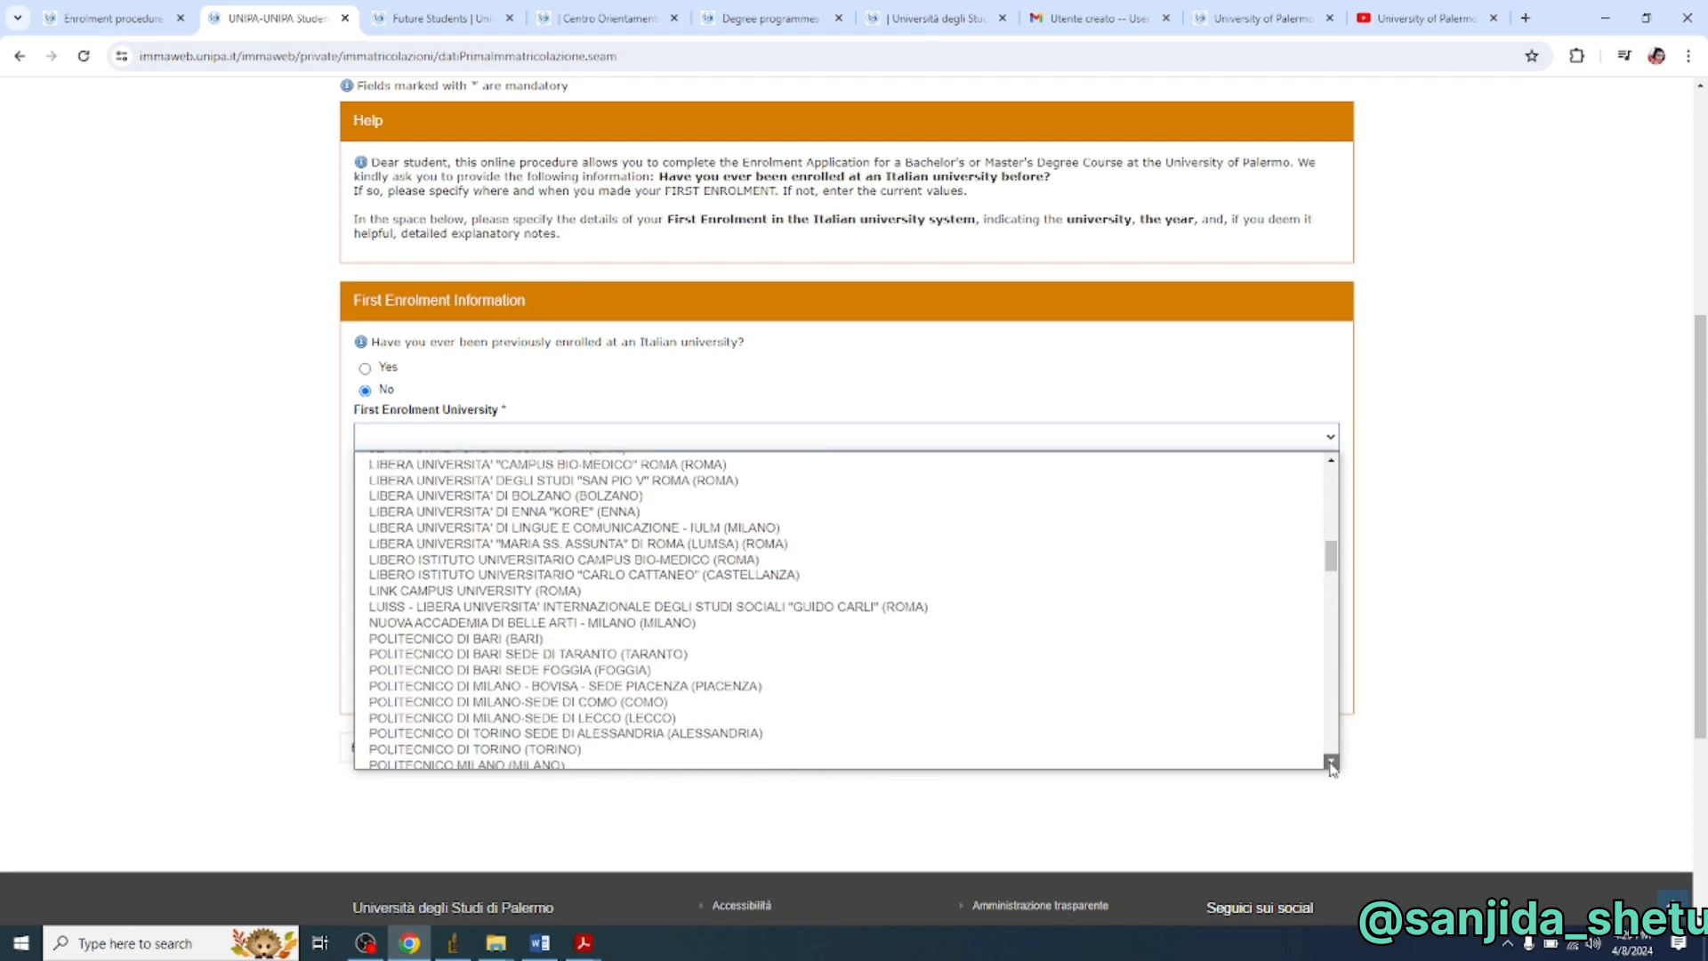
click(1332, 764)
click(1332, 764)
click(1332, 763)
click(1332, 763)
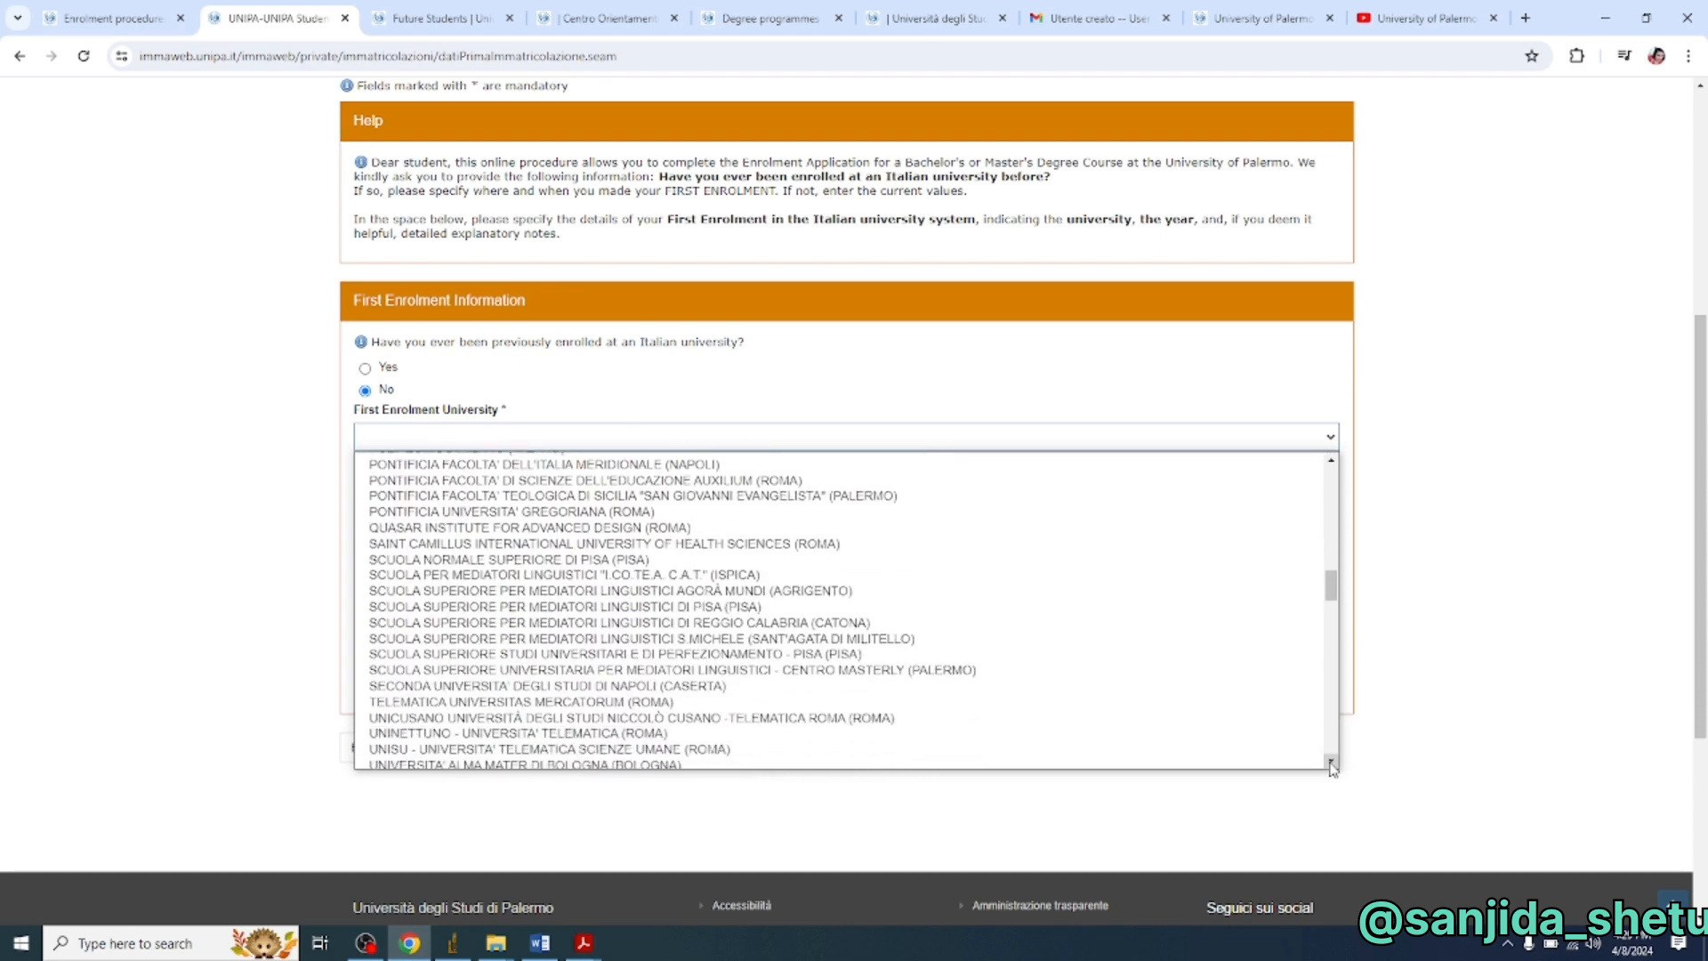
click(1332, 763)
click(1332, 763)
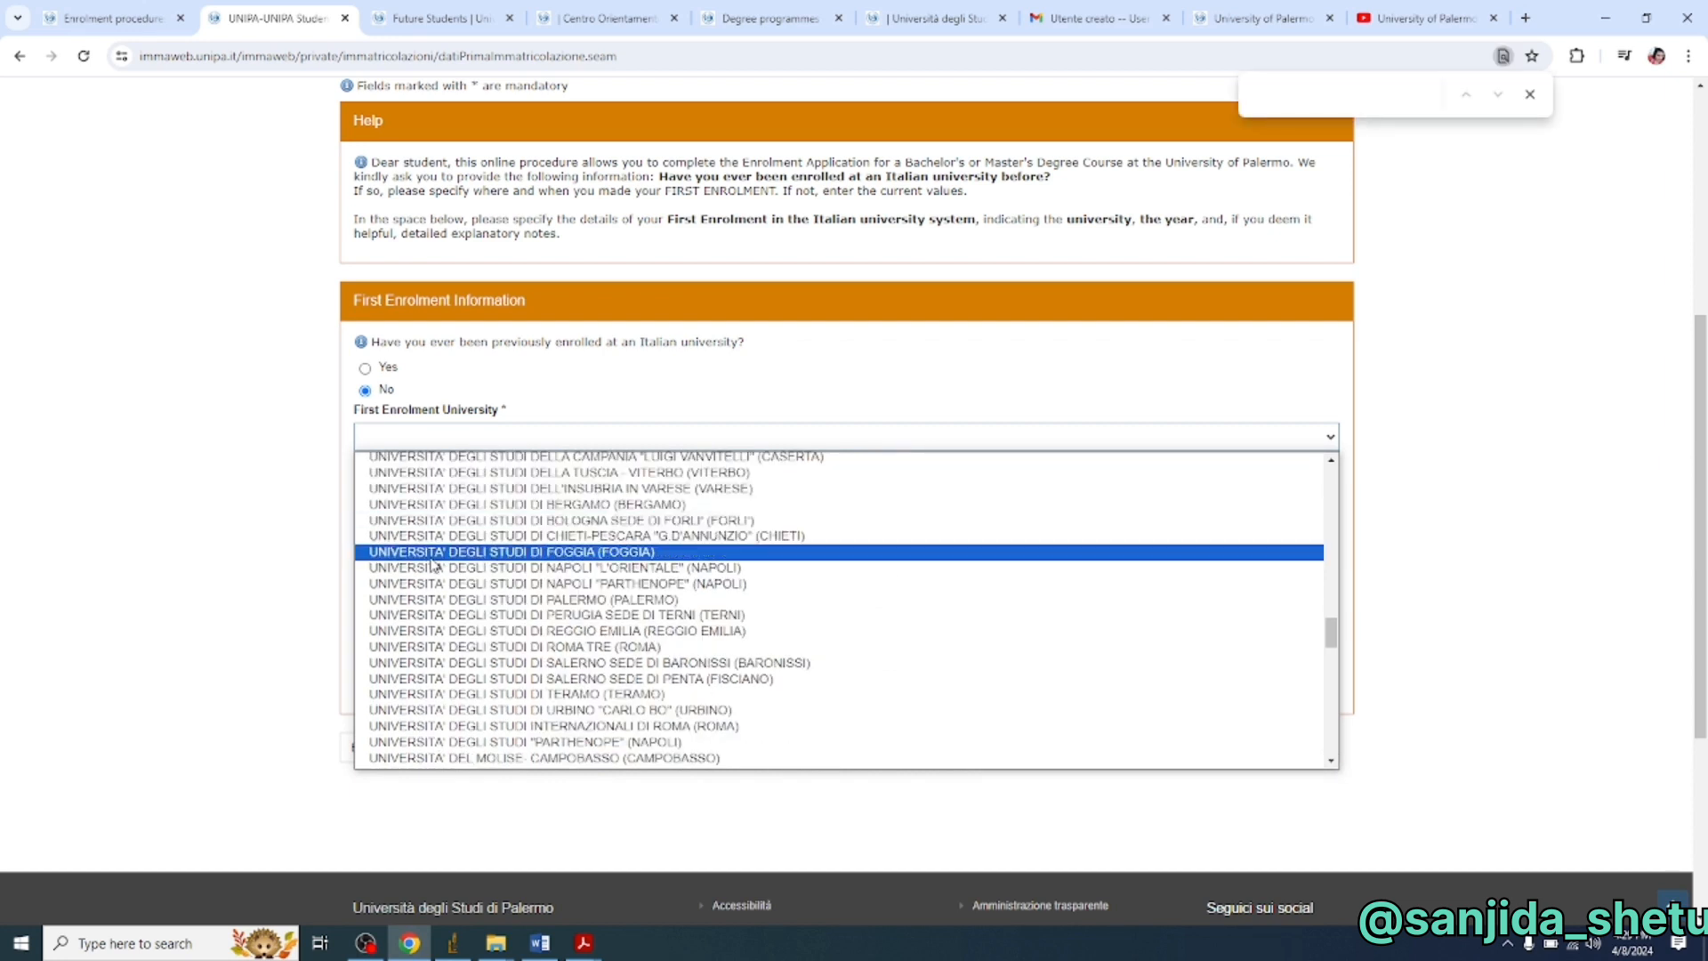
click(477, 600)
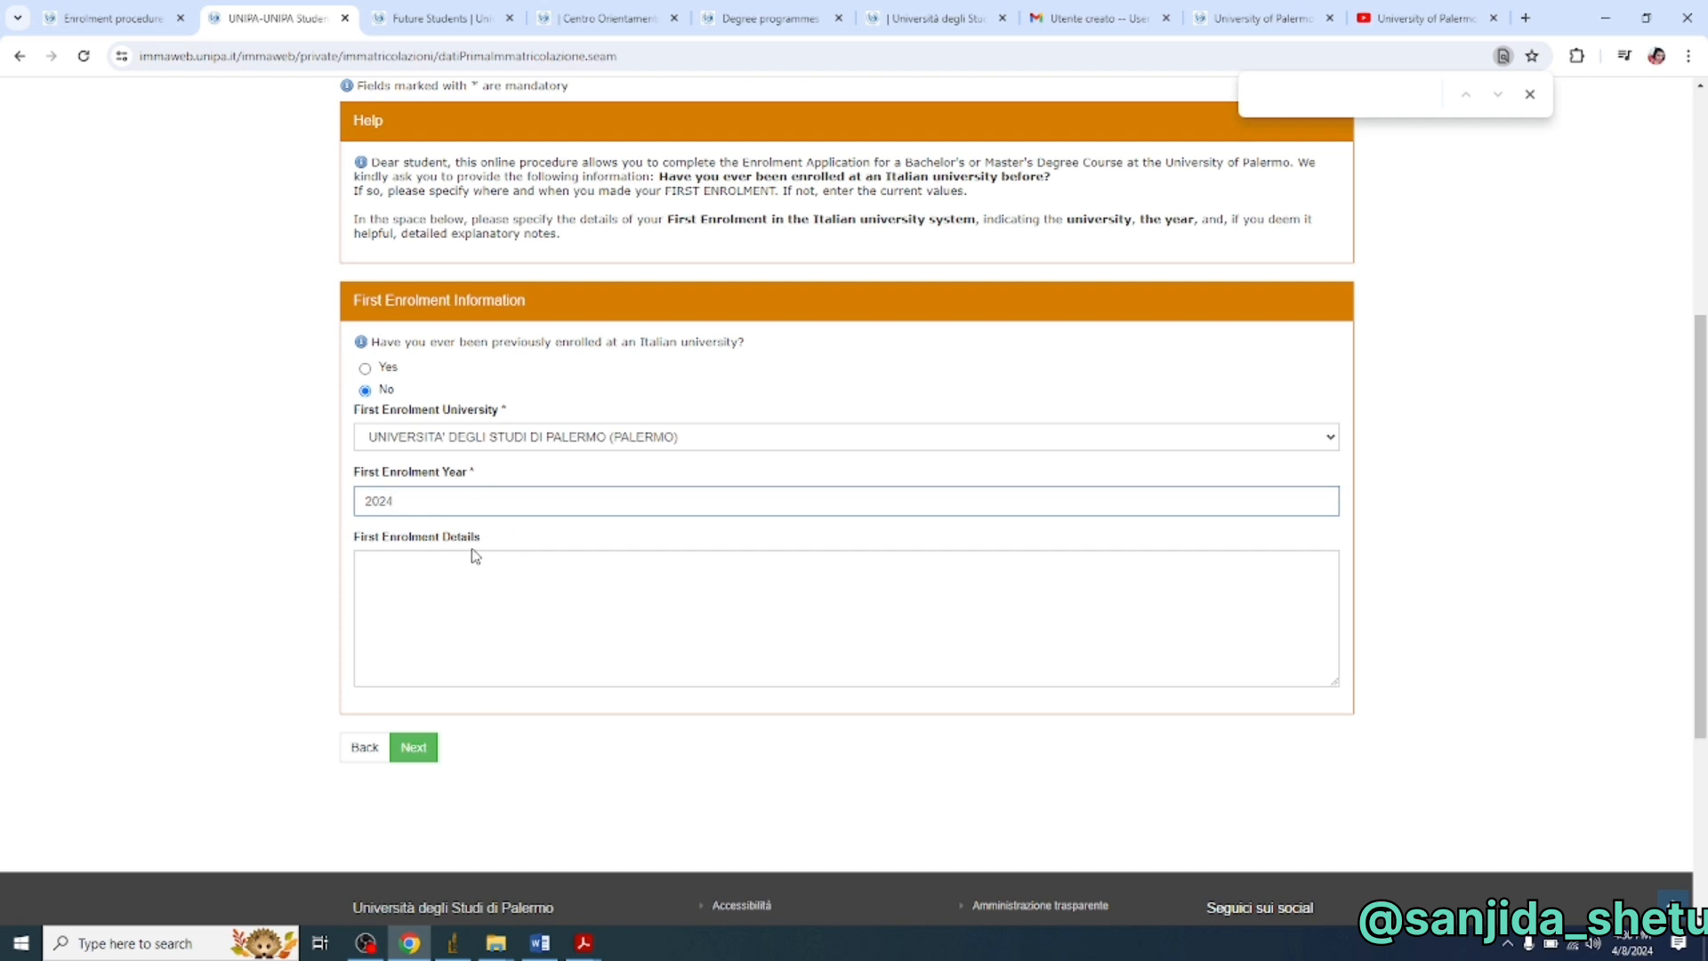
click(418, 751)
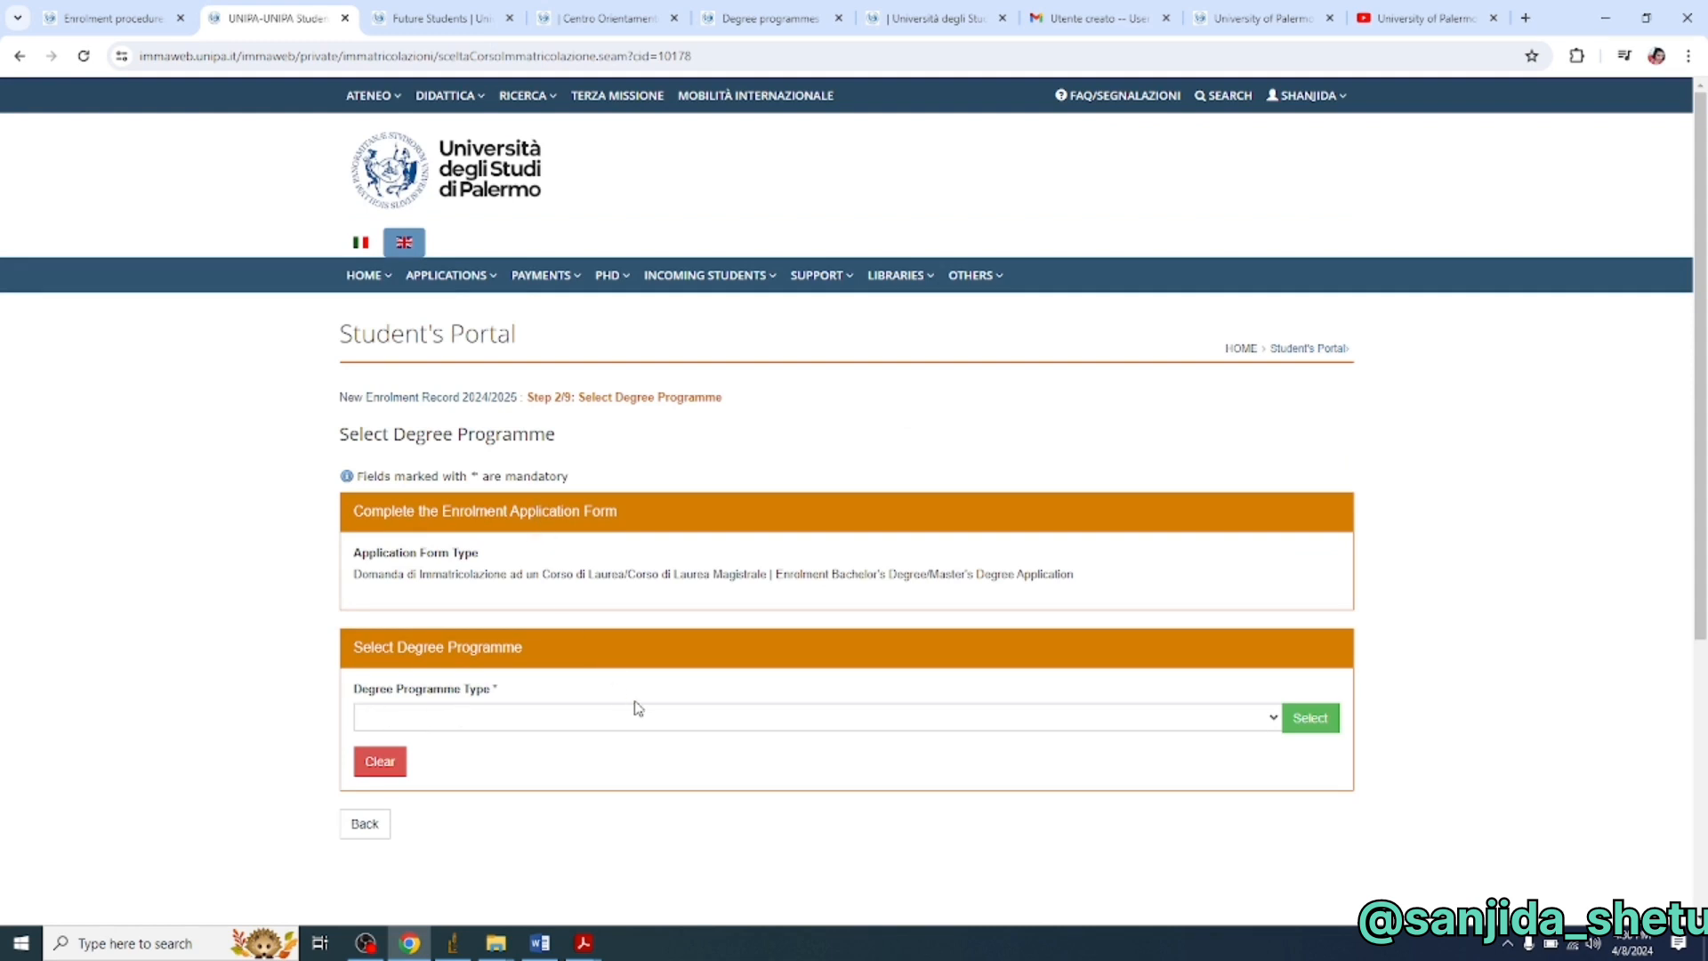
- Select Master's Degree as the degree programme type
click(949, 715)
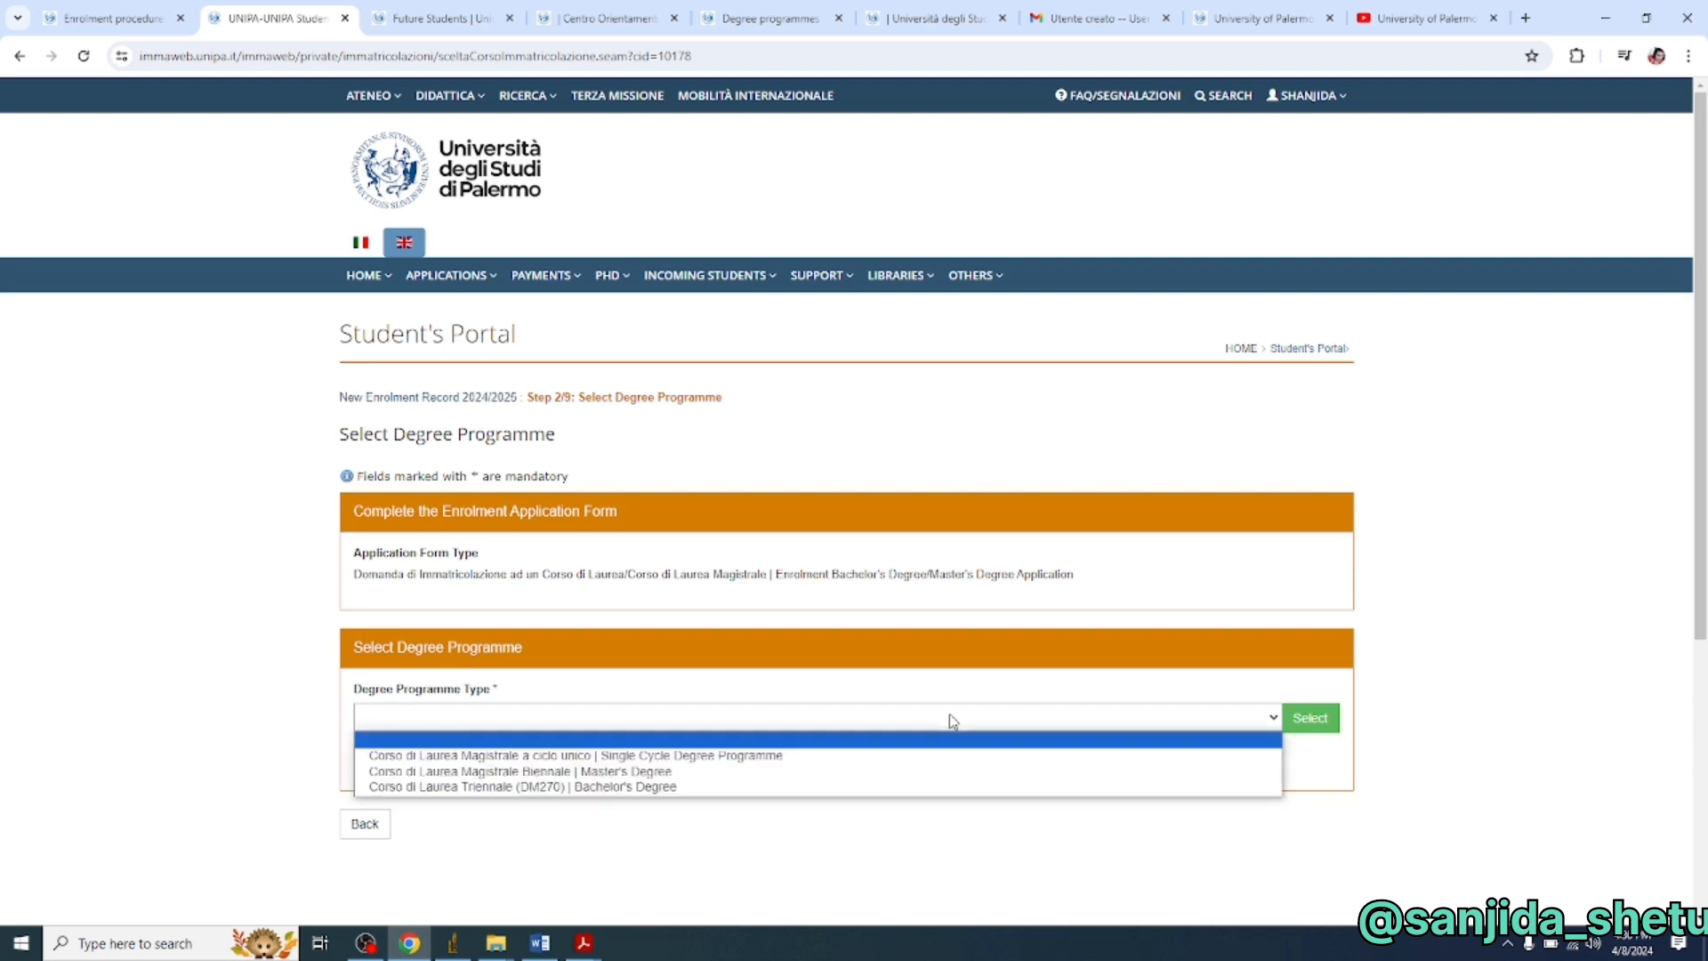
click(710, 773)
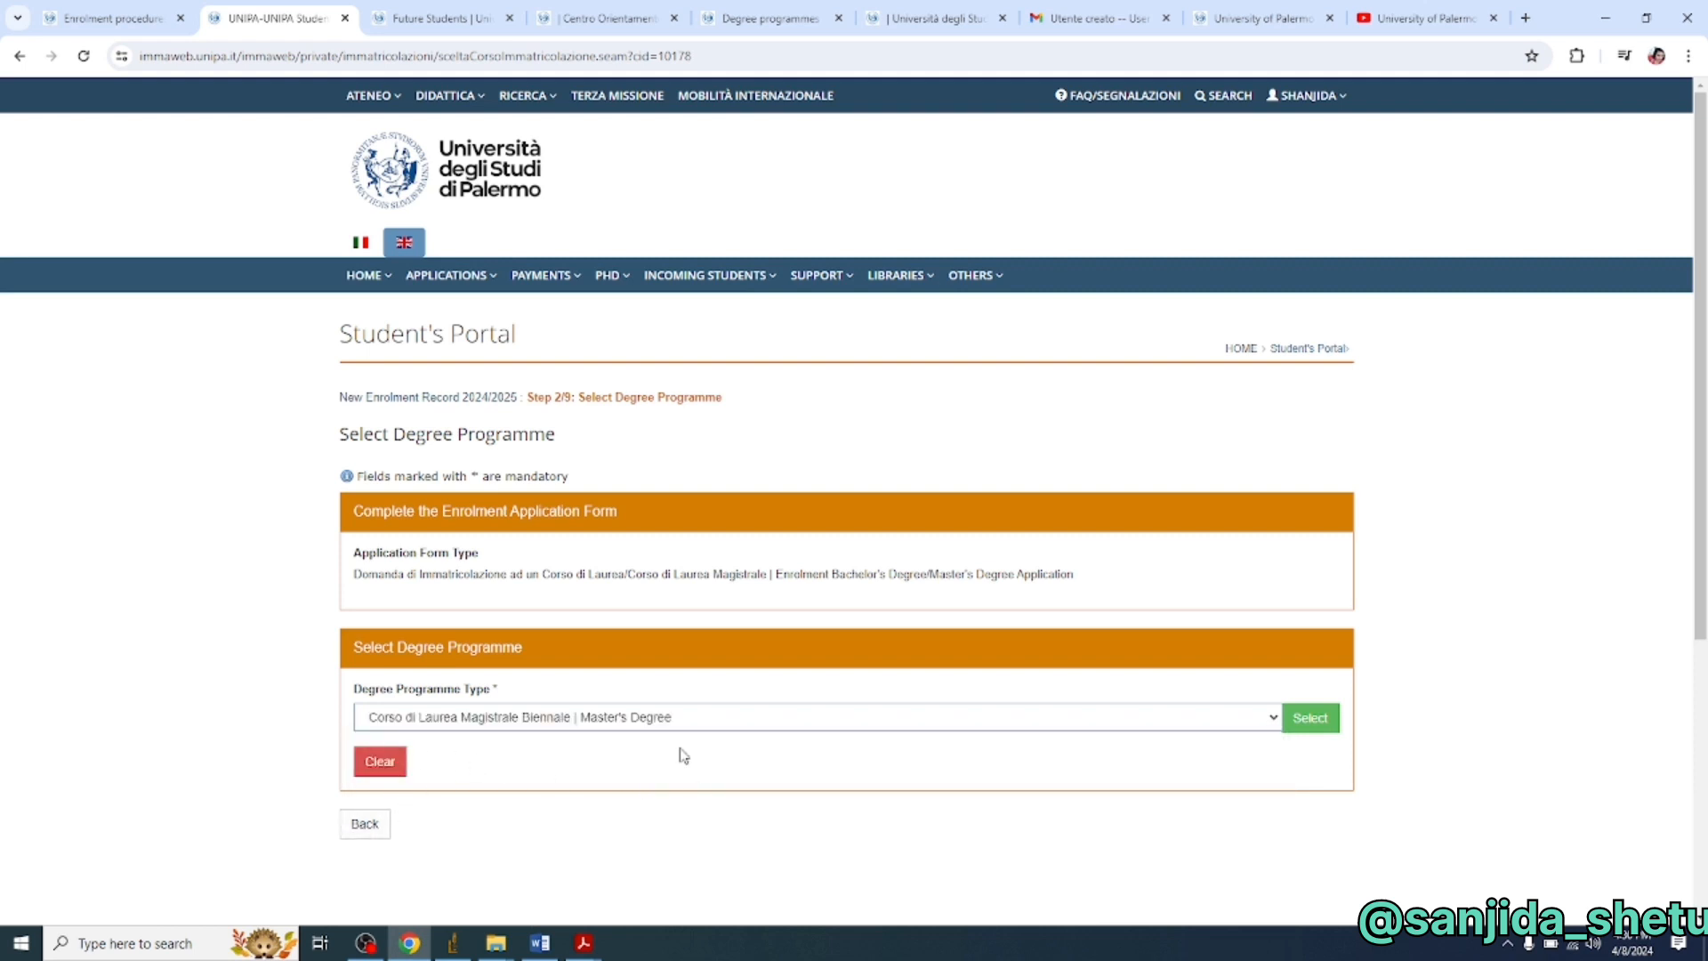
scroll(694, 742, down, 2)
click(1295, 543)
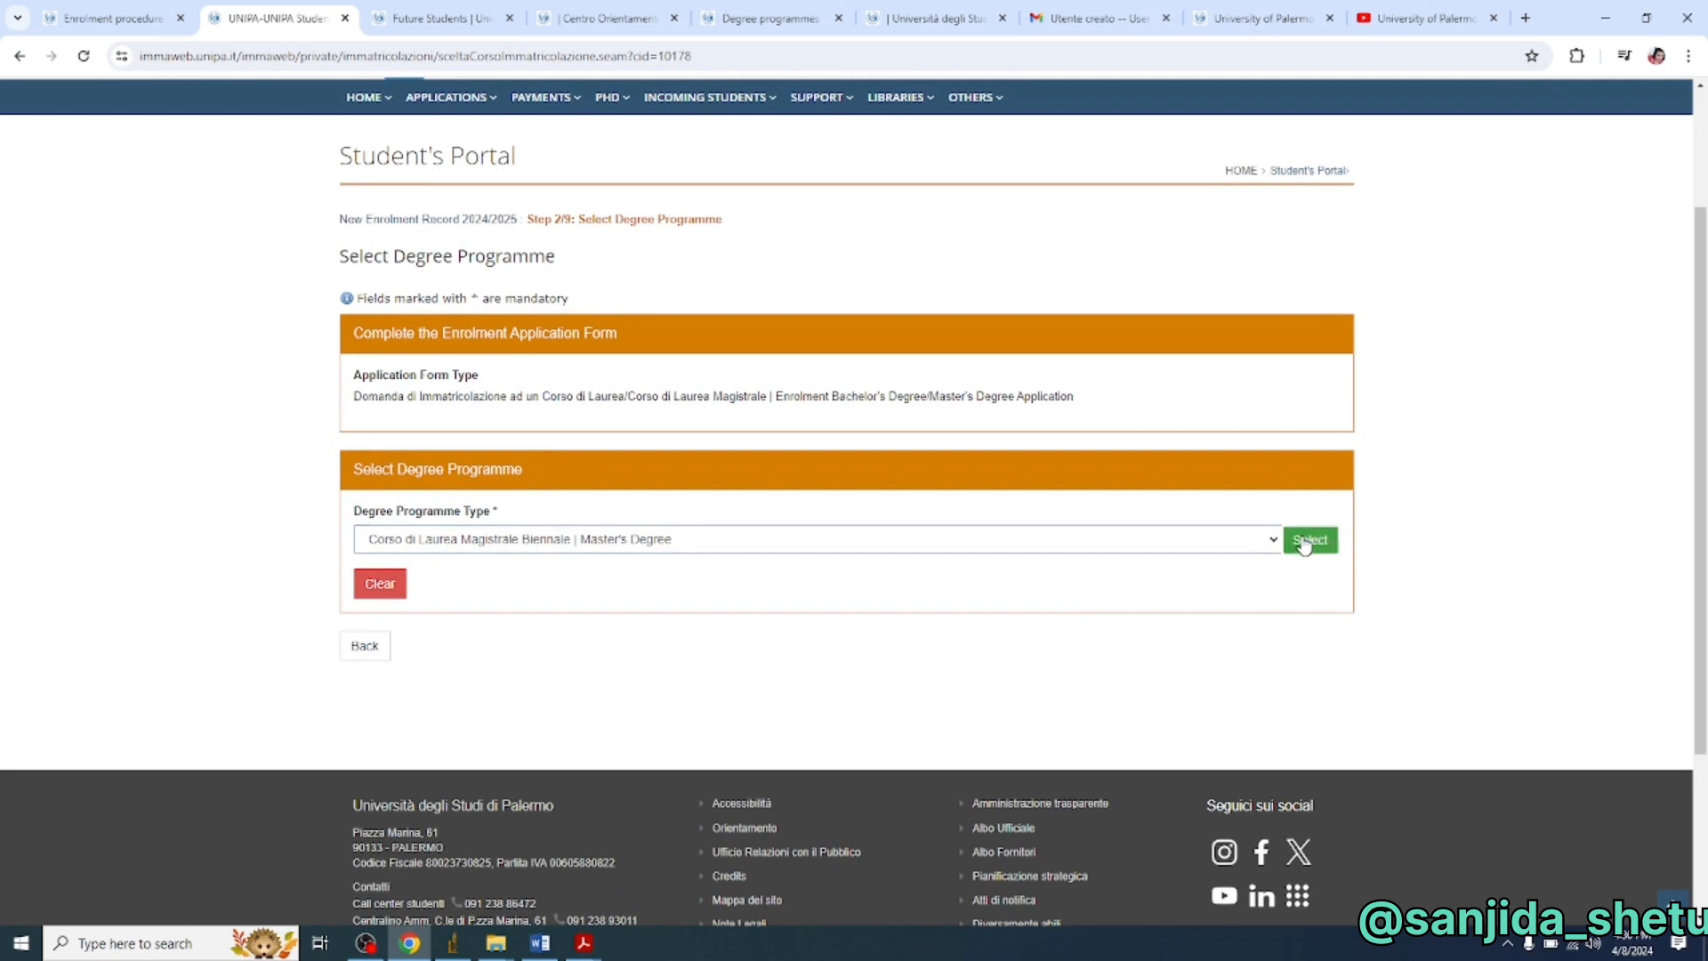
- Choose 2264 - NEUROSCIENCE as the degree programme and confirm it
scroll(1139, 614, down, 1)
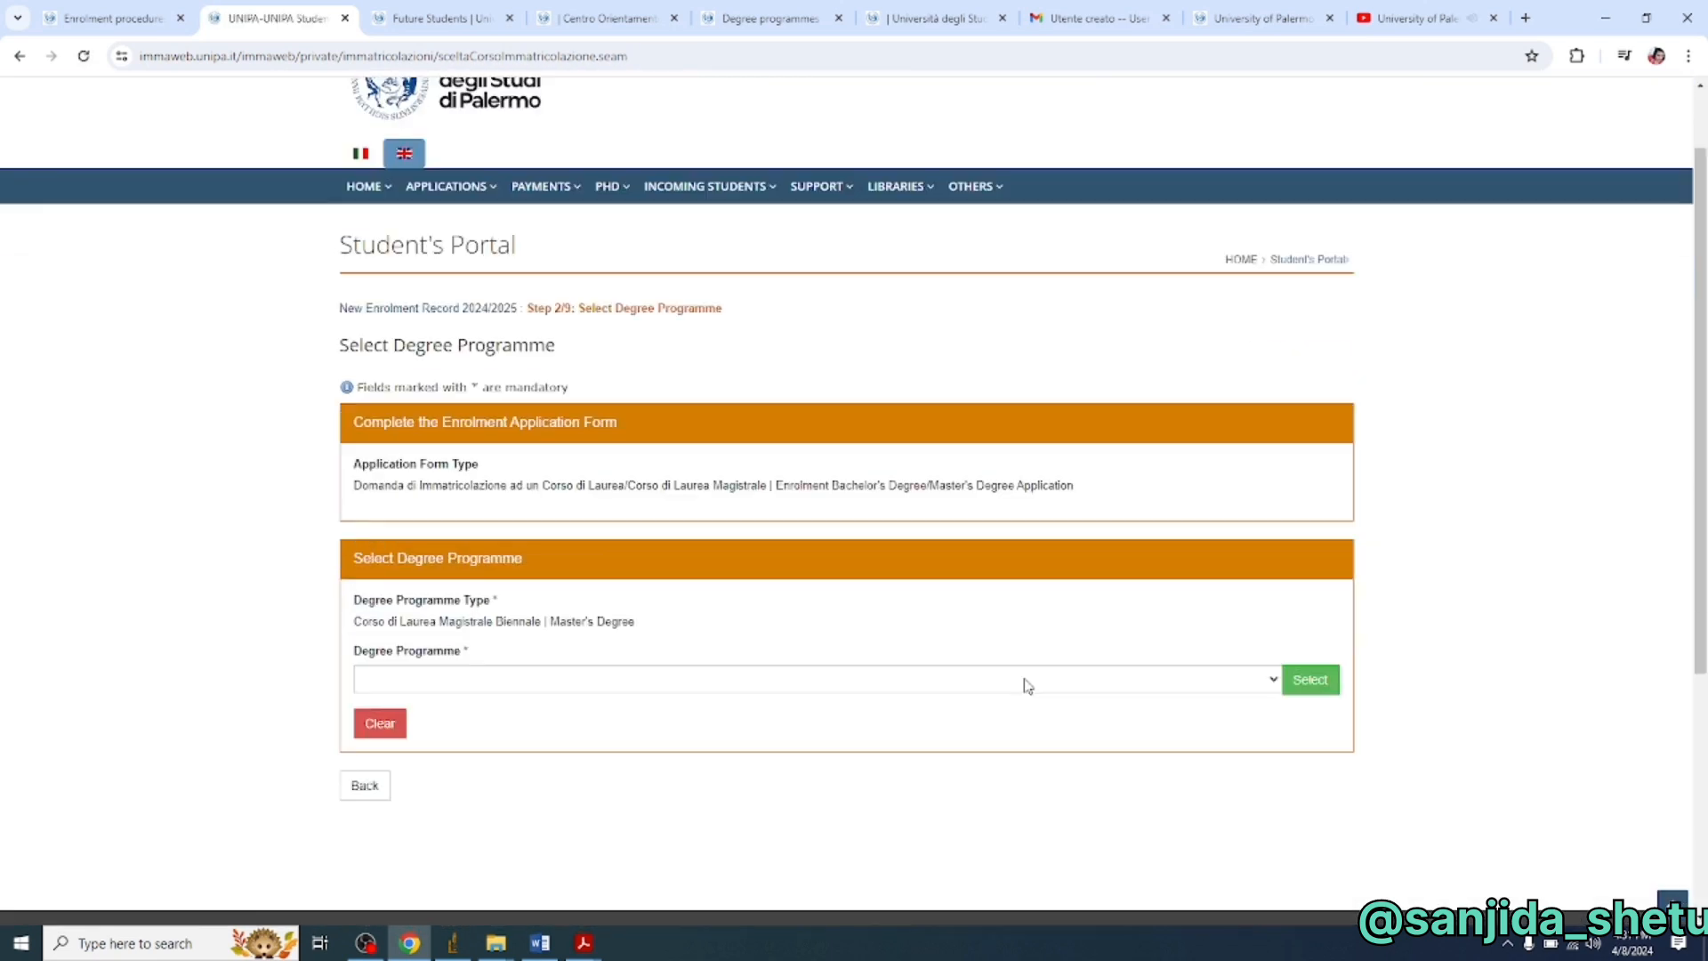
click(1270, 678)
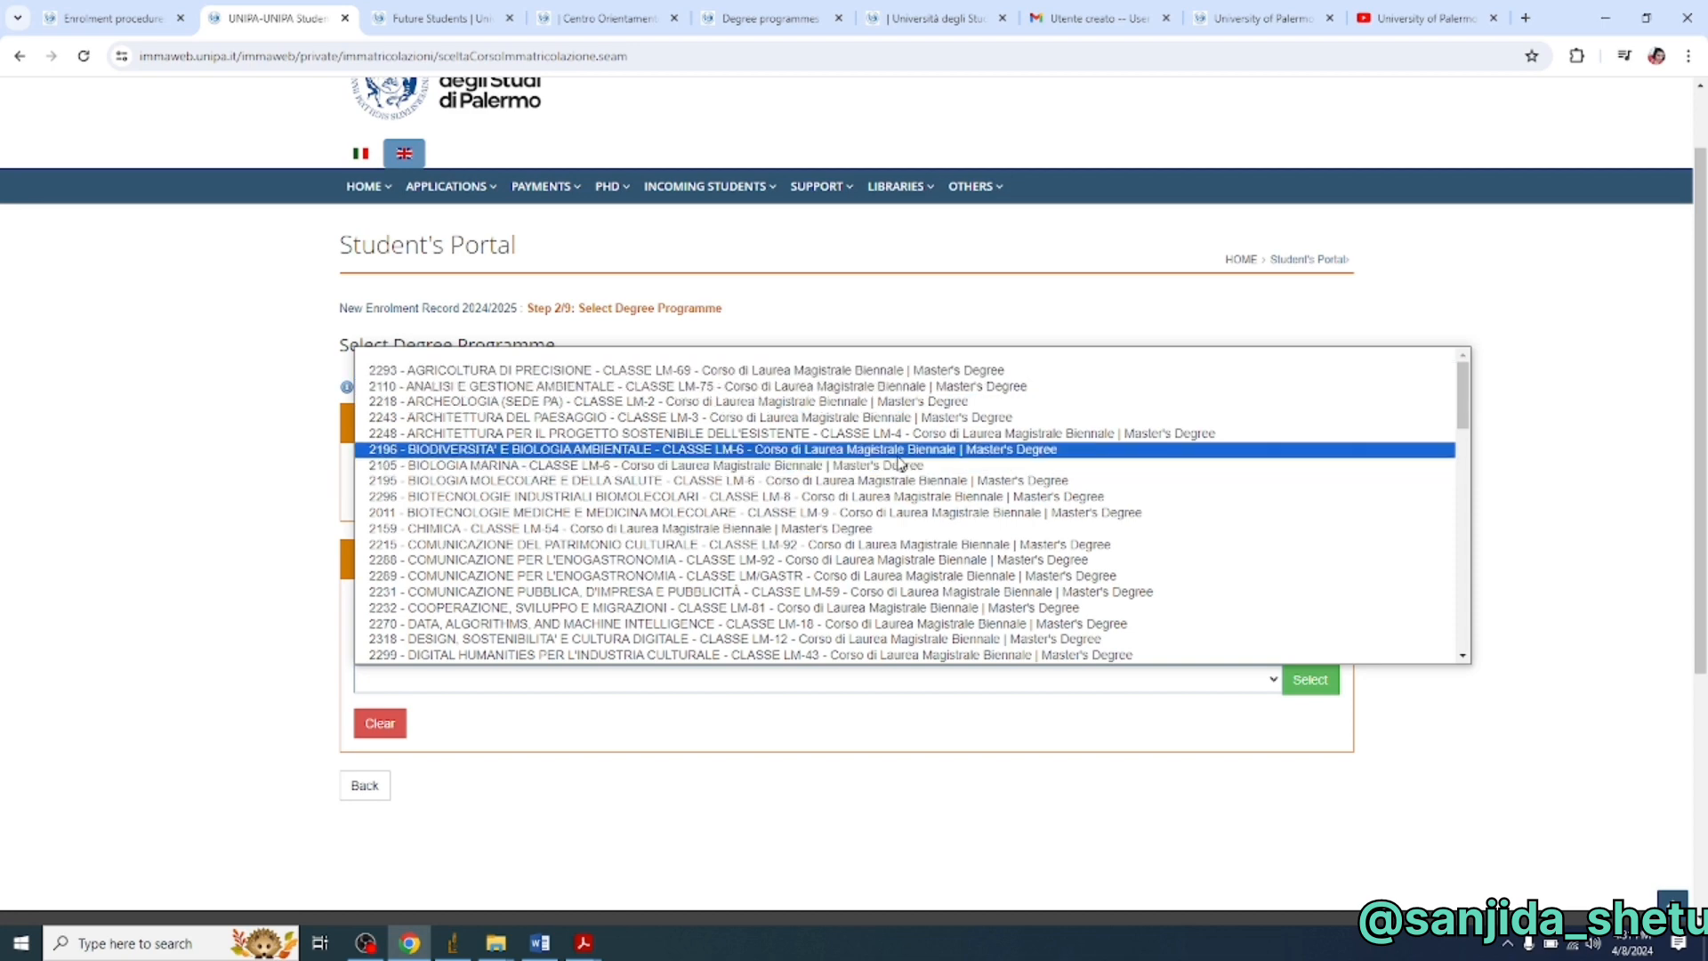
scroll(909, 456, down, 1)
scroll(909, 456, down, 1)
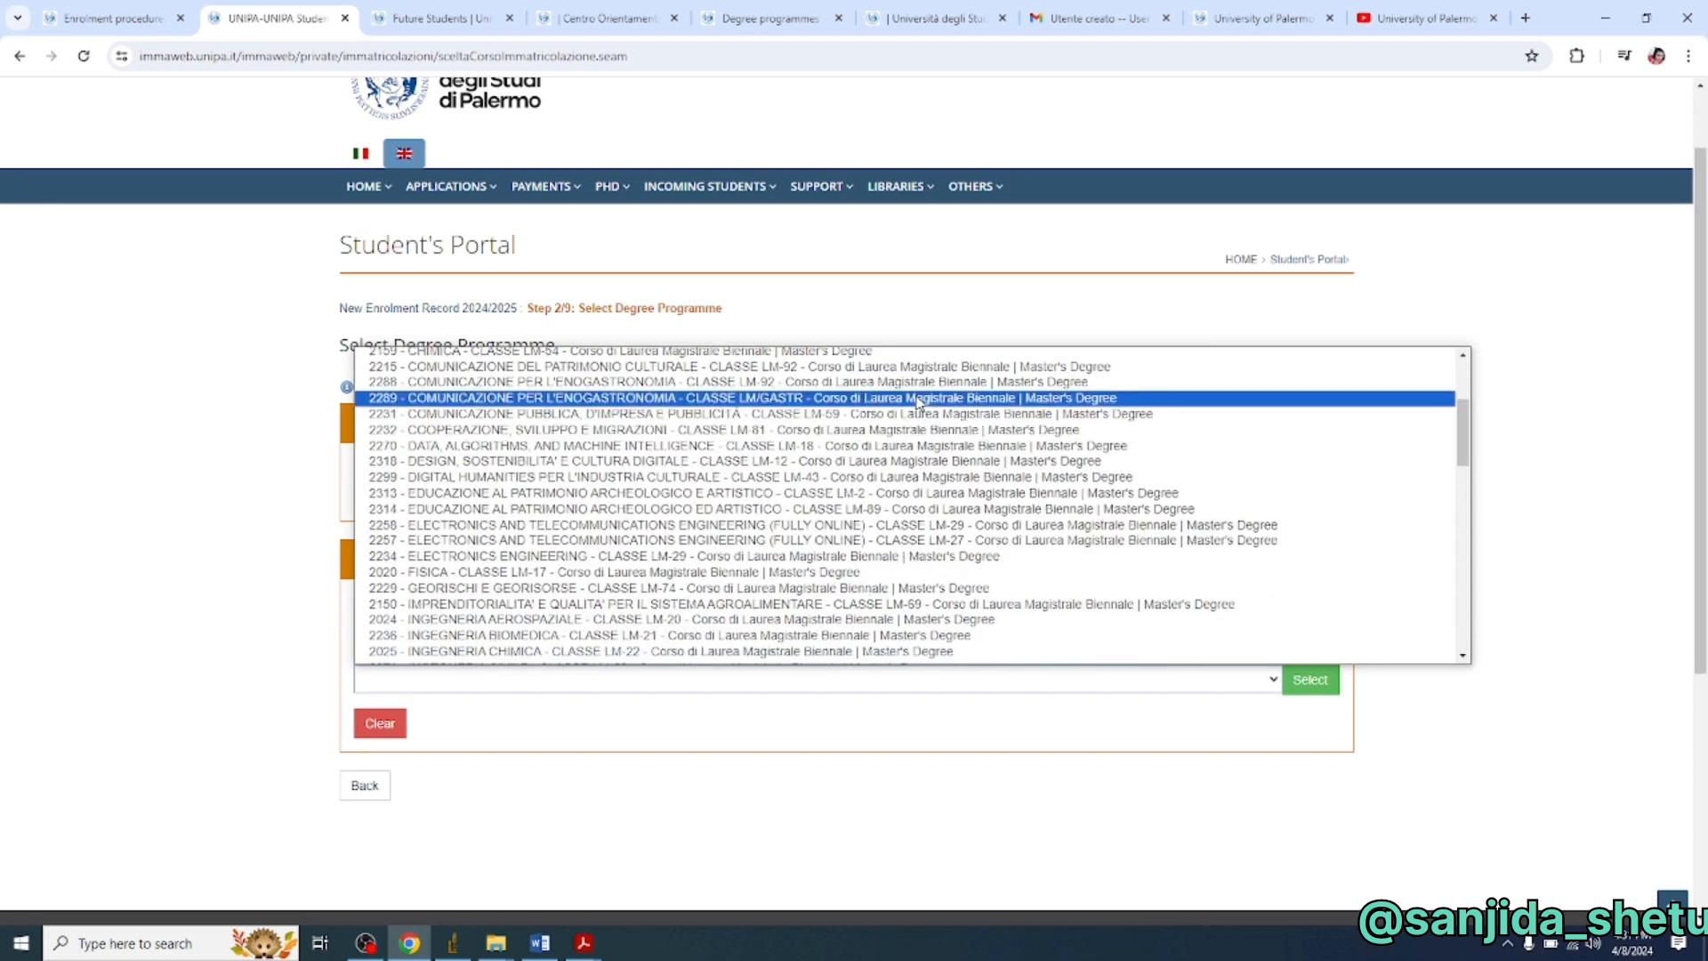
scroll(918, 402, up, 2)
scroll(916, 400, down, 2)
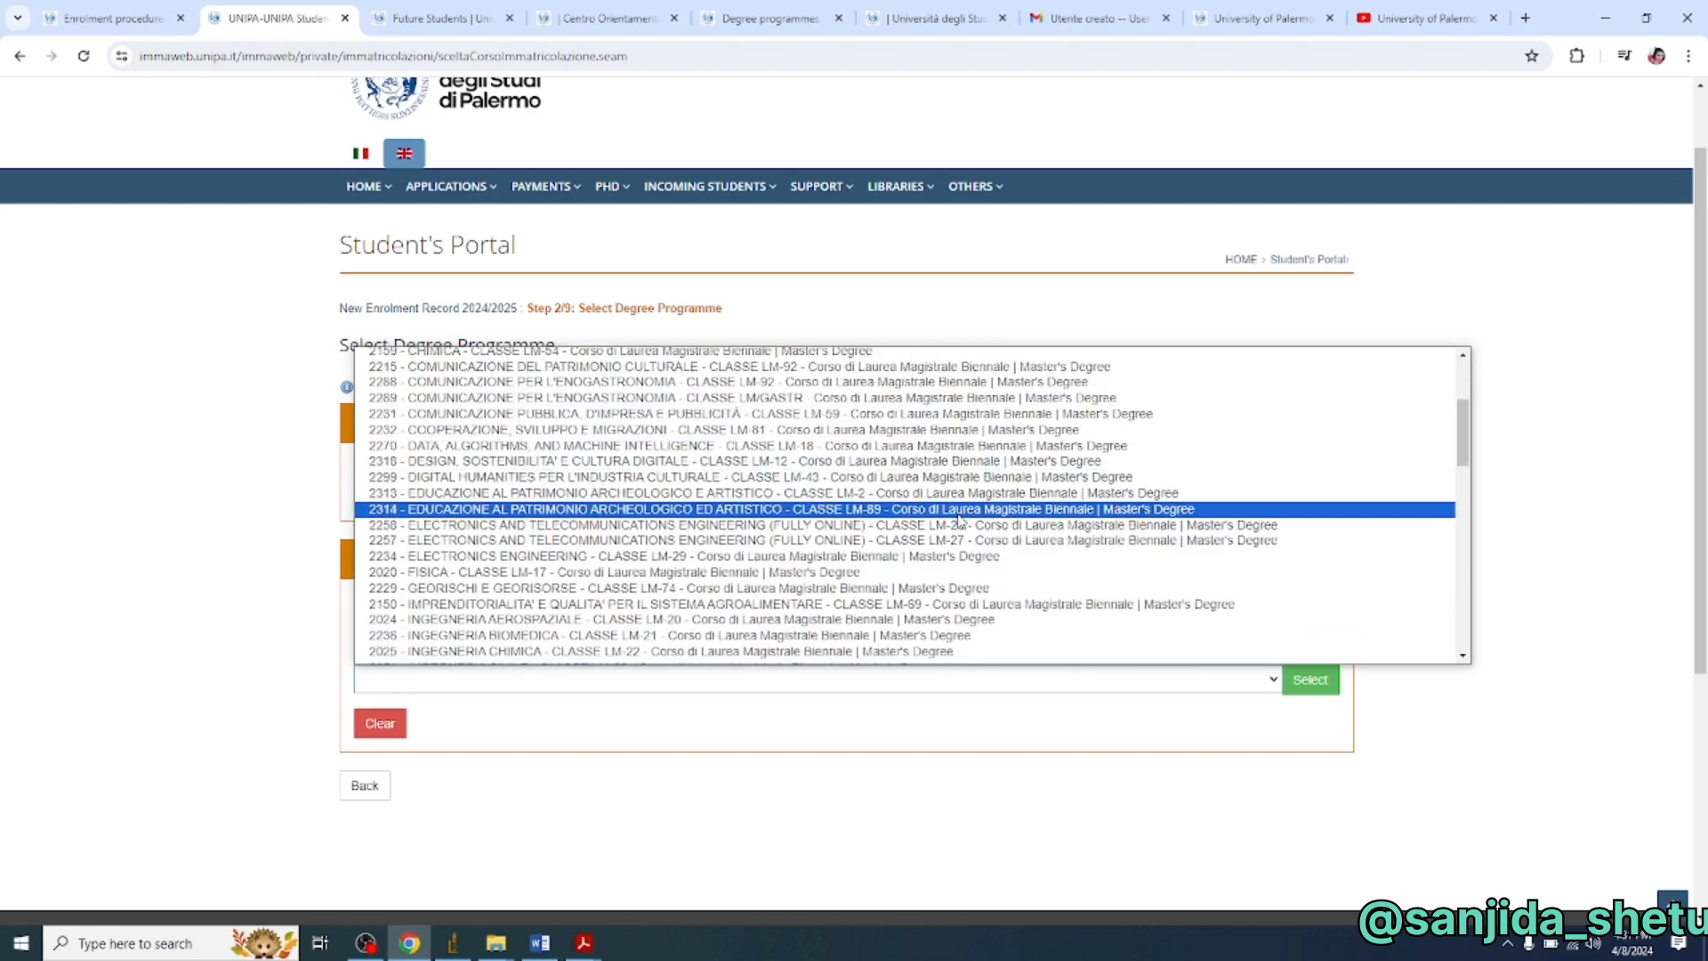
scroll(959, 517, down, 5)
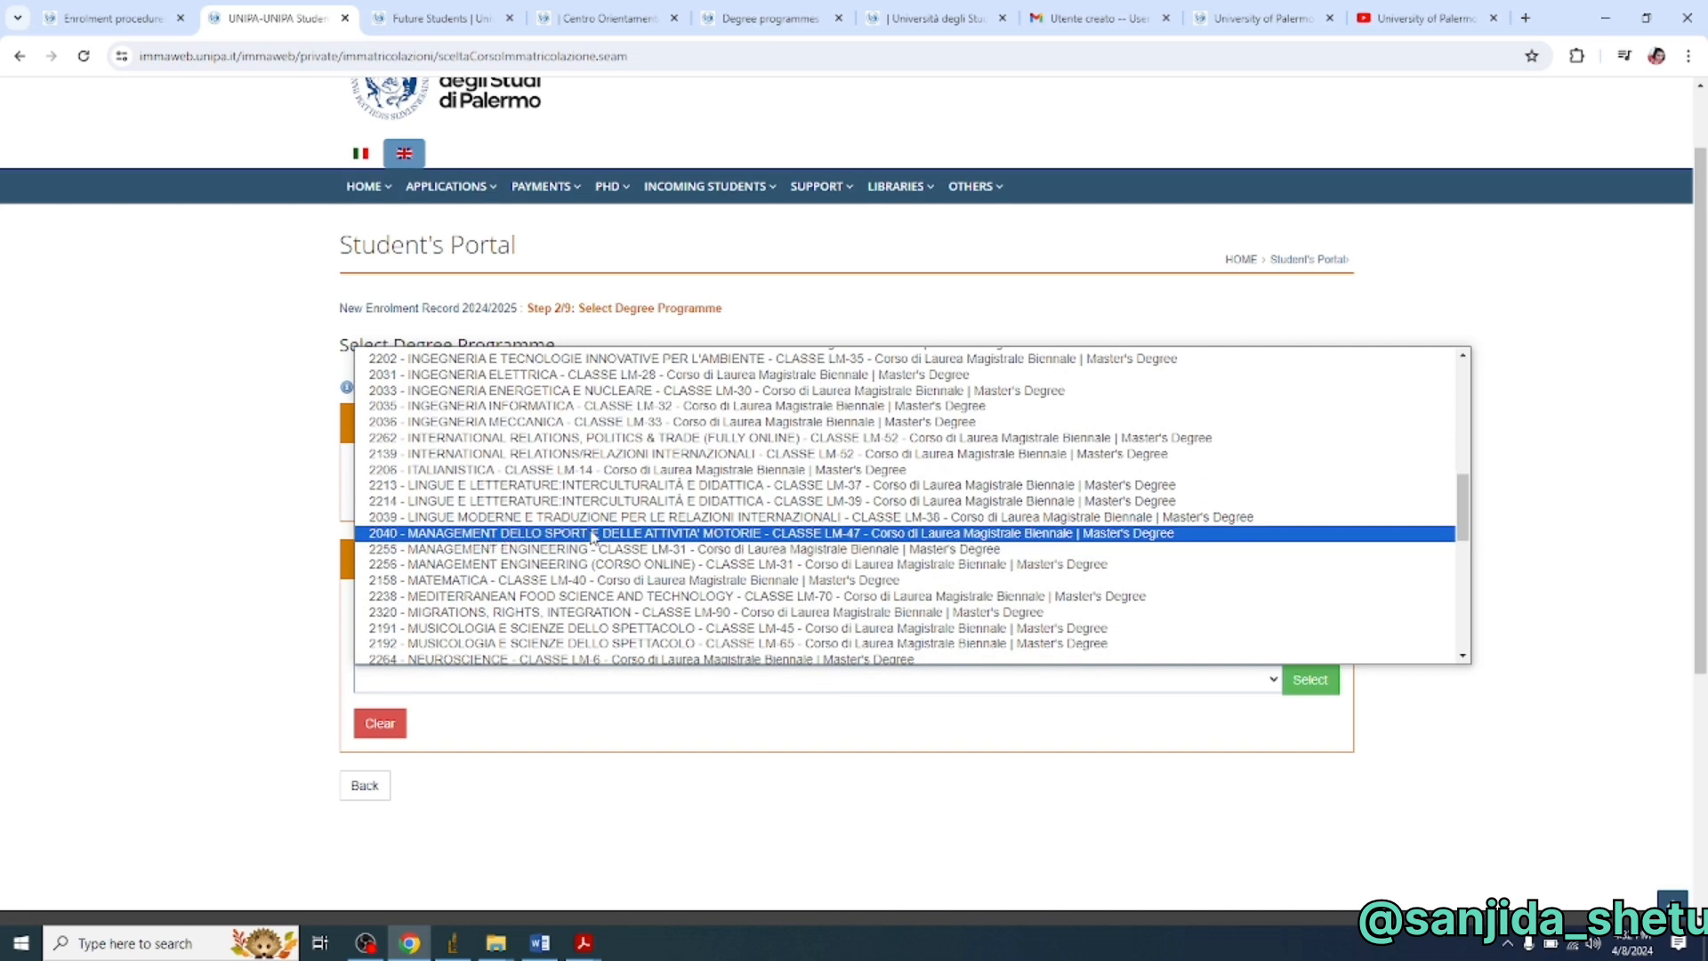
scroll(591, 535, down, 2)
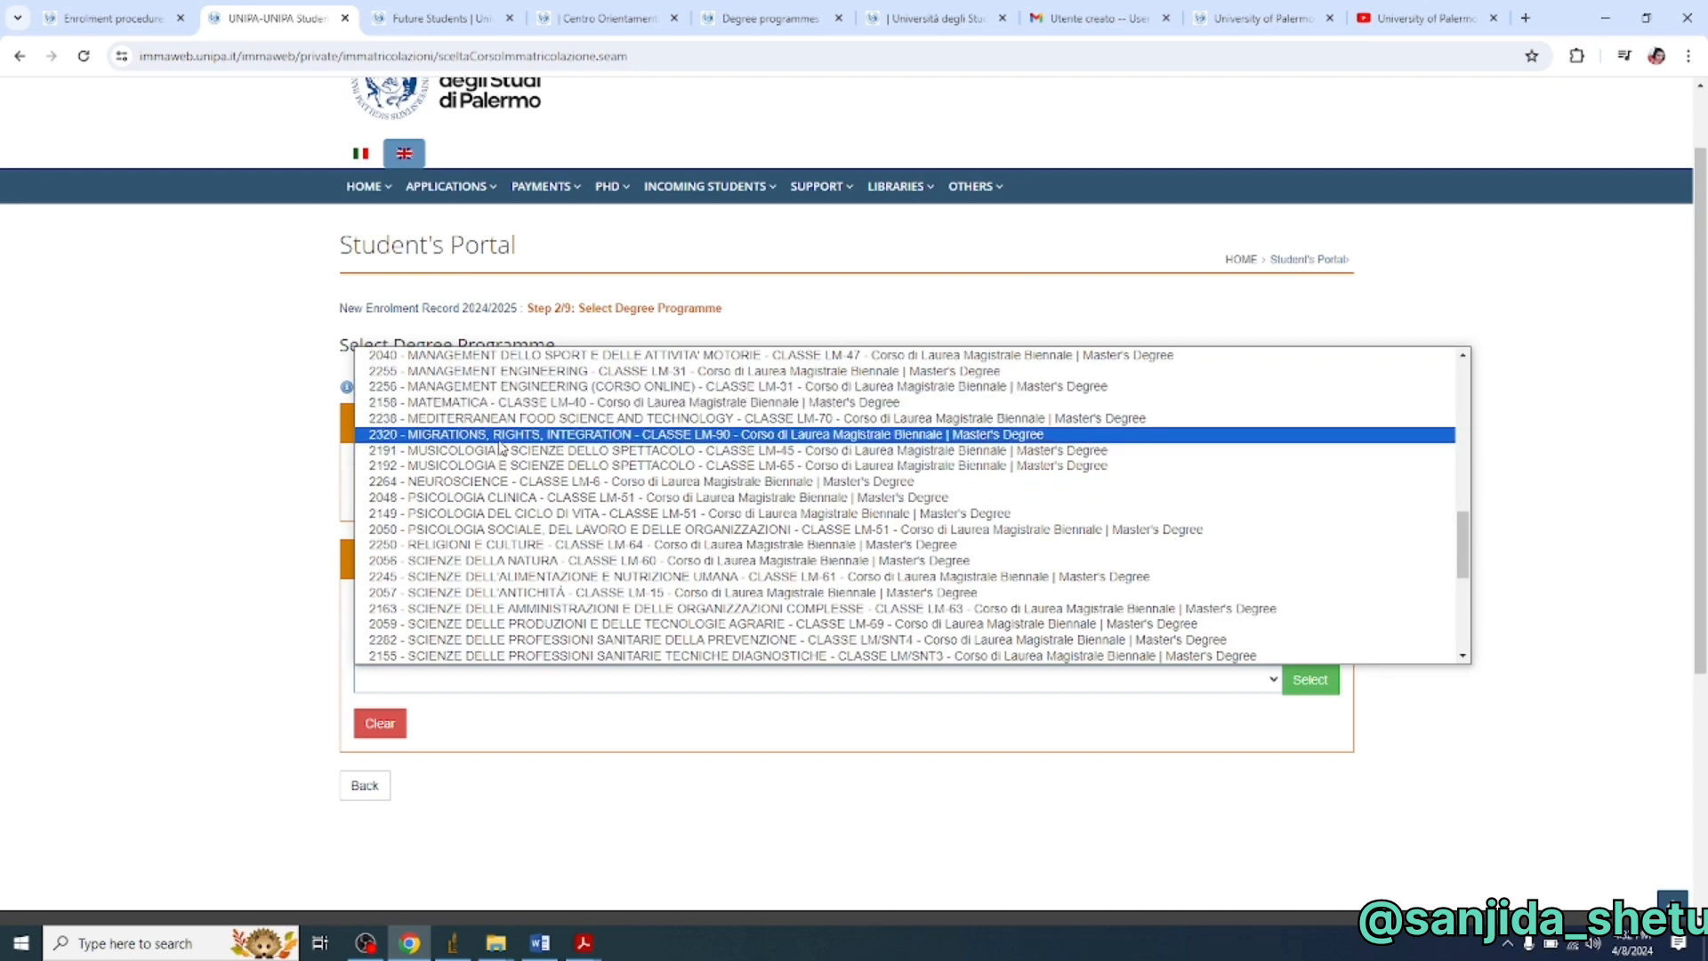
scroll(500, 448, down, 5)
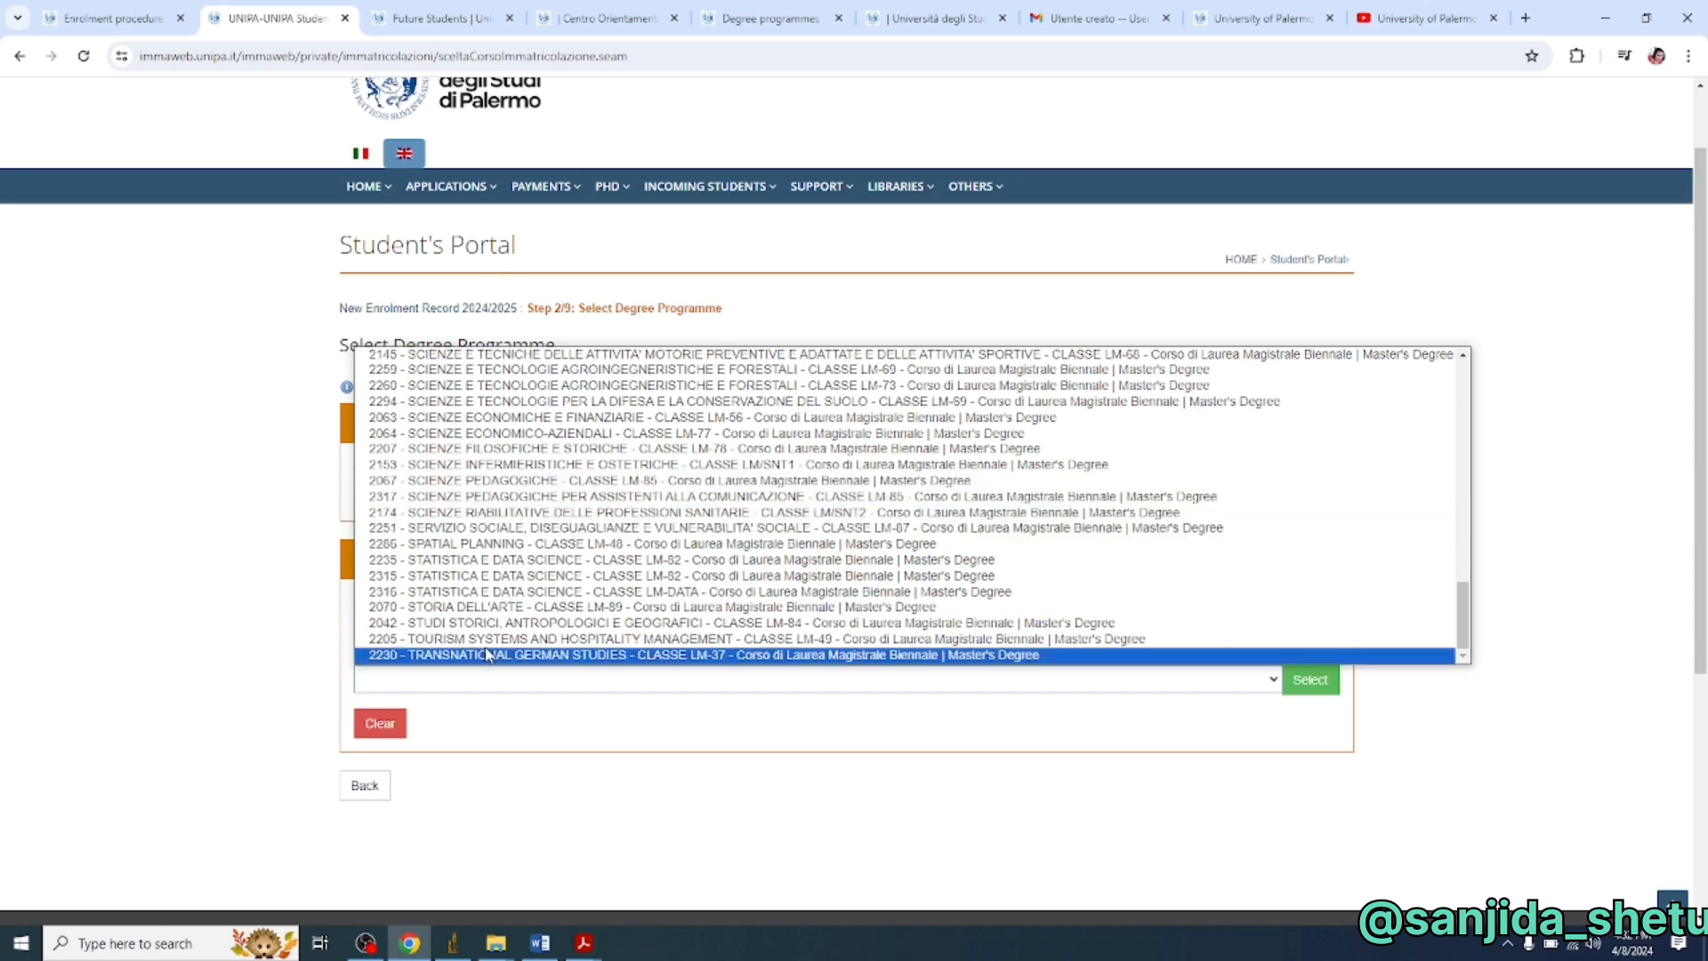
scroll(474, 608, up, 2)
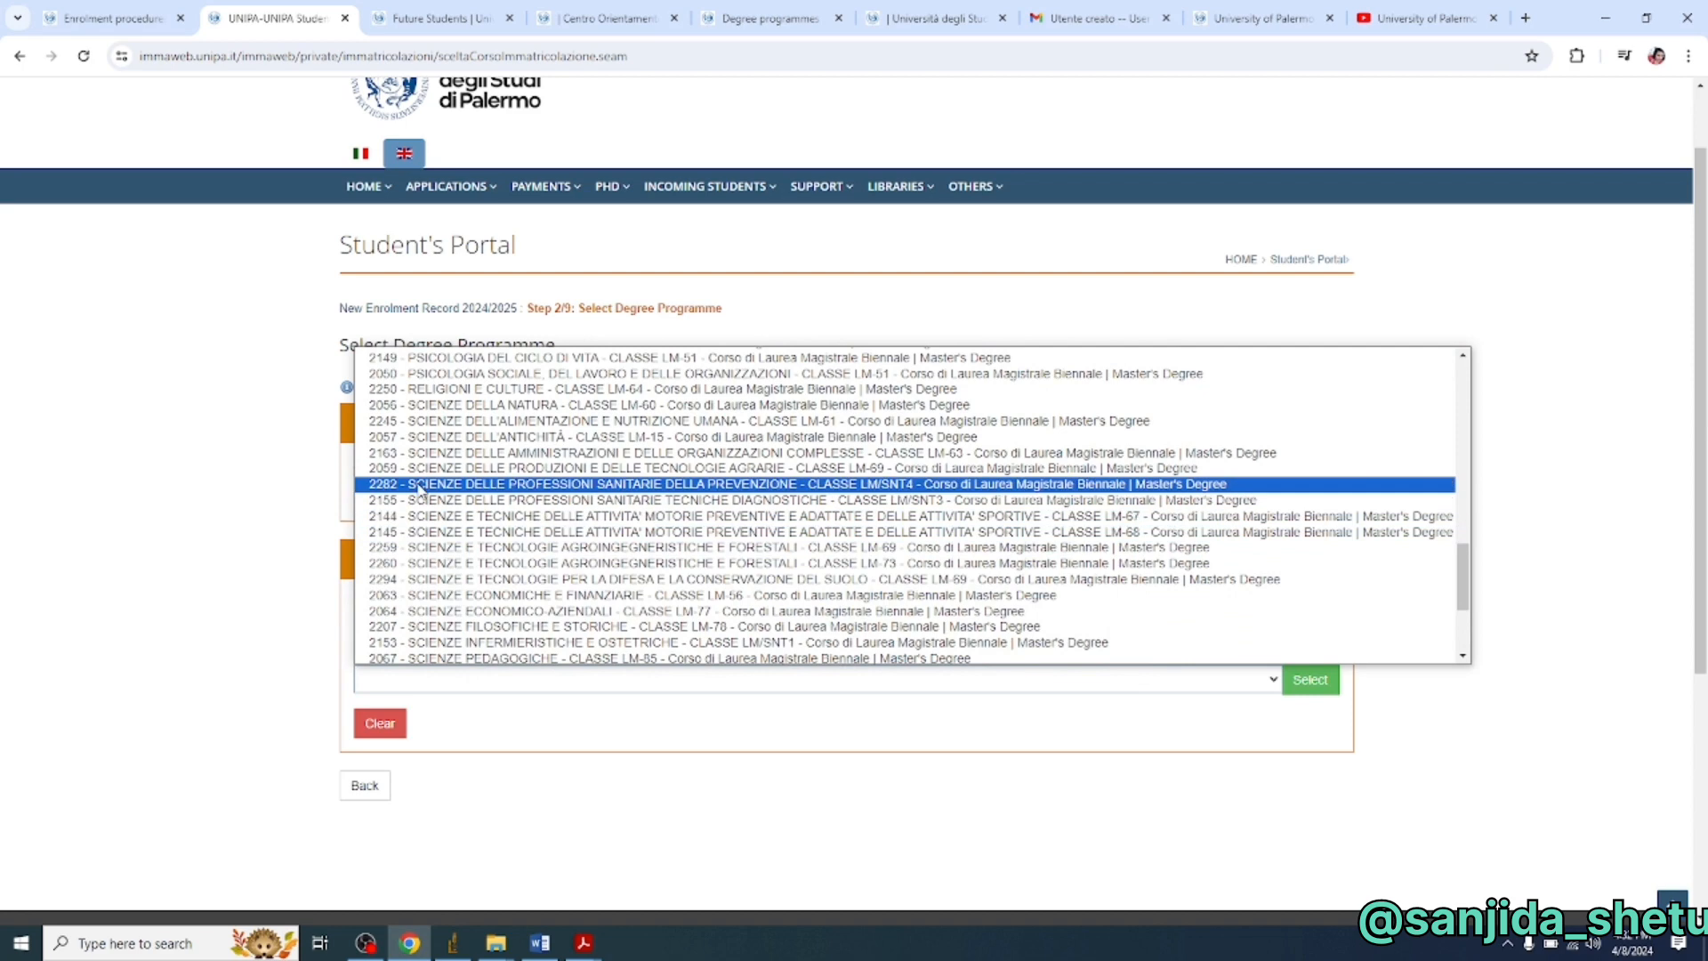
scroll(426, 547, up, 2)
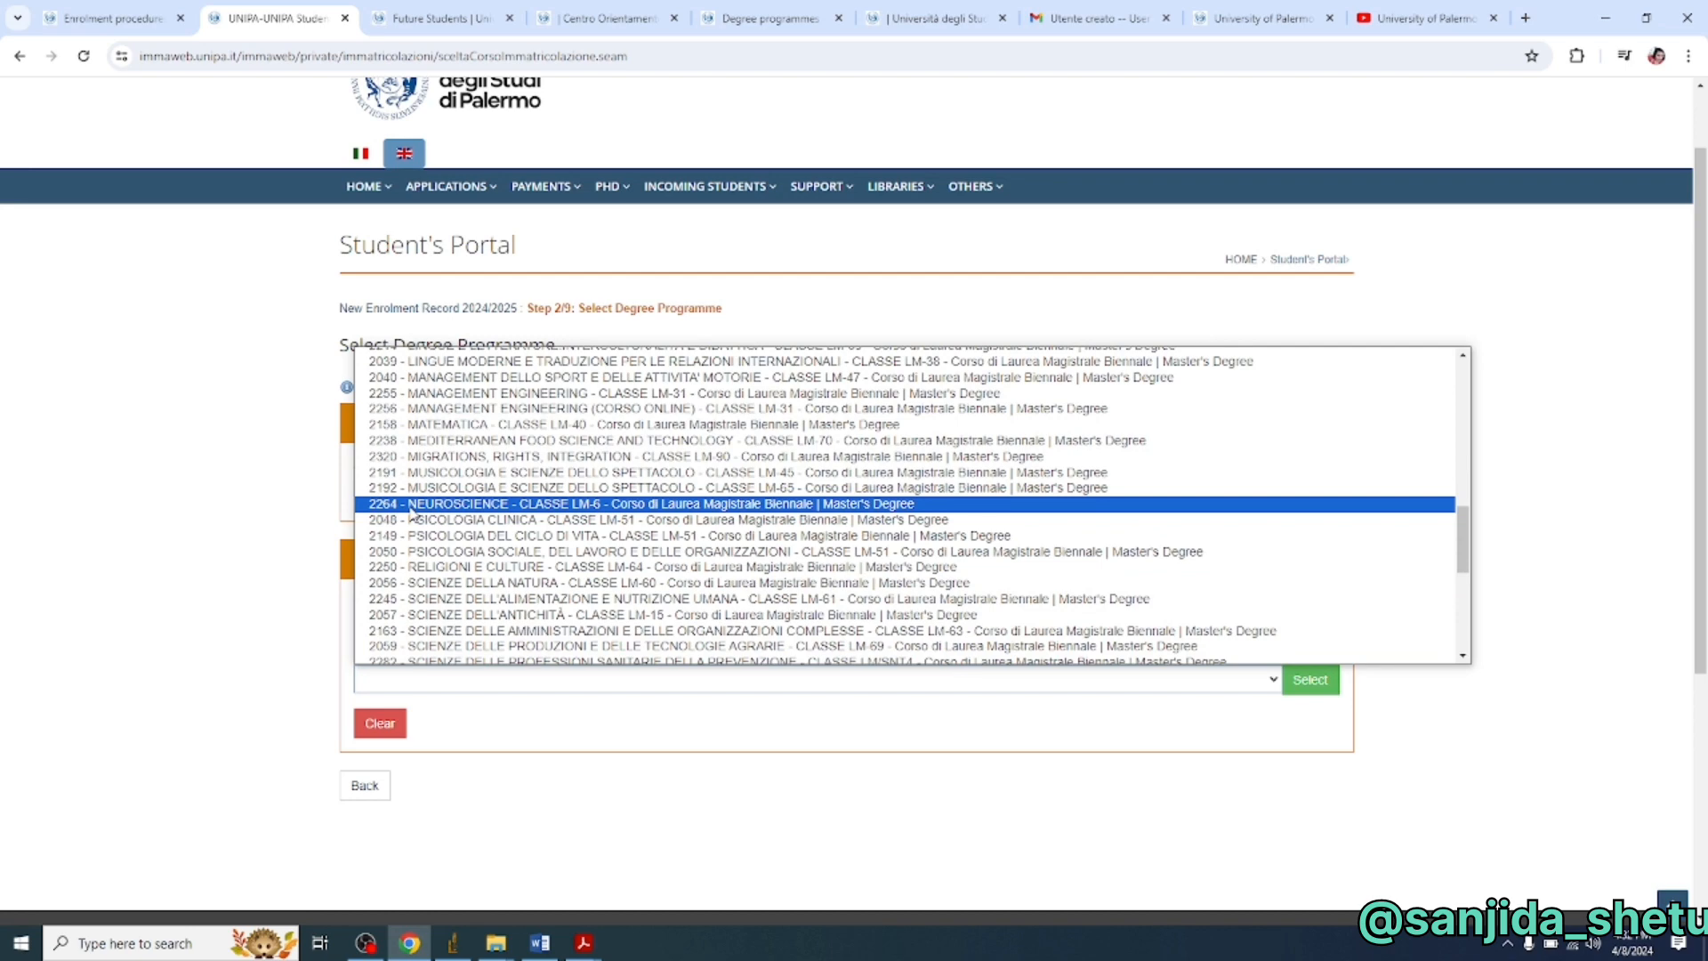
click(412, 505)
click(1303, 688)
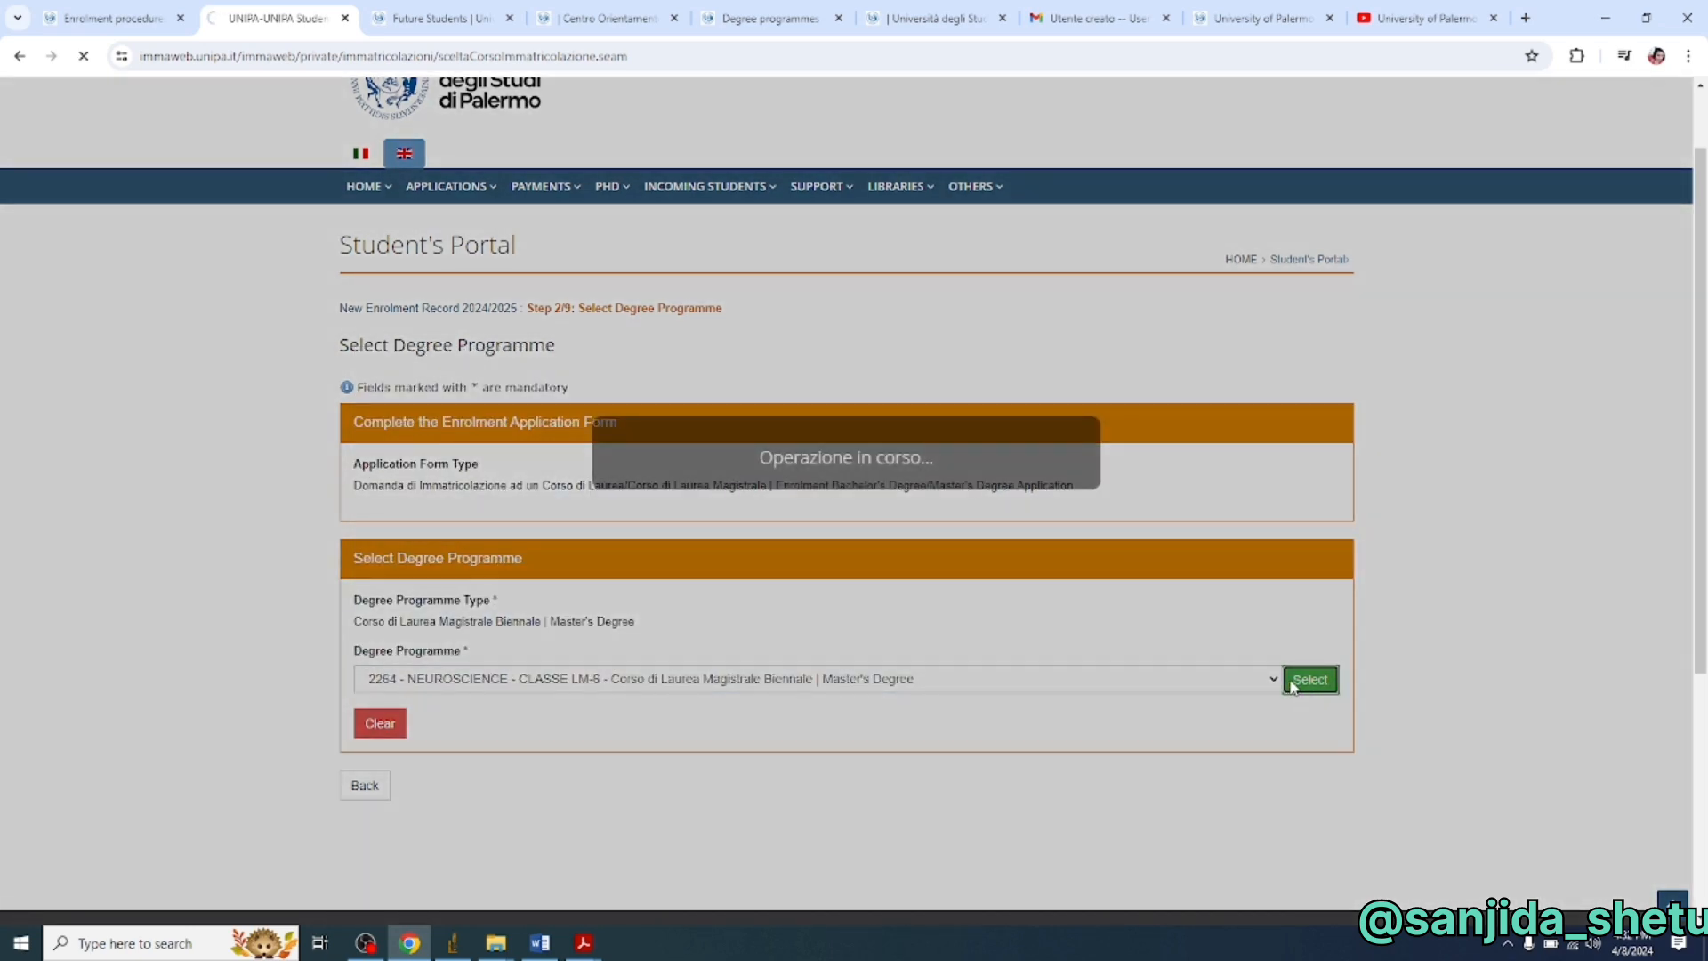
scroll(547, 818, down, 2)
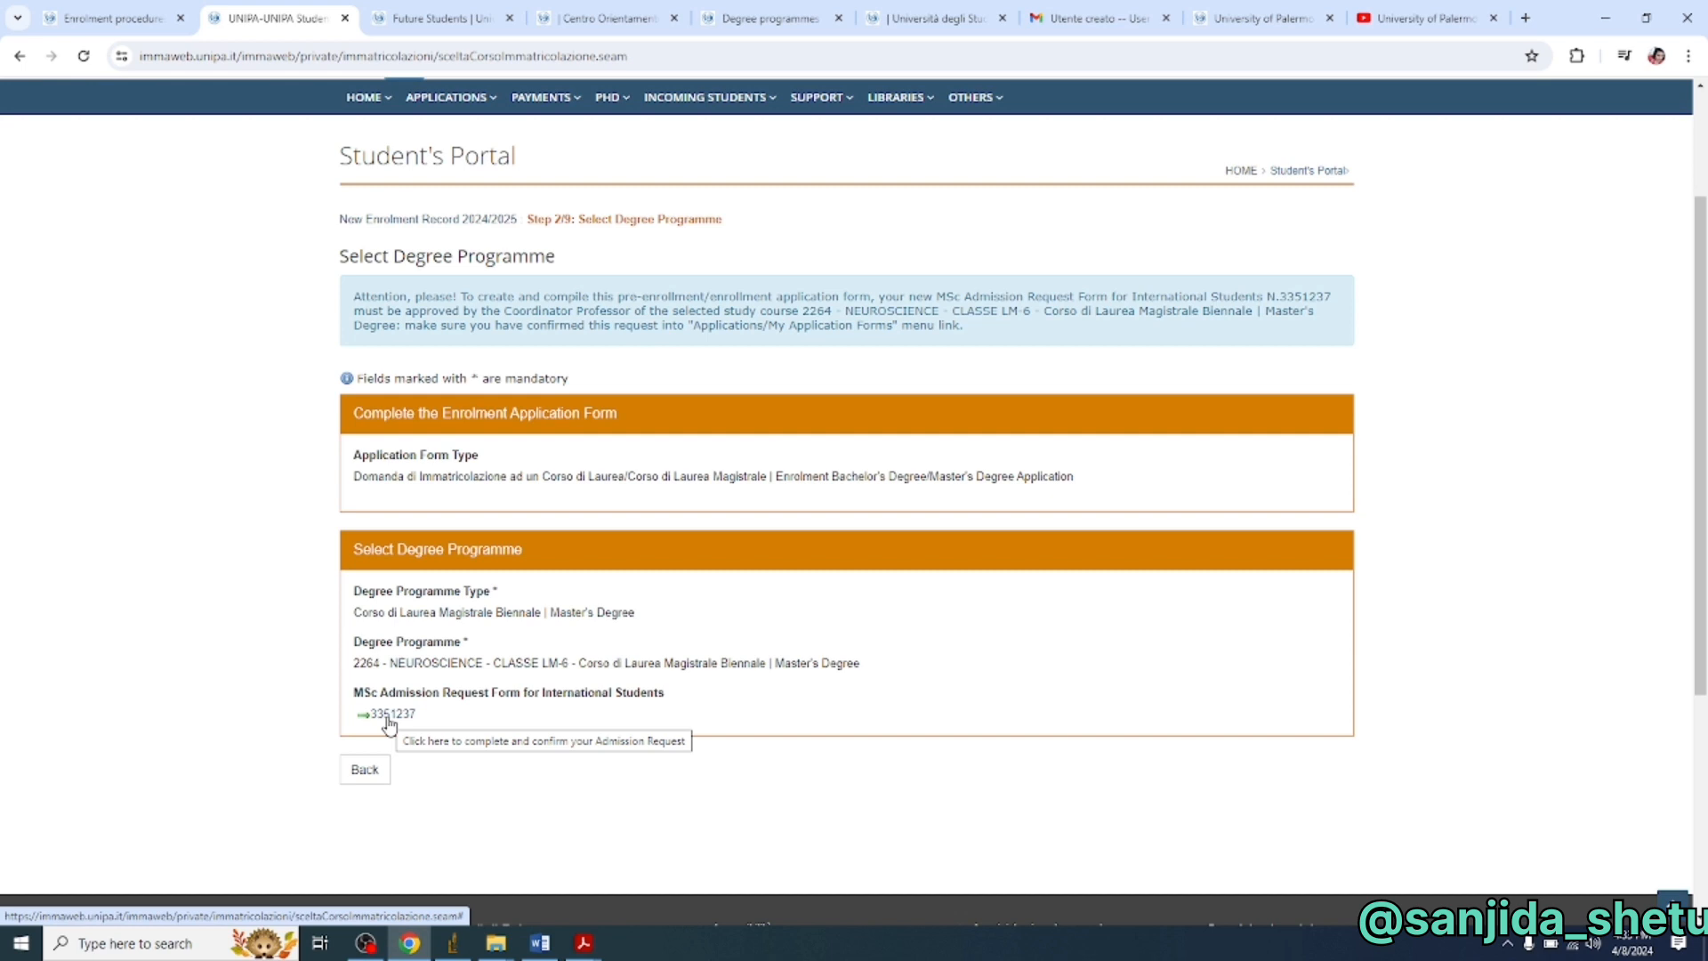
- Open the new Neuroscience admission request form, then return to the enrolment procedures page
click(389, 722)
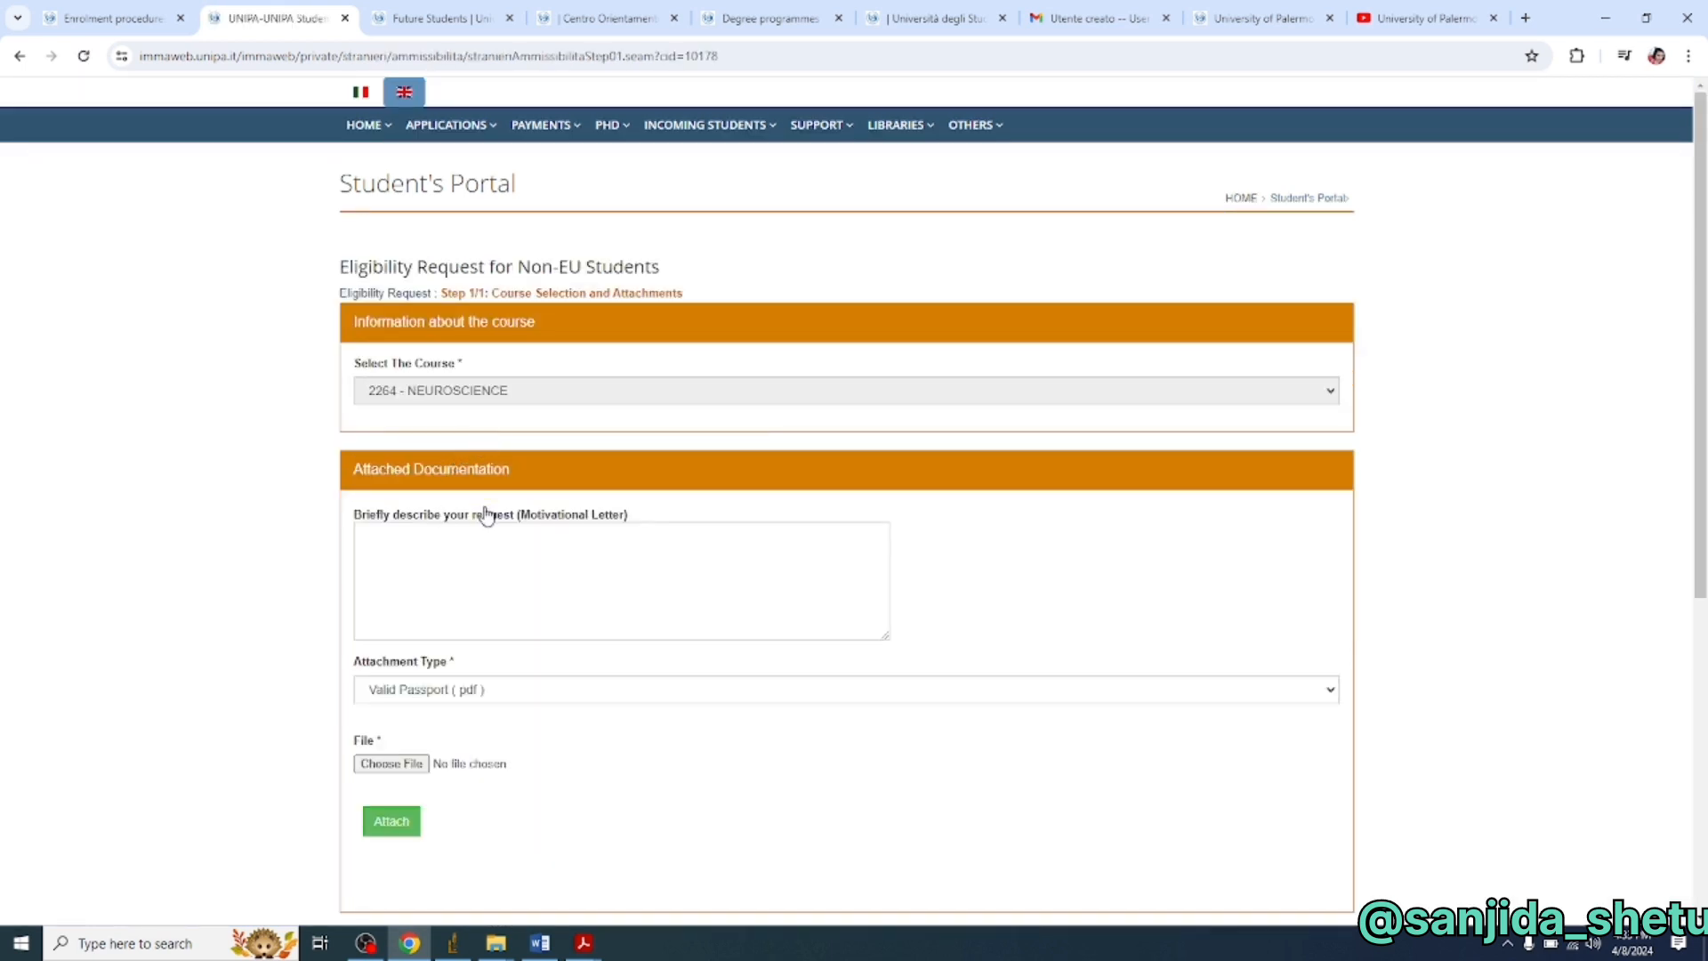
scroll(486, 516, up, 2)
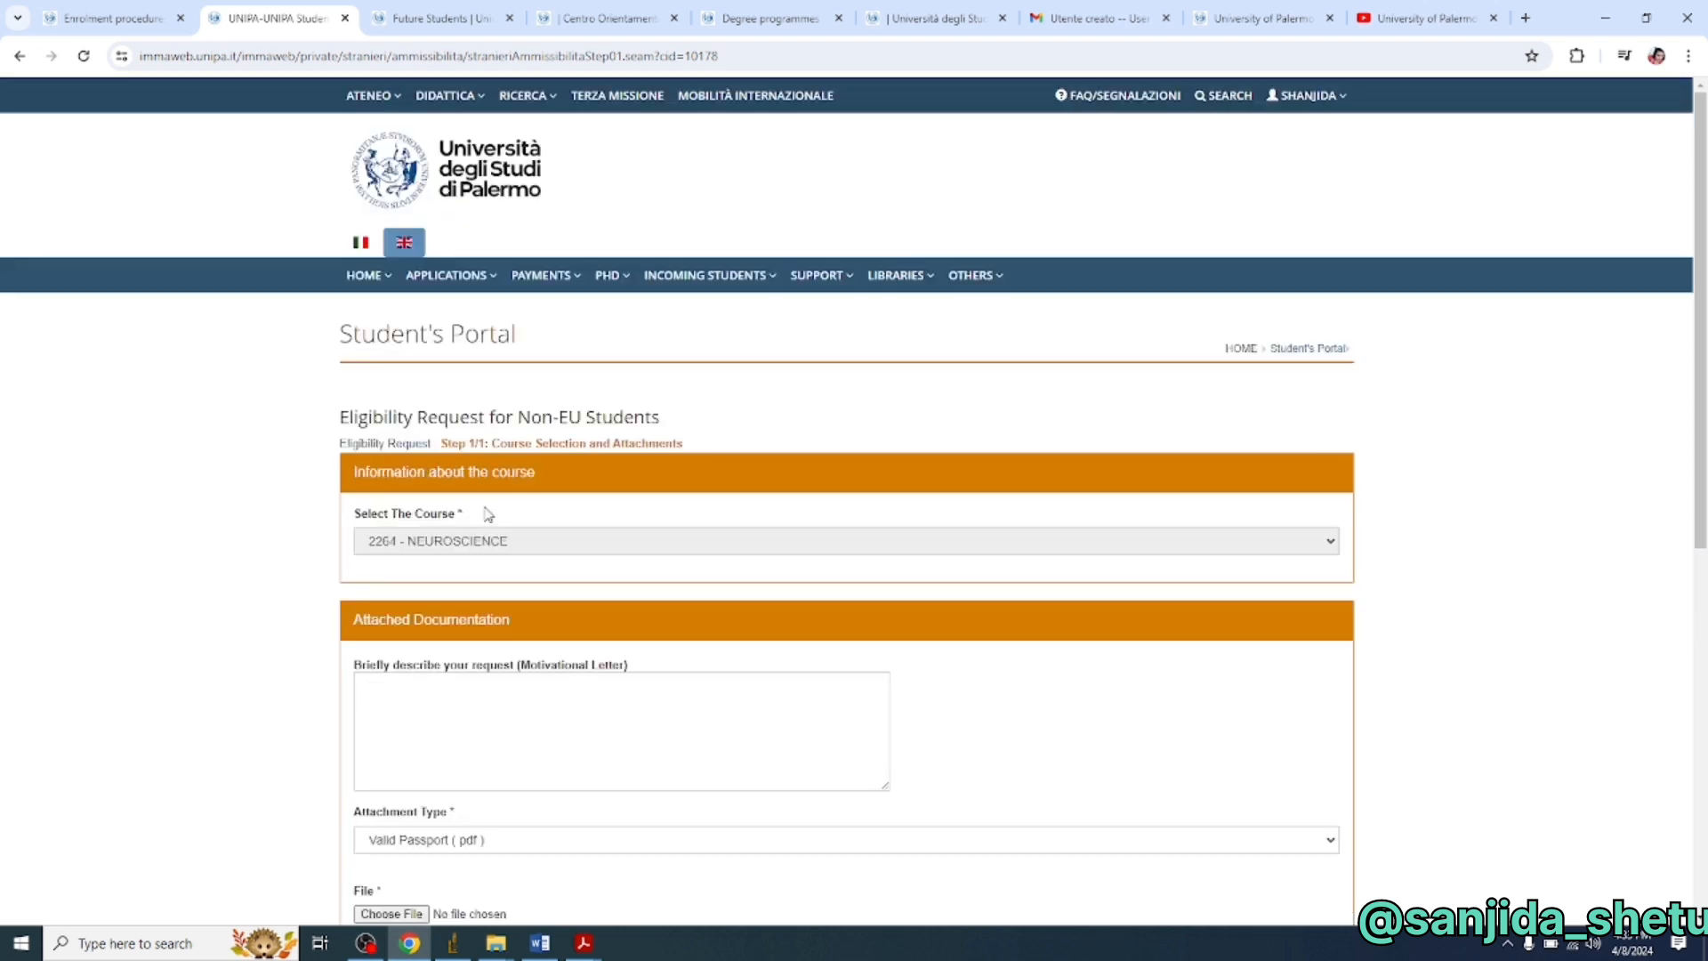
scroll(516, 548, down, 2)
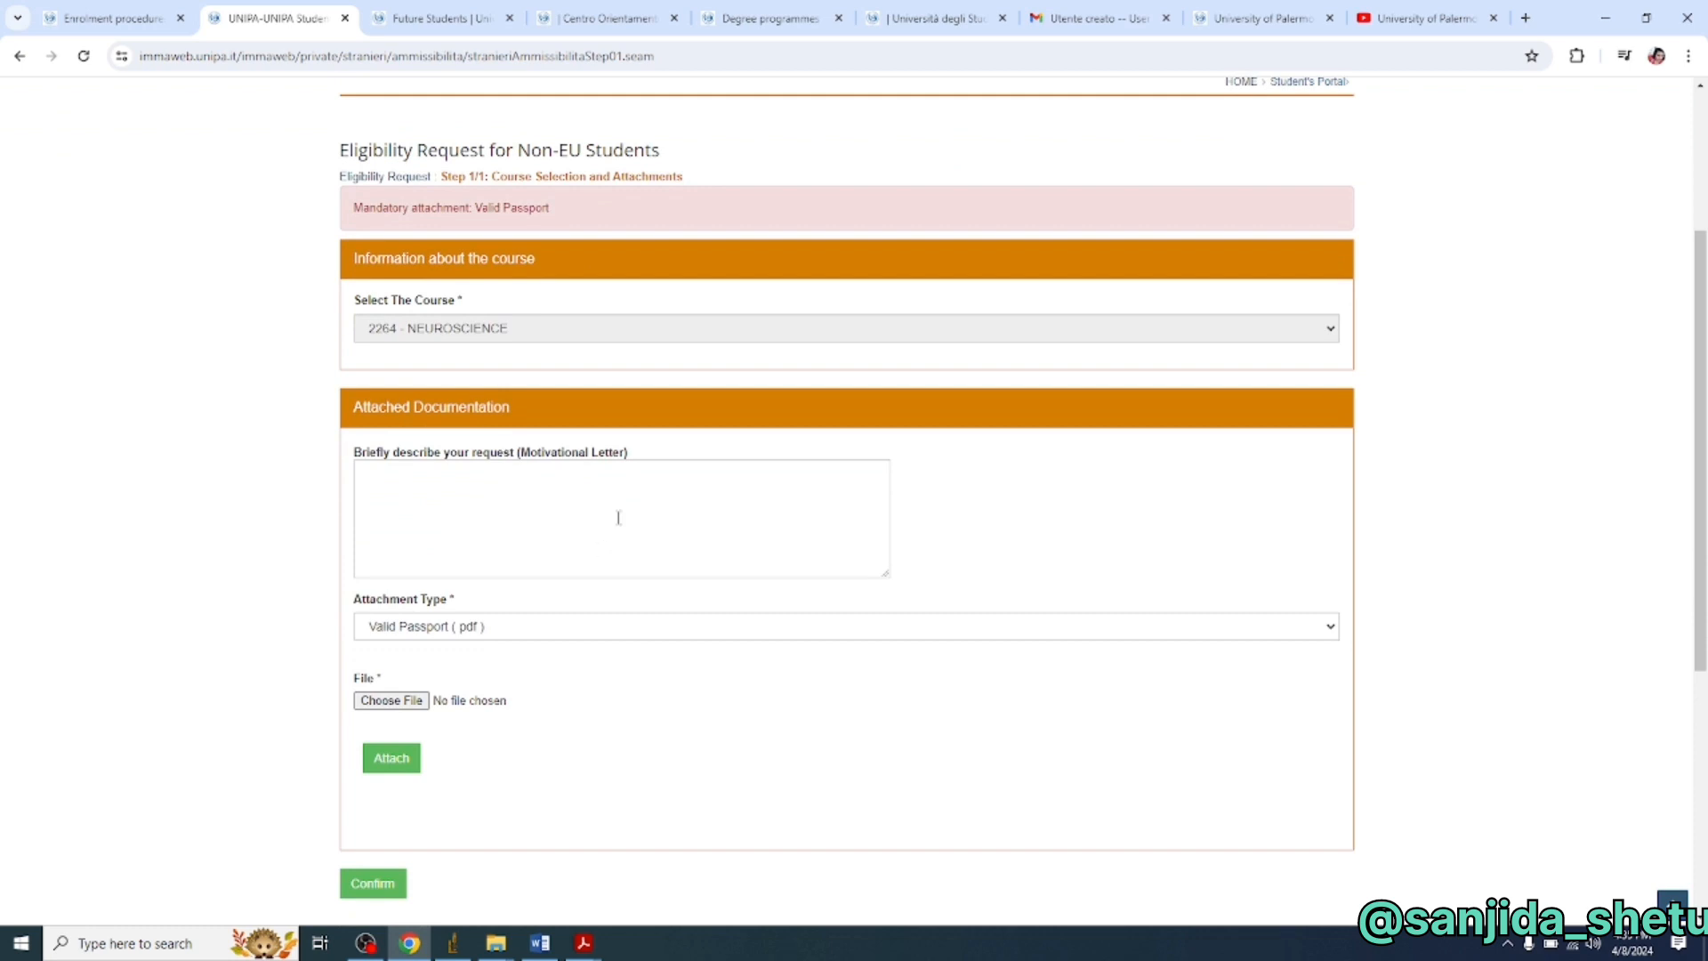
click(115, 19)
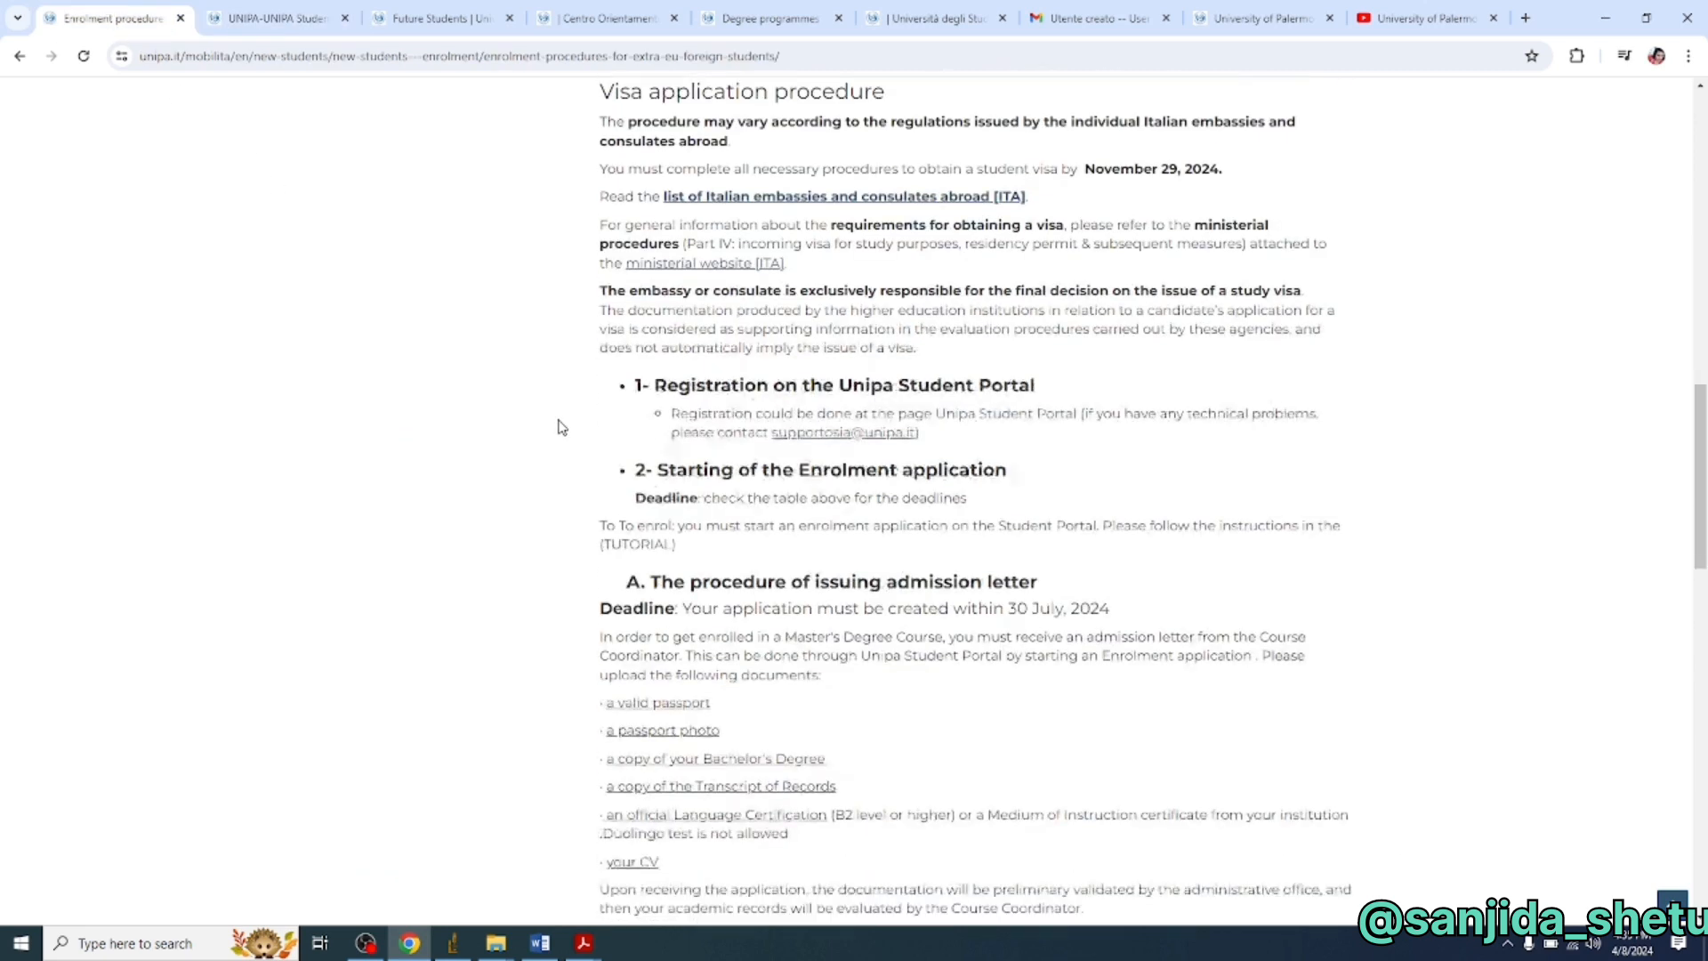
- Read the required documents list, then return to the Neuroscience eligibility request form
scroll(698, 671, down, 1)
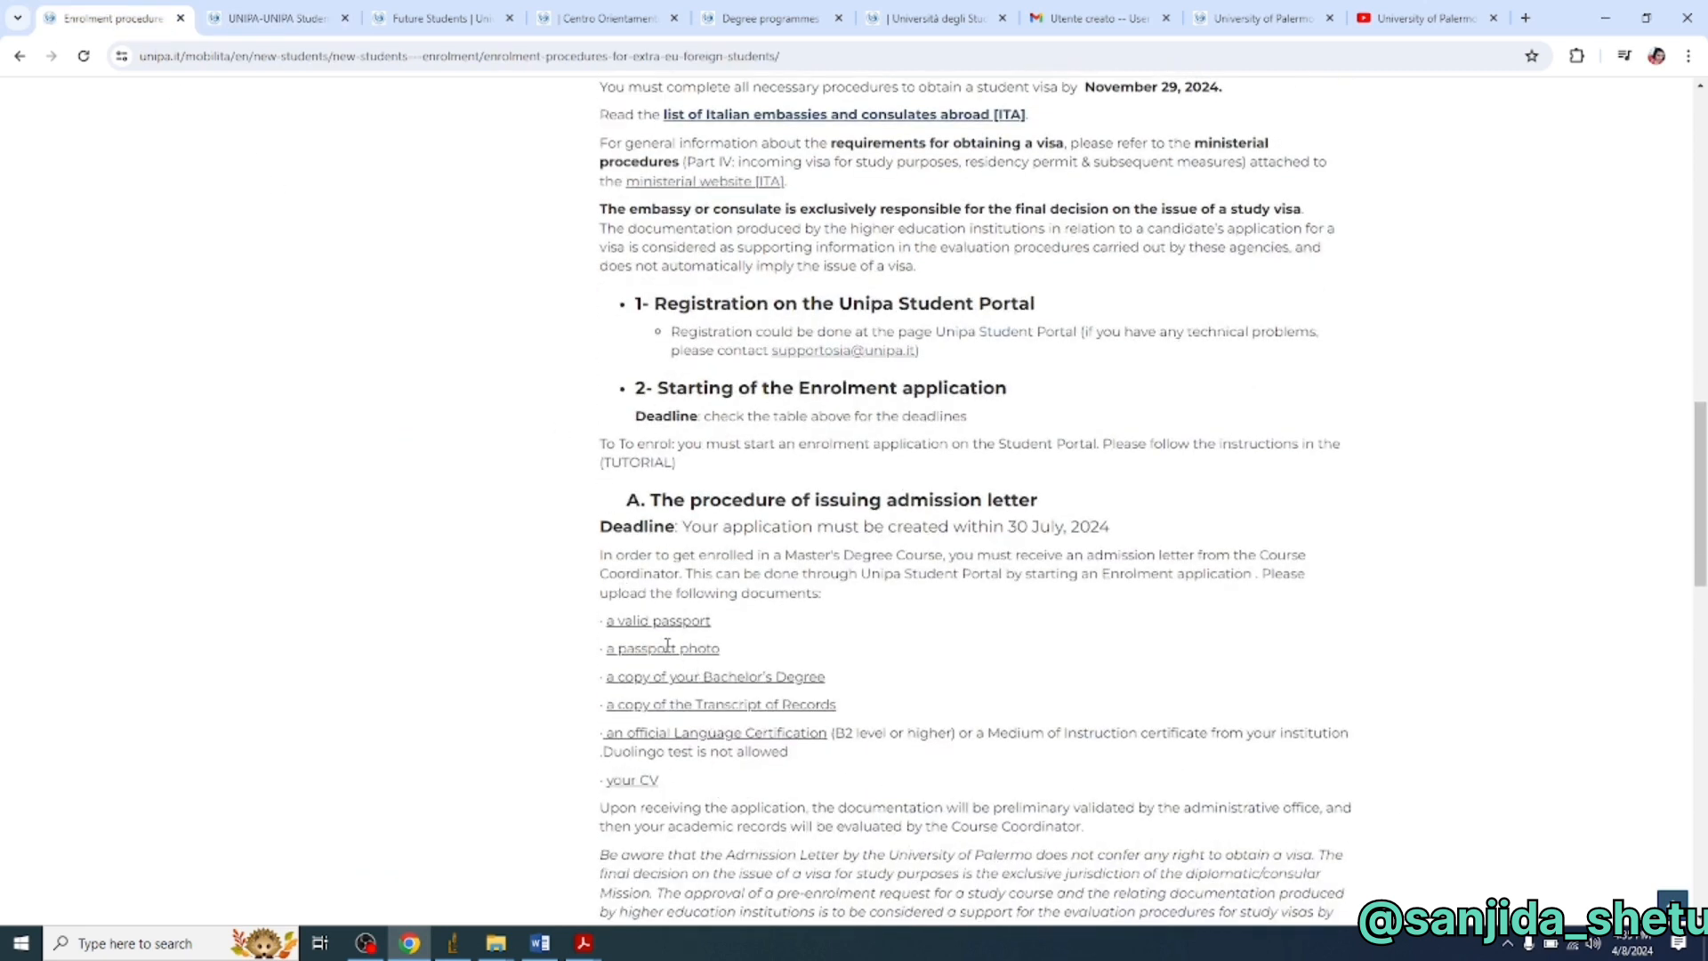
click(282, 6)
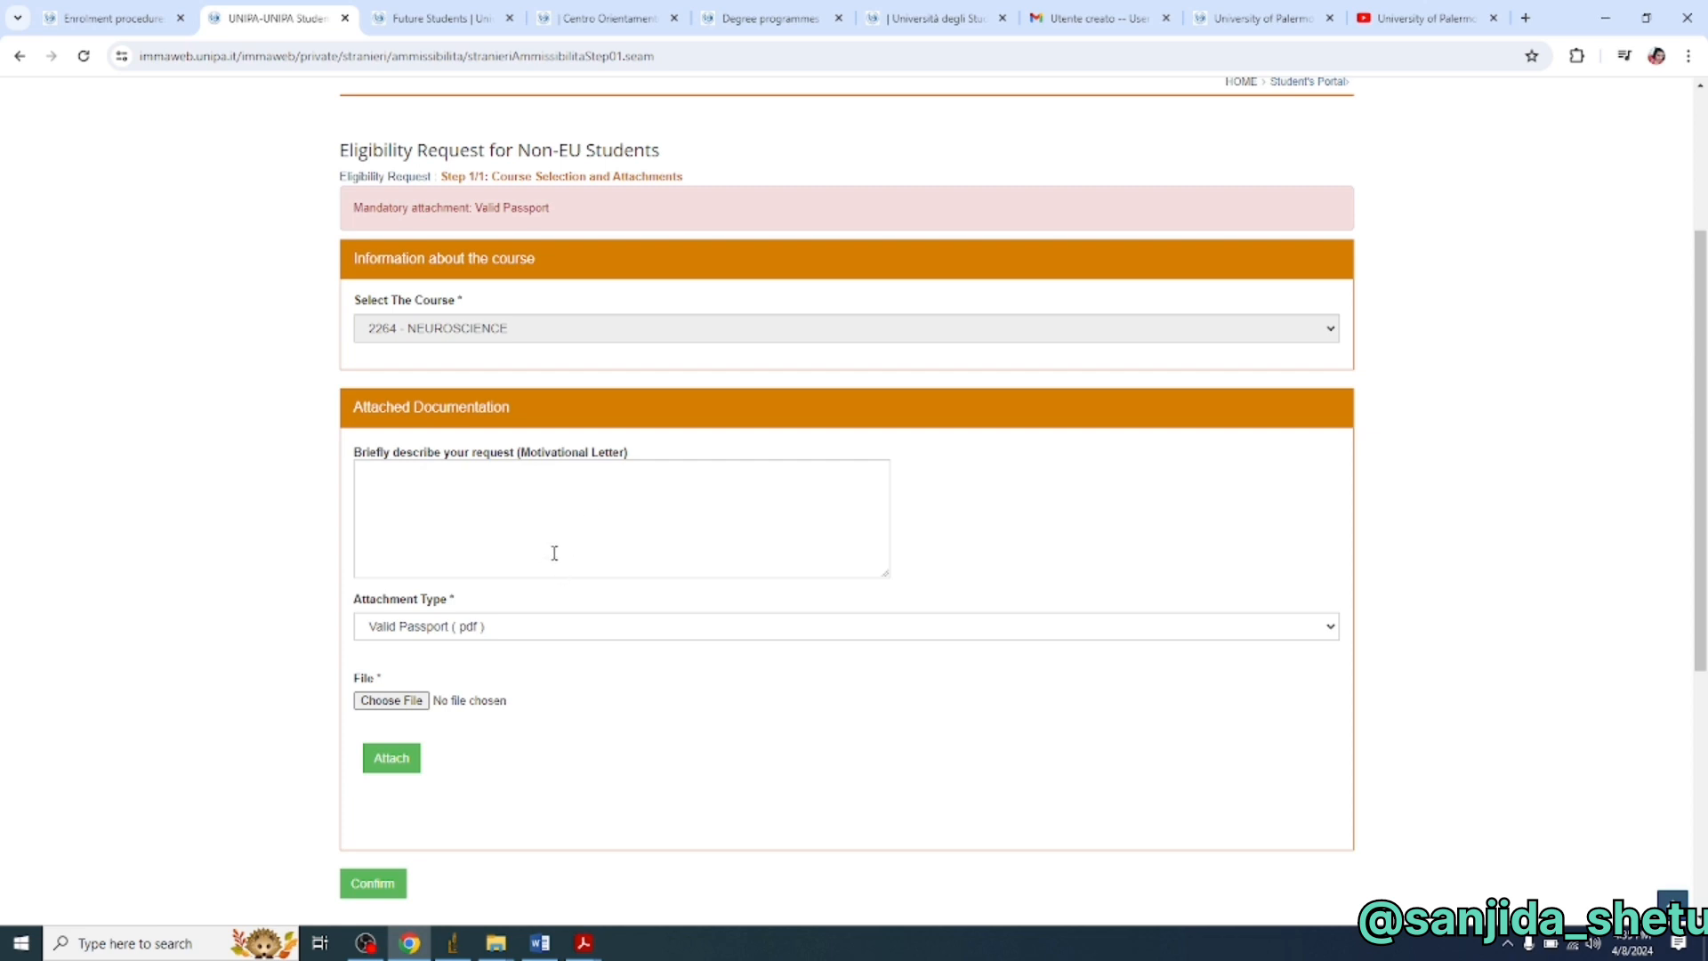
scroll(554, 553, down, 1)
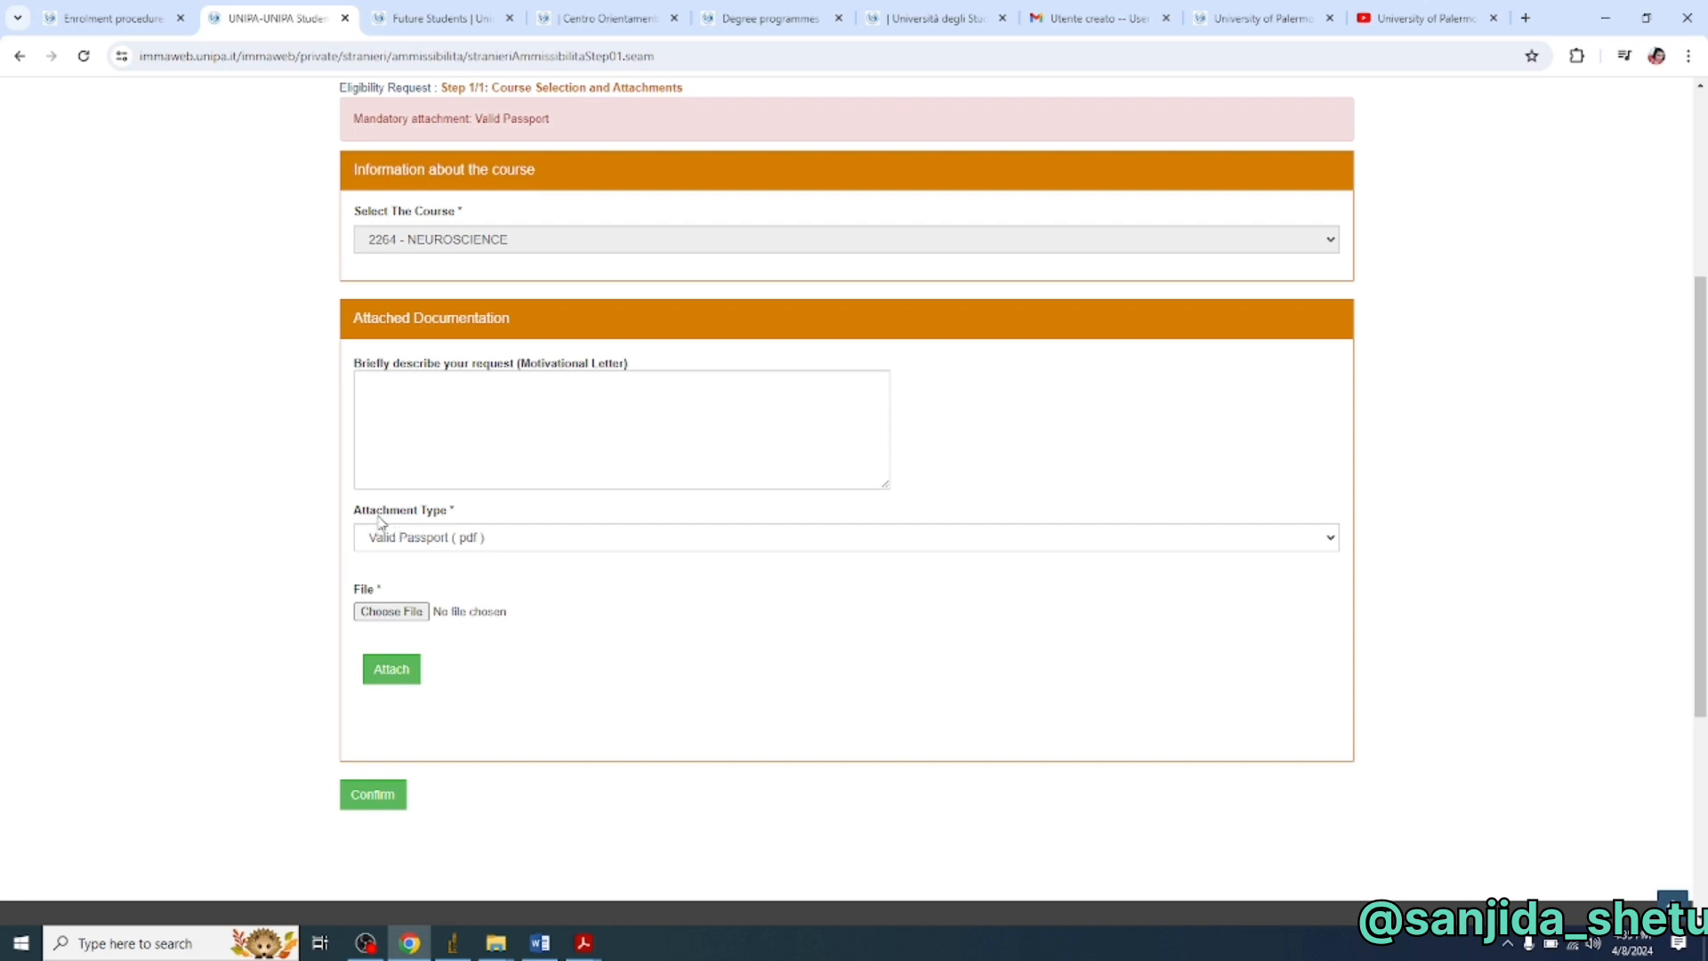
click(514, 540)
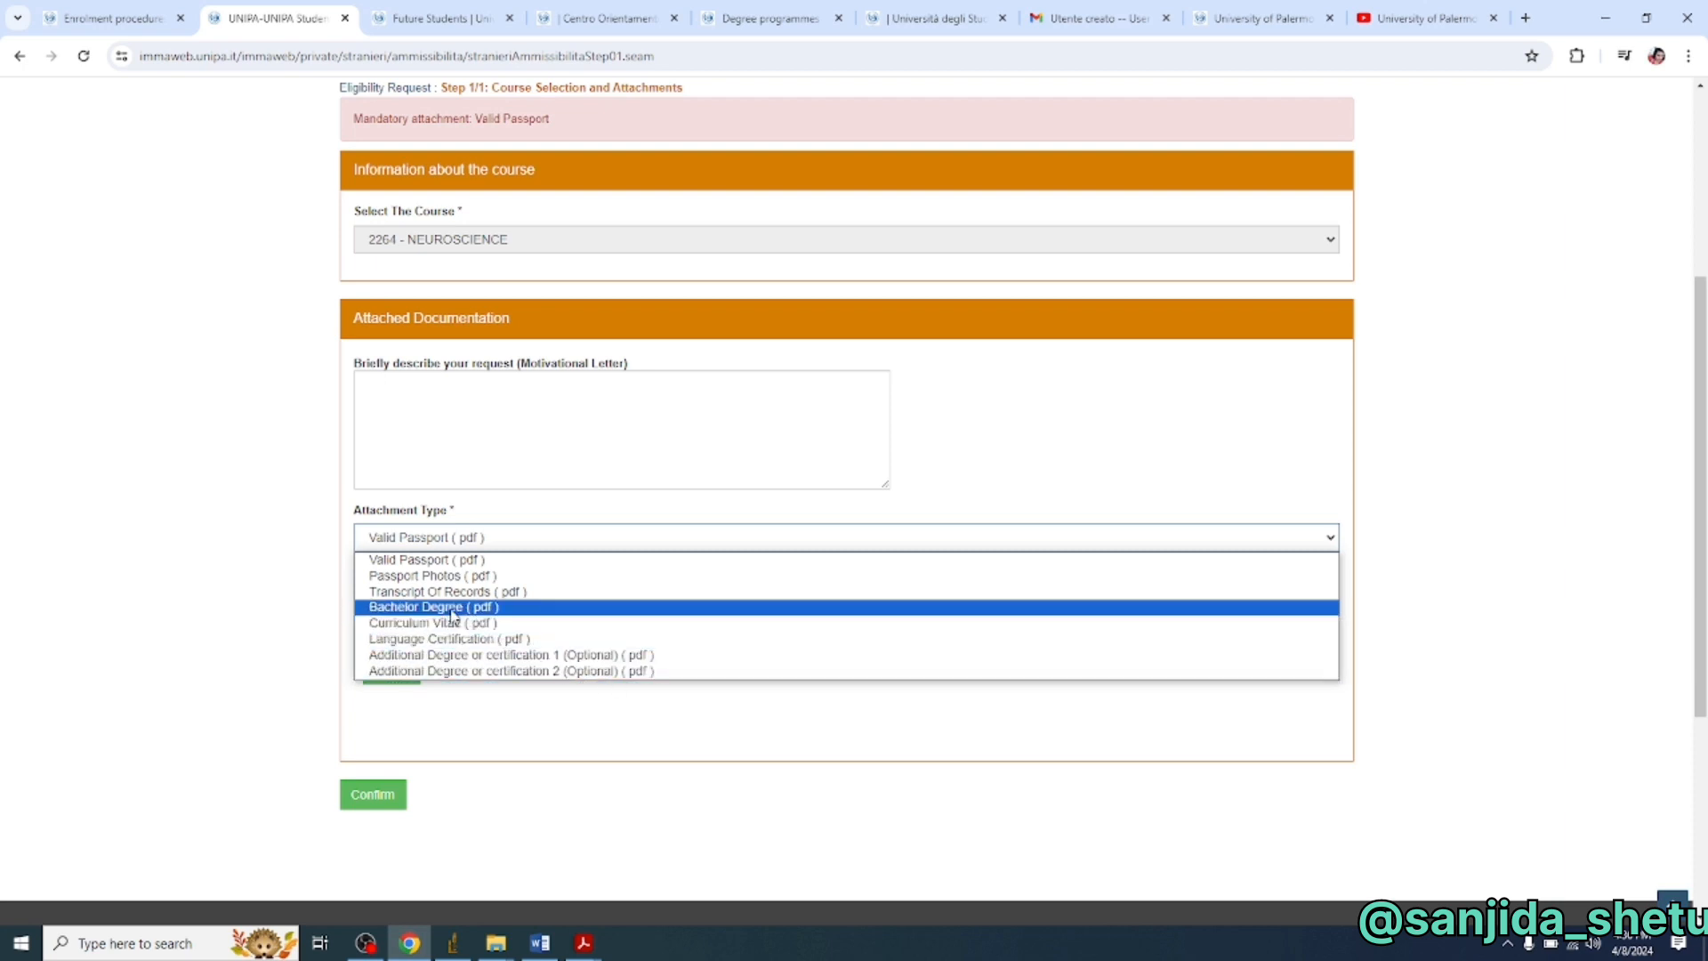
click(540, 559)
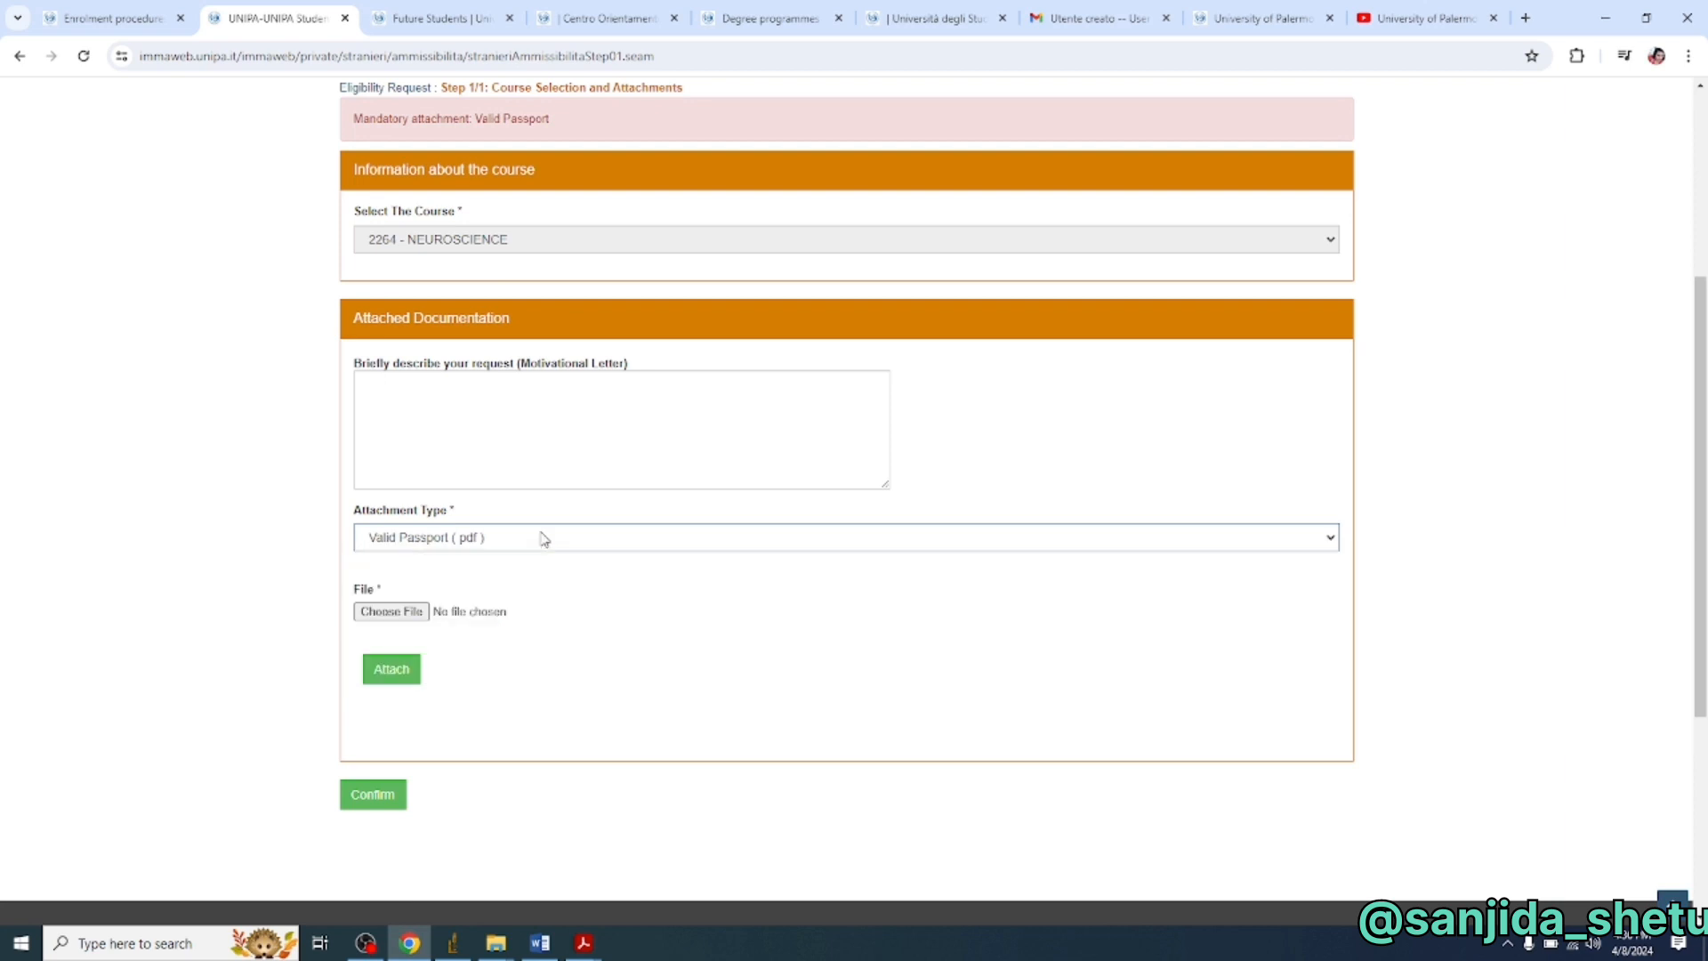
- Attach the TIF image from Downloads as a Passport Photos attachment
click(408, 614)
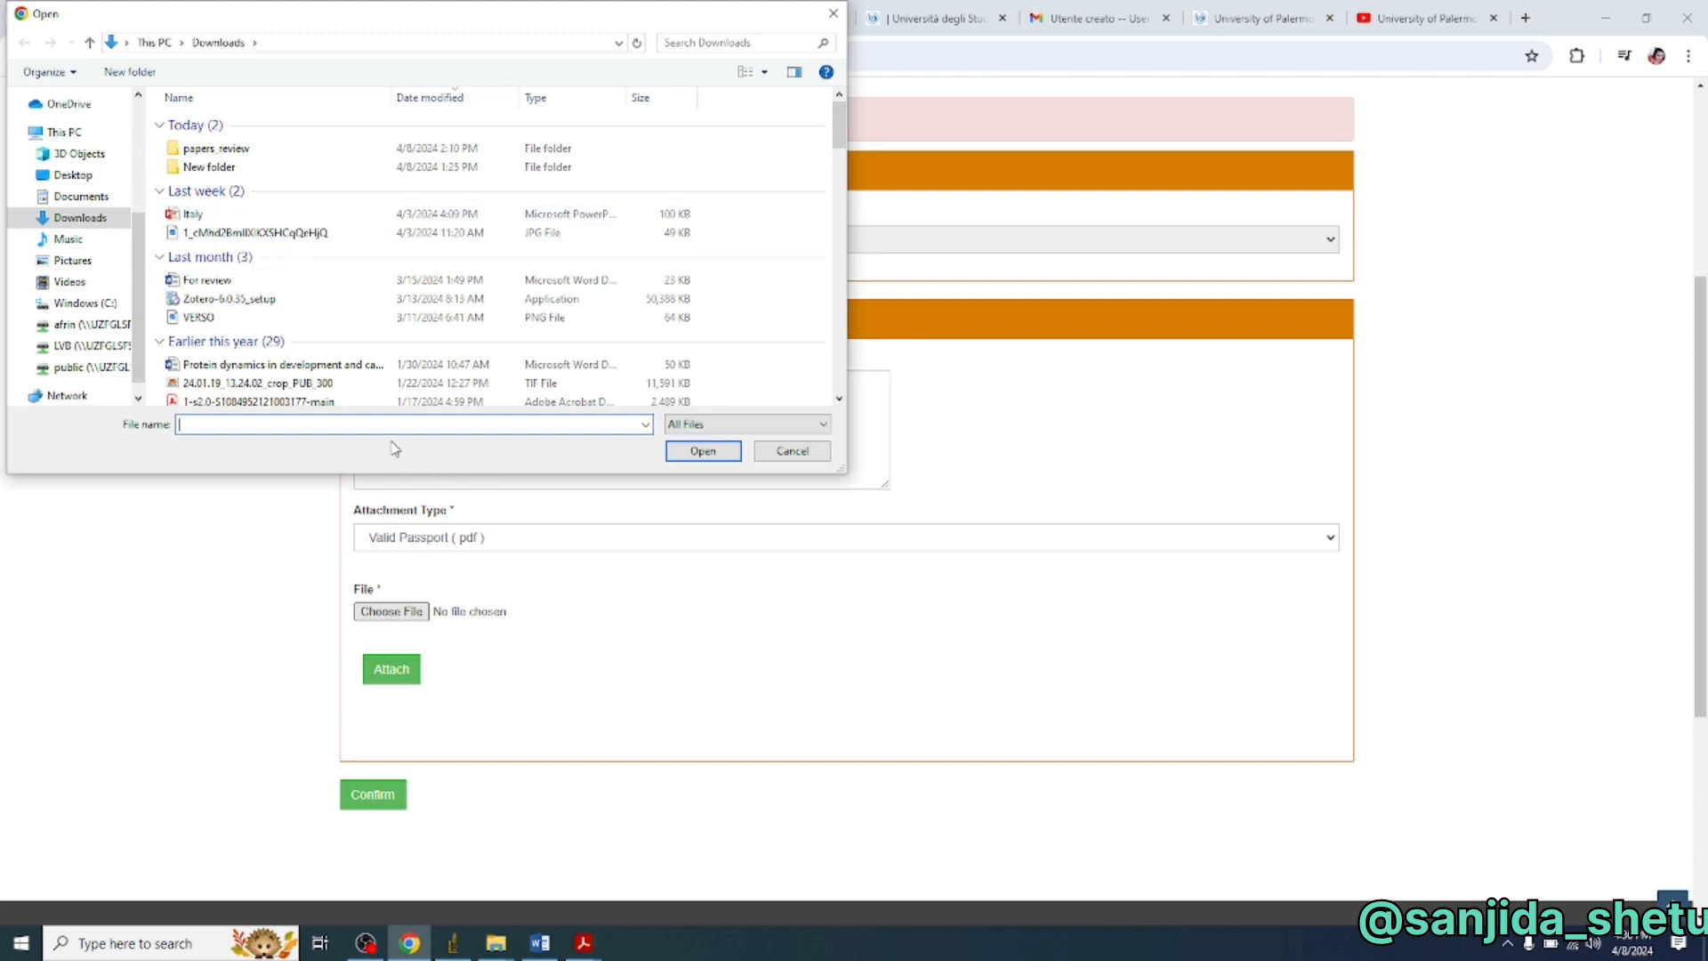
click(320, 382)
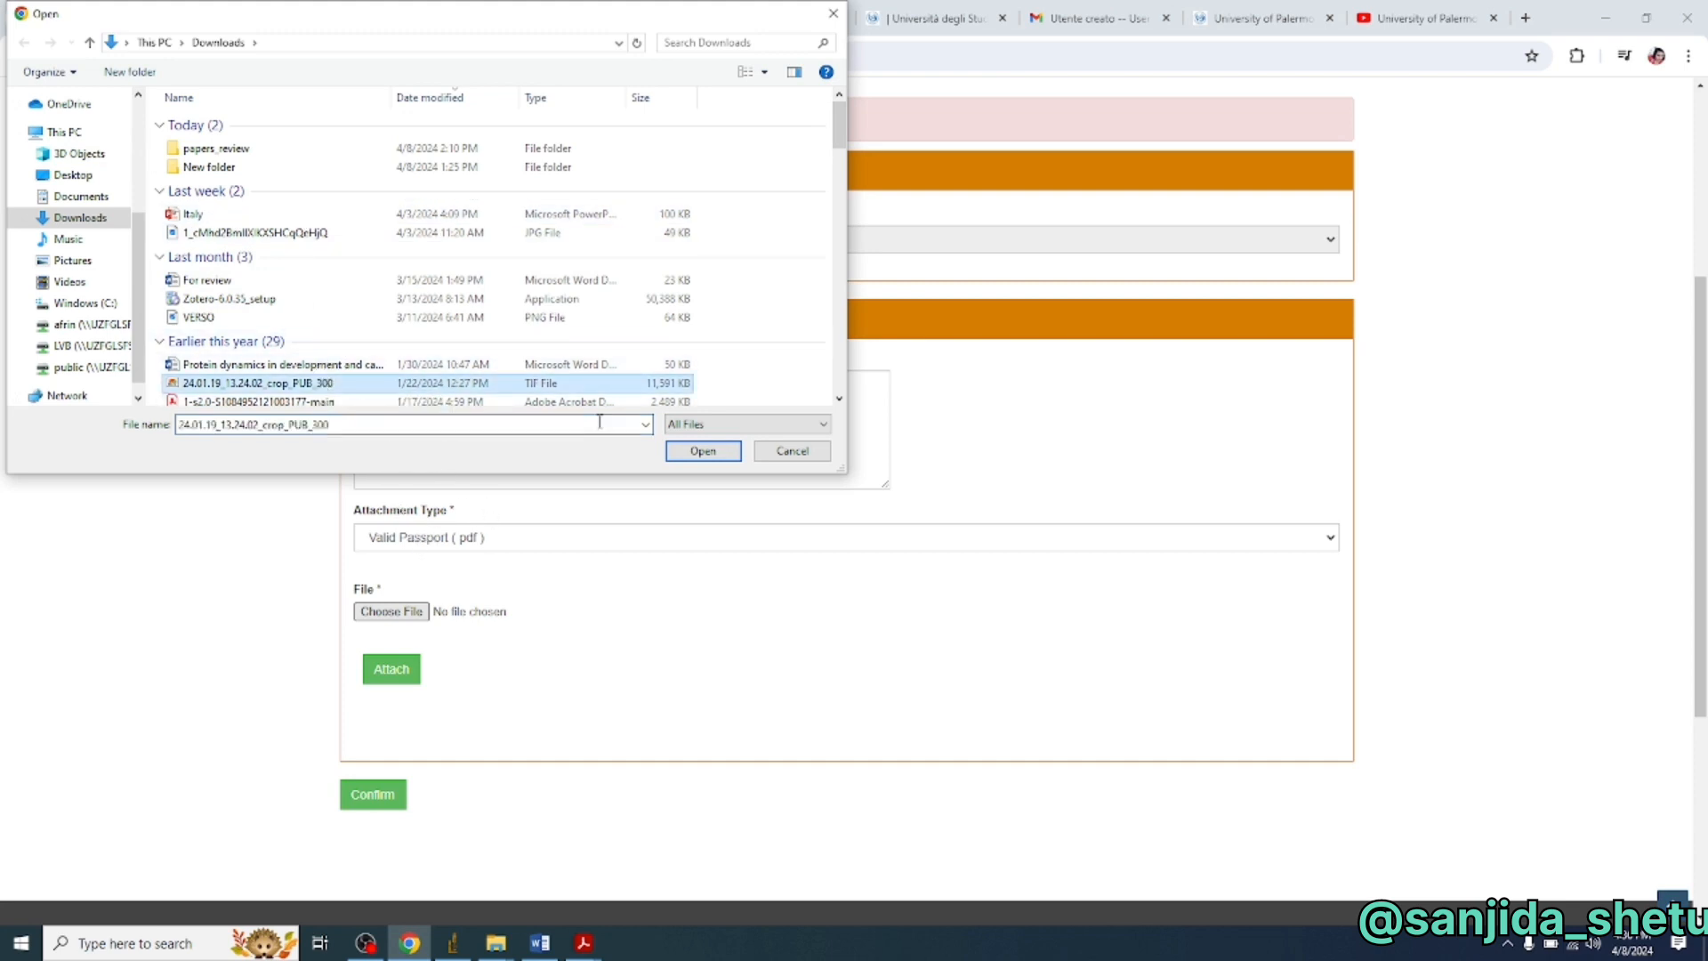
click(678, 456)
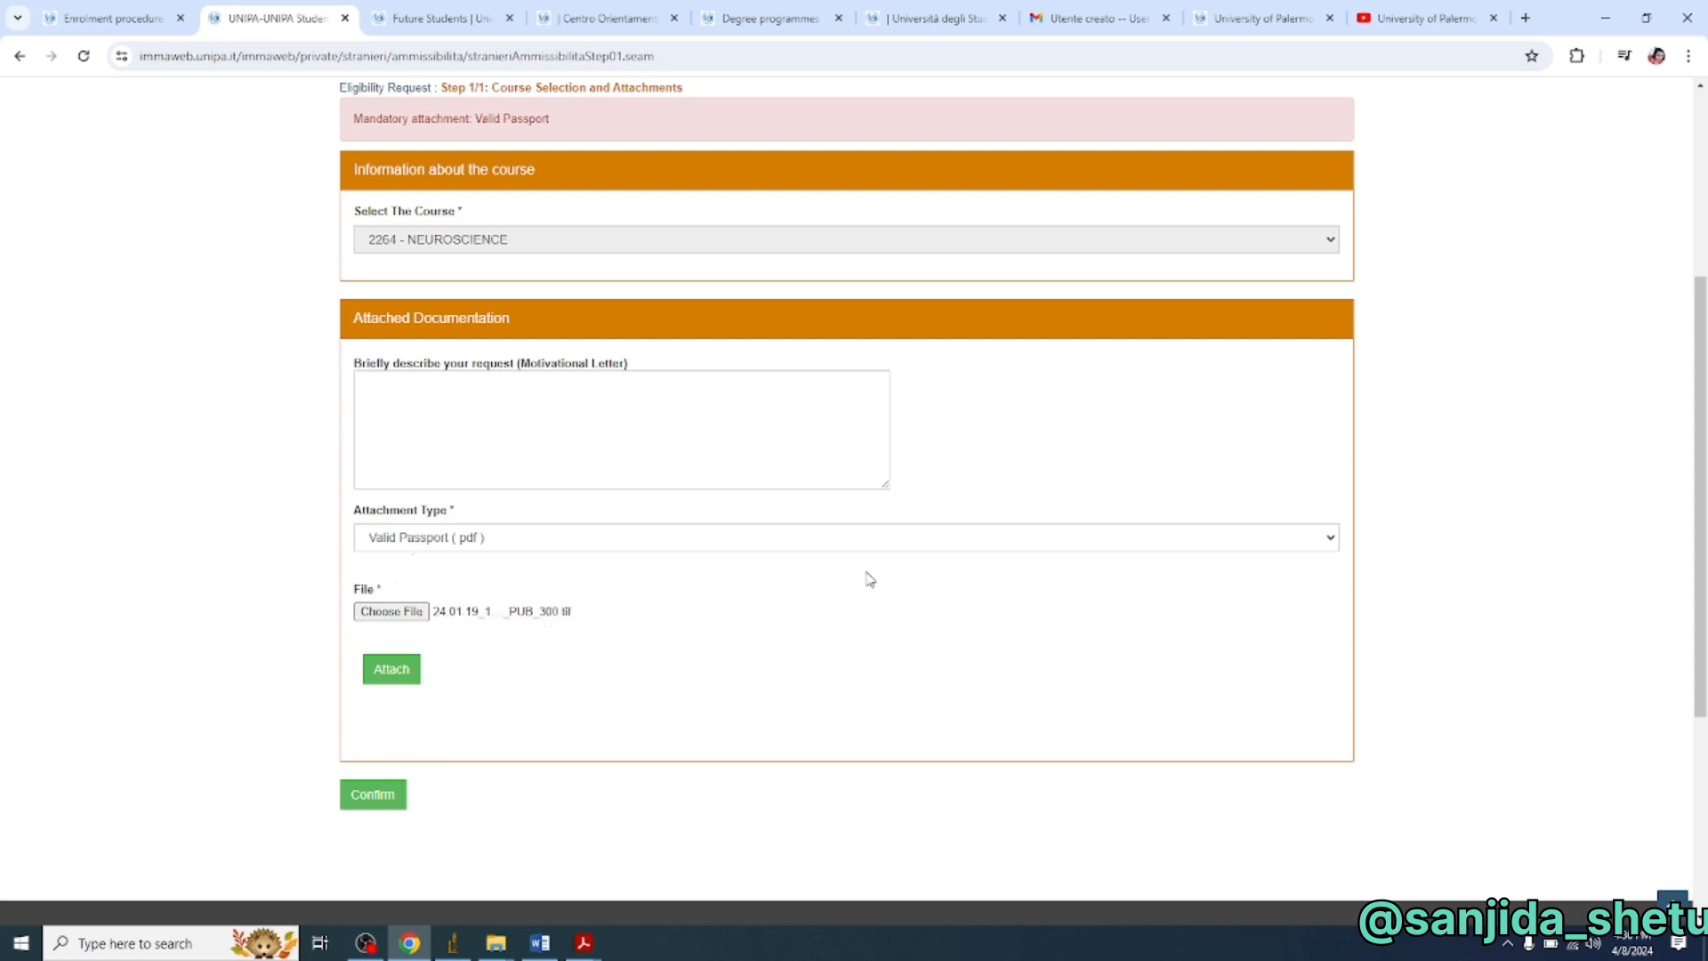
click(701, 543)
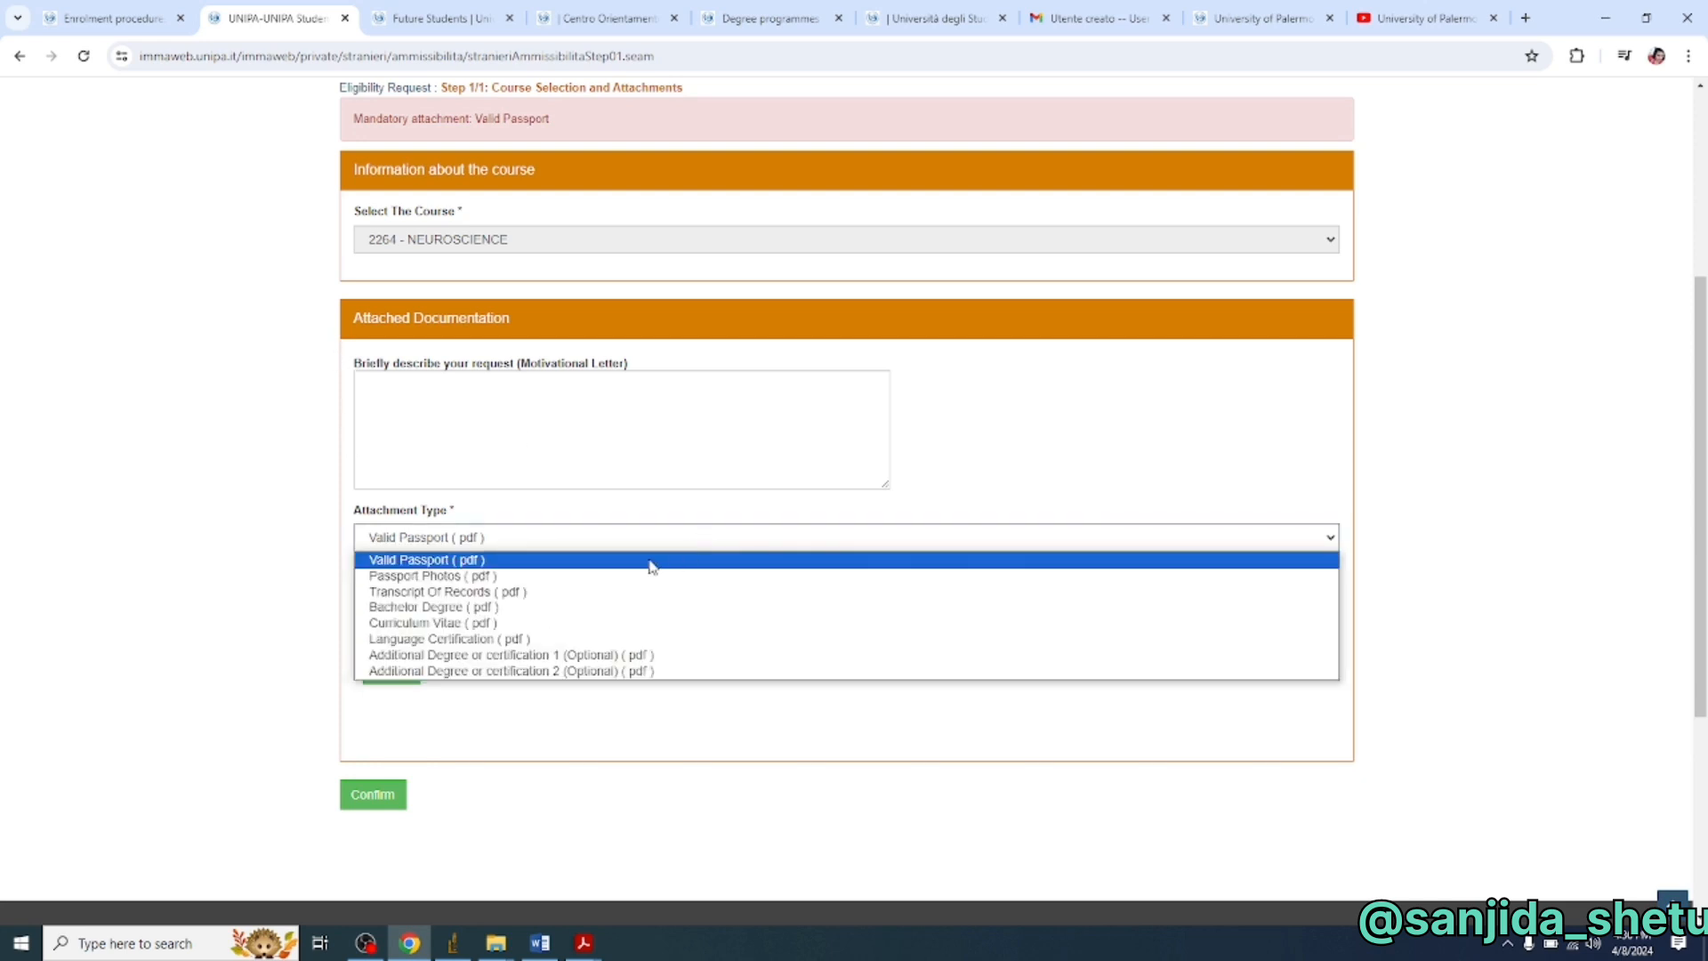
click(570, 578)
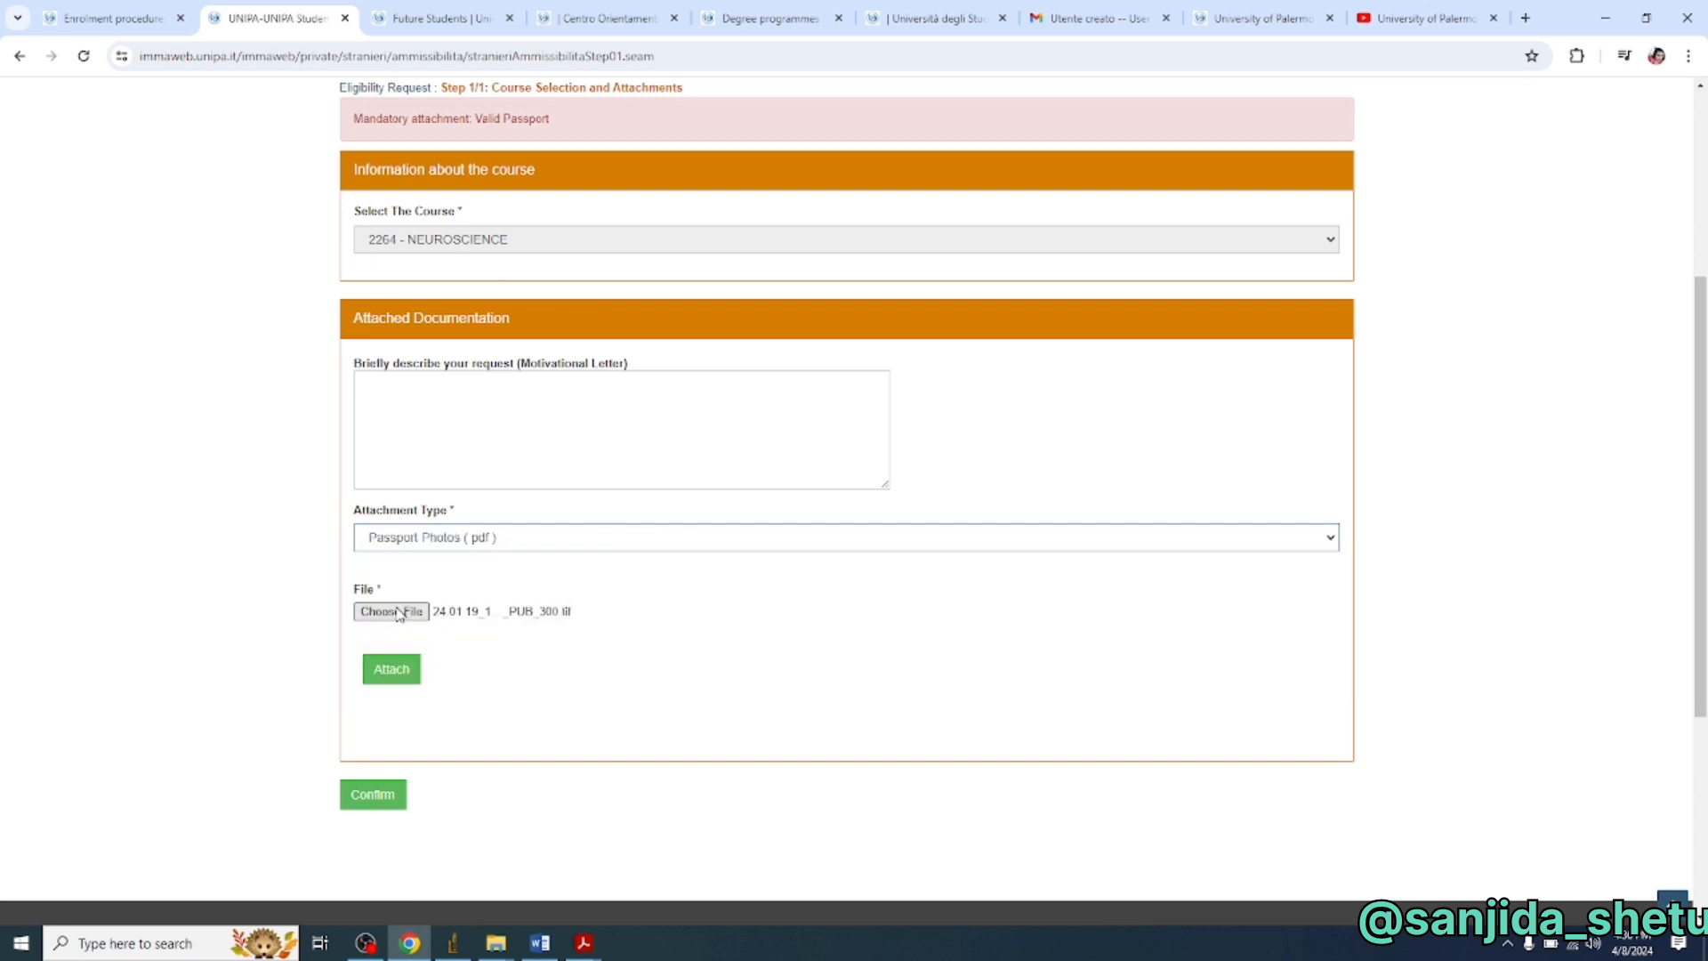
click(416, 671)
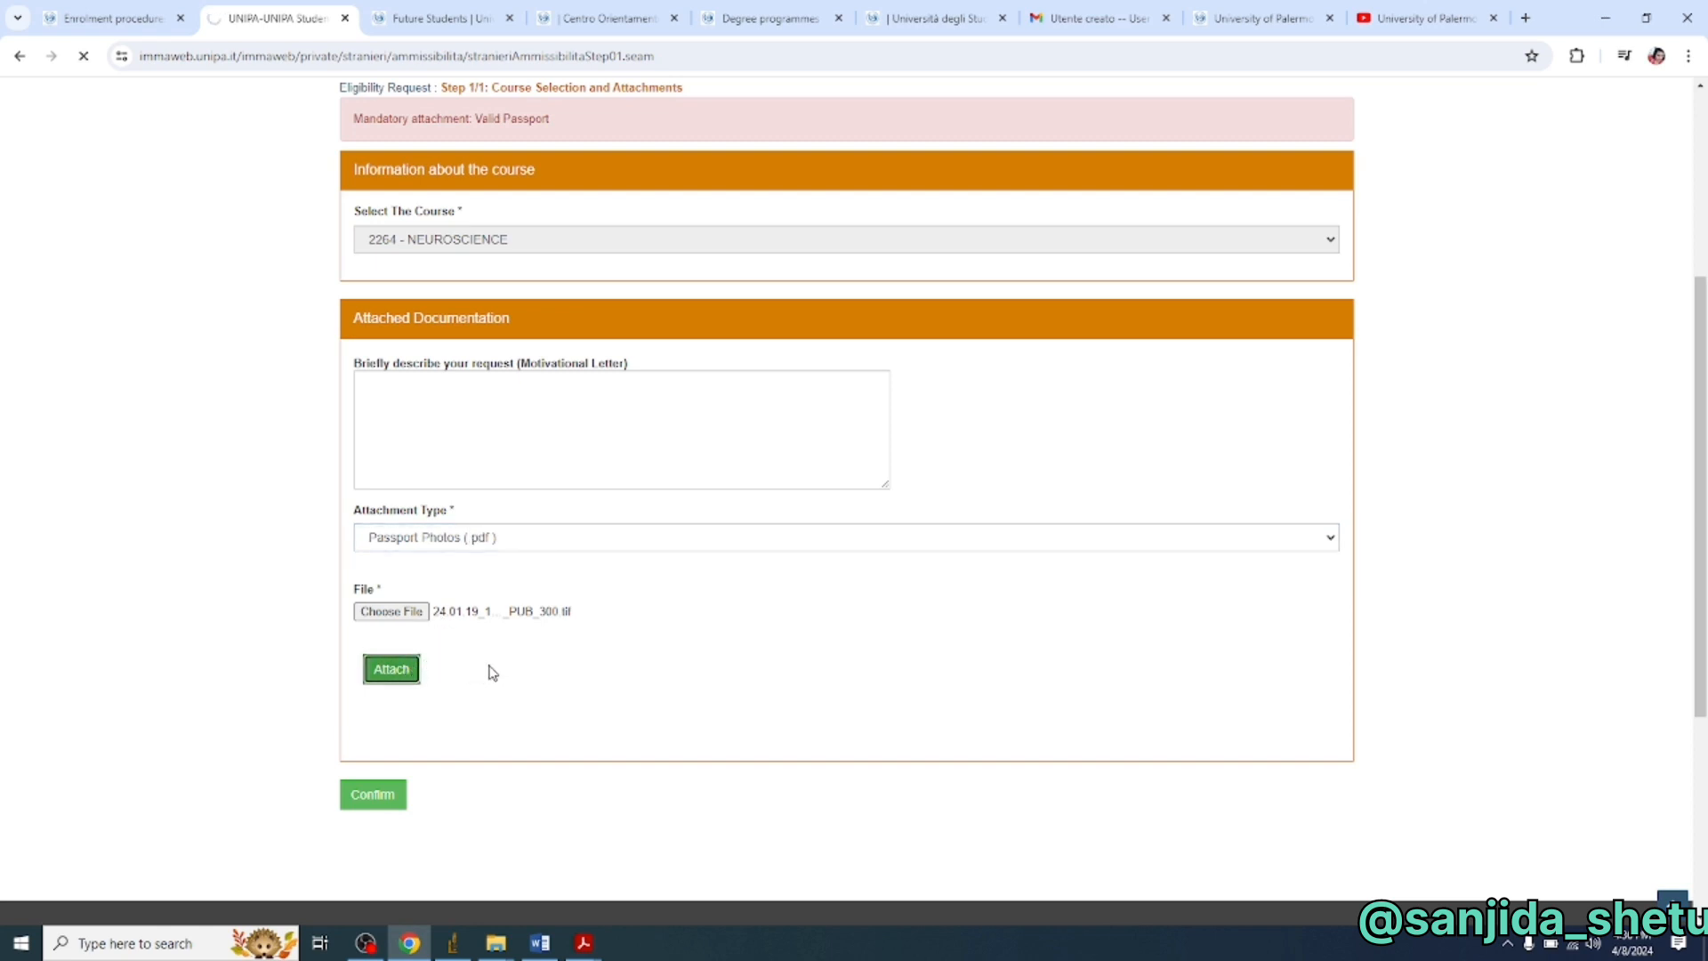
scroll(523, 656, down, 1)
- Keep the attachment type as Valid Passport and submit the eligibility request
click(684, 445)
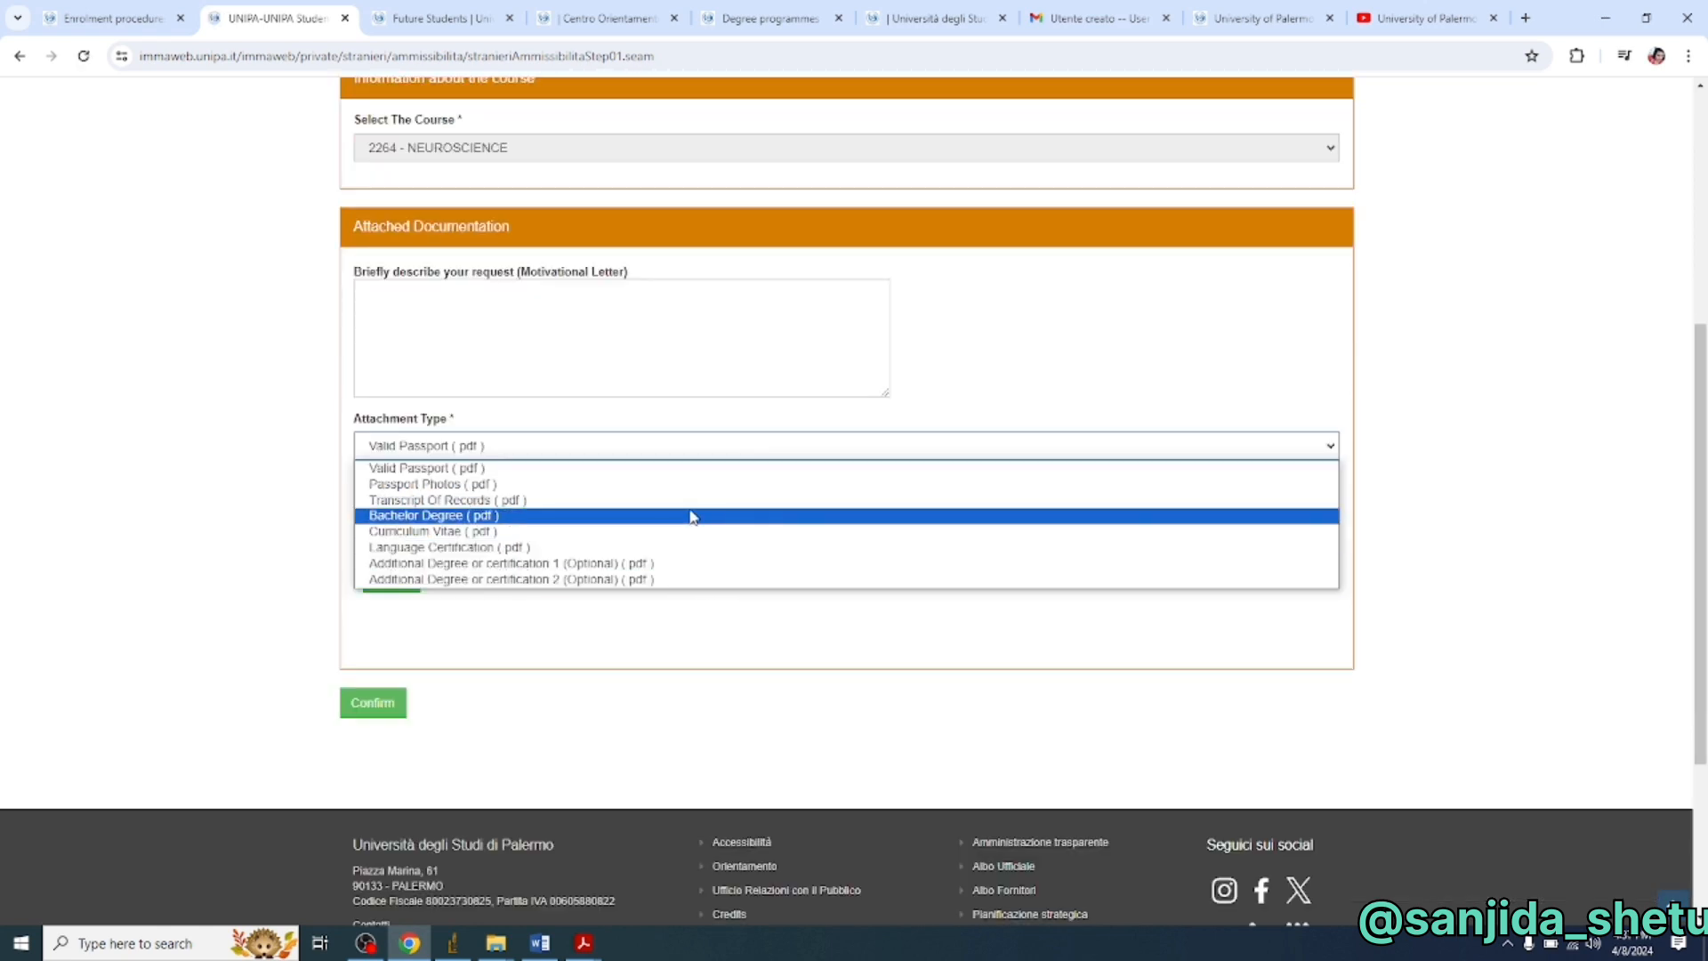
click(637, 612)
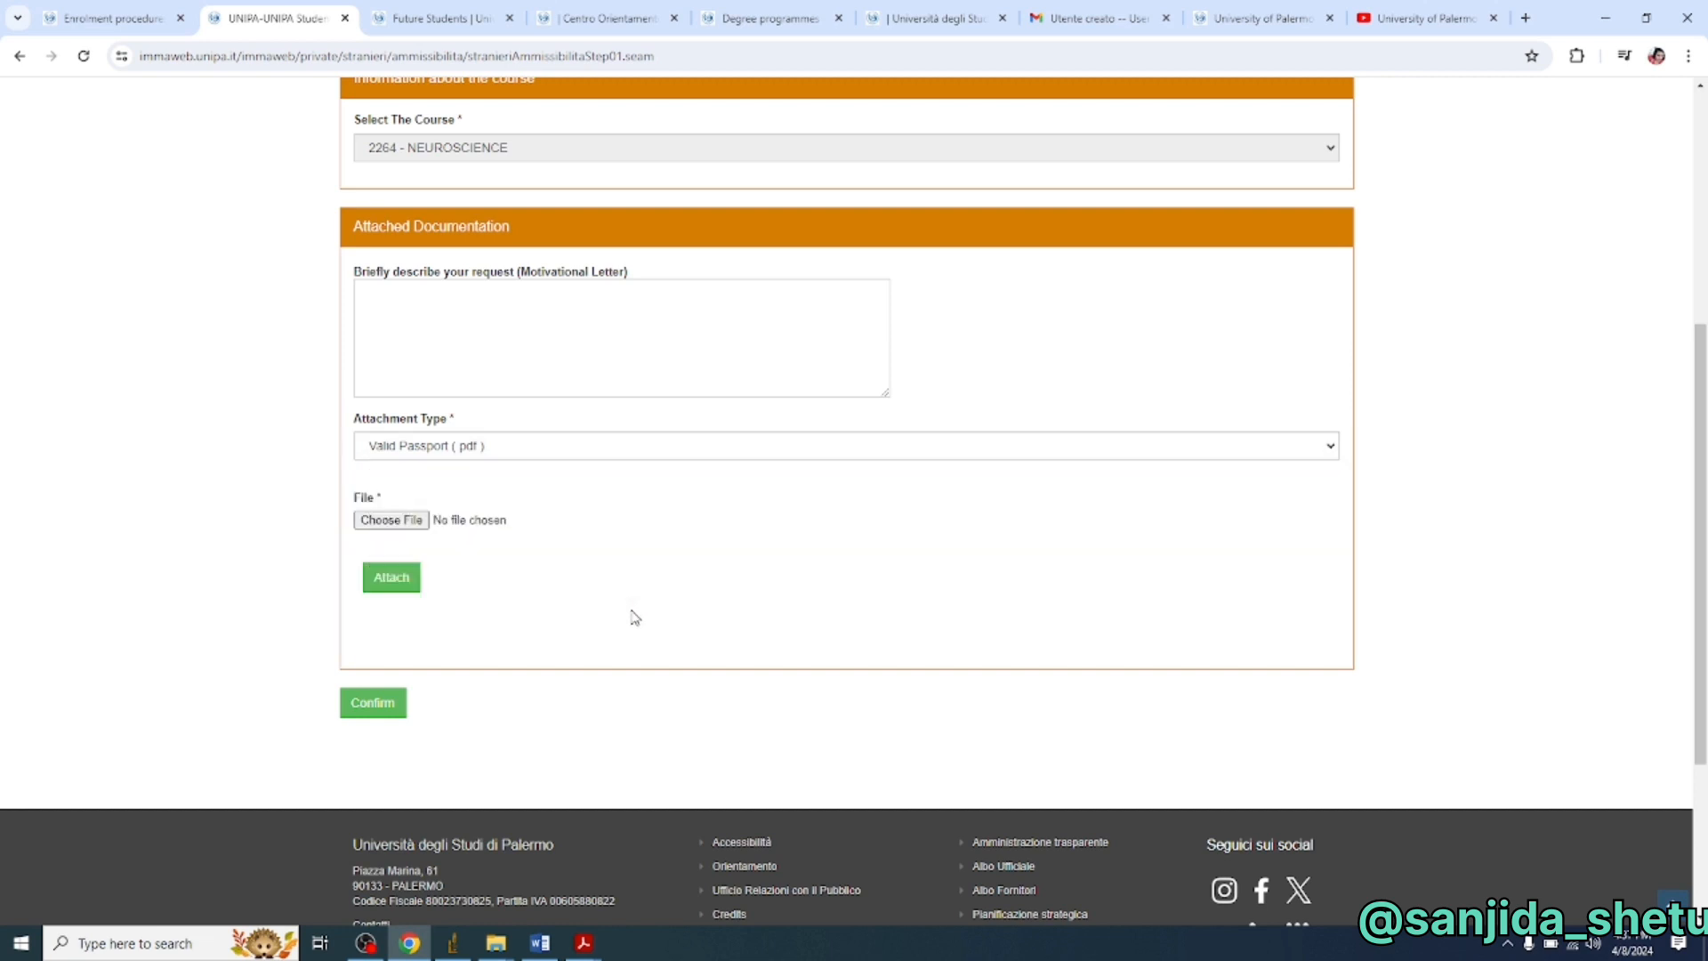
click(374, 710)
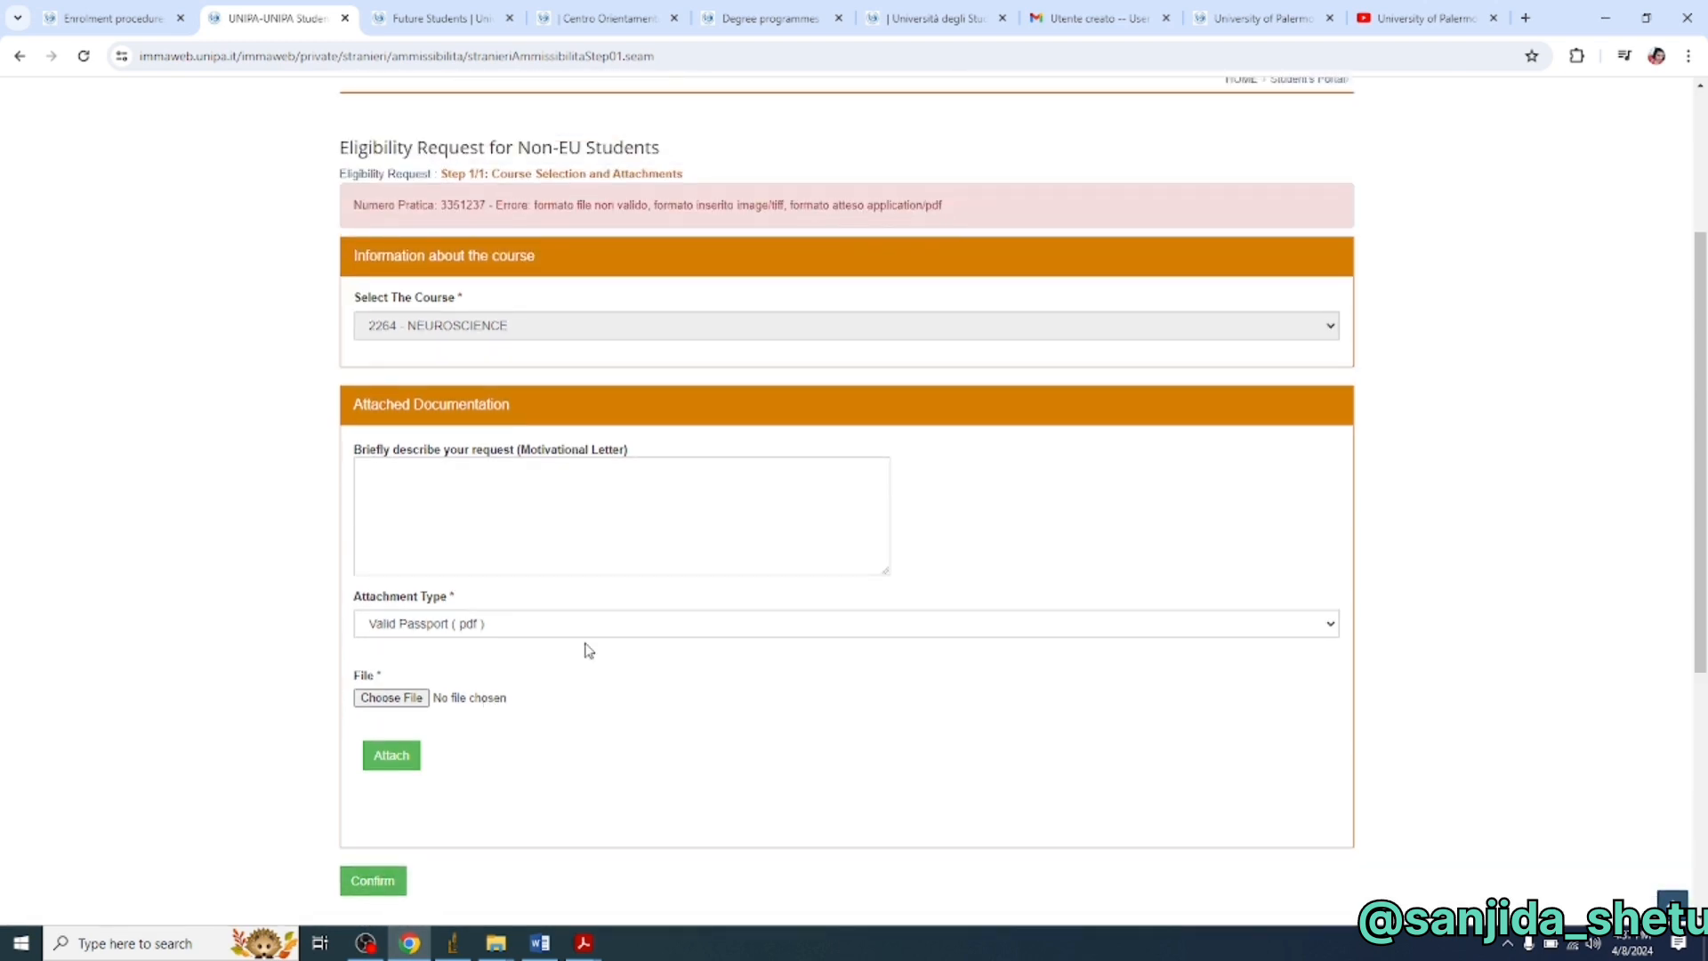
scroll(587, 651, up, 3)
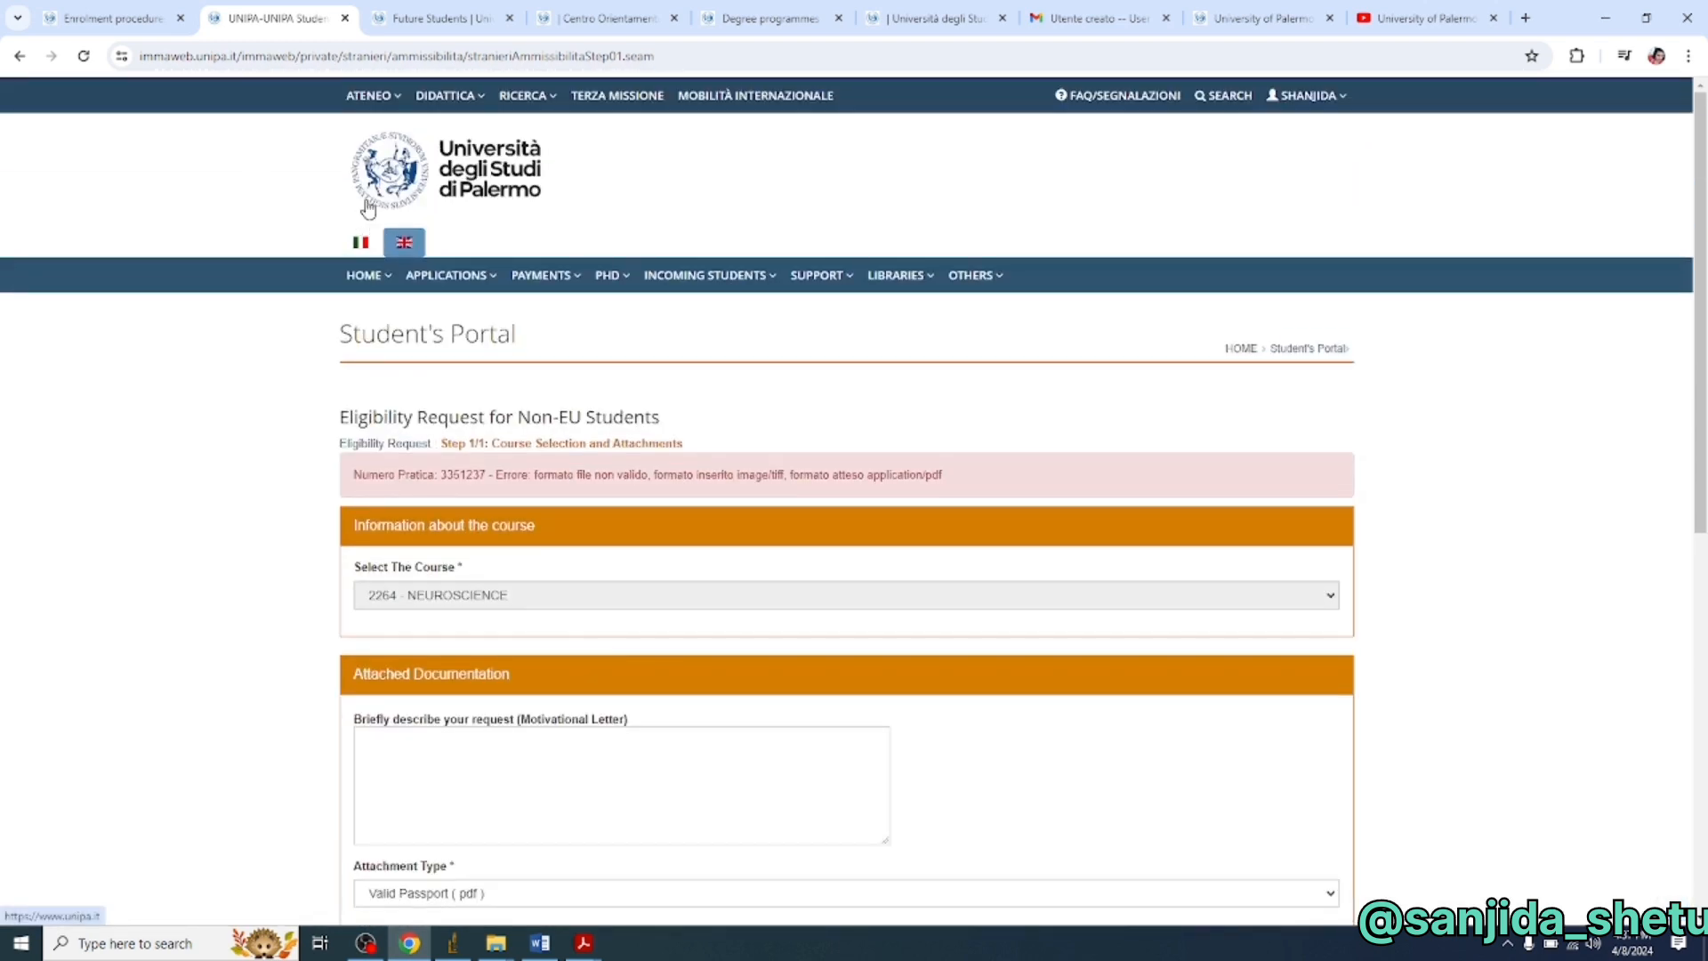
mouse_move(758, 270)
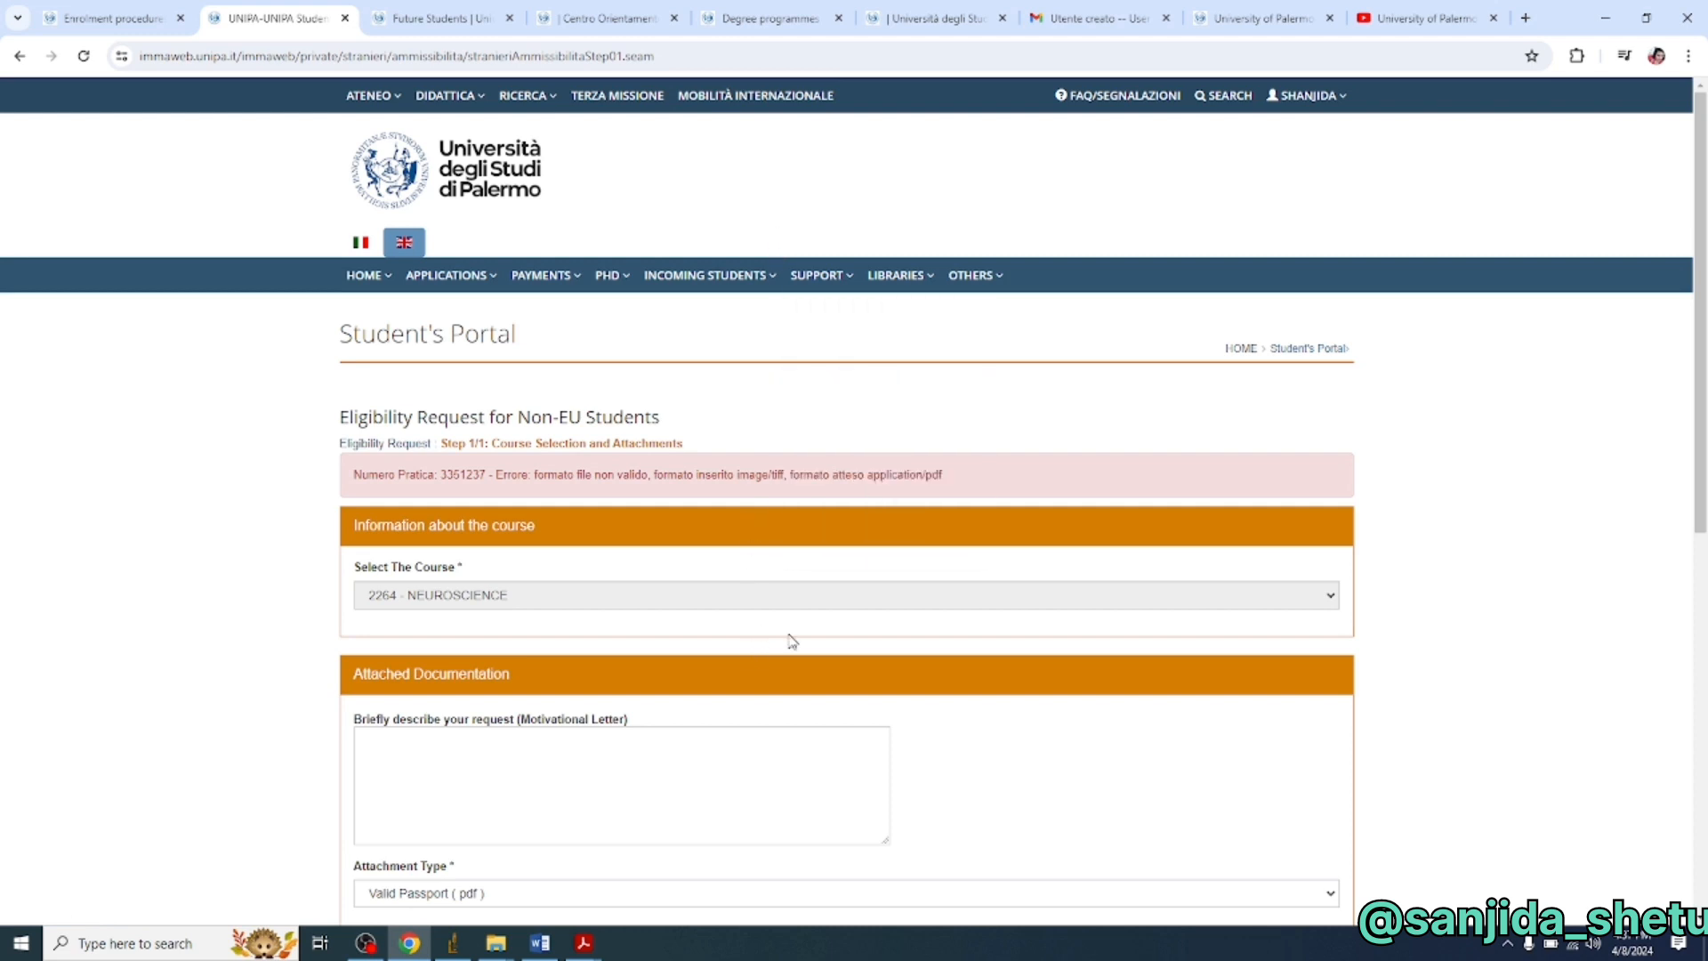
scroll(854, 645, down, 5)
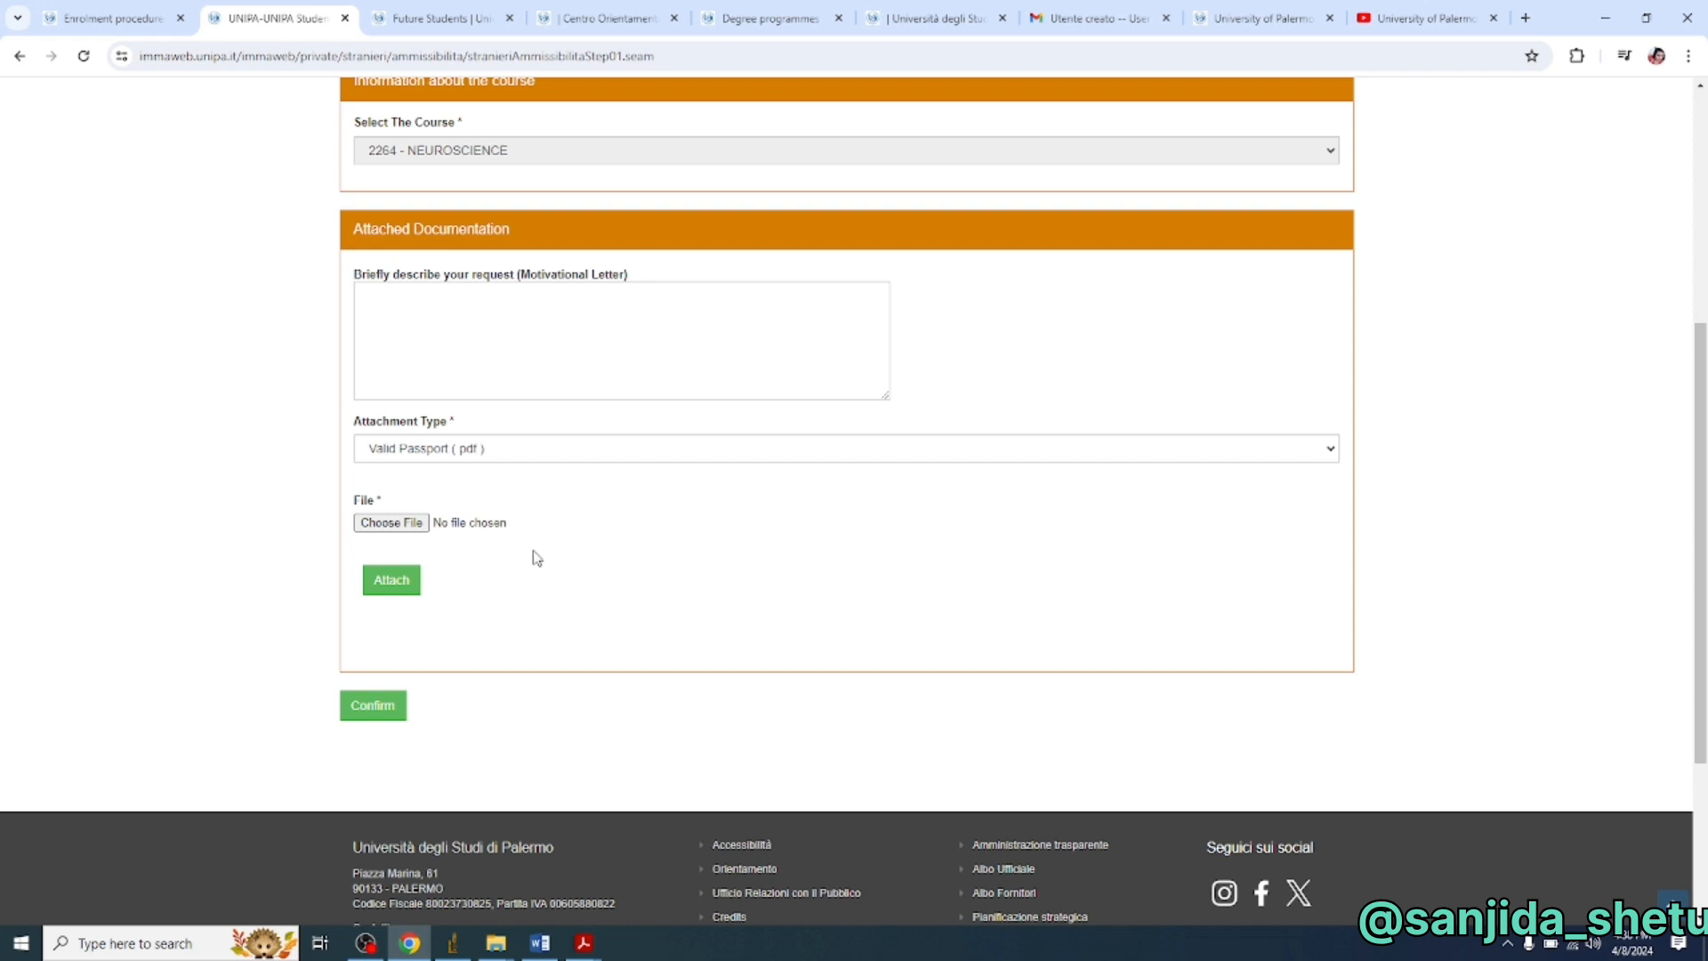
scroll(535, 558, up, 5)
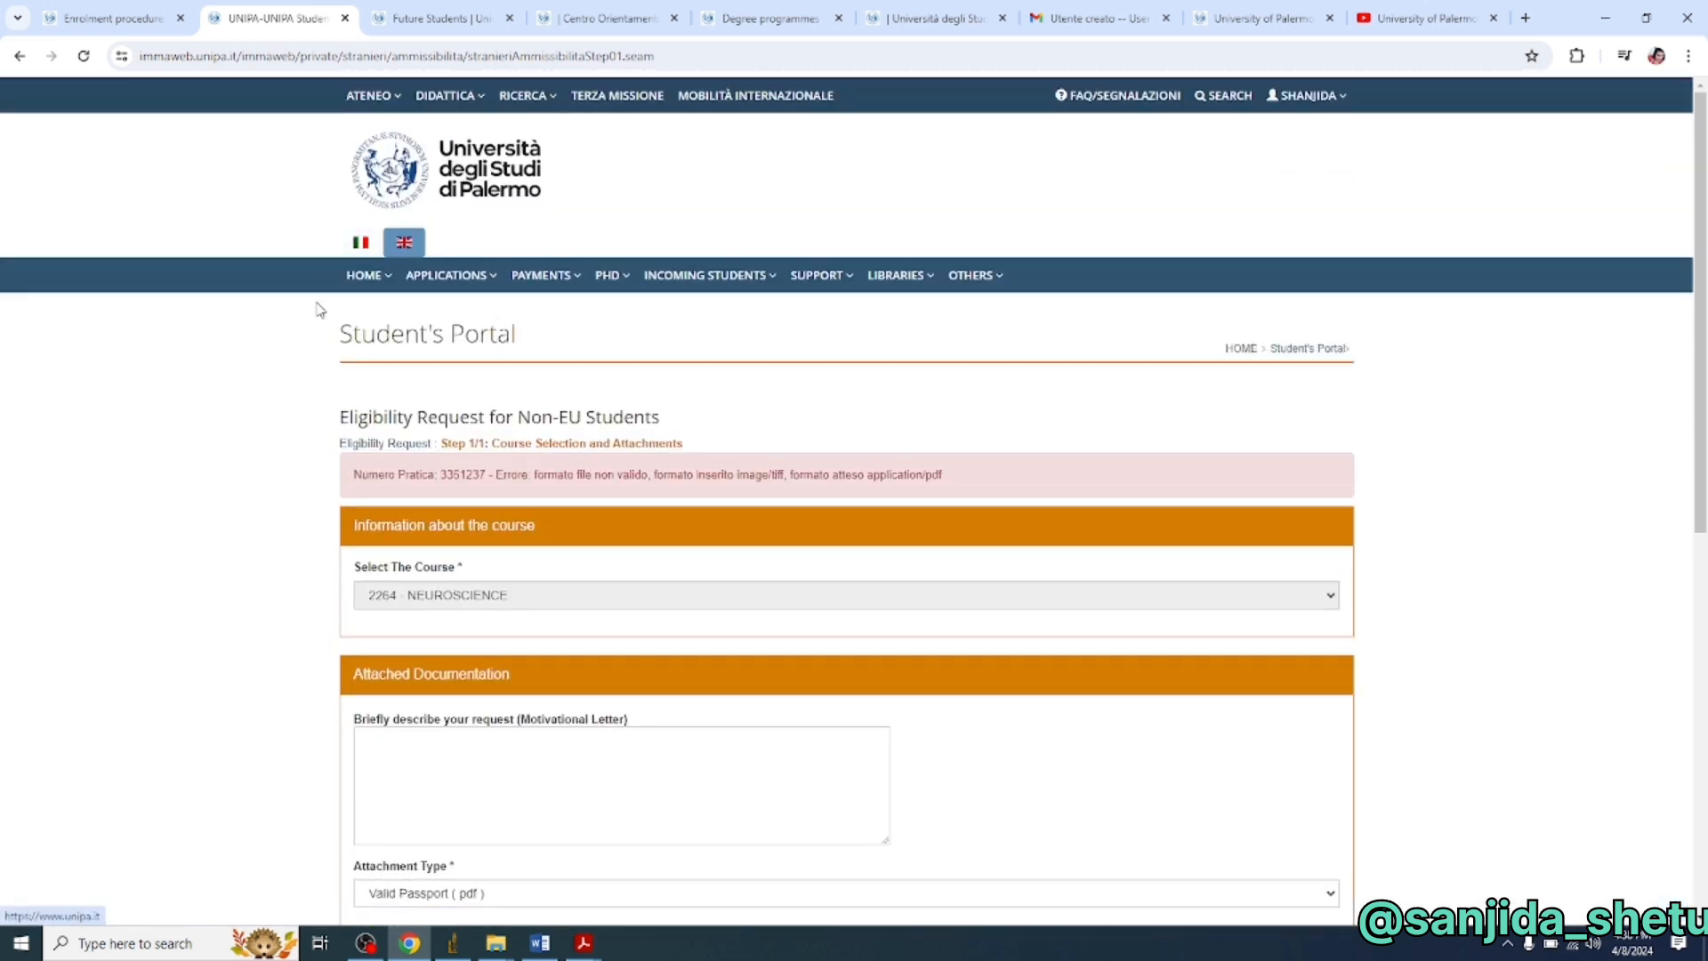
mouse_move(778, 278)
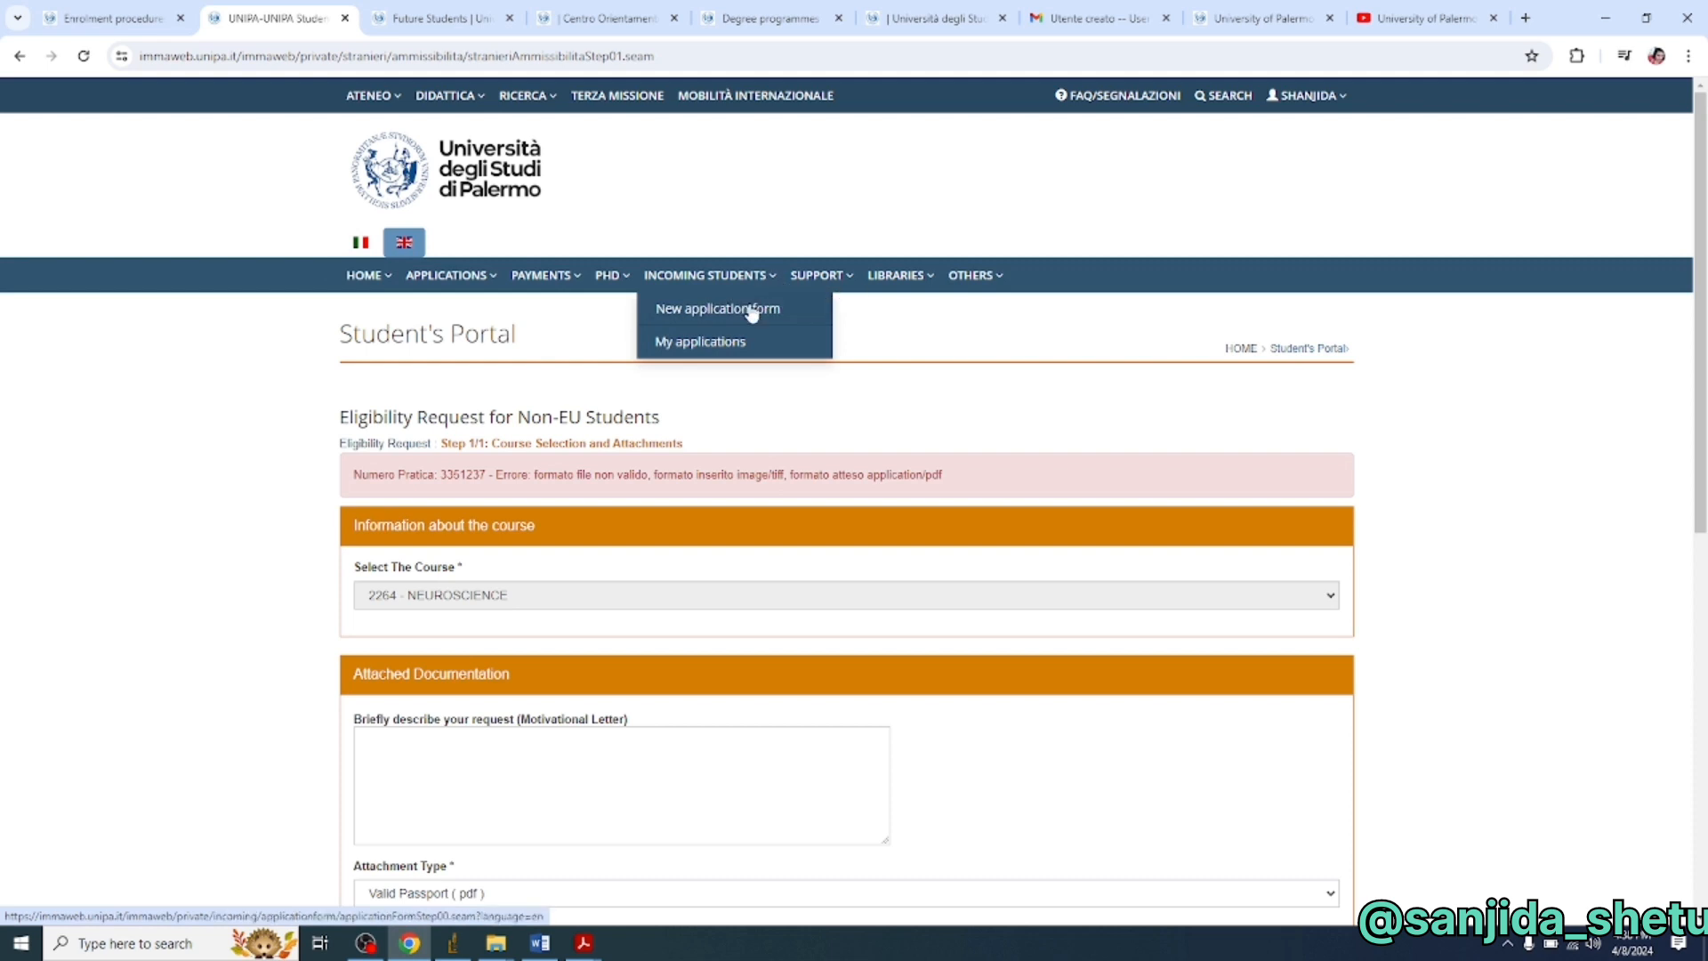
- Show My Application Forms in English, listing the 2024/2025 MSc Admission Request Form as To be completed on the Web
click(716, 346)
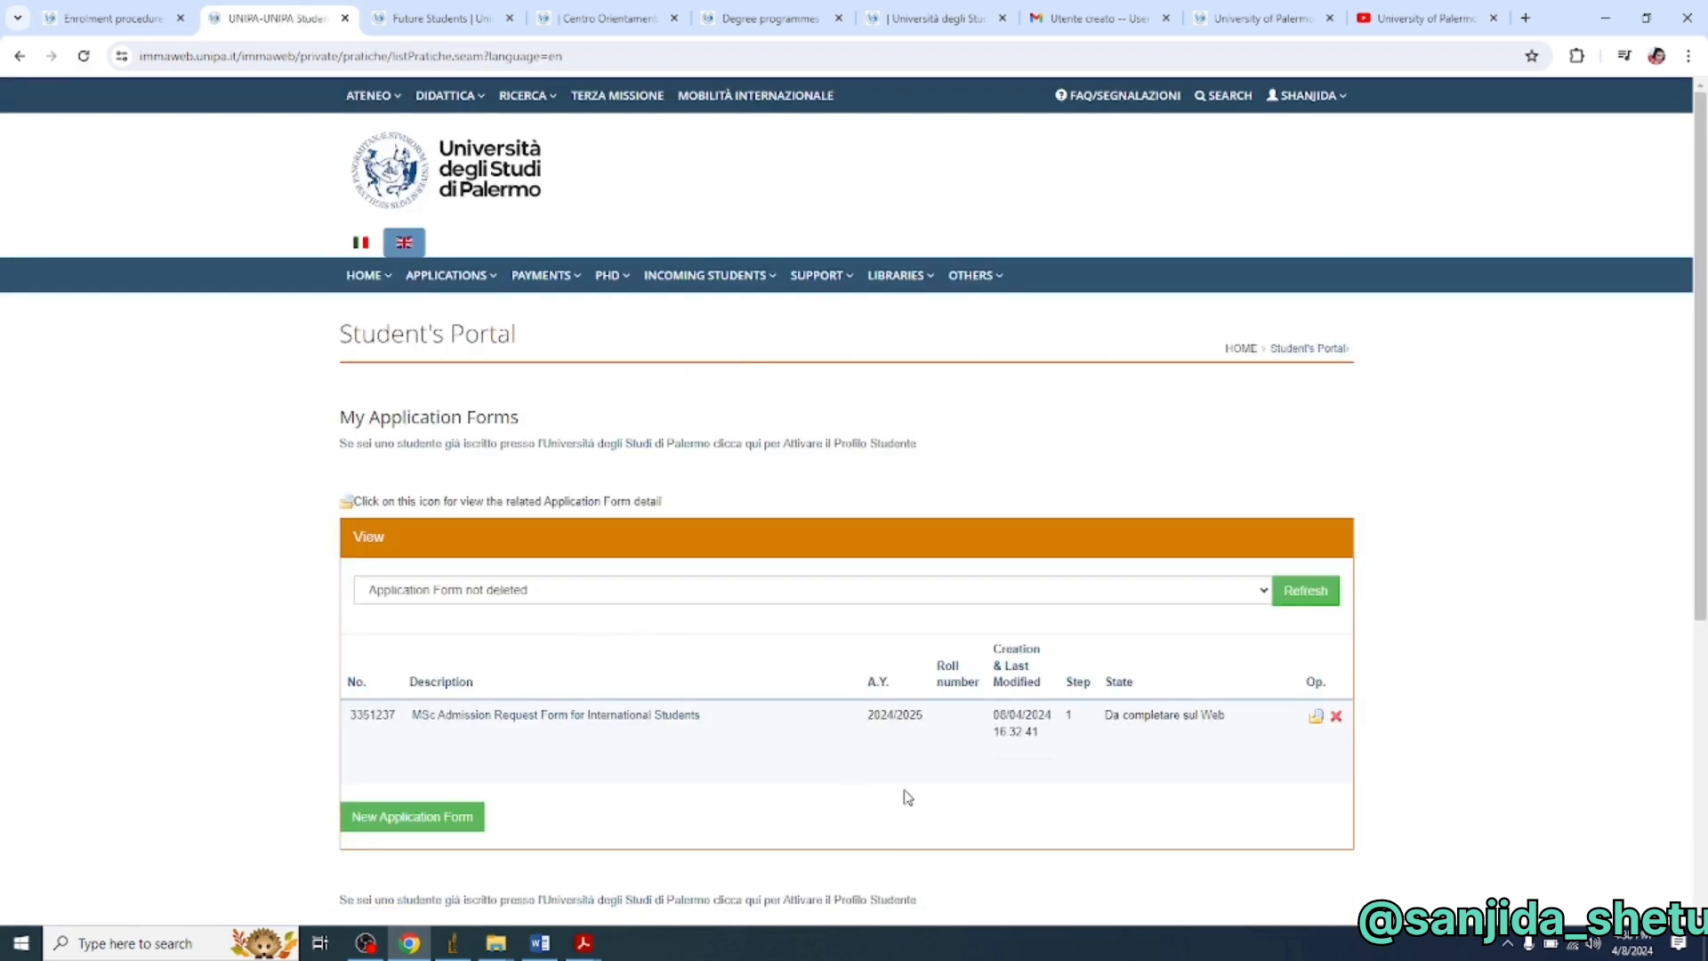
right_click(1650, 647)
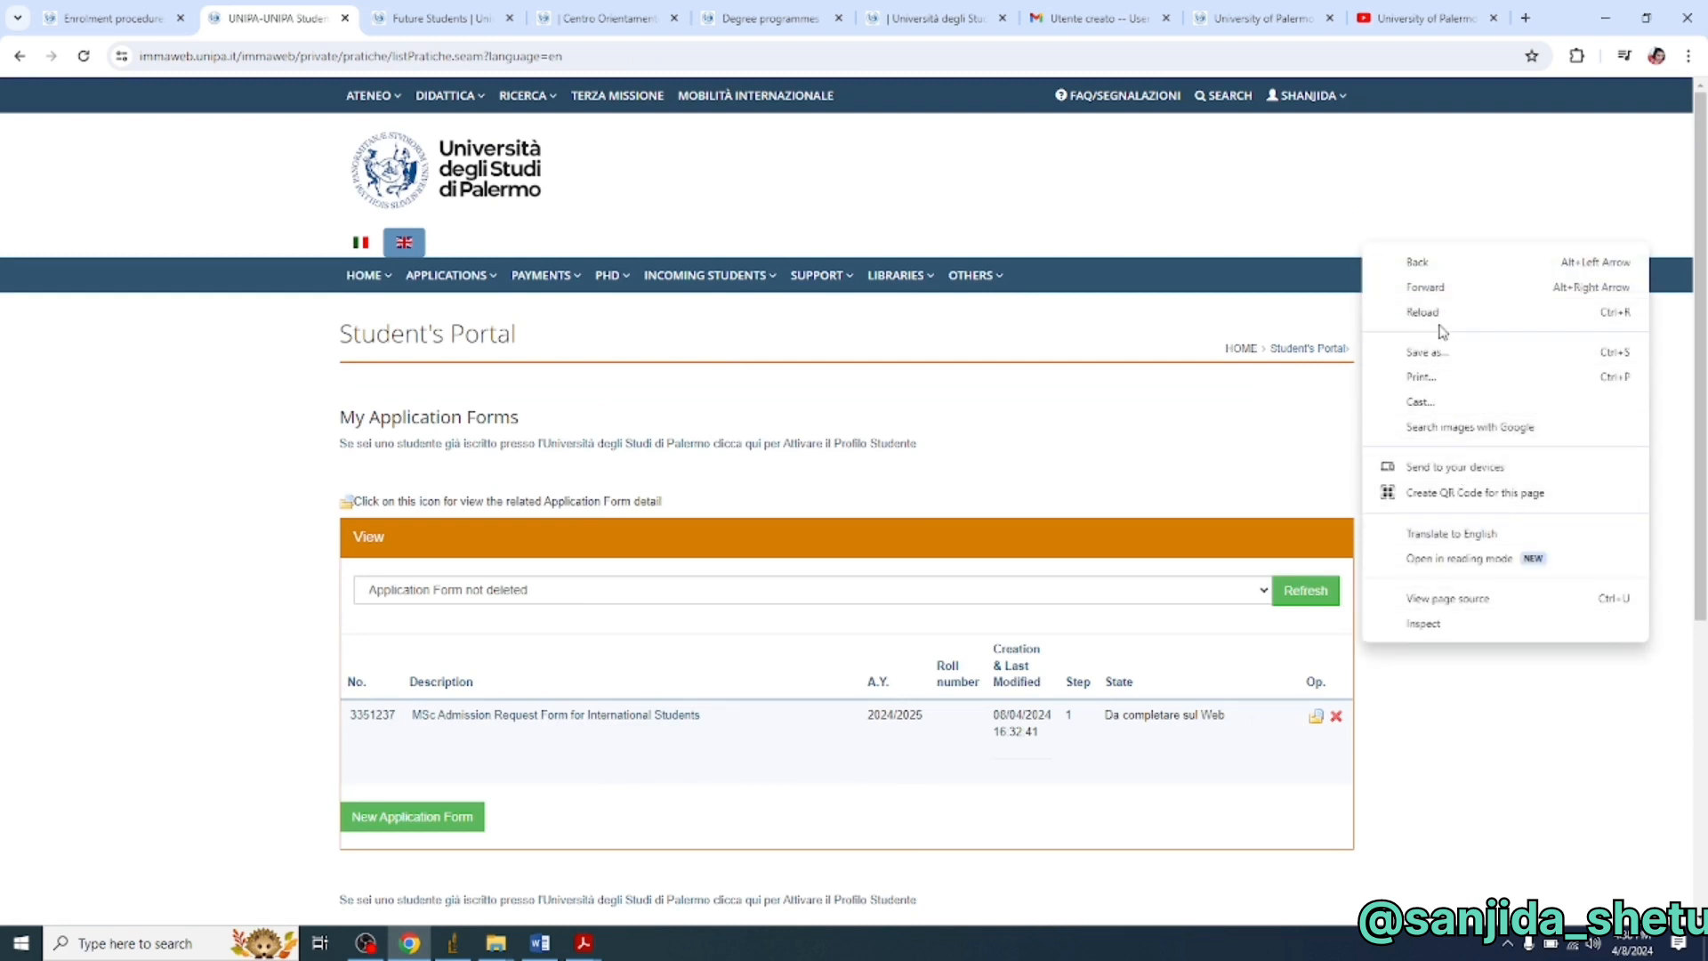
click(1453, 533)
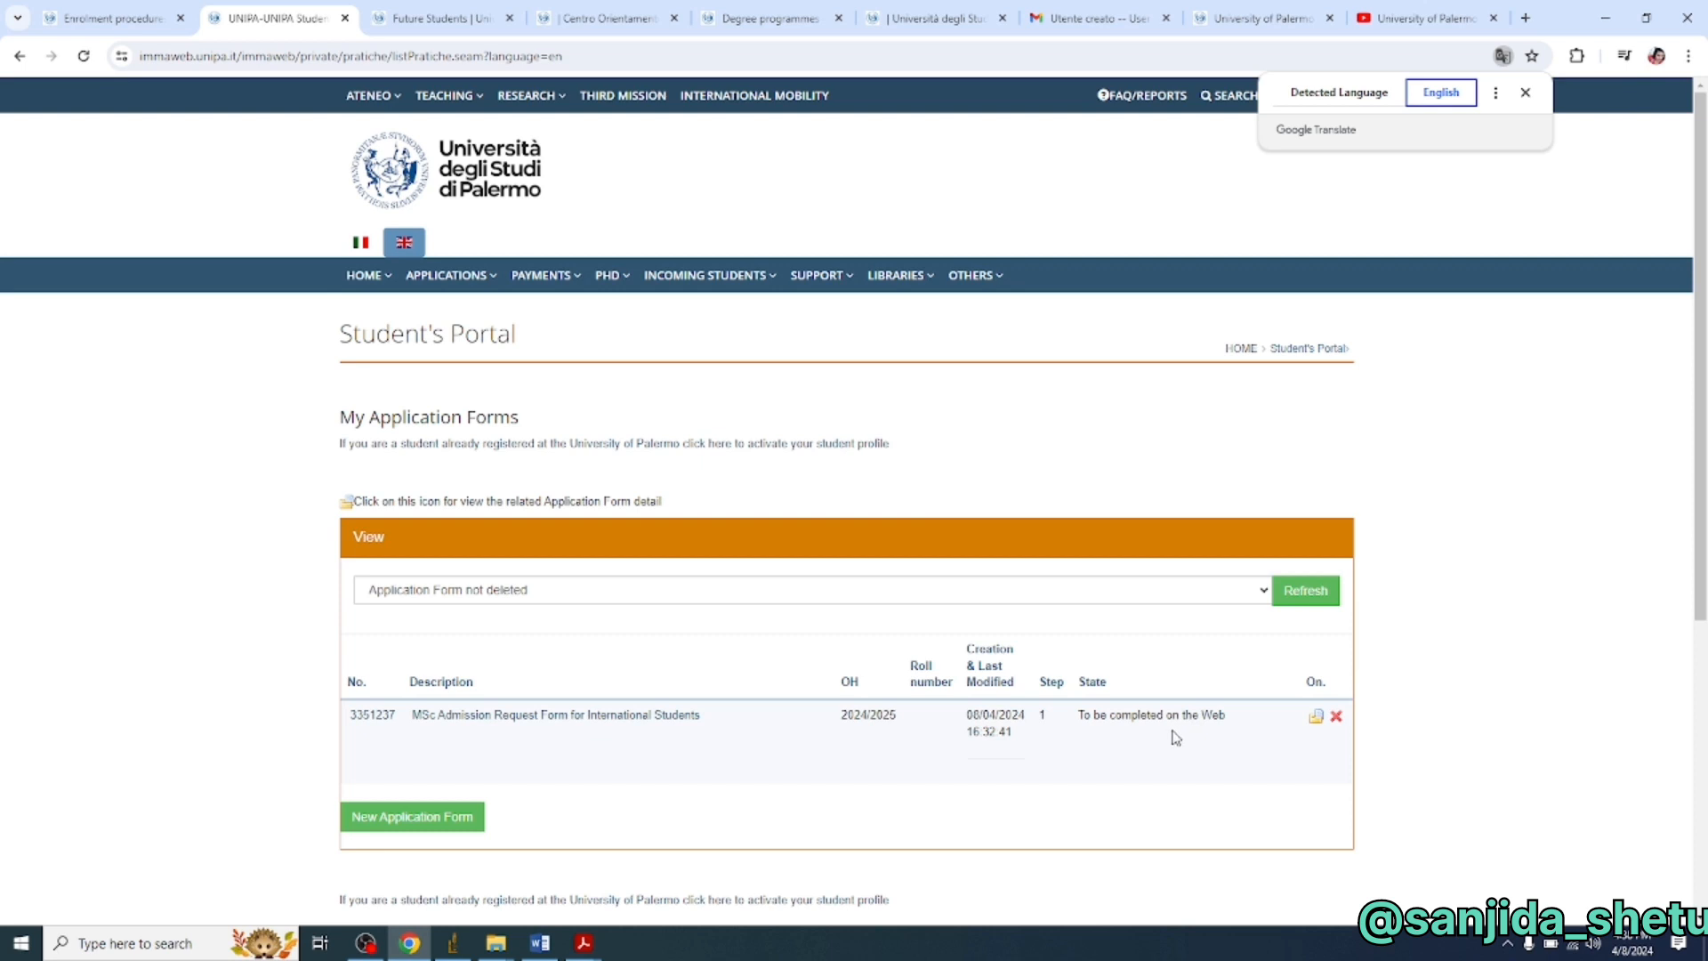
scroll(1176, 738, down, 1)
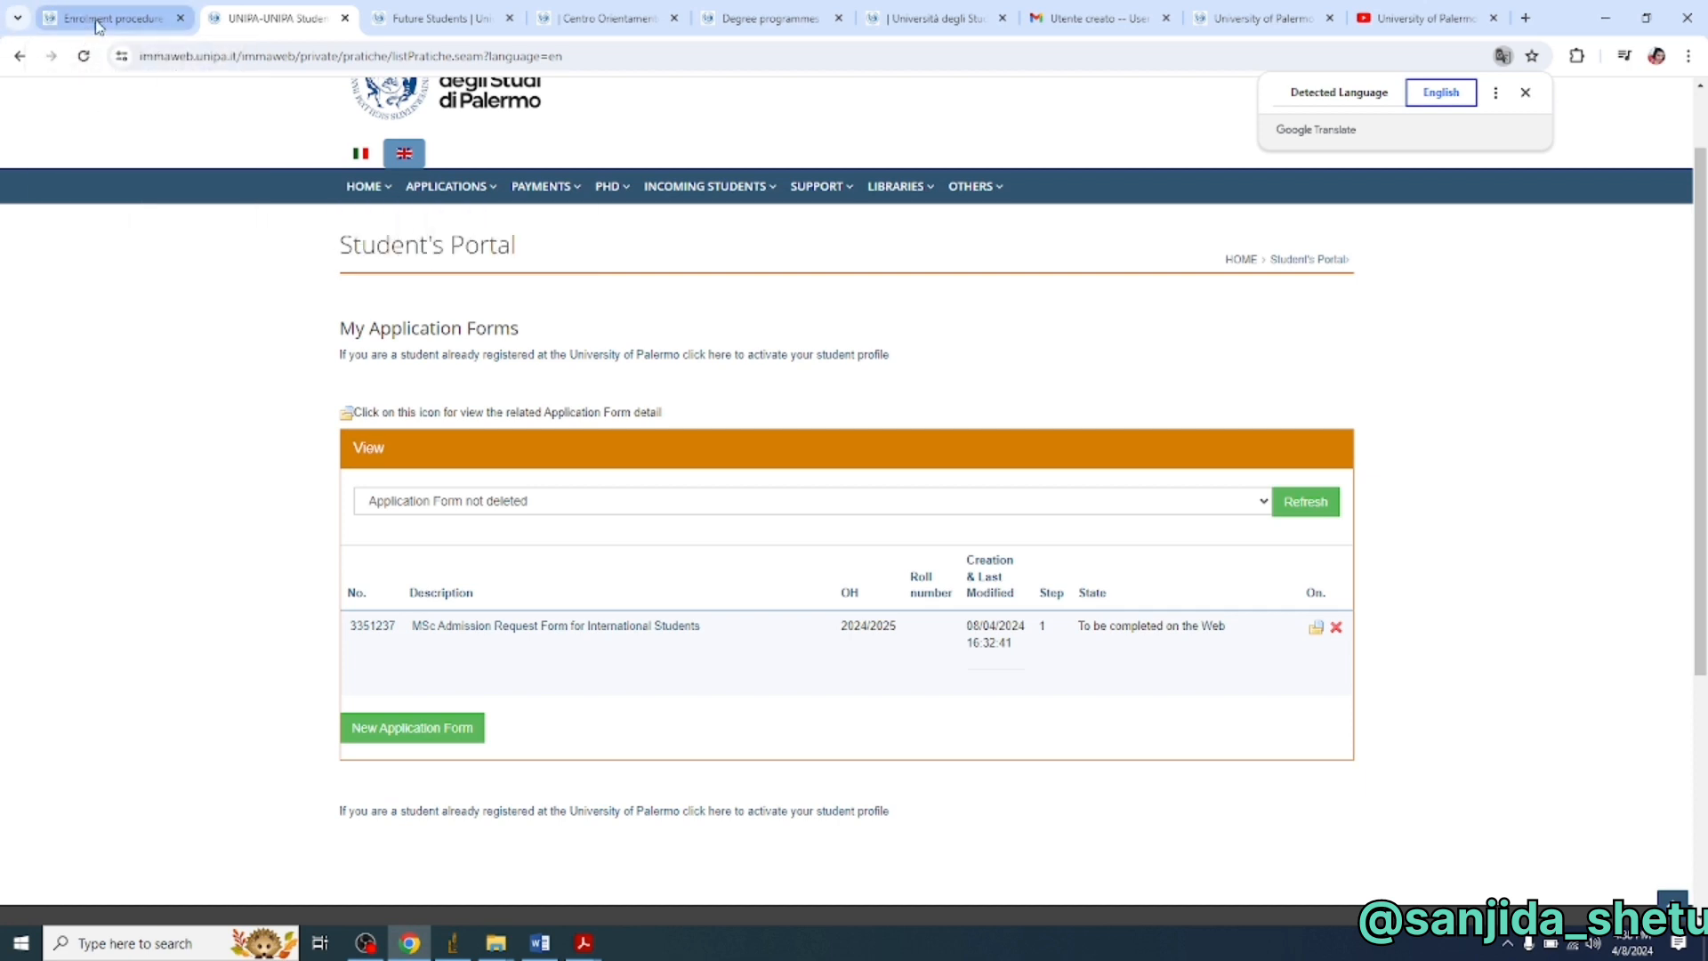
- Read through the Extra-EU enrolment procedures page's admission-letter steps, then close the YouTube tab
click(97, 25)
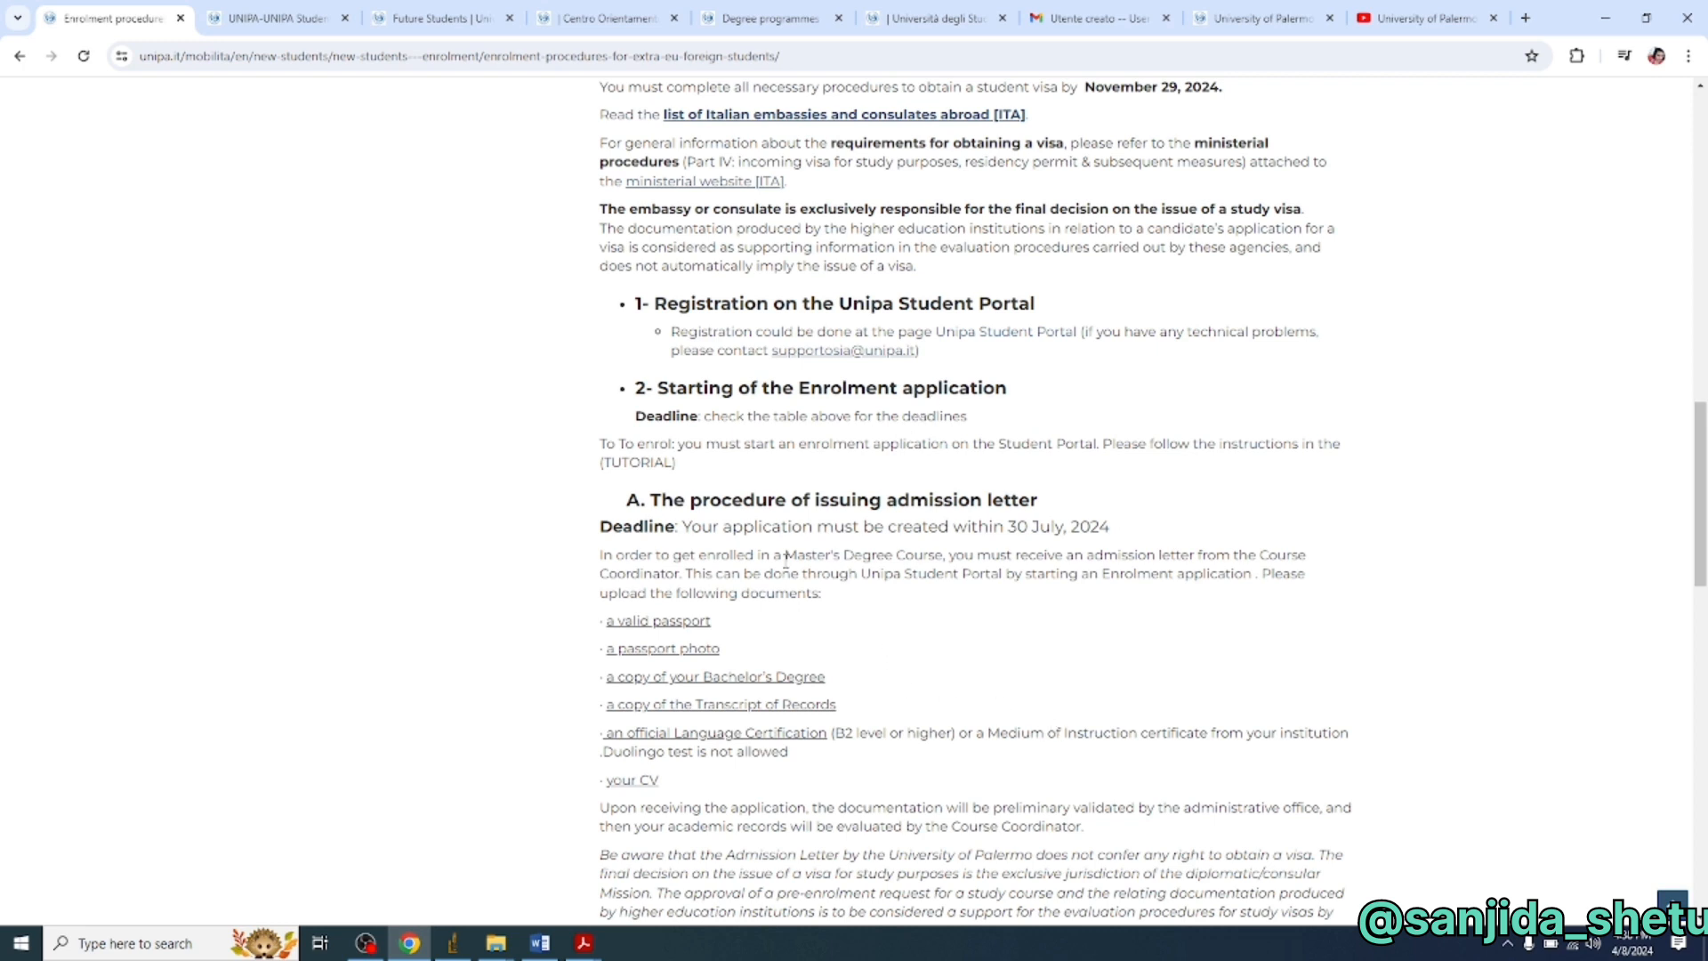
scroll(791, 562, down, 2)
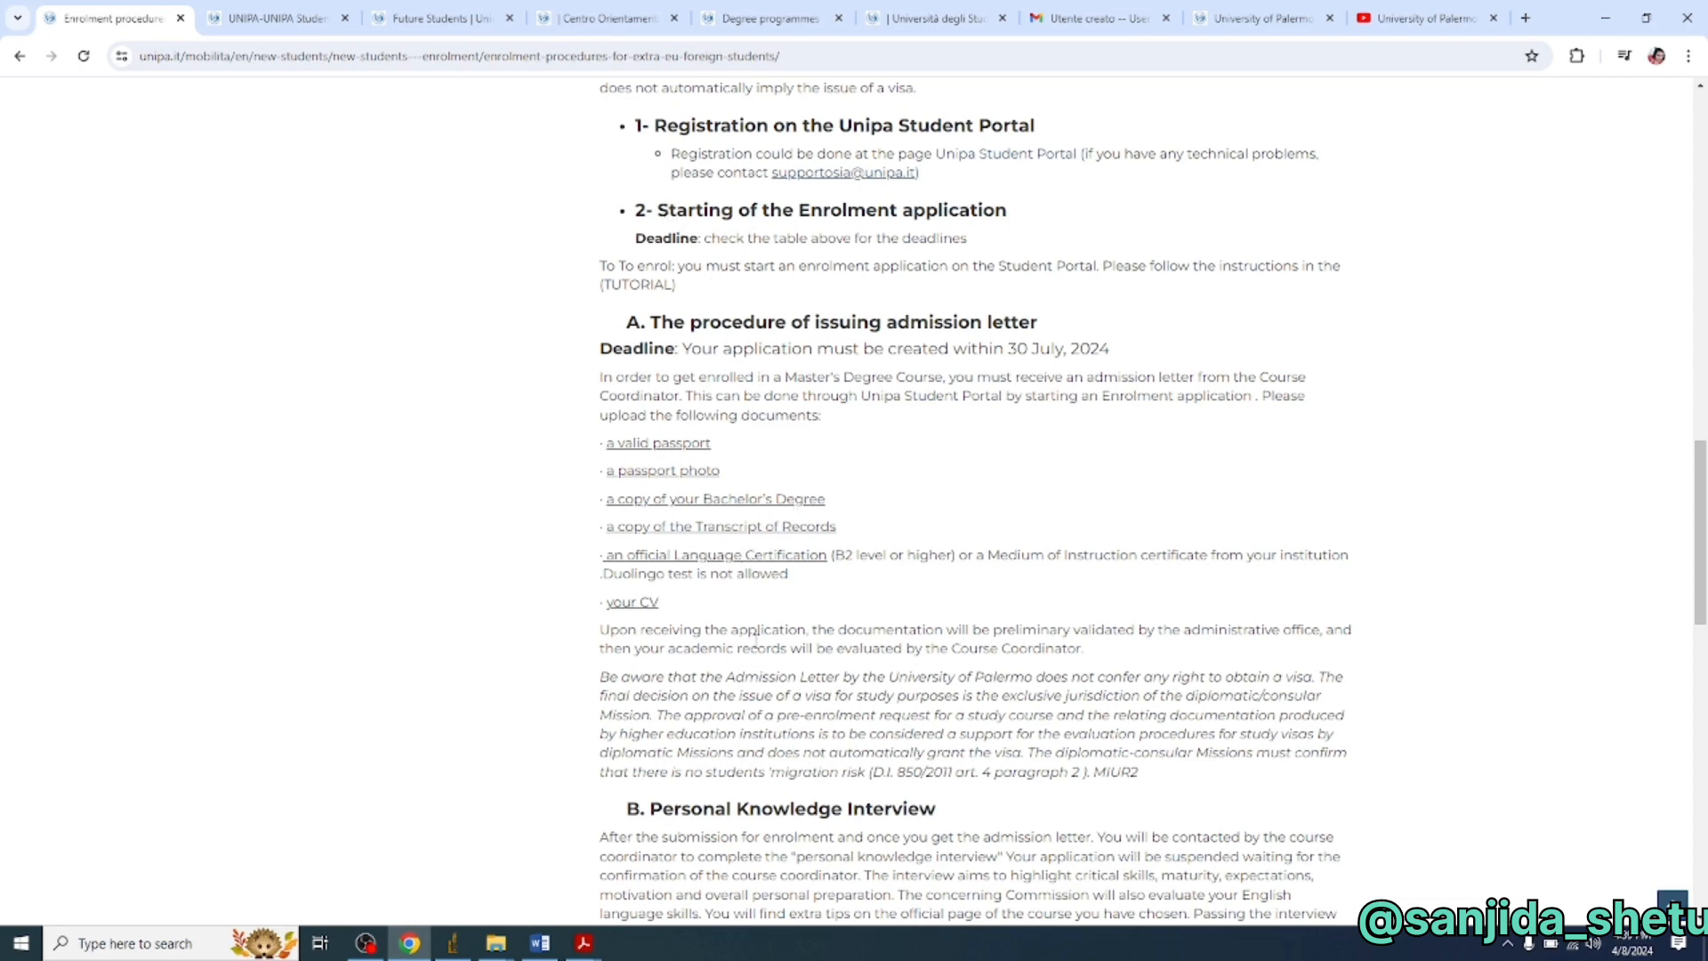
scroll(849, 692, down, 4)
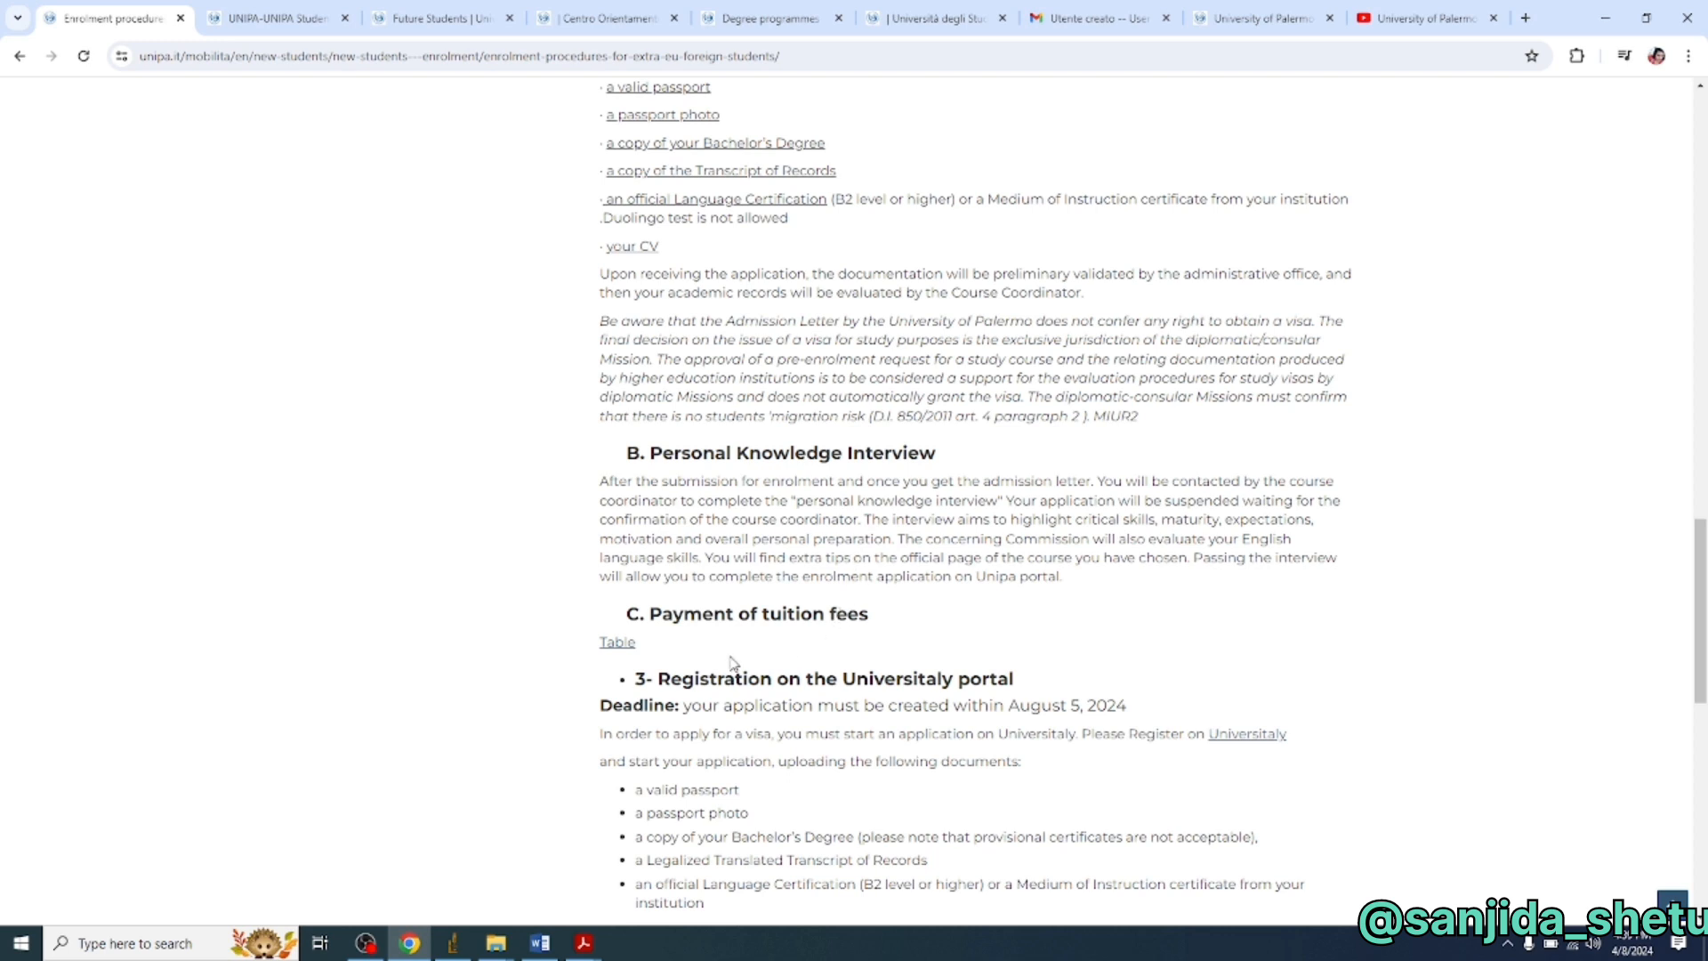
scroll(715, 658, down, 1)
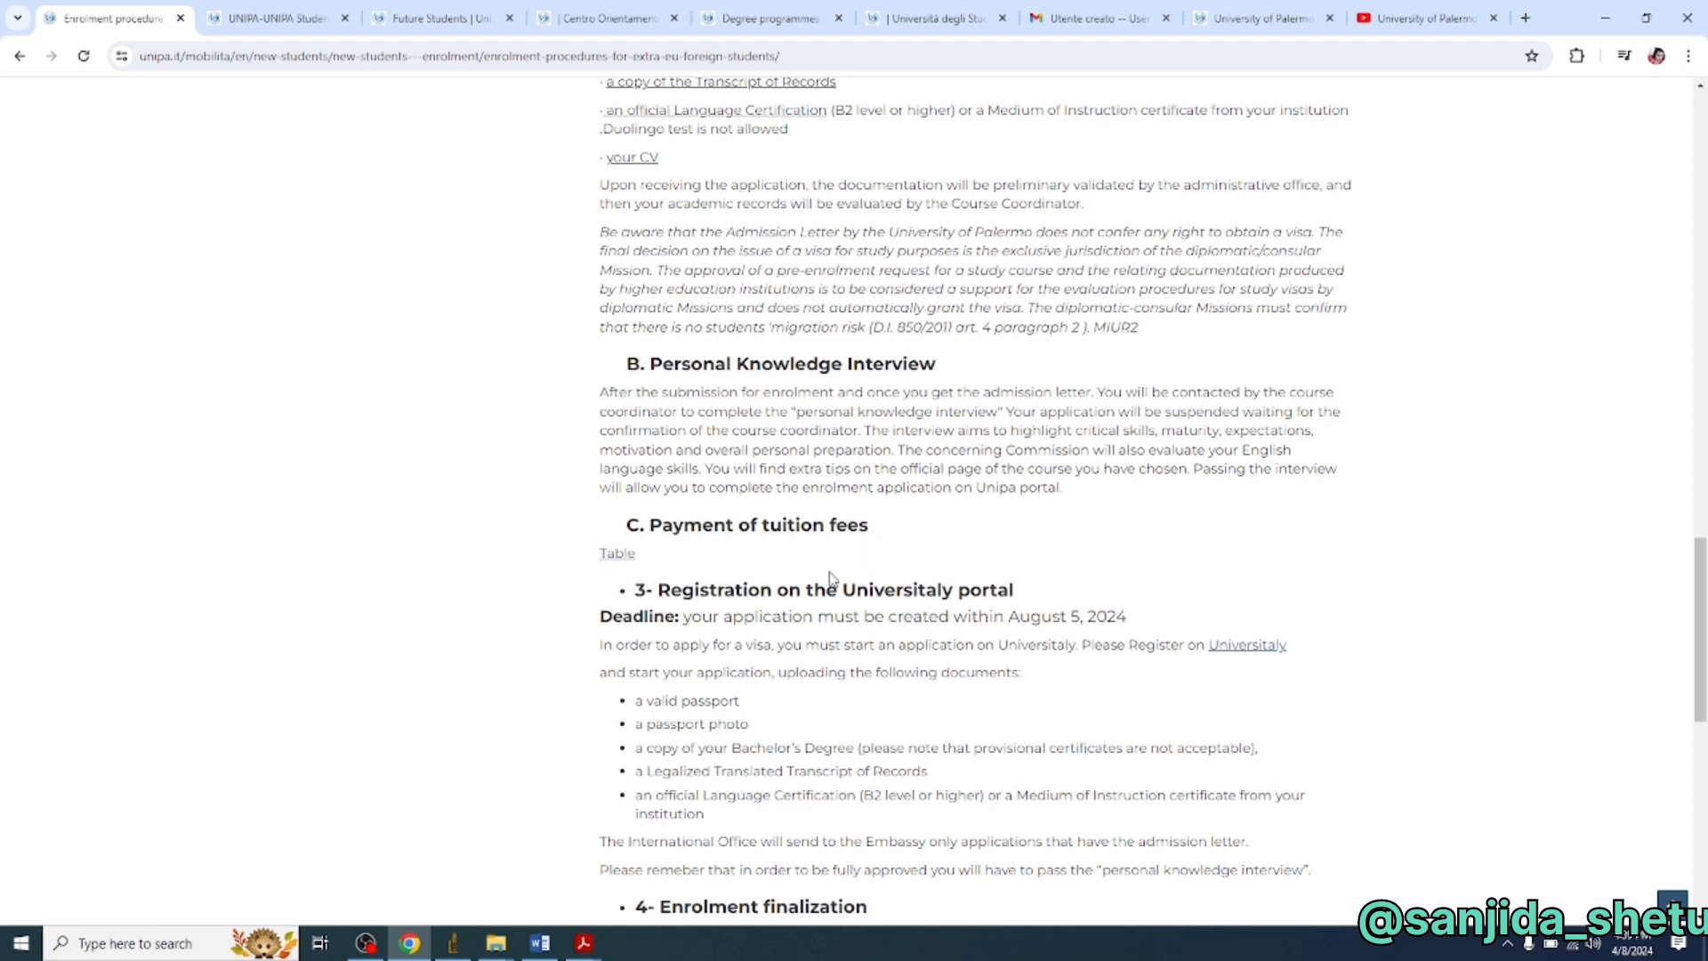
scroll(716, 752, down, 2)
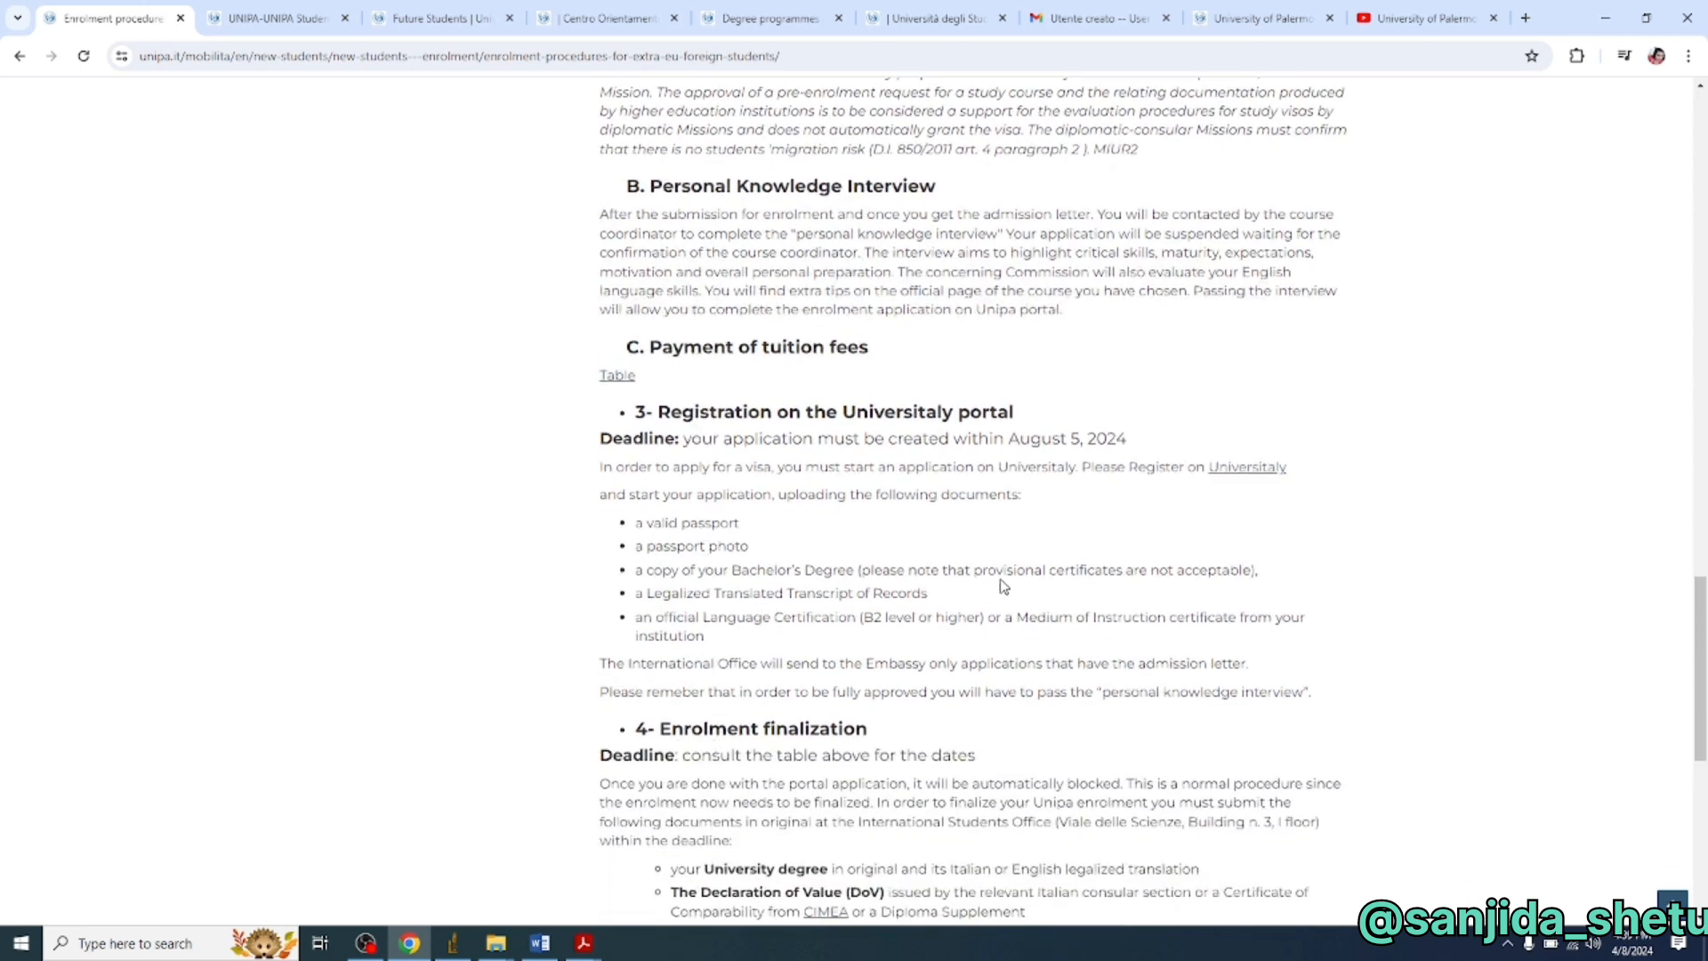
scroll(1004, 583, down, 2)
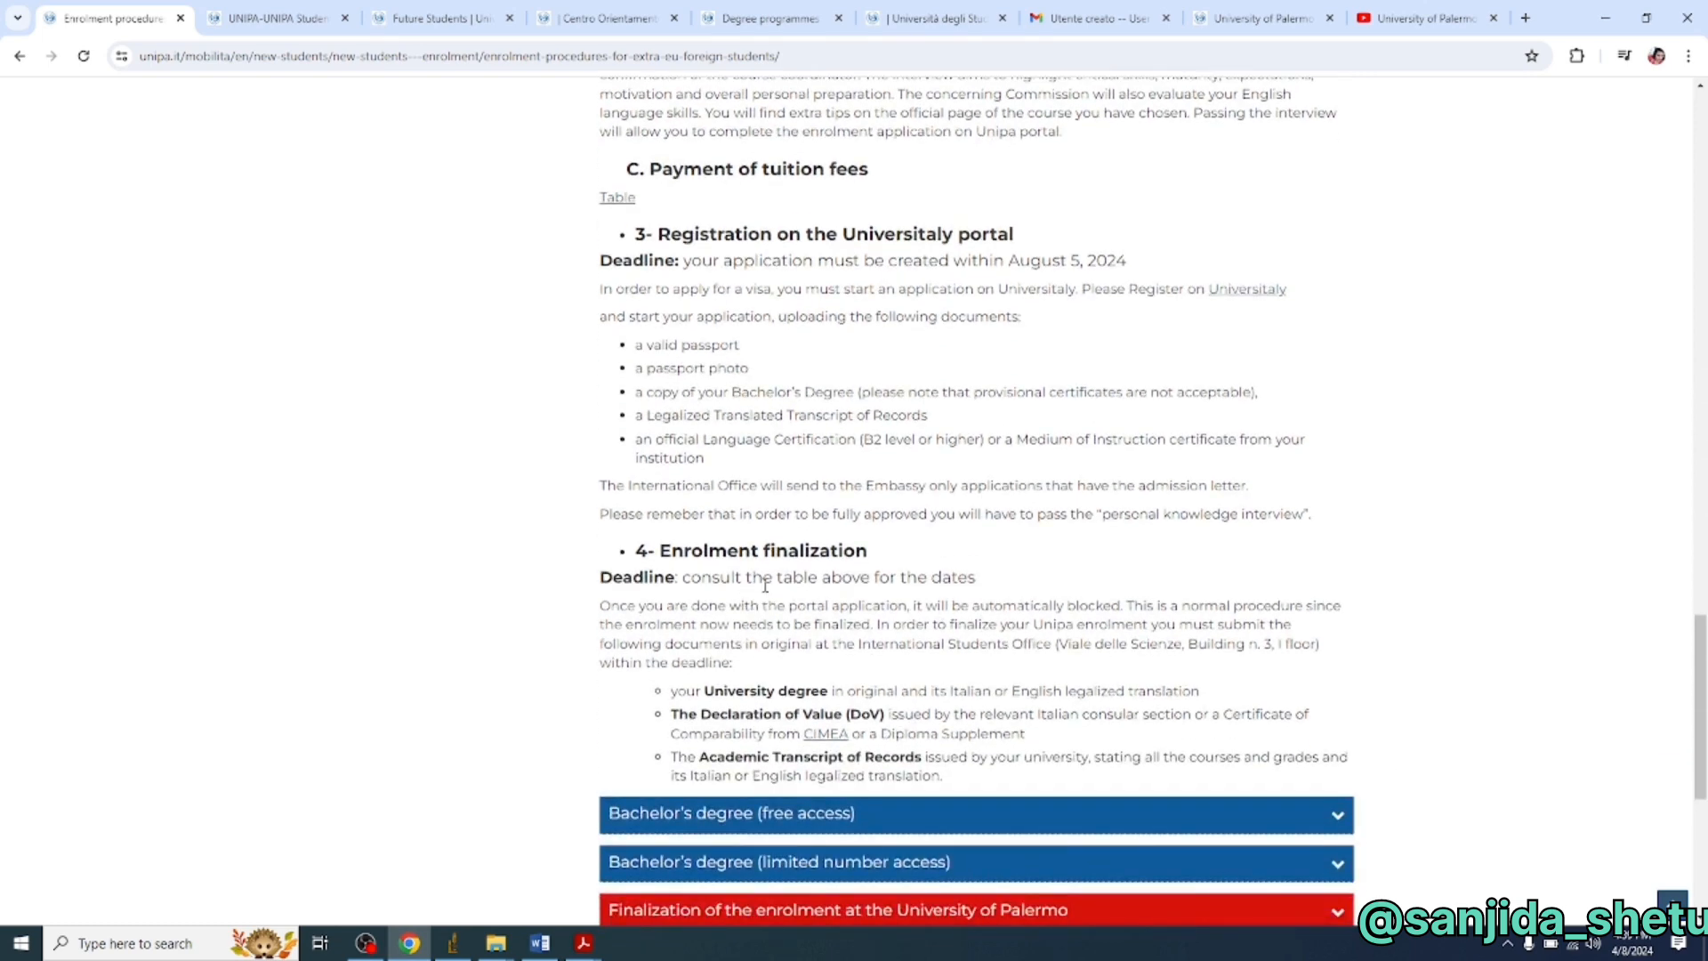
scroll(937, 688, up, 7)
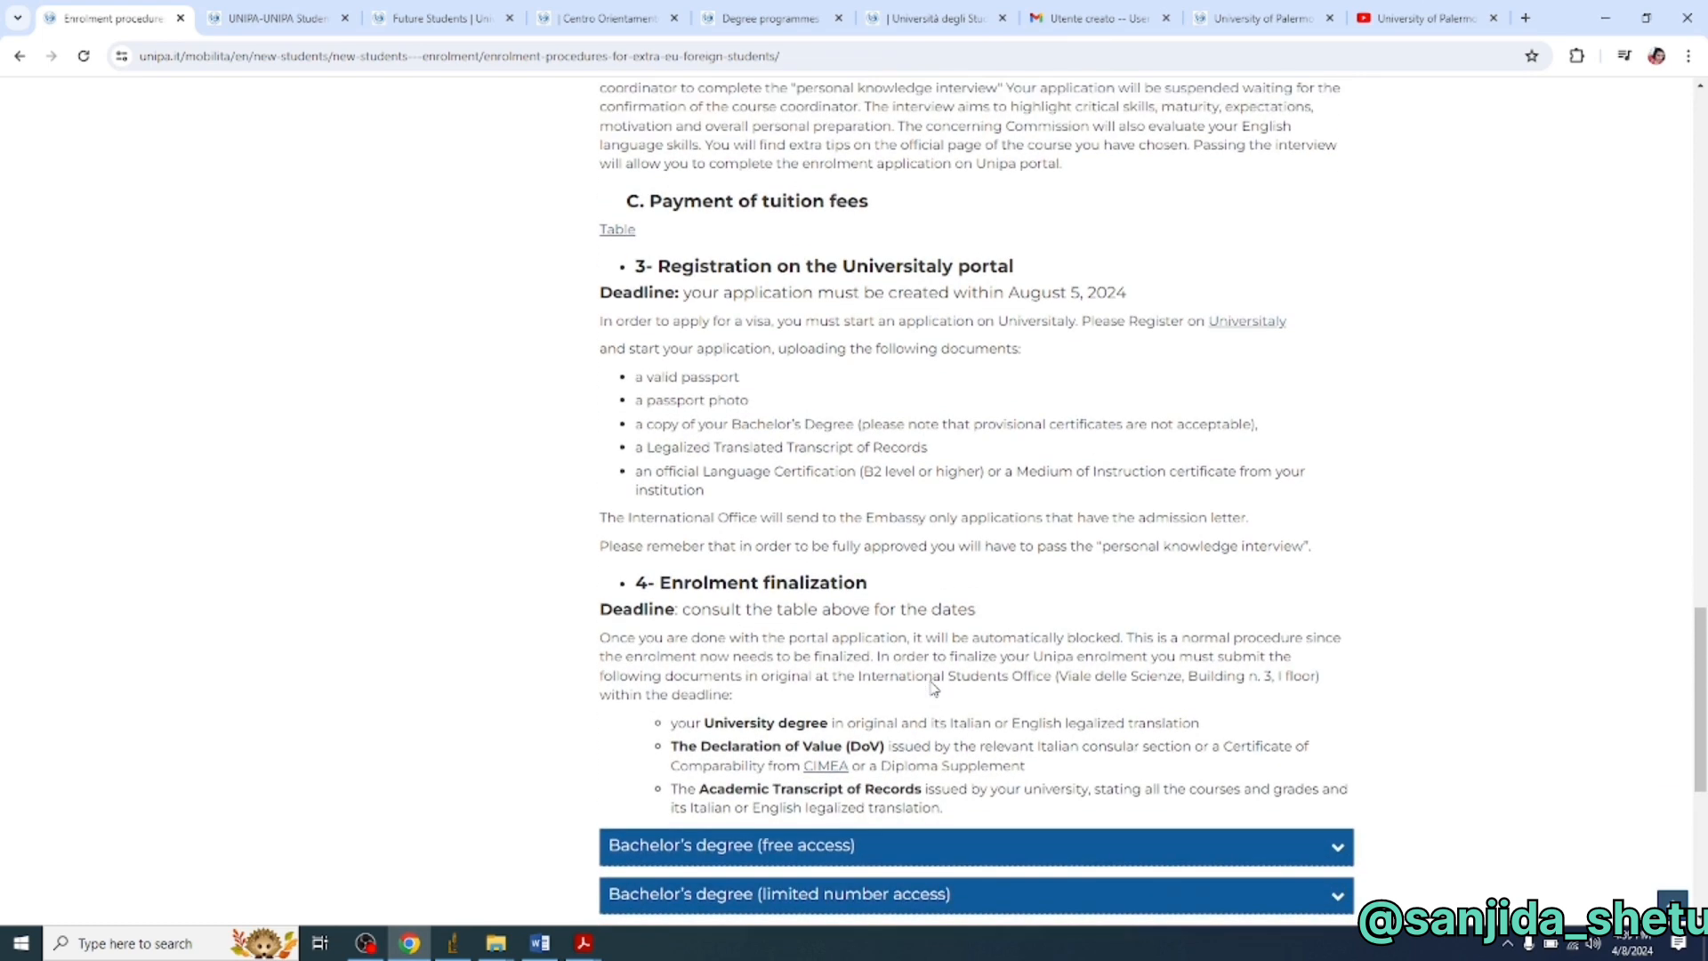
scroll(847, 544, up, 1)
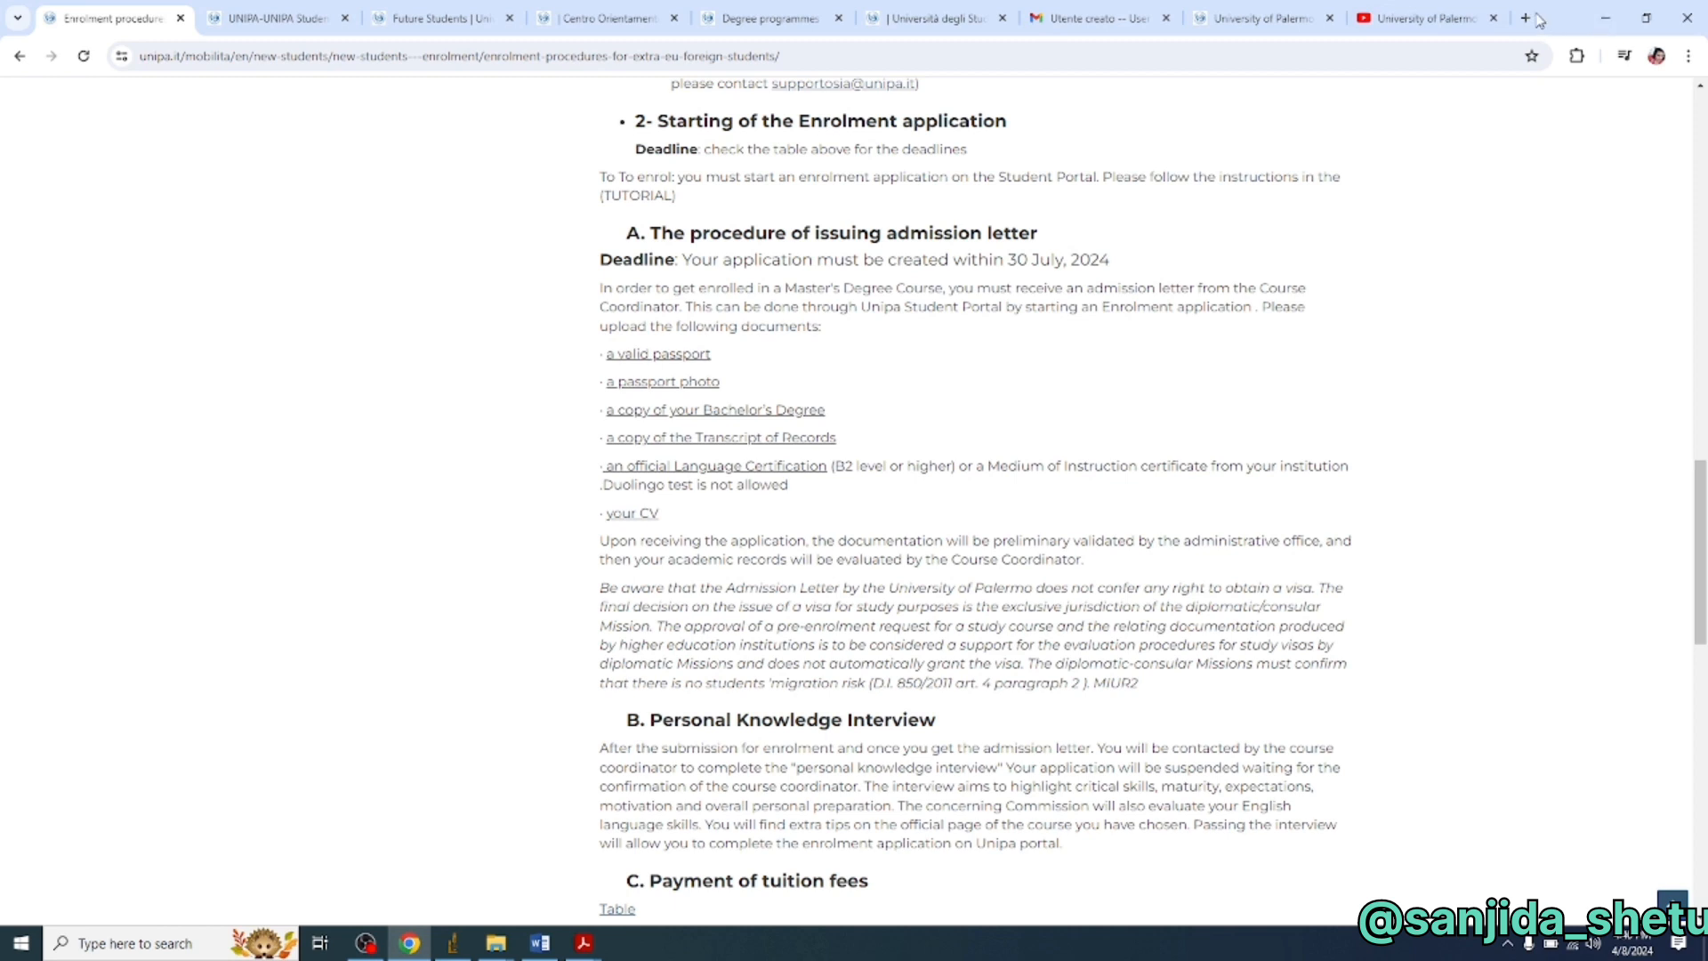
click(1496, 19)
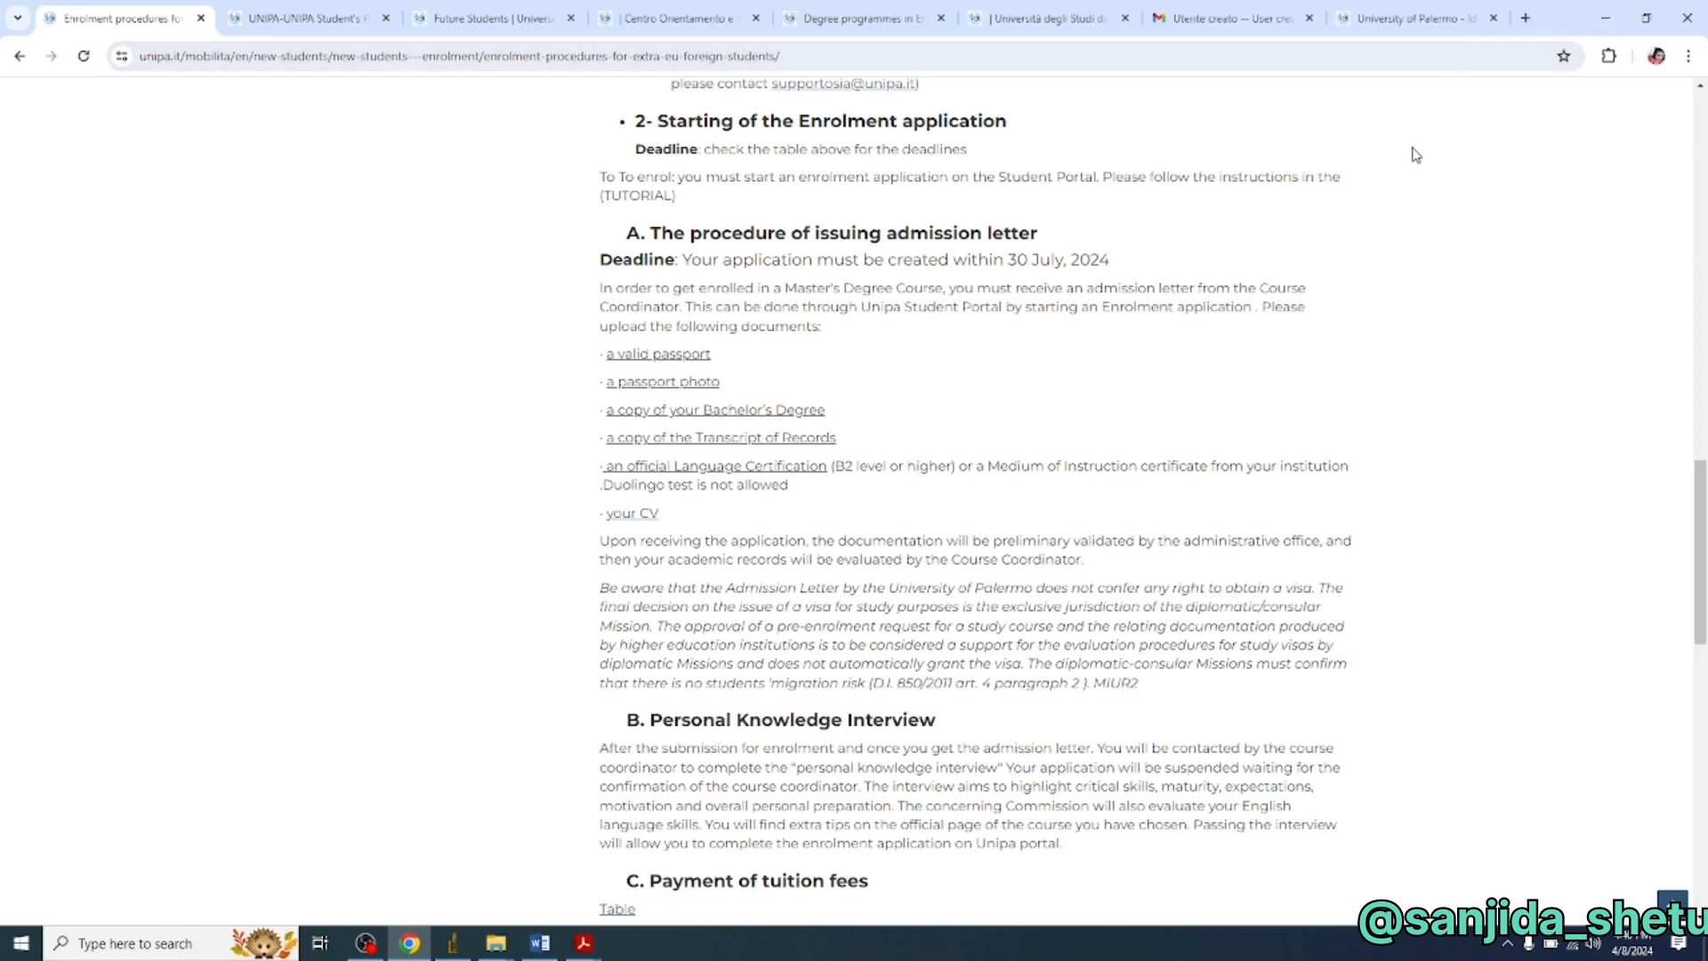